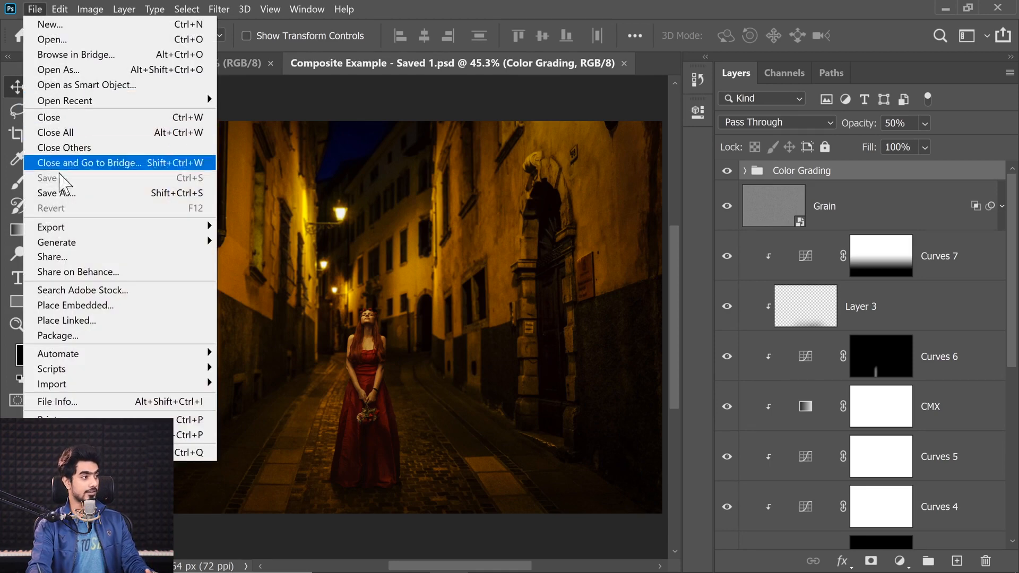
Review the Save As branch of the flowchart in Save and Export.psd
left_click(56, 194)
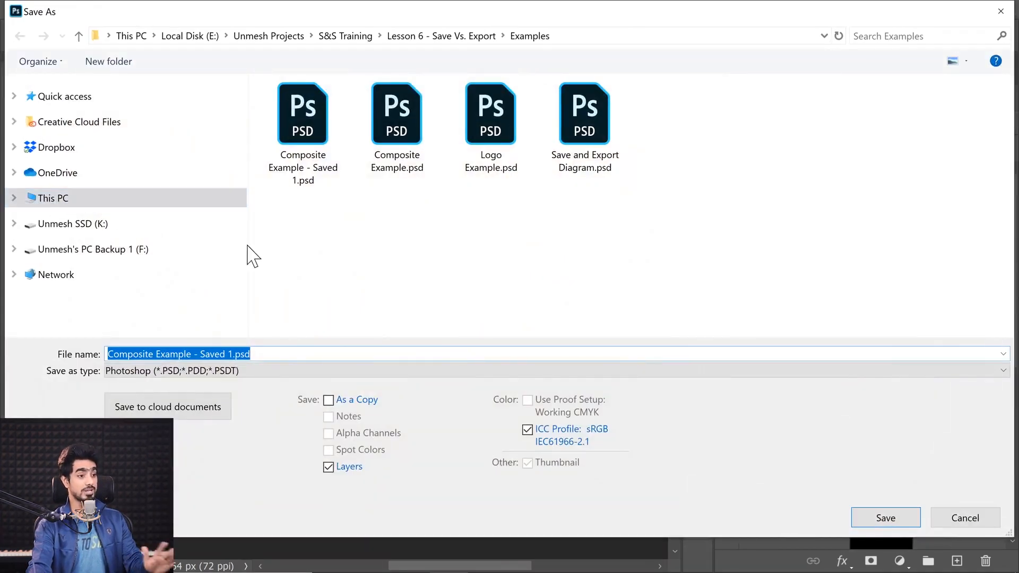
left_click(960, 515)
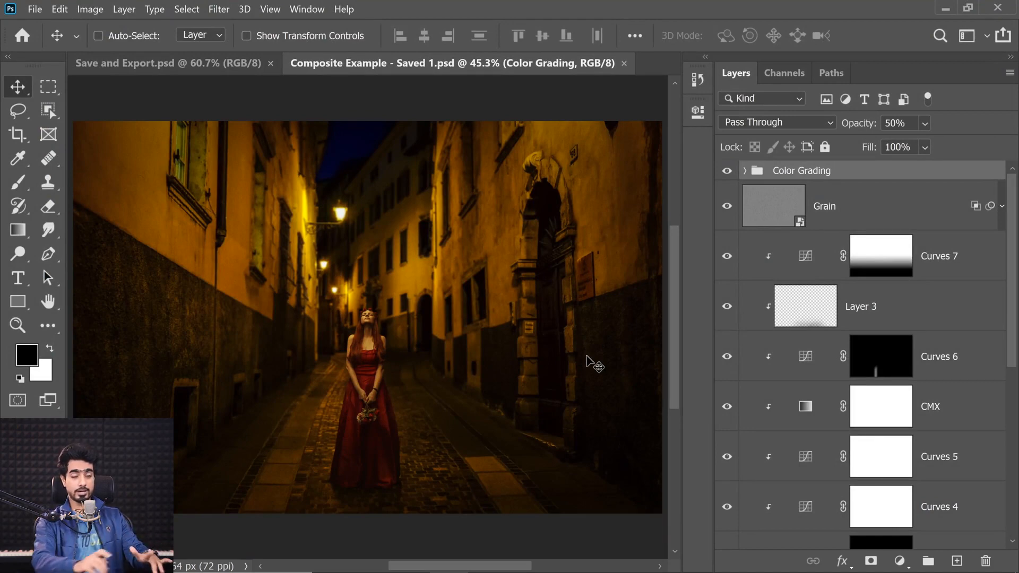
left_click(138, 62)
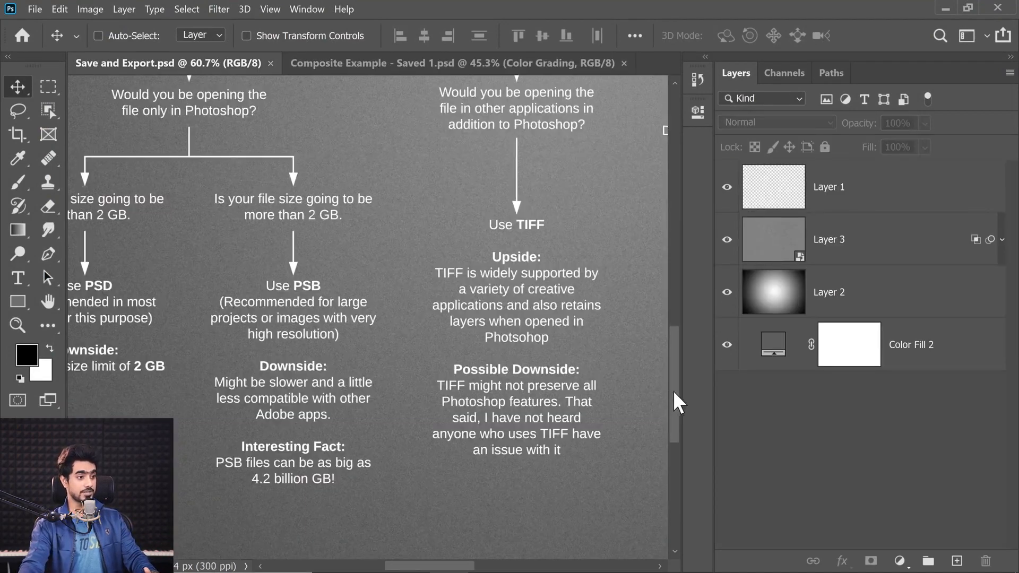
left_click_drag(676, 403, 681, 311)
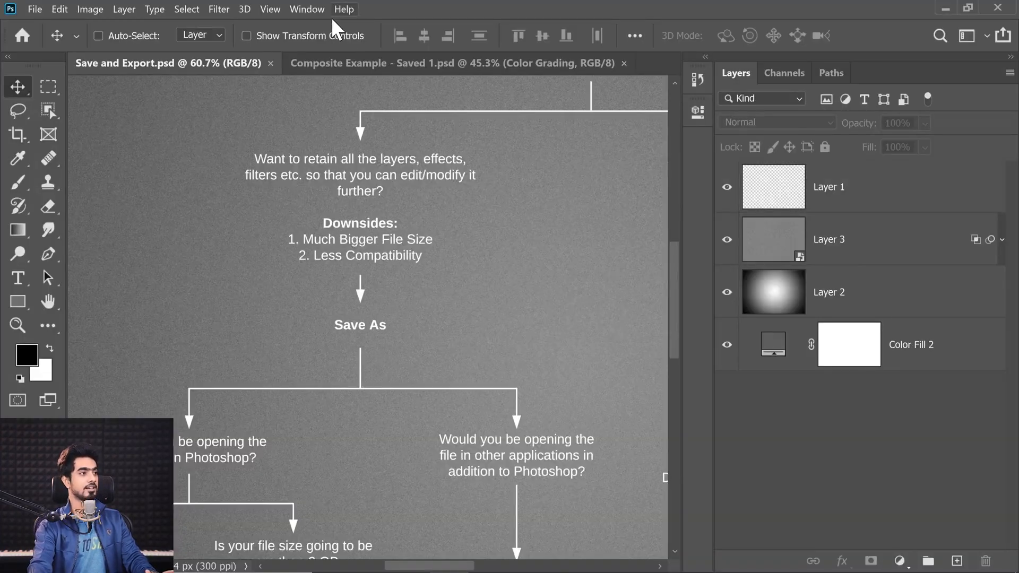
Save the composite document in Large Document Format (PSB) under the name Composite Example - Saved 2.psb
left_click(329, 63)
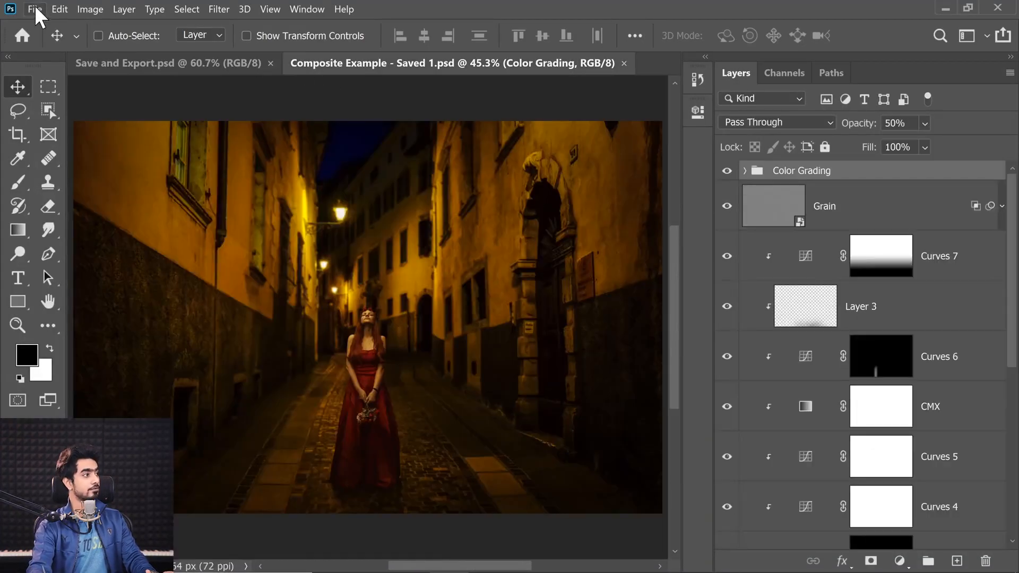
left_click(33, 9)
left_click(74, 193)
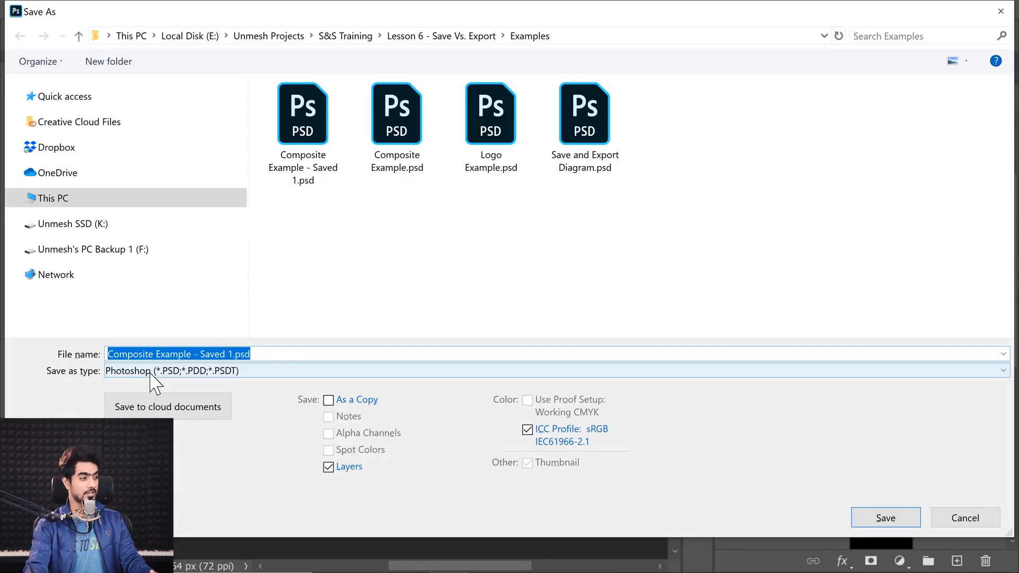
left_click(155, 371)
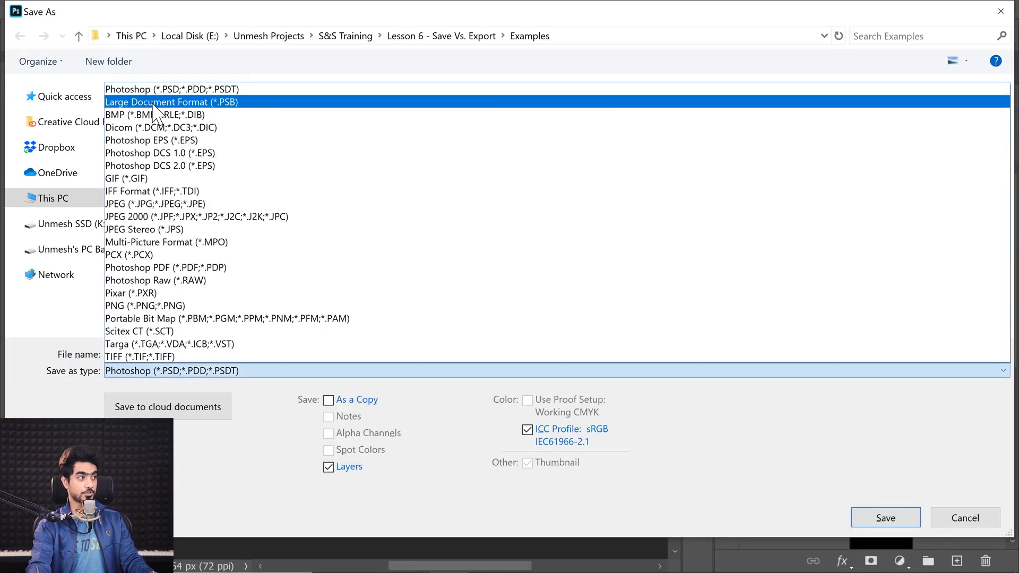
left_click(247, 102)
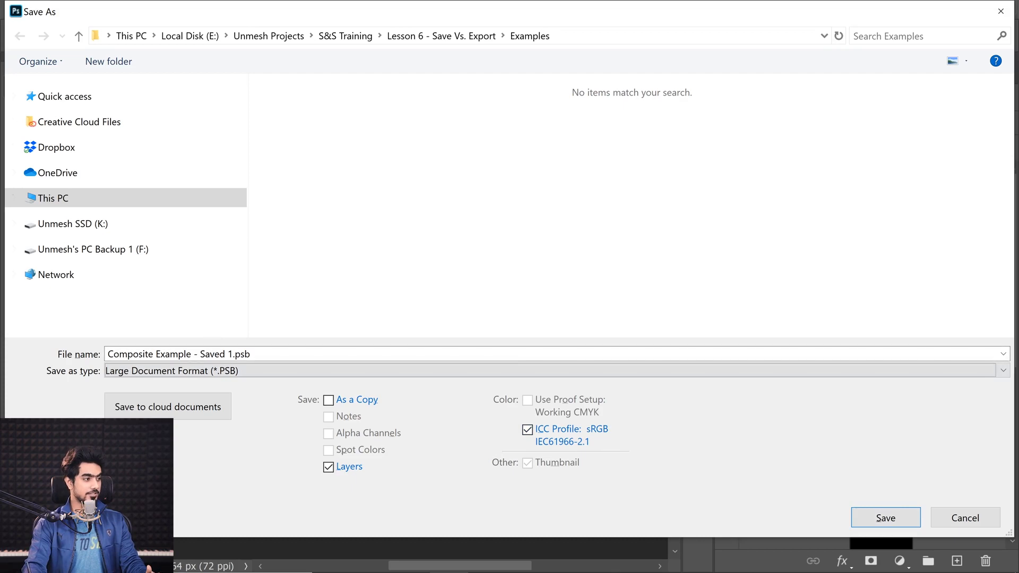
left_click(232, 354)
left_click(233, 355)
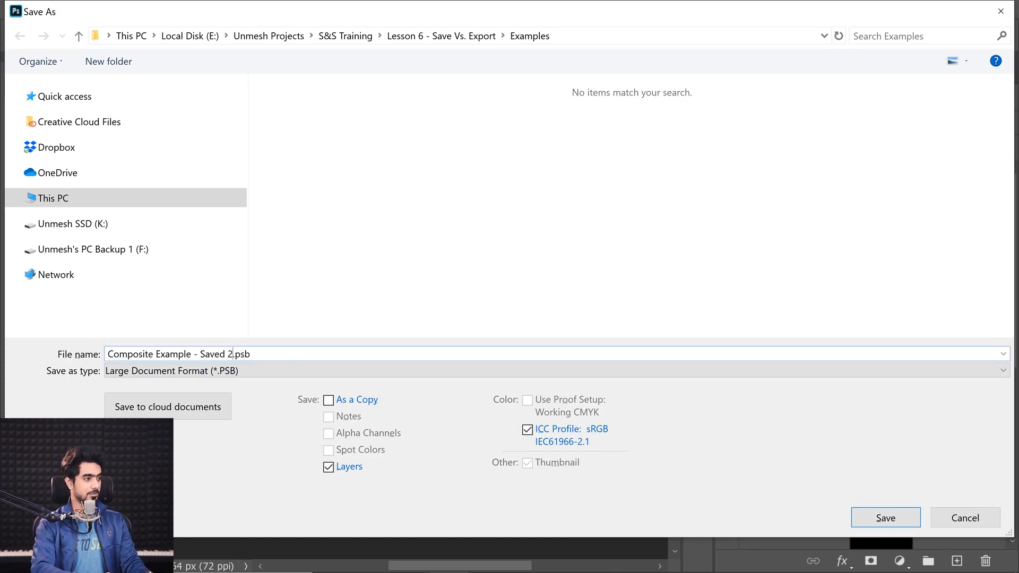
key("Return")
key("Return")
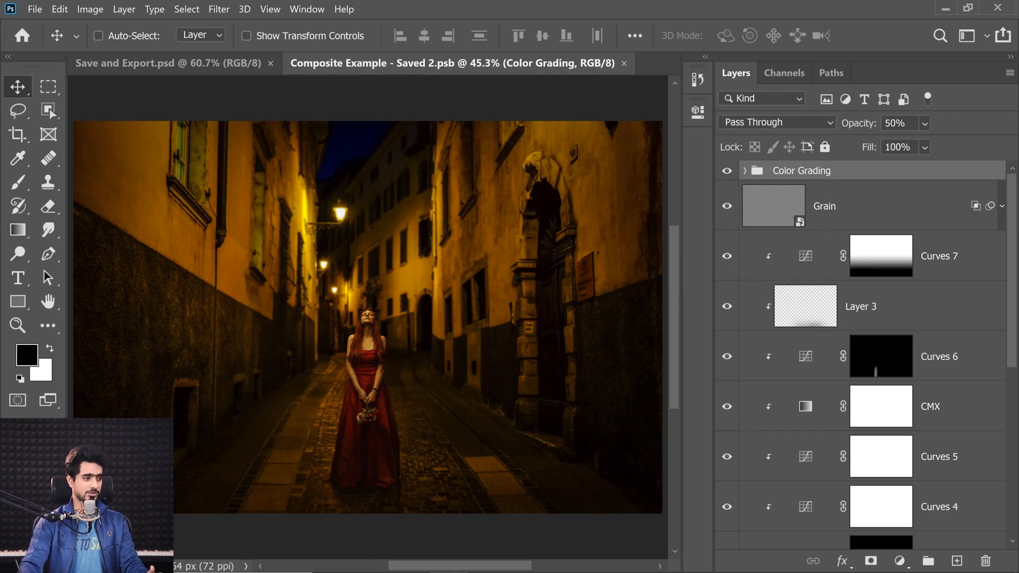
Switch to File Explorer and compare the saved PSD and PSB composite files in the Examples folder
mouse_move(330, 546)
left_click(410, 557)
left_click(477, 371)
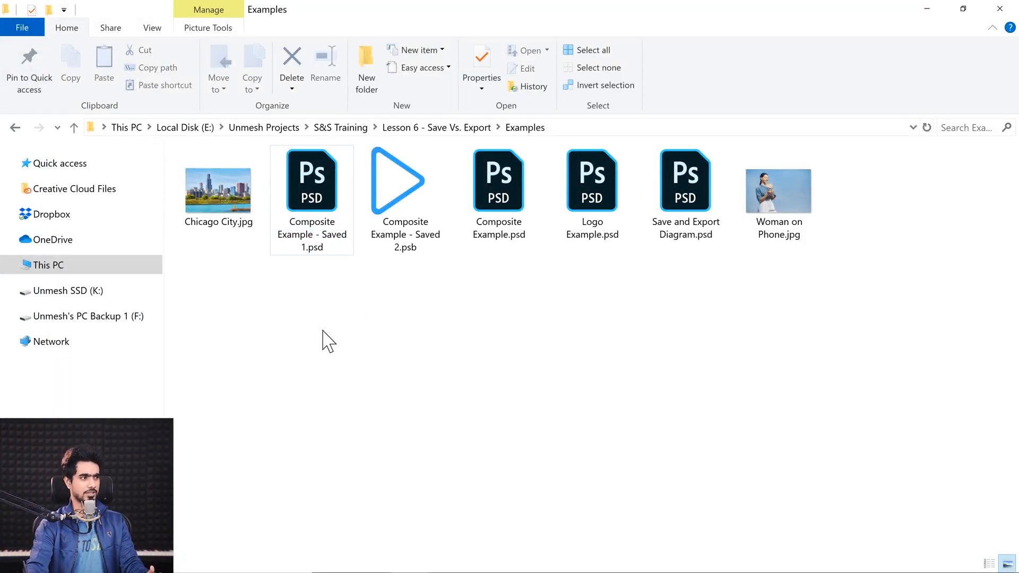
mouse_move(322, 252)
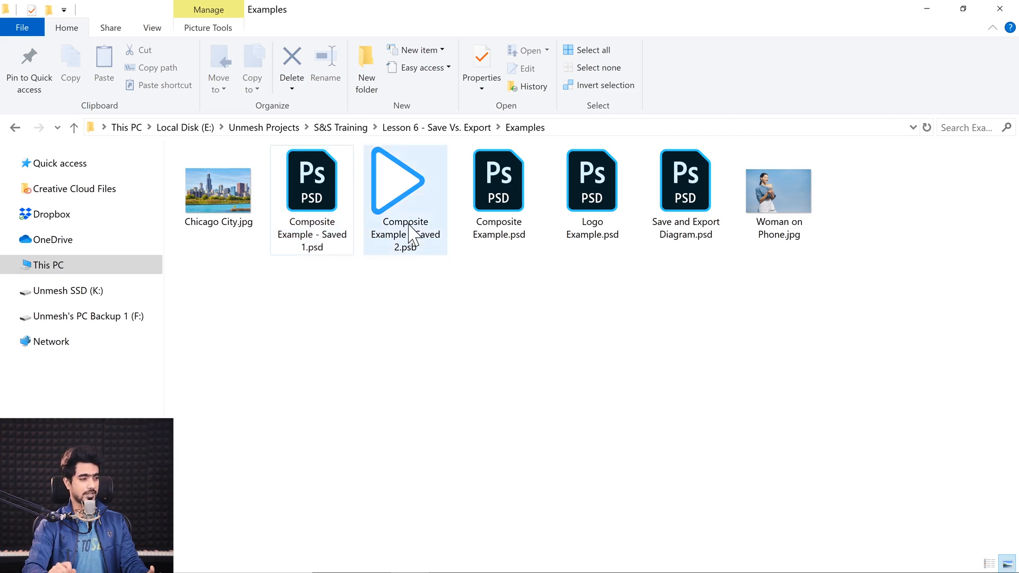
mouse_move(409, 225)
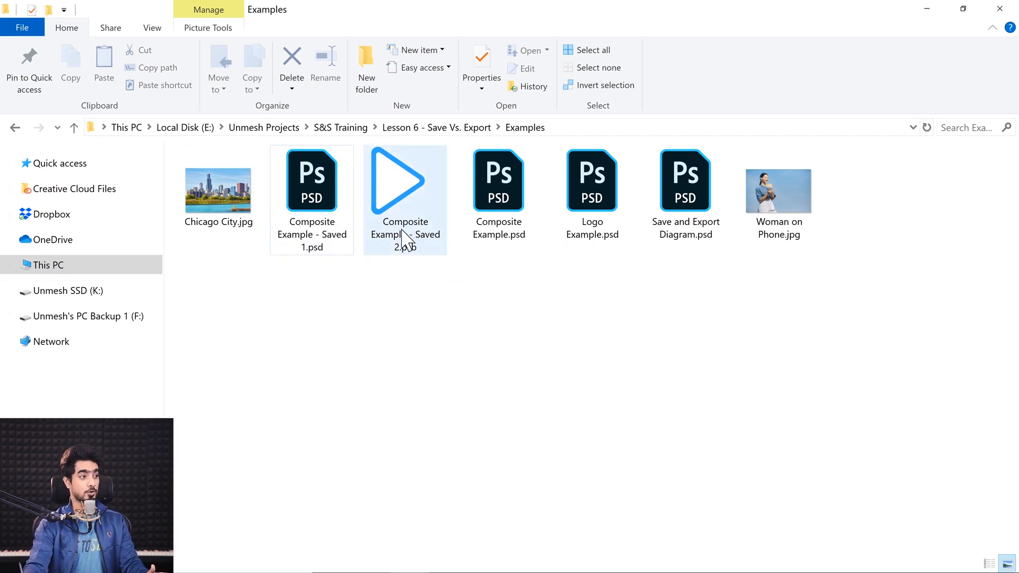
Close the composite document, reopen Composite Example - Saved 2.psb in Photoshop from the Examples folder, and fit it on screen
left_click_drag(402, 199, 676, 68)
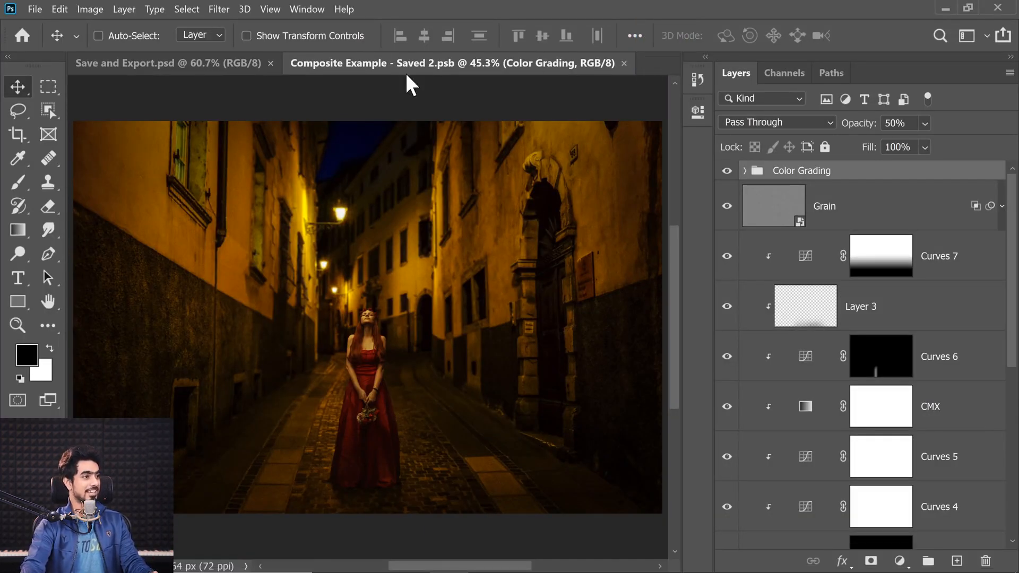
left_click(624, 63)
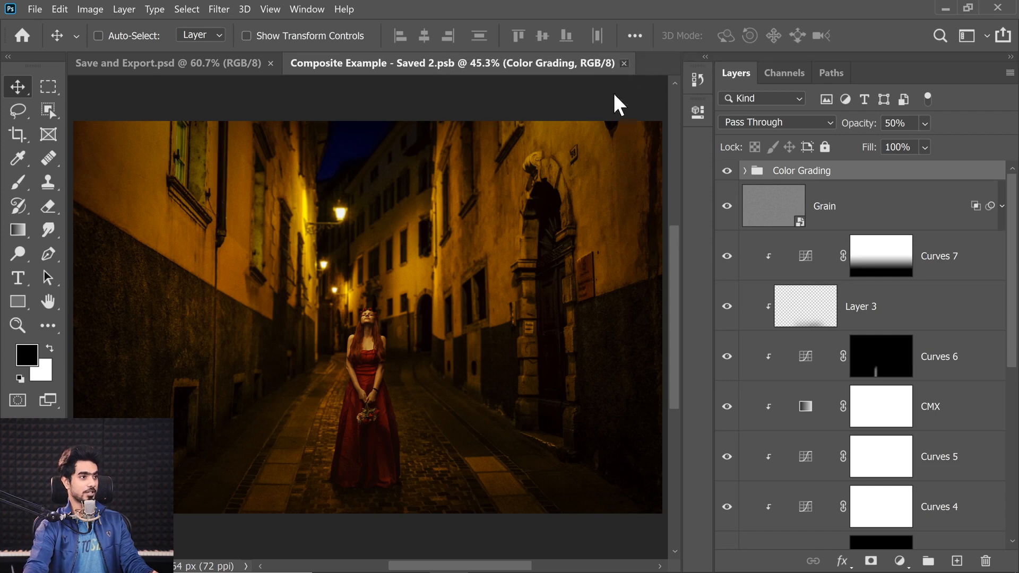
left_click(410, 560)
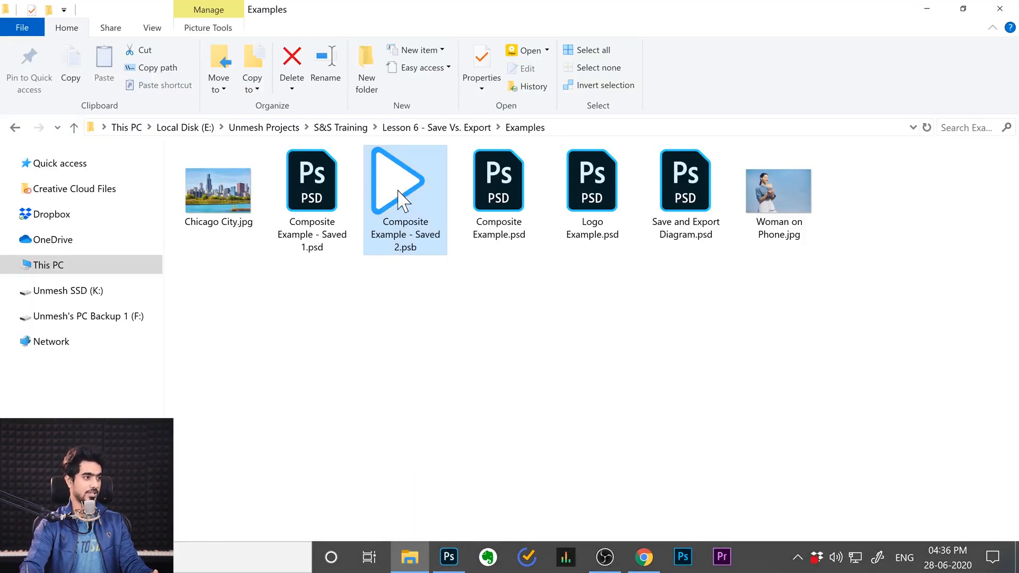
left_click_drag(399, 191, 403, 66)
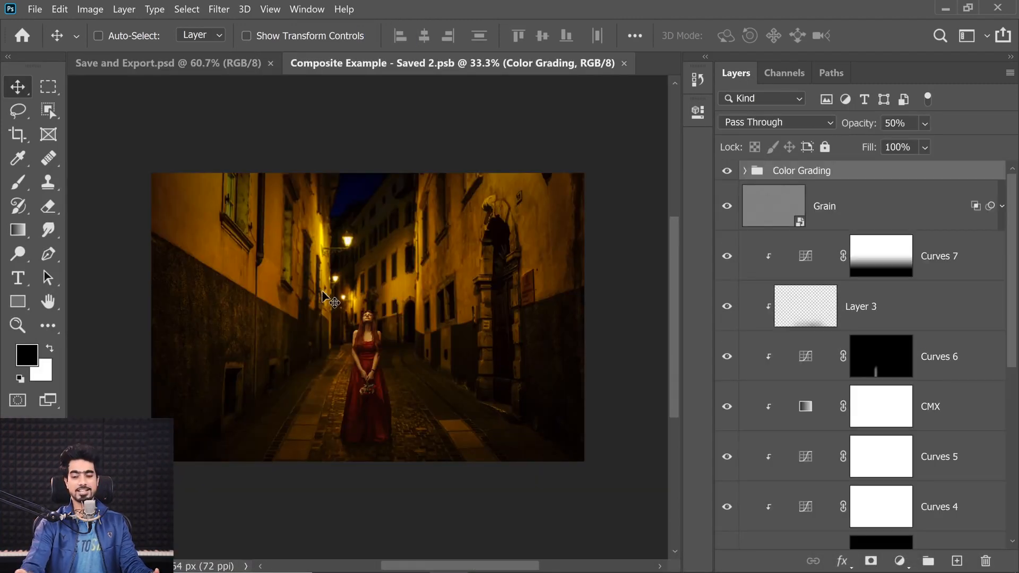
key("ctrl+0")
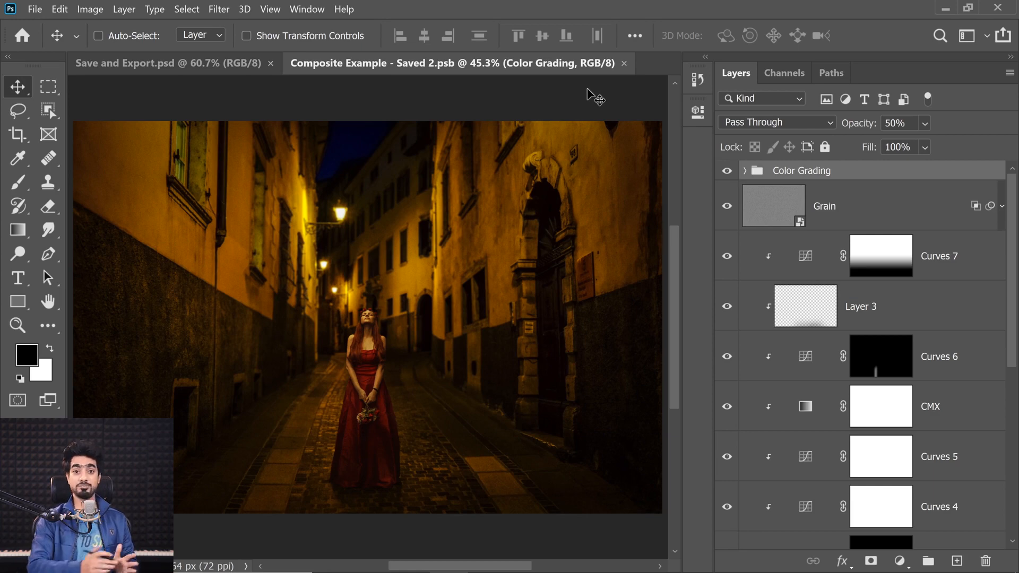
Examine the flowchart's Save As path for files opened in other applications, including the TIFF recommendation
left_click(169, 67)
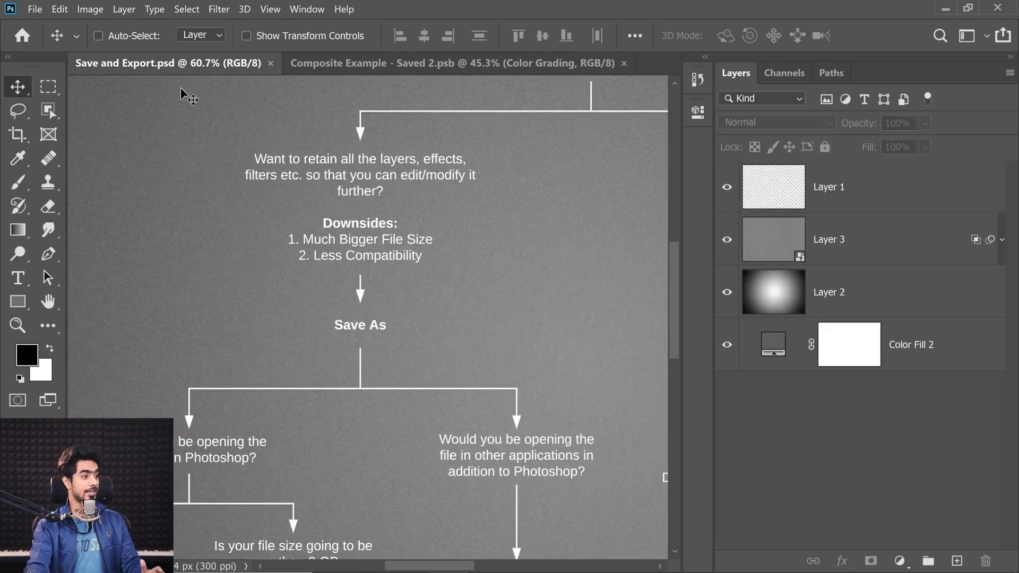
left_click_drag(413, 569, 432, 569)
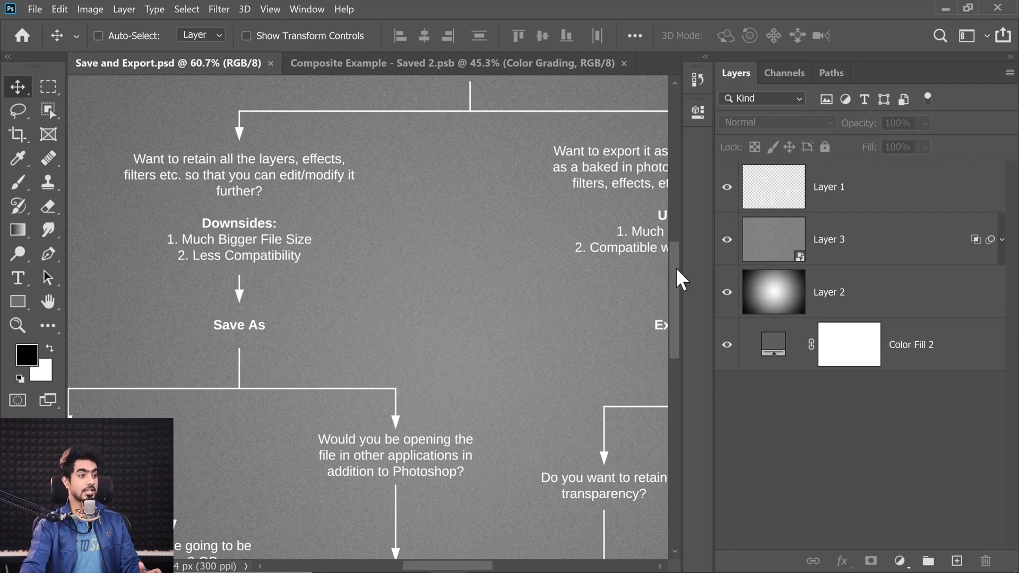
left_click_drag(676, 268, 658, 335)
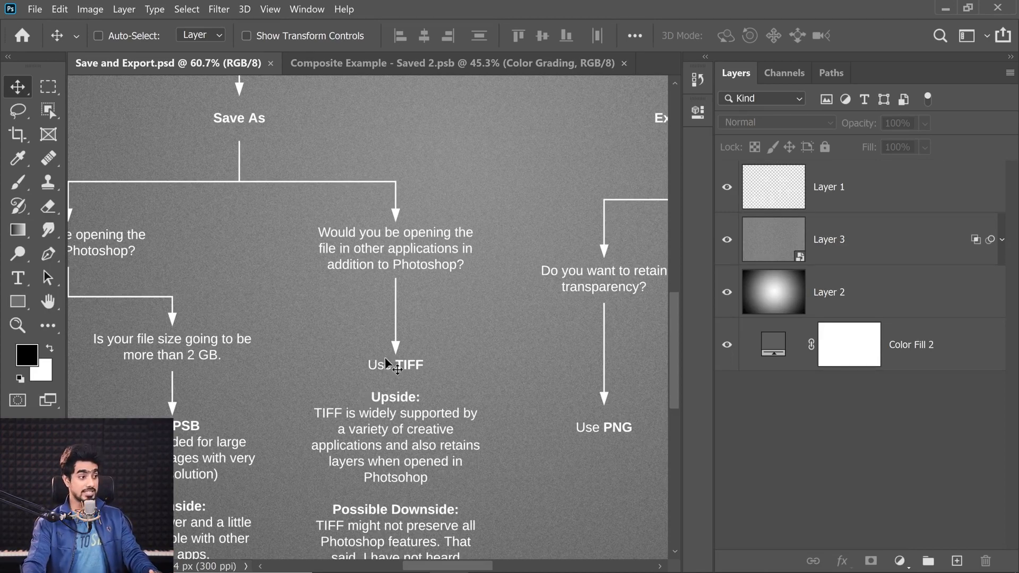
left_click_drag(677, 360, 676, 326)
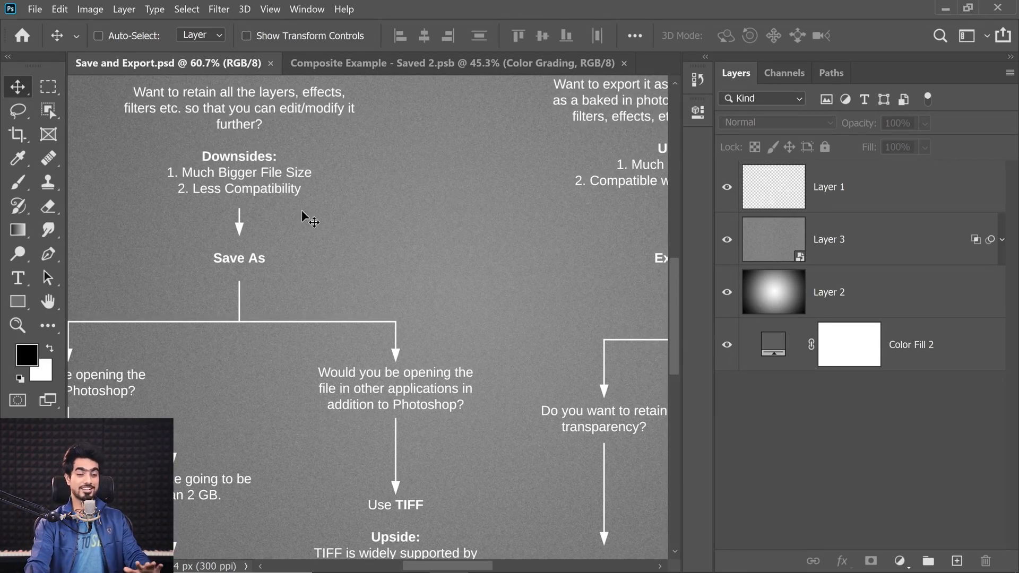
left_click_drag(678, 300, 675, 327)
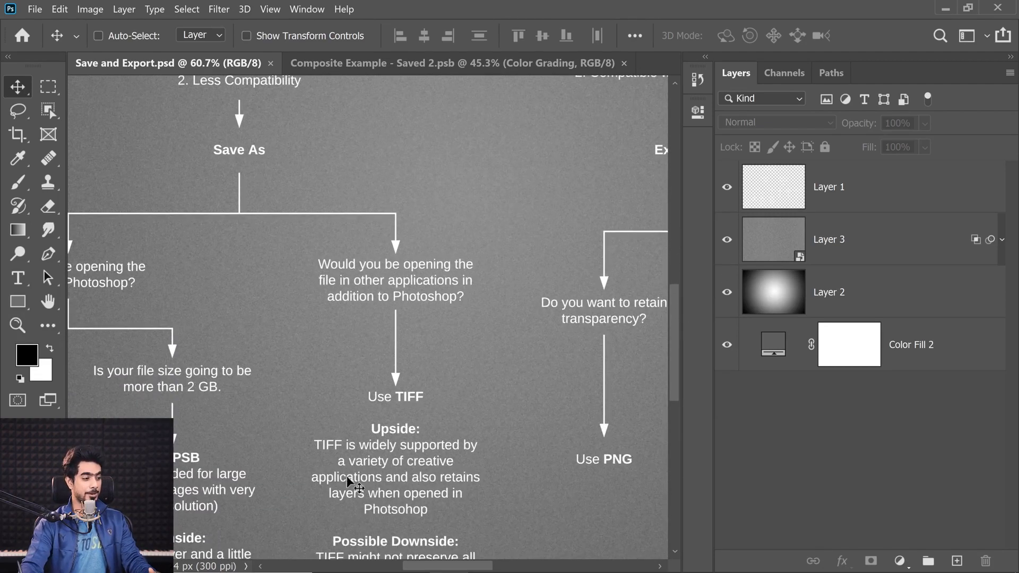
Launch Paint over the Examples folder window and try to open Composite Example - Saved 1.psd in it
left_click(414, 564)
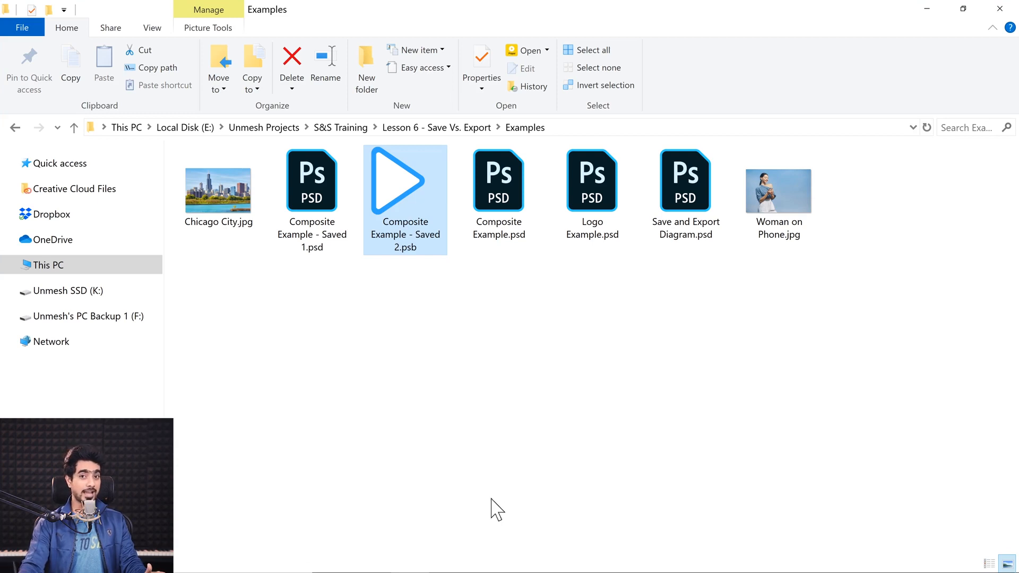
left_click(315, 234)
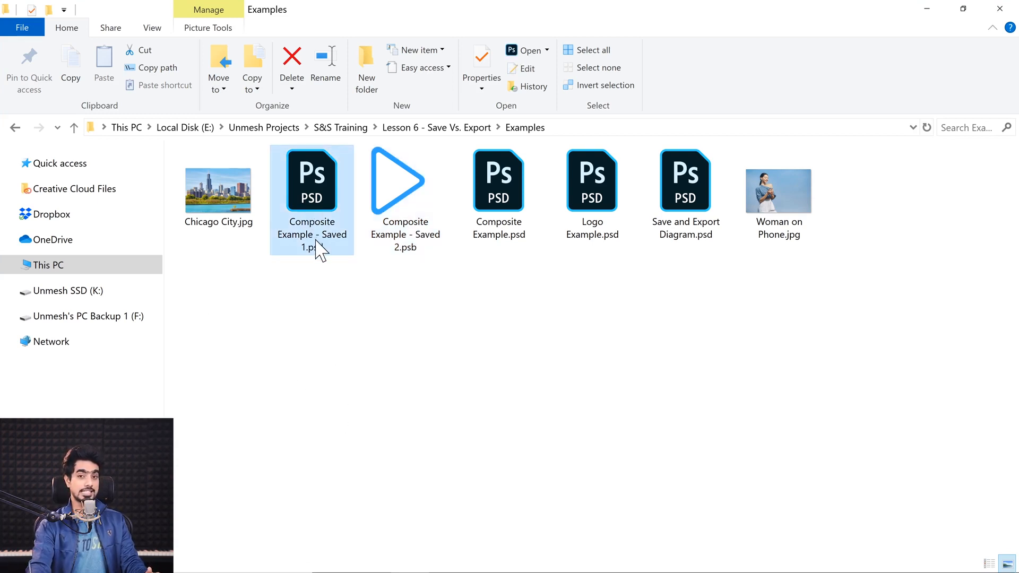
left_click(197, 557)
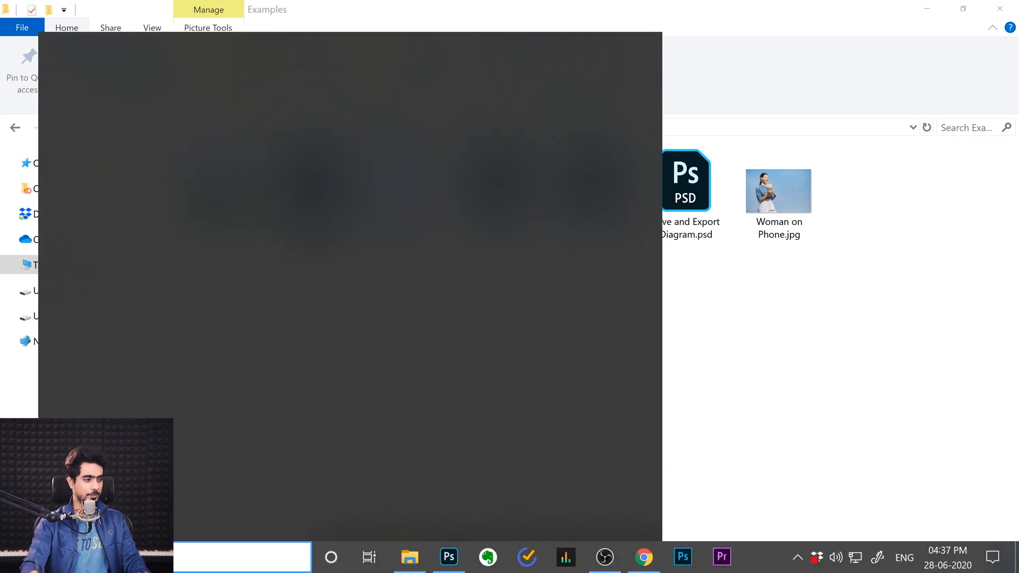
type("paint")
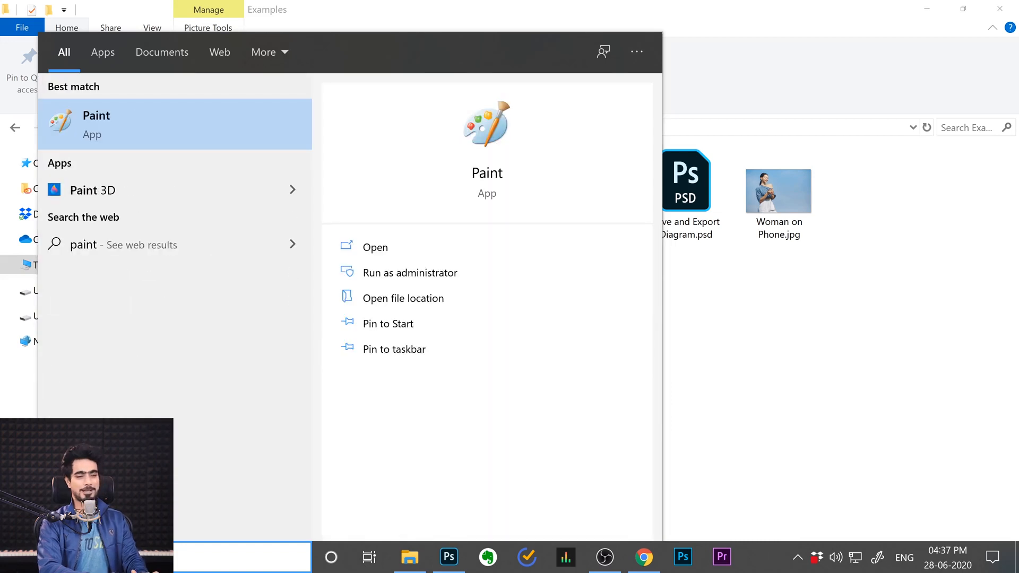
left_click(214, 136)
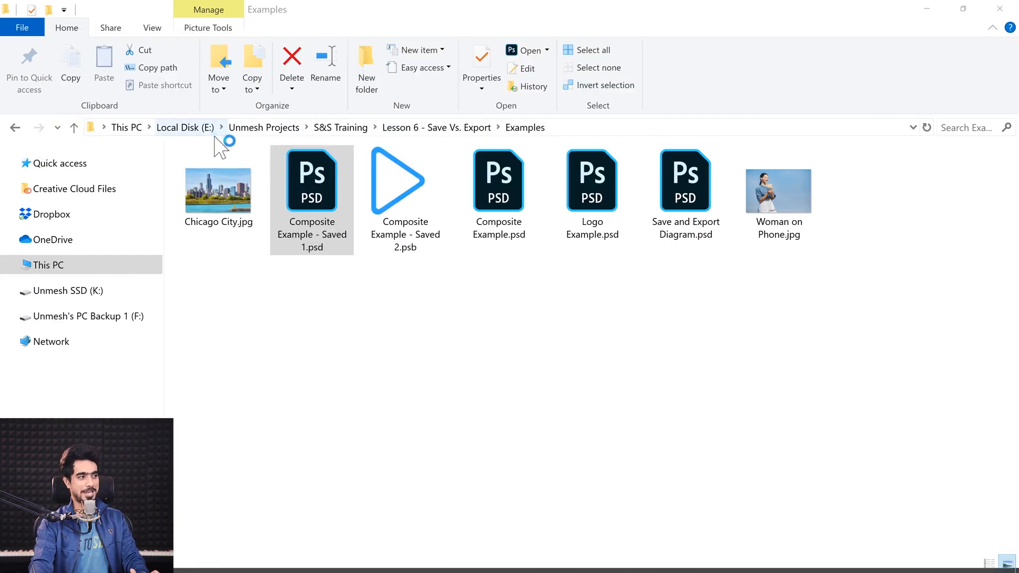
left_click_drag(345, 95, 475, 248)
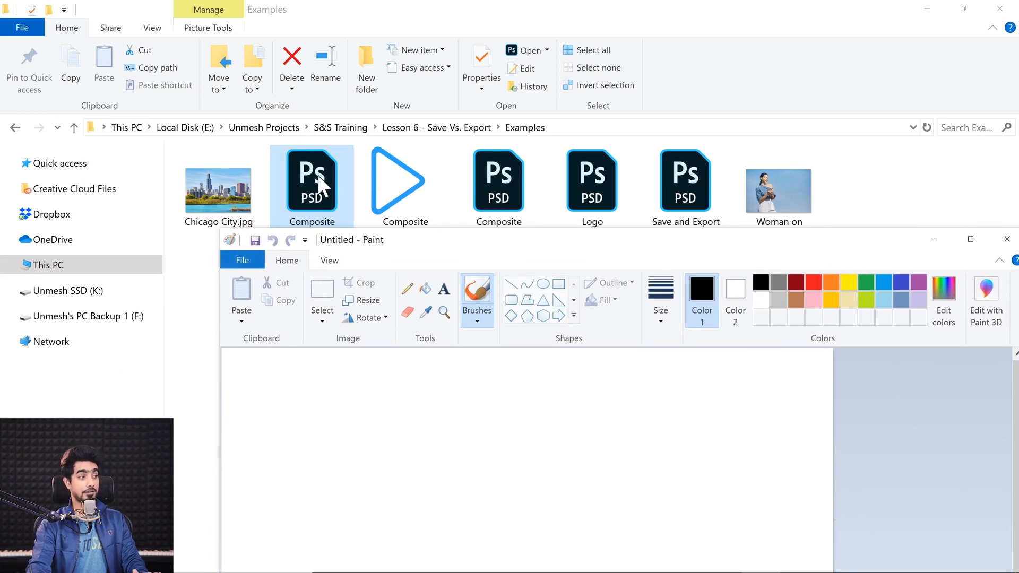
mouse_move(312, 170)
left_mouse_down()
mouse_move(409, 278)
mouse_move(429, 408)
left_mouse_up()
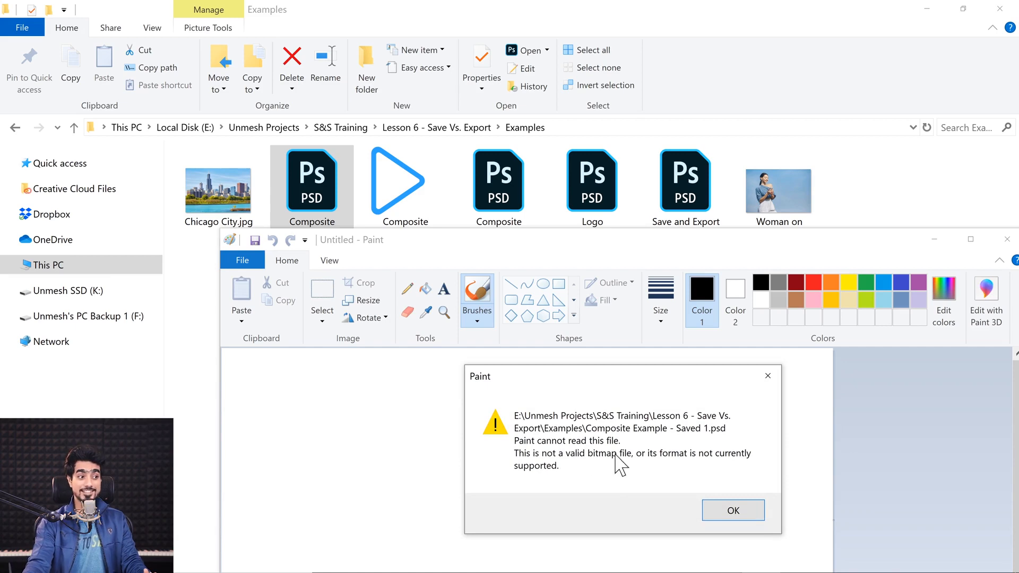
left_click(730, 511)
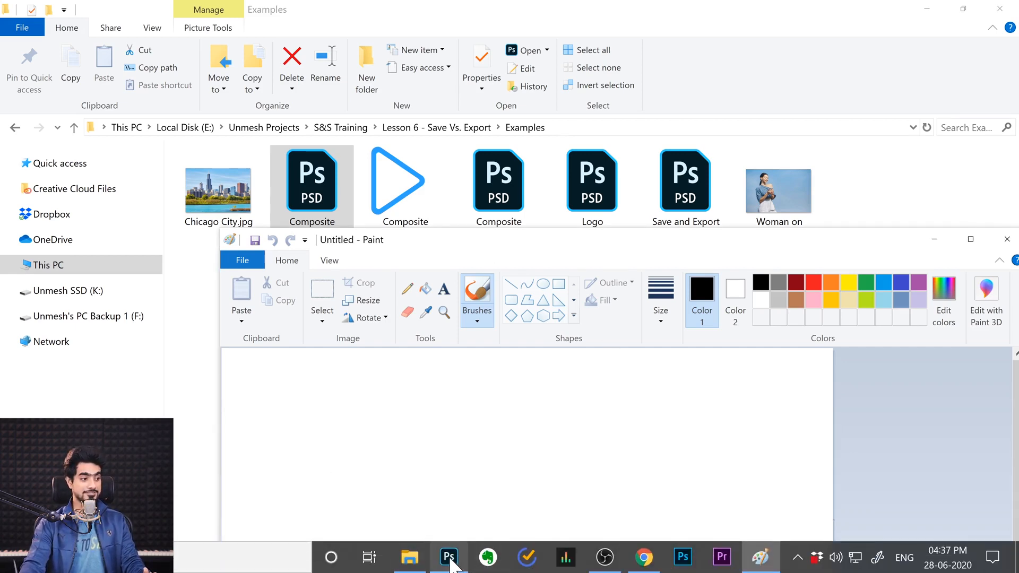
Switch to Photoshop and set up a Save As of the open composite in TIFF format
left_click(448, 556)
left_click(371, 62)
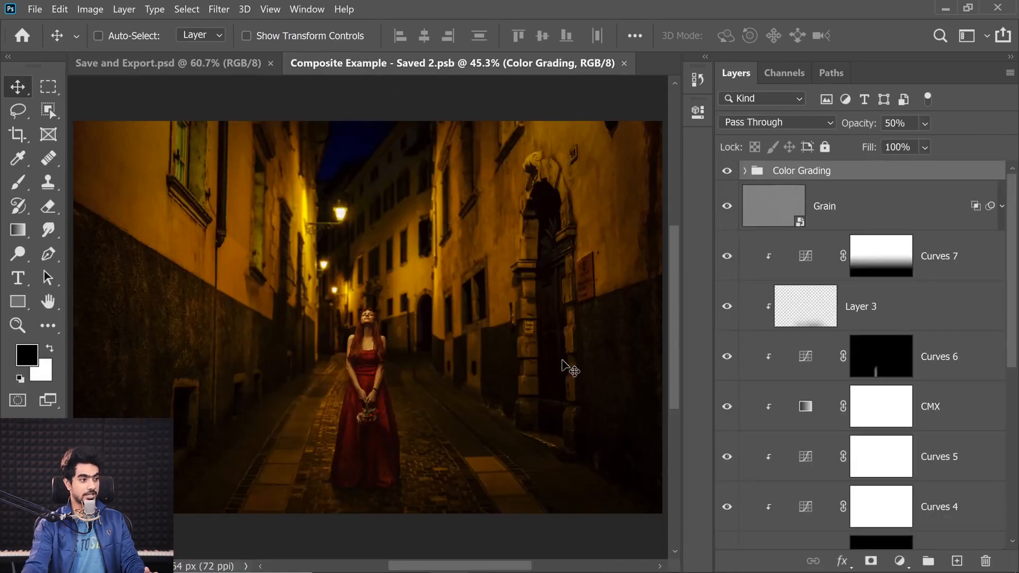
left_click(34, 9)
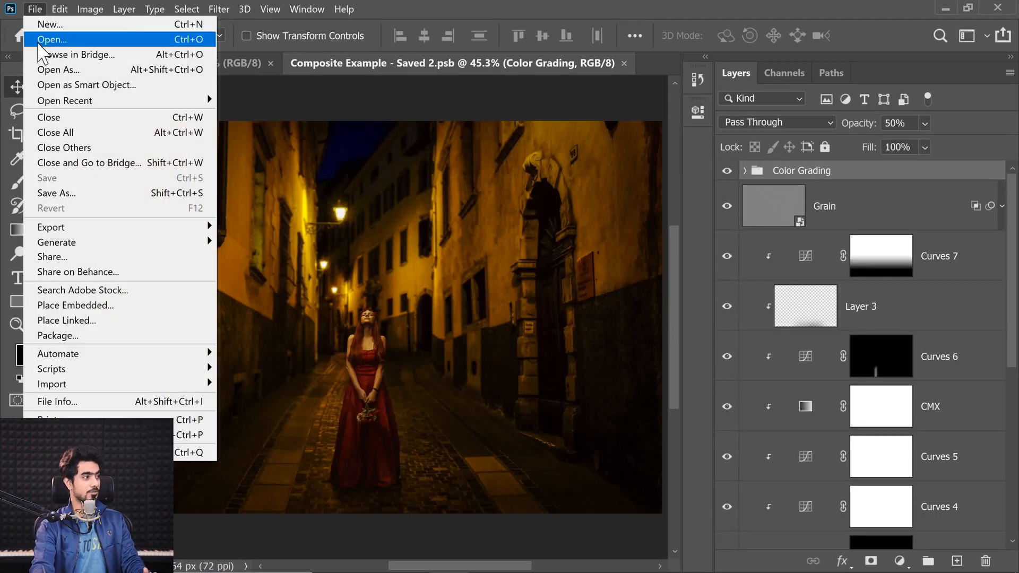
left_click(61, 193)
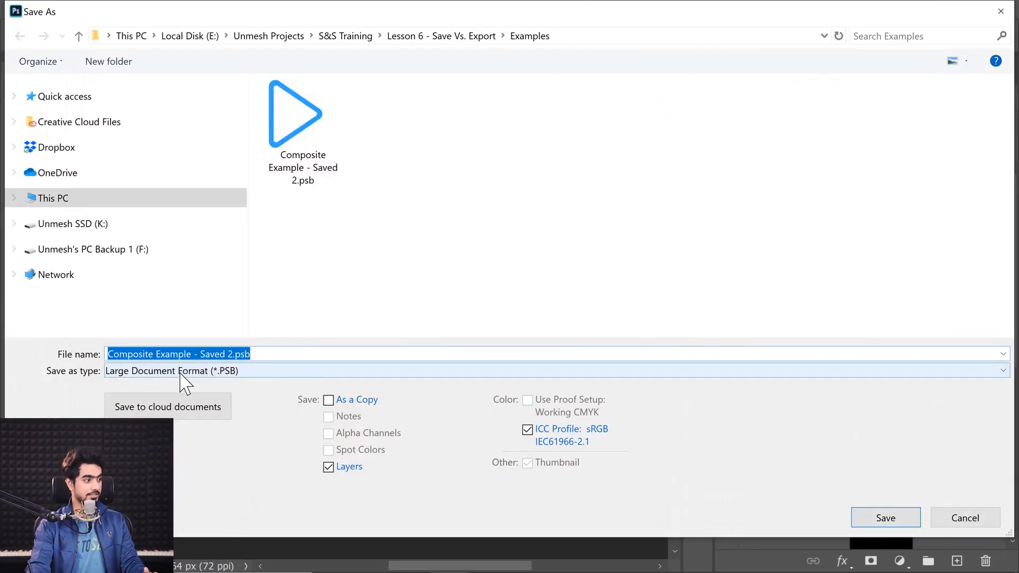
left_click(181, 371)
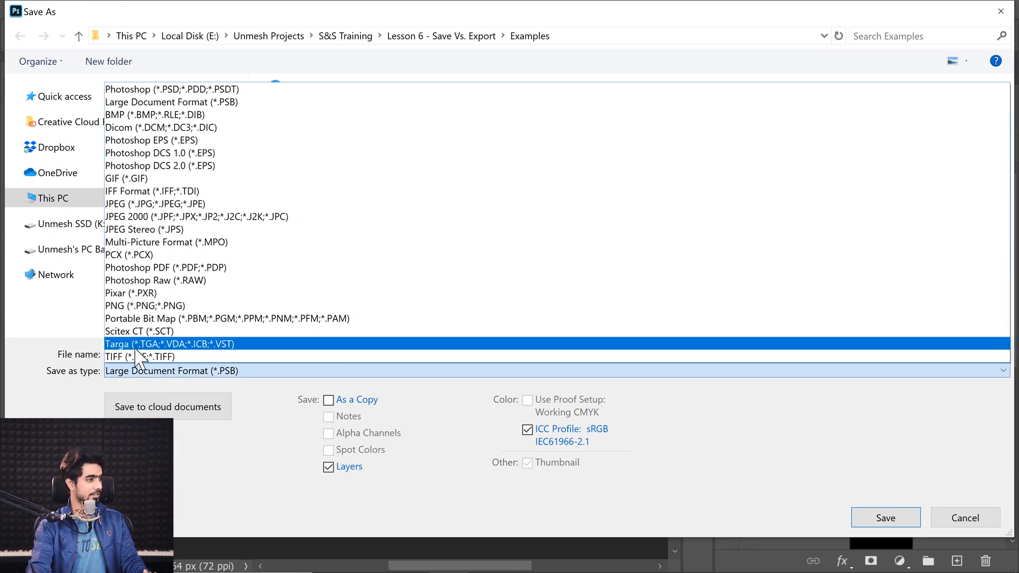
left_click(132, 359)
Name the TIFF file Composite Example - Universal.tif and save it in the Examples folder
left_click(228, 354)
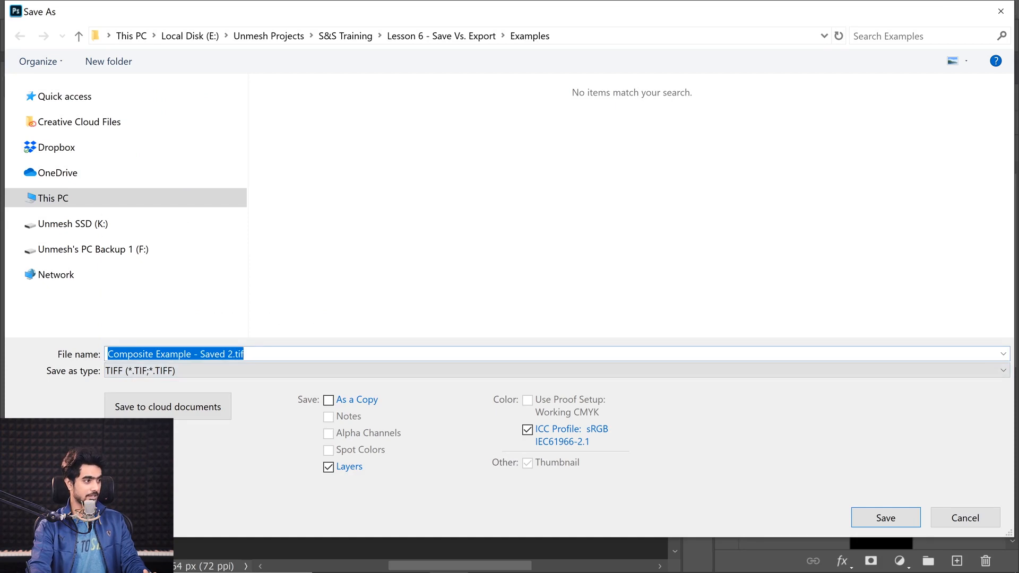
left_click(228, 354)
key("Right")
key("ctrl+shift+Left")
key("ctrl+shift+Left")
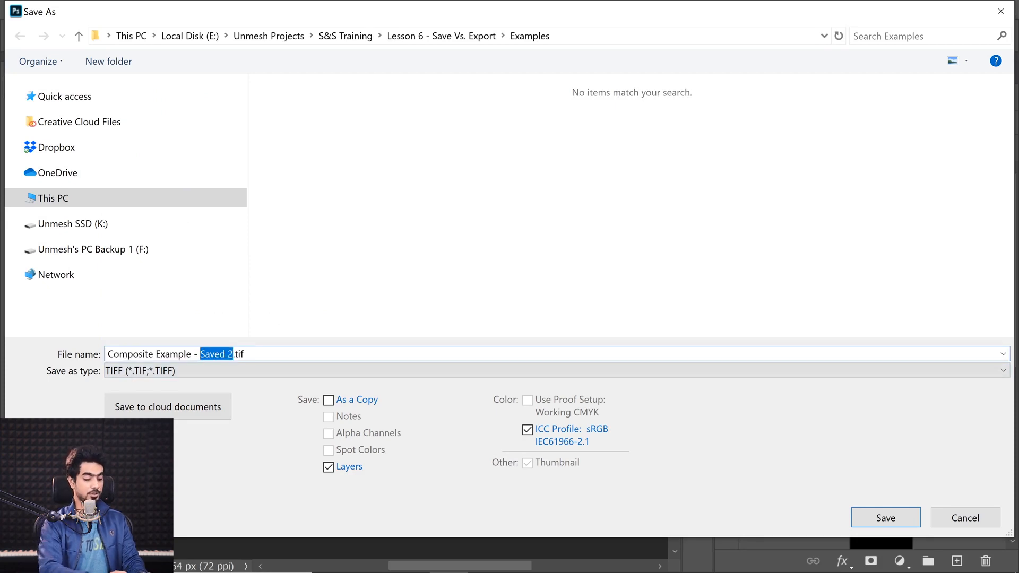
type("Universal")
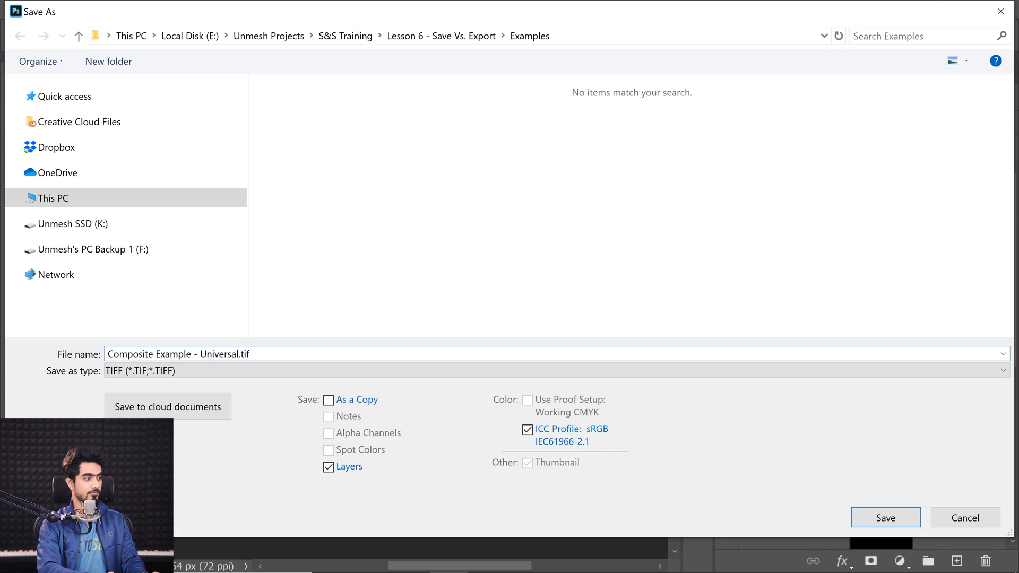
key("Return")
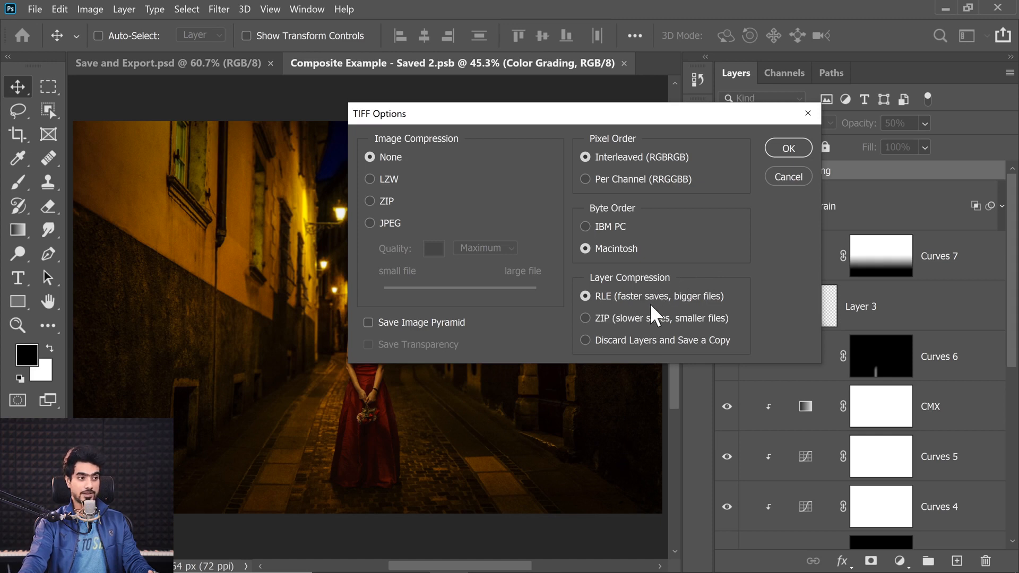
Finish the TIFF save with no image compression, RLE layer compression and the layers included
left_click(585, 340)
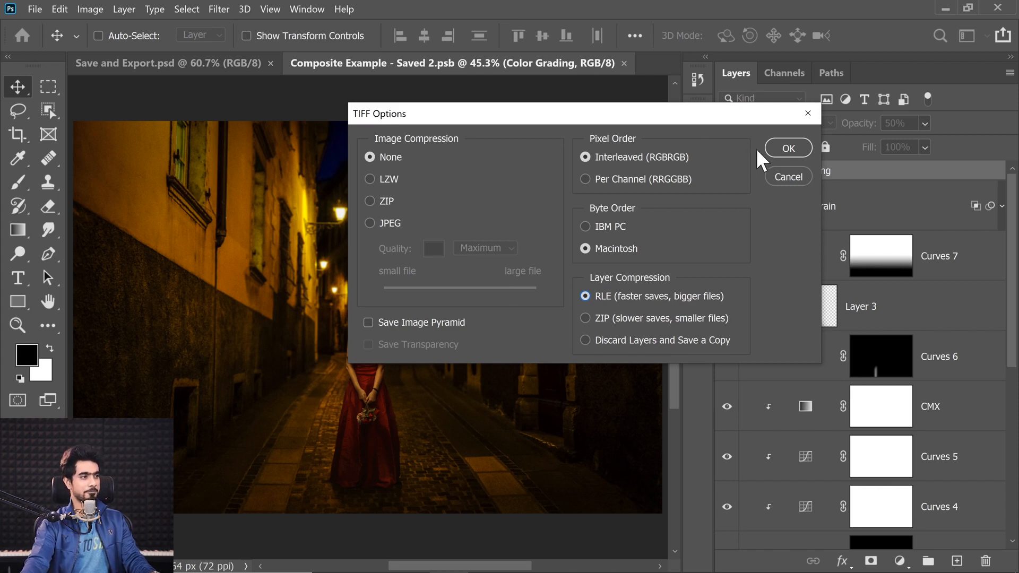
left_click(783, 148)
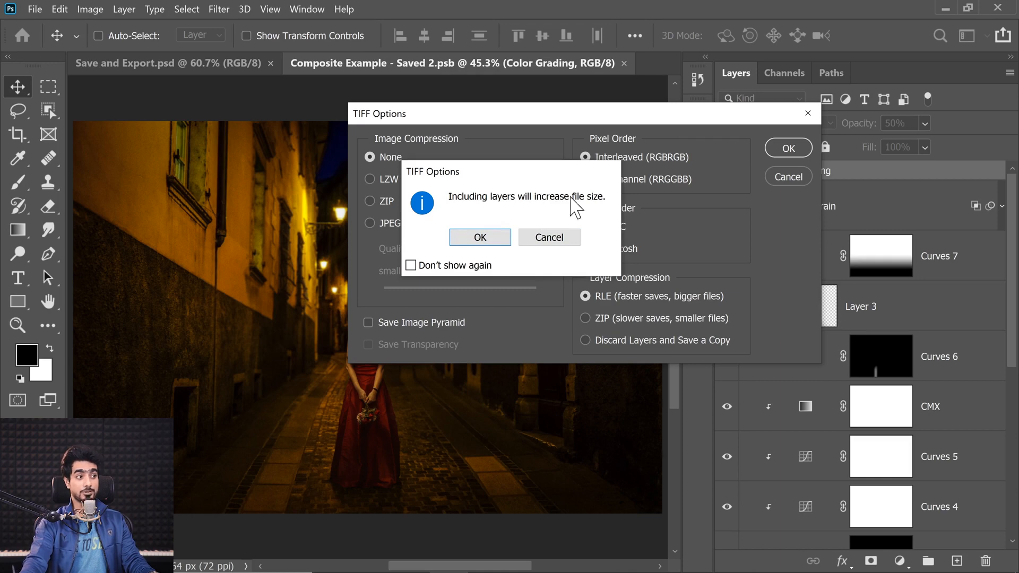
left_click(479, 238)
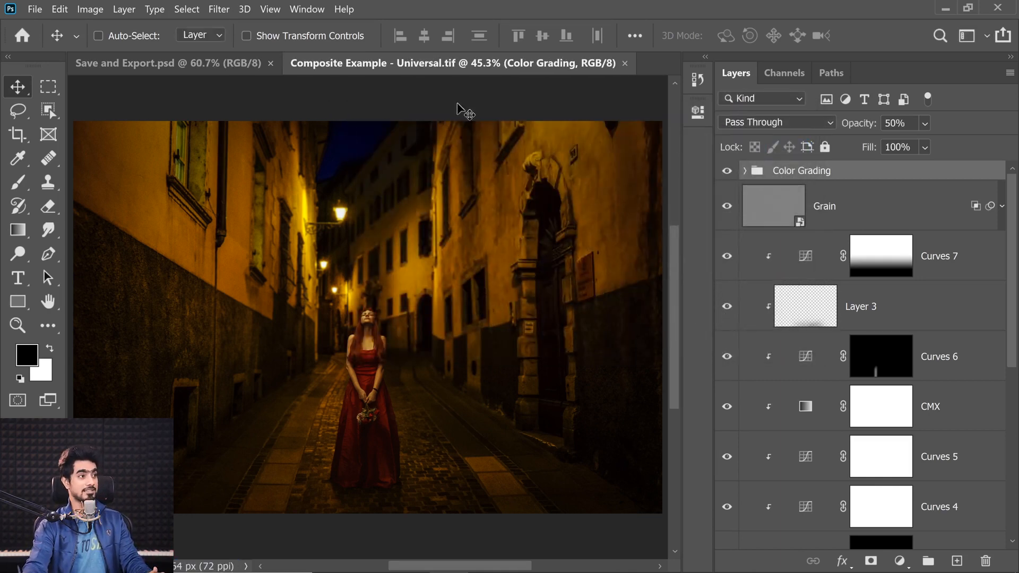
Close the composite document and open Composite Example - Universal.tif from the Examples folder in Paint
left_click(624, 63)
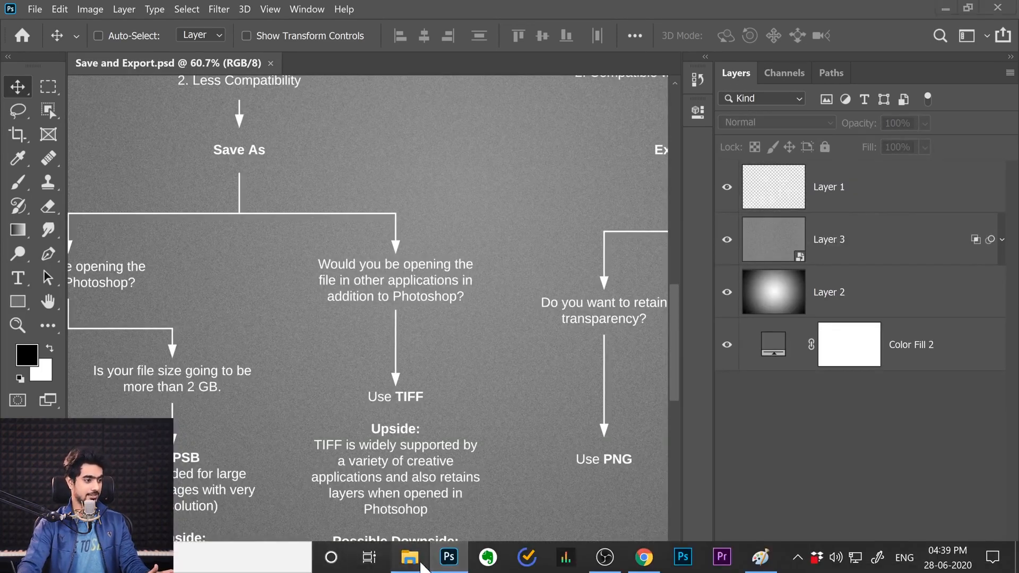
left_click(423, 567)
left_click(355, 308)
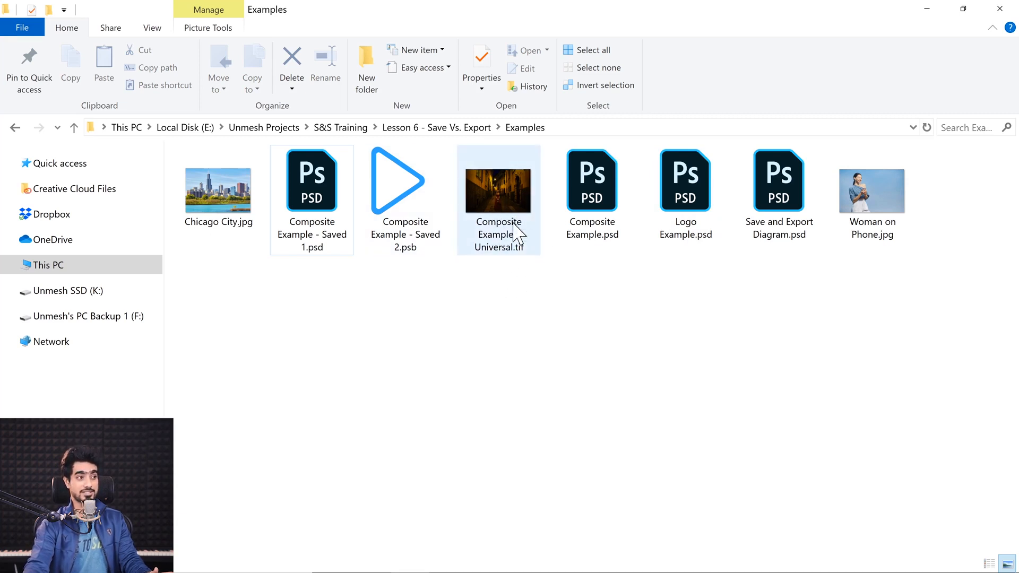
mouse_move(513, 228)
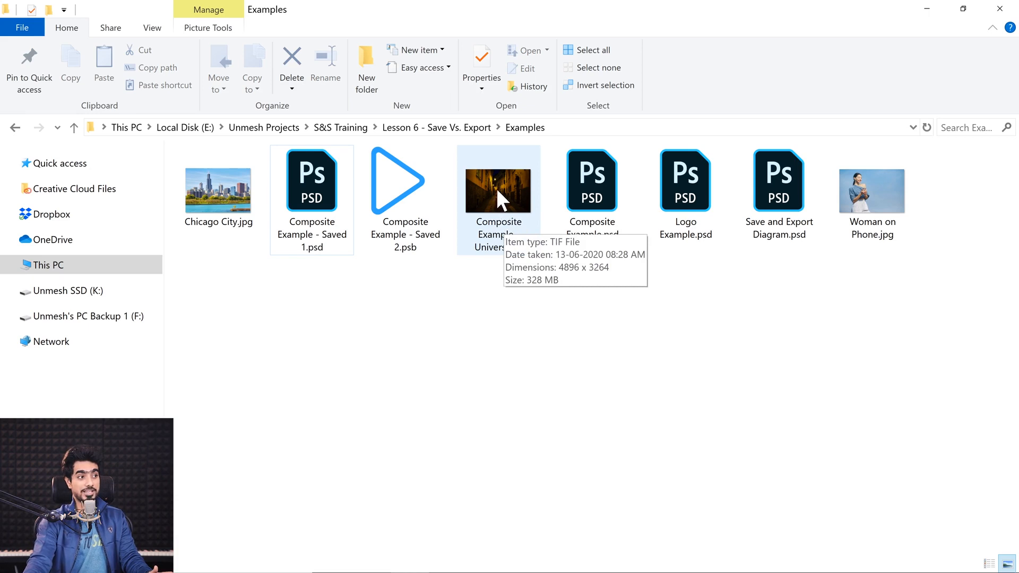
left_click_drag(495, 182, 492, 571)
mouse_move(657, 565)
left_mouse_down()
mouse_move(763, 557)
mouse_move(519, 200)
mouse_move(511, 411)
left_mouse_up()
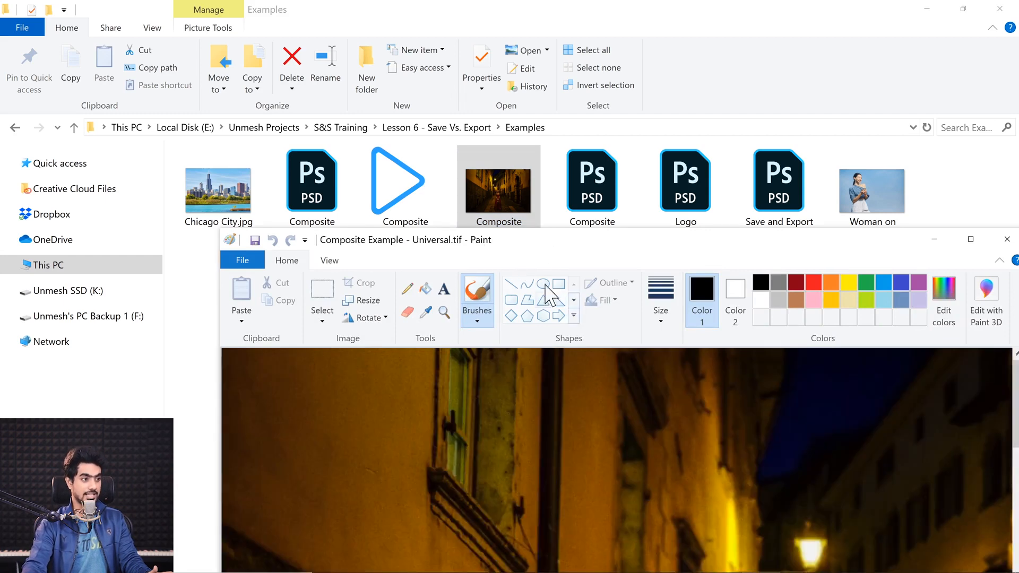
left_click_drag(536, 239, 483, 204)
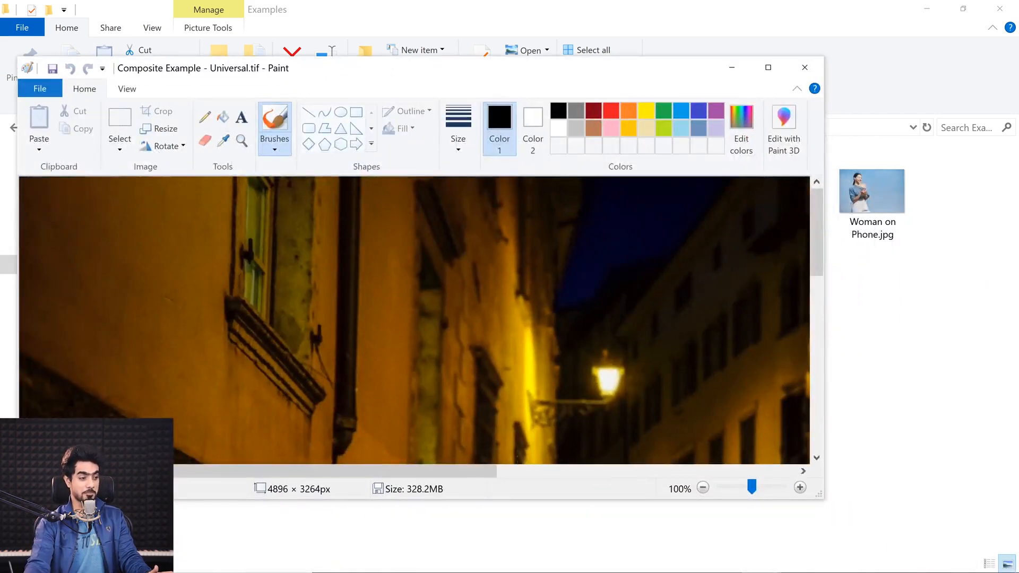
Look over the TIFF image in a maximized Paint window, including the woman in red, and close Paint
left_click_drag(484, 472, 658, 471)
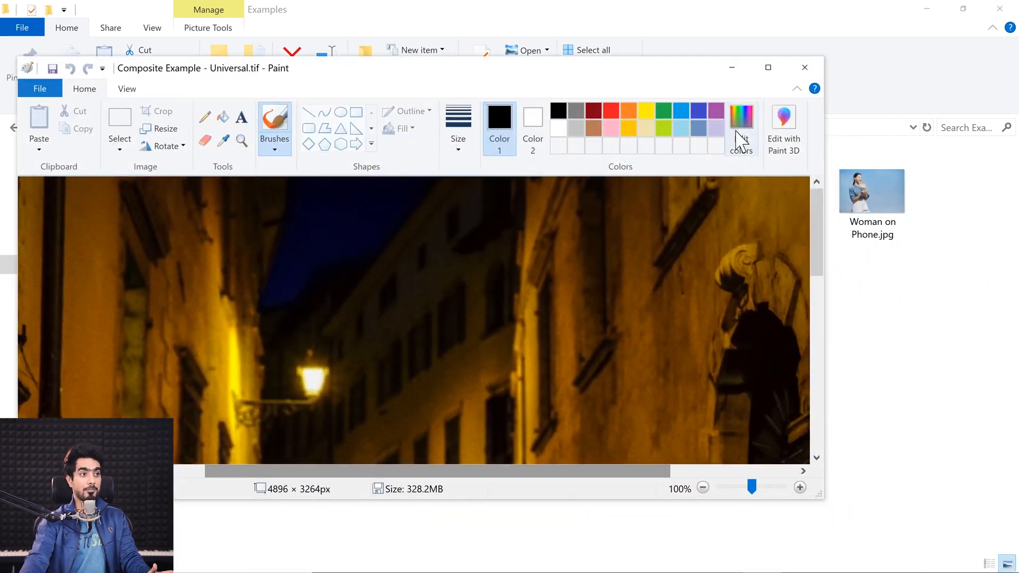
left_click(768, 67)
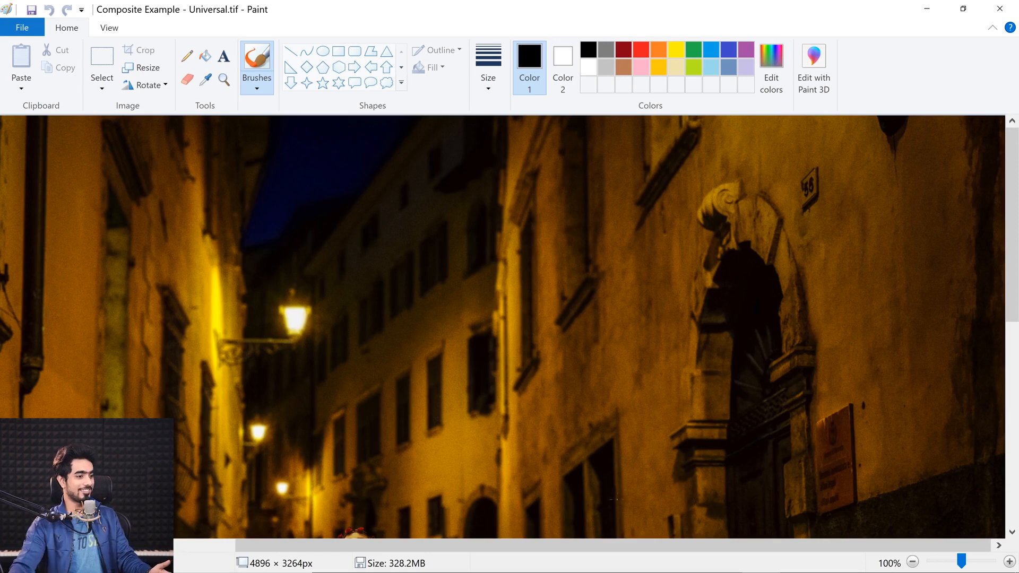
left_click_drag(555, 548, 658, 546)
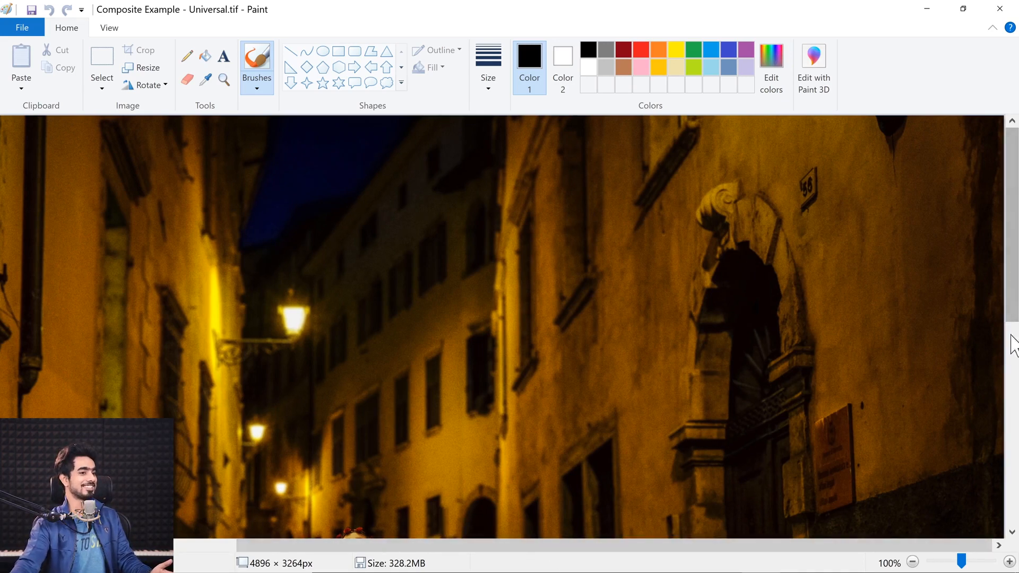
left_click_drag(1011, 319, 1003, 453)
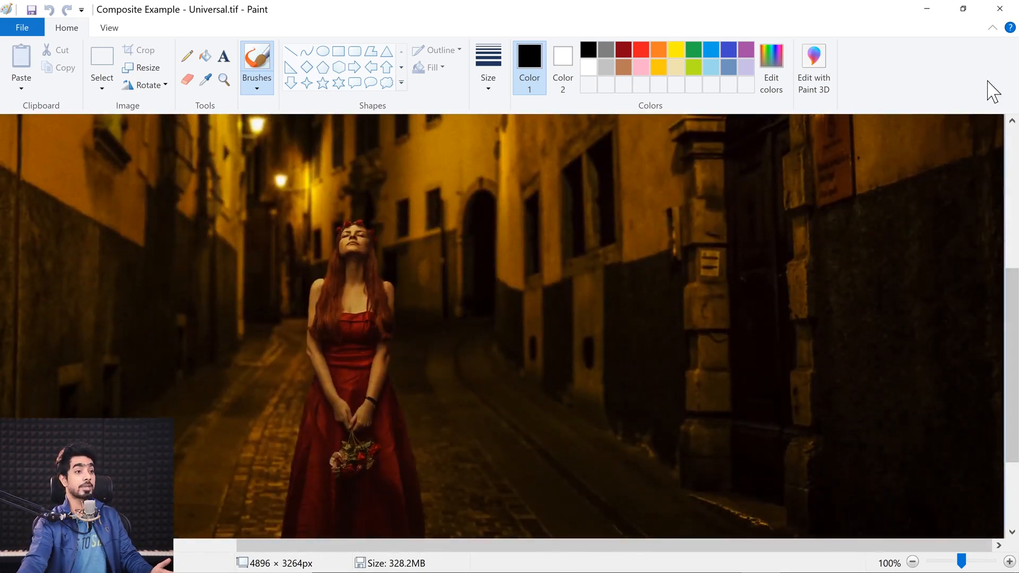
left_click(1002, 9)
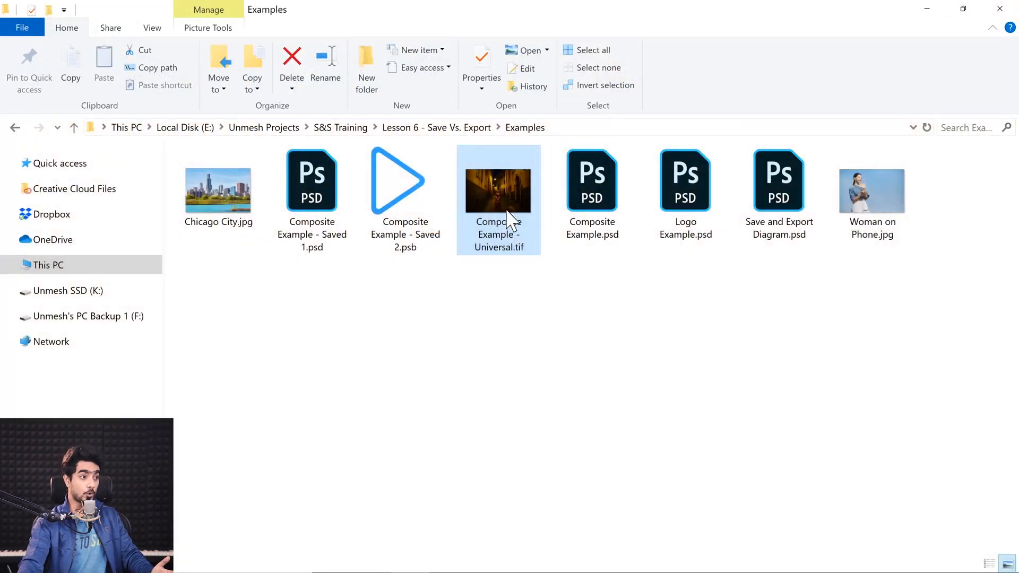
Reopen Composite Example - Universal.tif in Photoshop and expand its Shadows group to check the layers
mouse_move(511, 255)
left_mouse_down()
mouse_move(480, 427)
mouse_move(441, 557)
mouse_move(428, 64)
mouse_move(449, 66)
left_mouse_up()
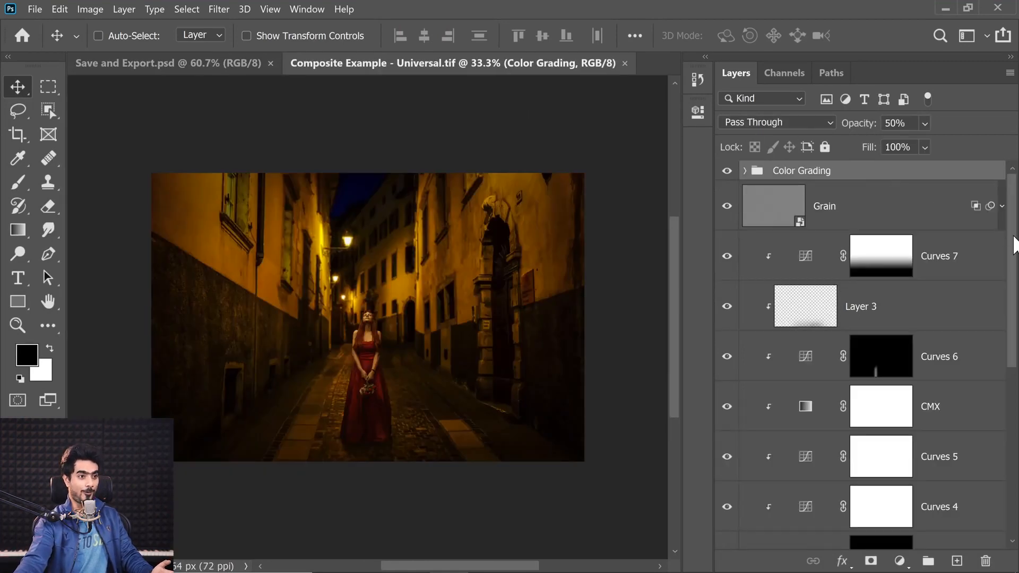
left_click_drag(1012, 246, 990, 464)
left_click(745, 405)
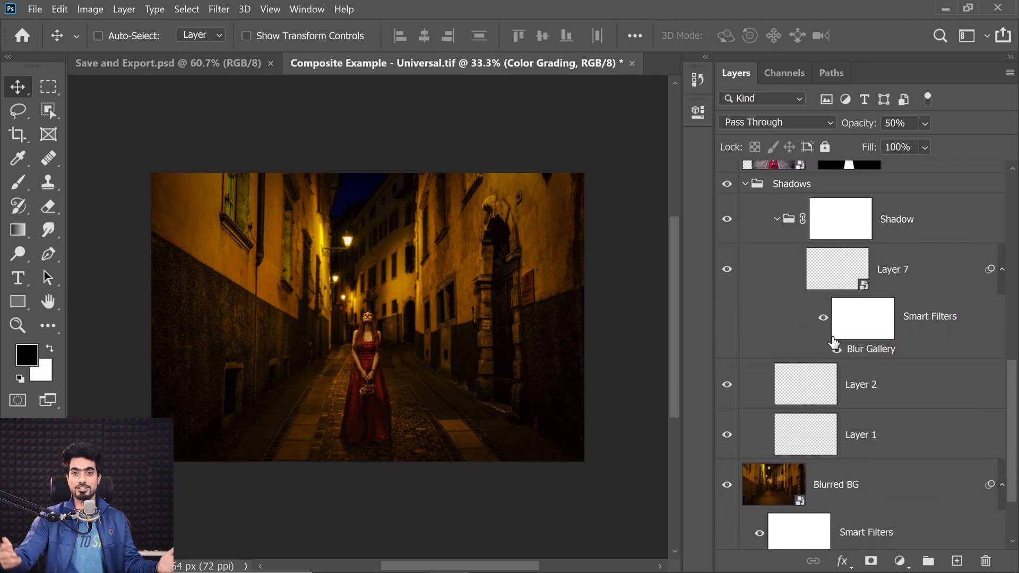
key("ctrl+0")
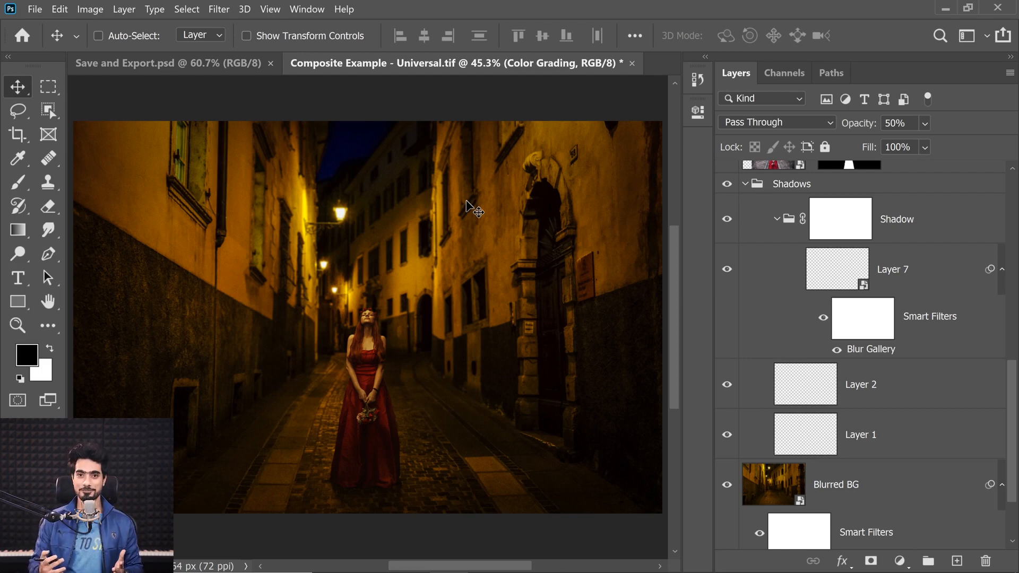
Return to the flowchart and compare the TIFF and Saved 1 PSD file sizes in the Examples folder
left_click(179, 64)
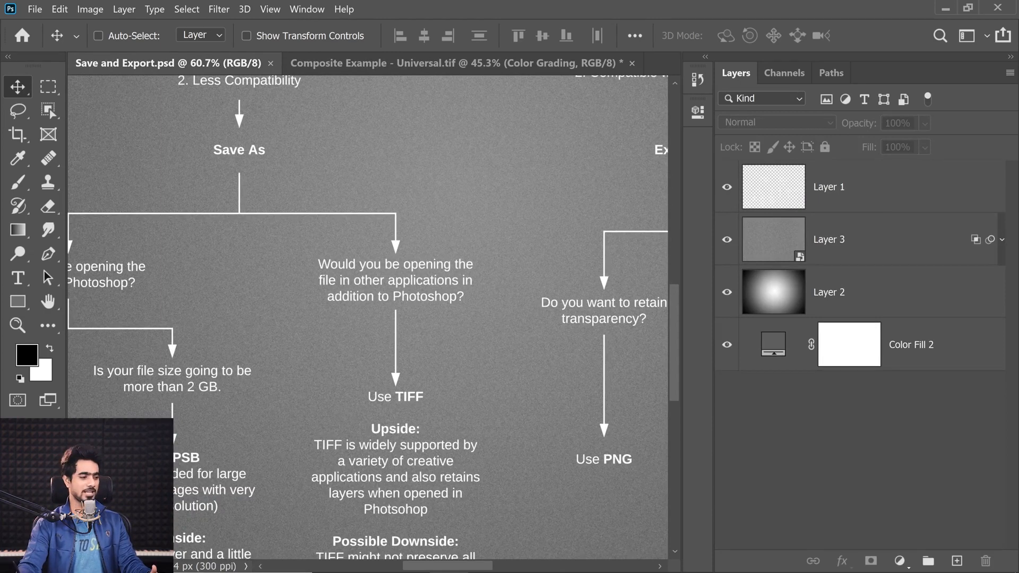
mouse_move(356, 572)
left_click(409, 557)
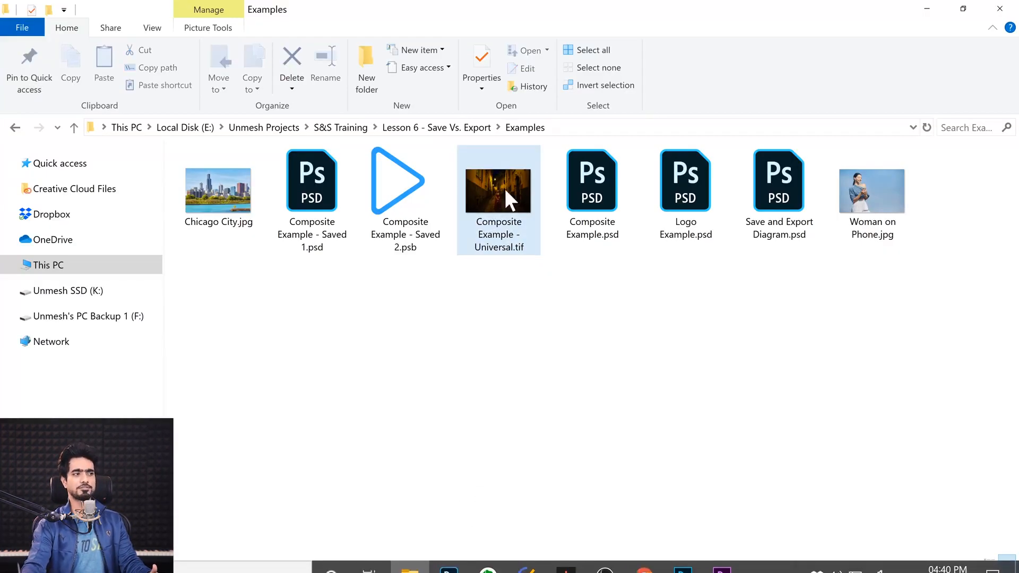
mouse_move(491, 182)
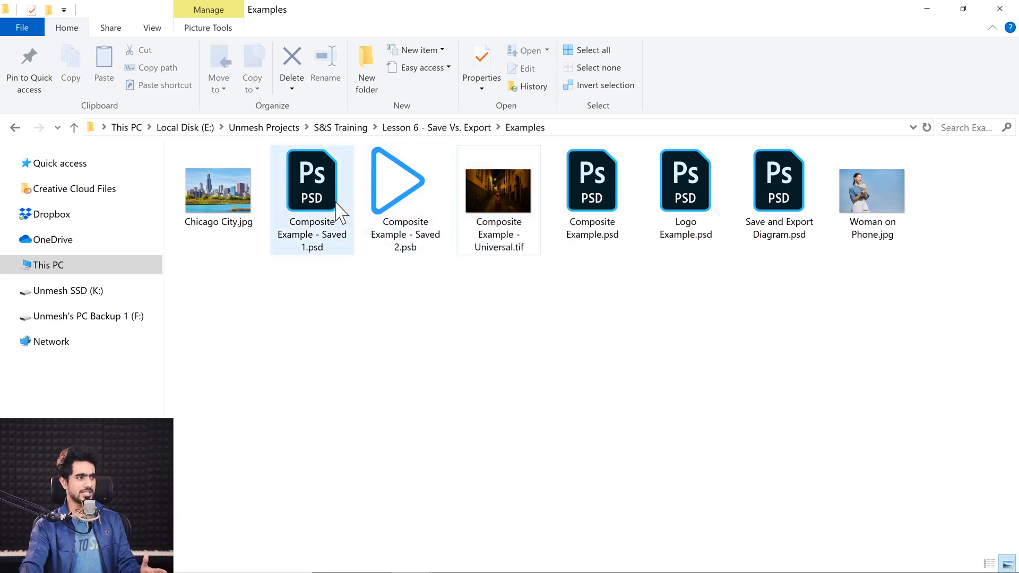
mouse_move(338, 211)
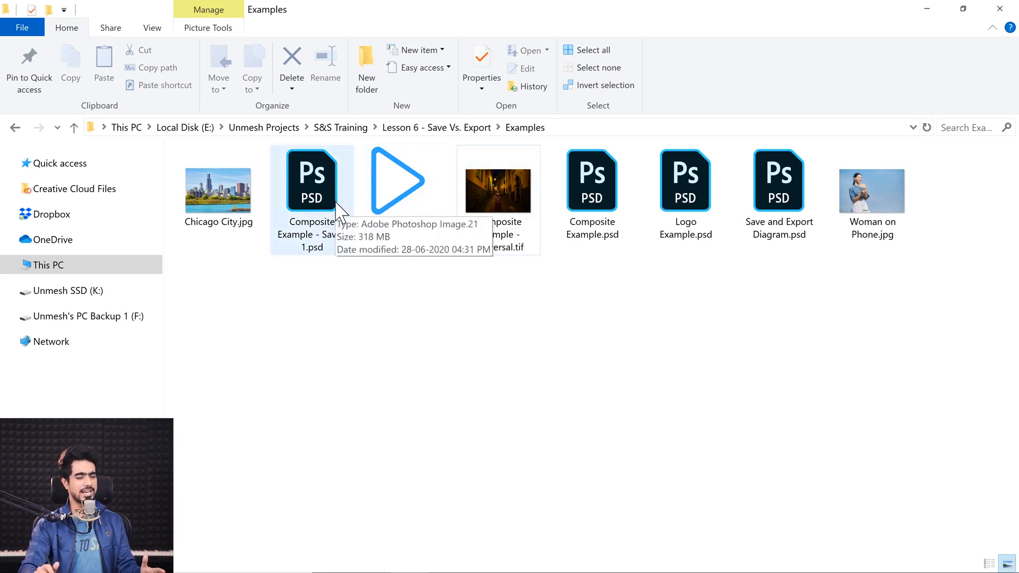
Switch back to Photoshop and examine the possible downside listed under the flowchart's TIFF recommendation
left_click(447, 562)
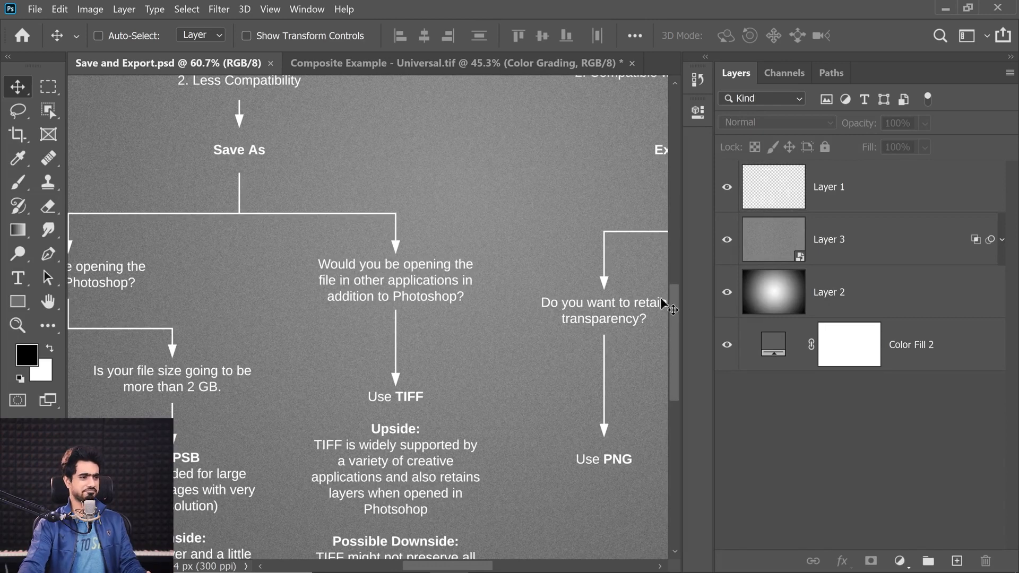
scroll(678, 340, "down", 1)
left_click_drag(675, 330, 669, 354)
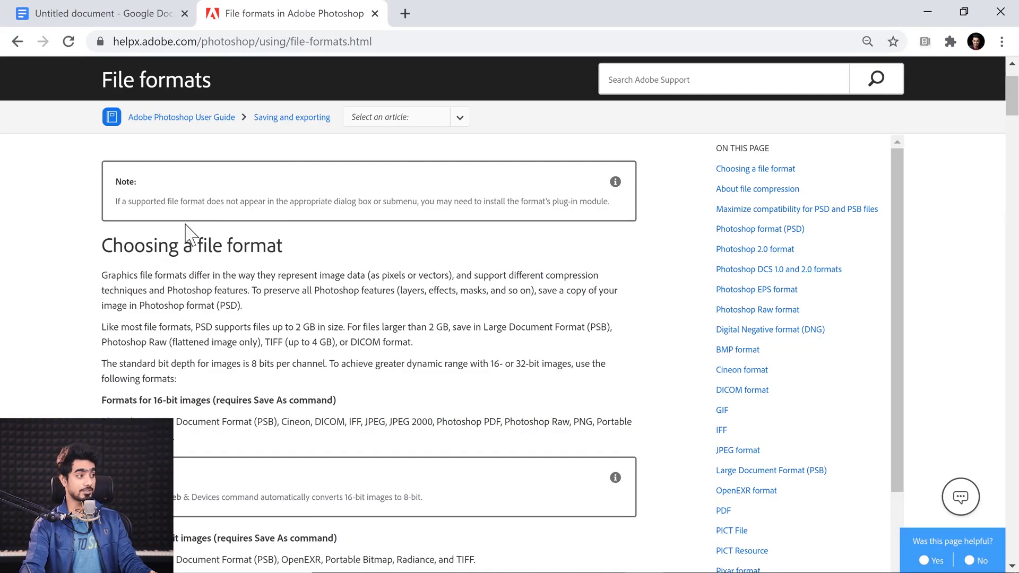
Read the Choosing a file format section of Adobe's File formats help page in the browser
left_click_drag(102, 246, 291, 254)
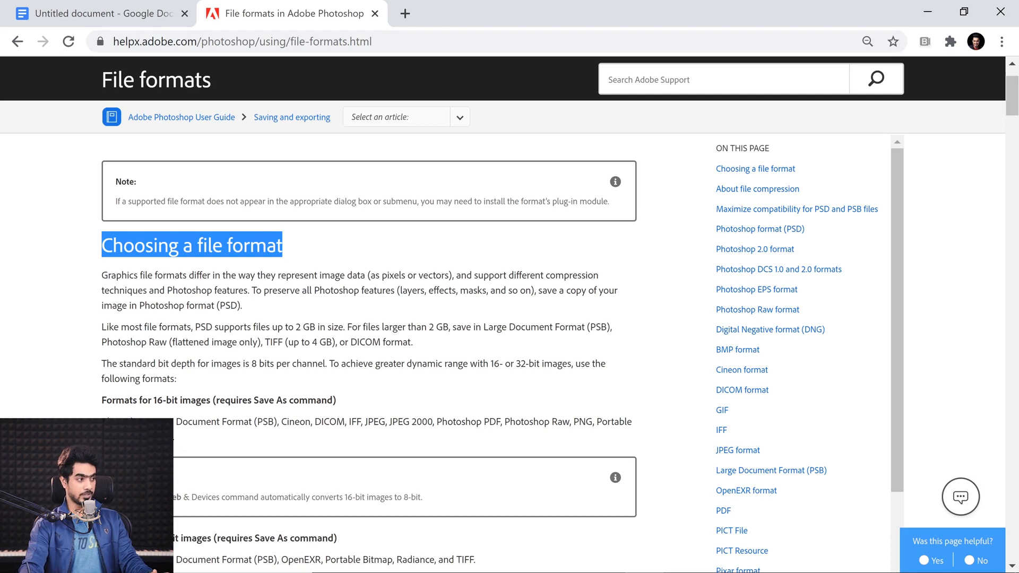
mouse_move(250, 290)
left_mouse_down()
mouse_move(403, 291)
mouse_move(430, 303)
mouse_move(451, 292)
mouse_move(565, 291)
mouse_move(188, 307)
mouse_move(255, 308)
left_mouse_up()
left_click(255, 309)
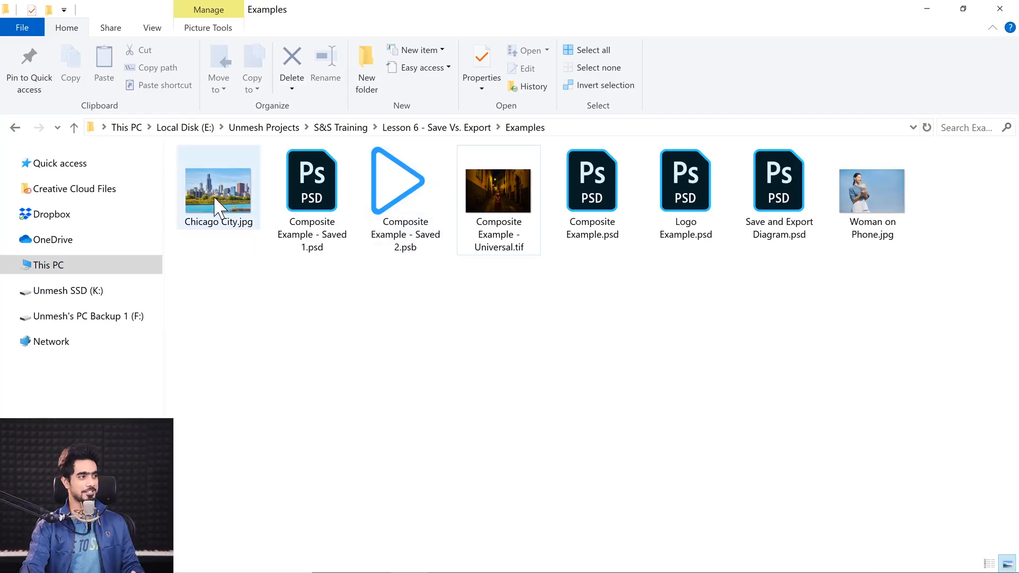
Open Woman on Phone.jpg from the Examples folder in Photoshop and fit it on screen
left_click(218, 204)
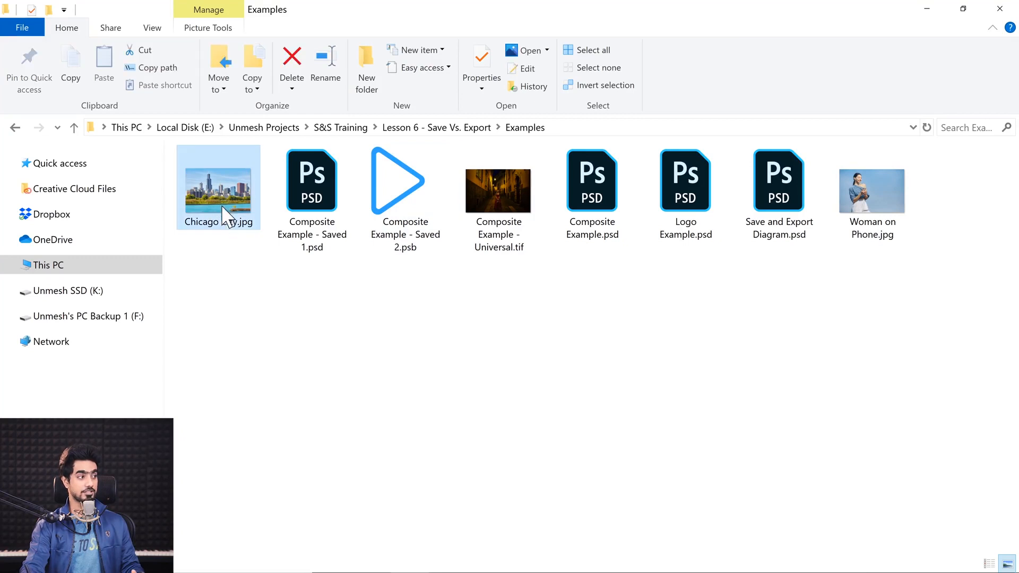
left_click_drag(872, 205, 660, 68)
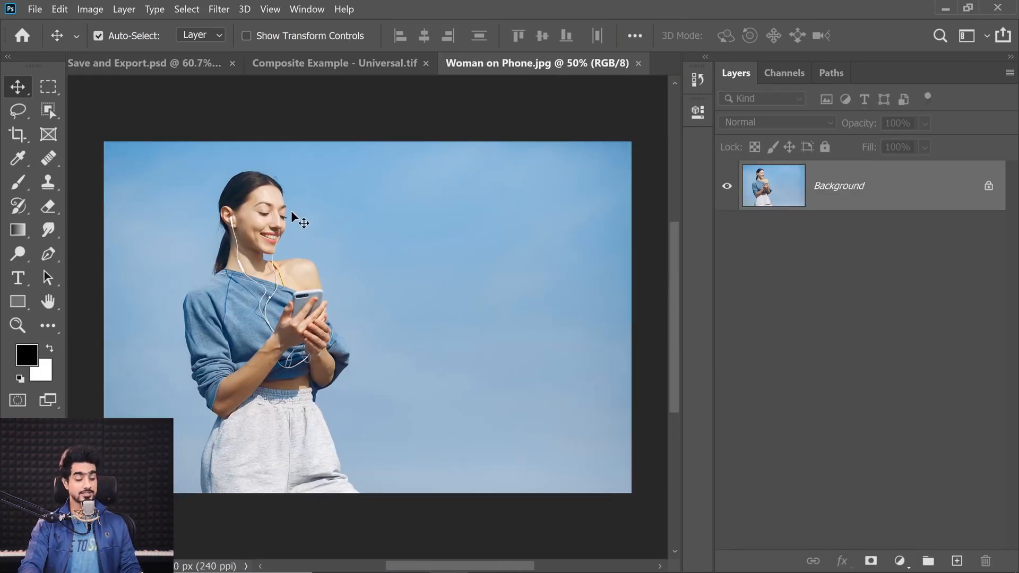
key("ctrl+0")
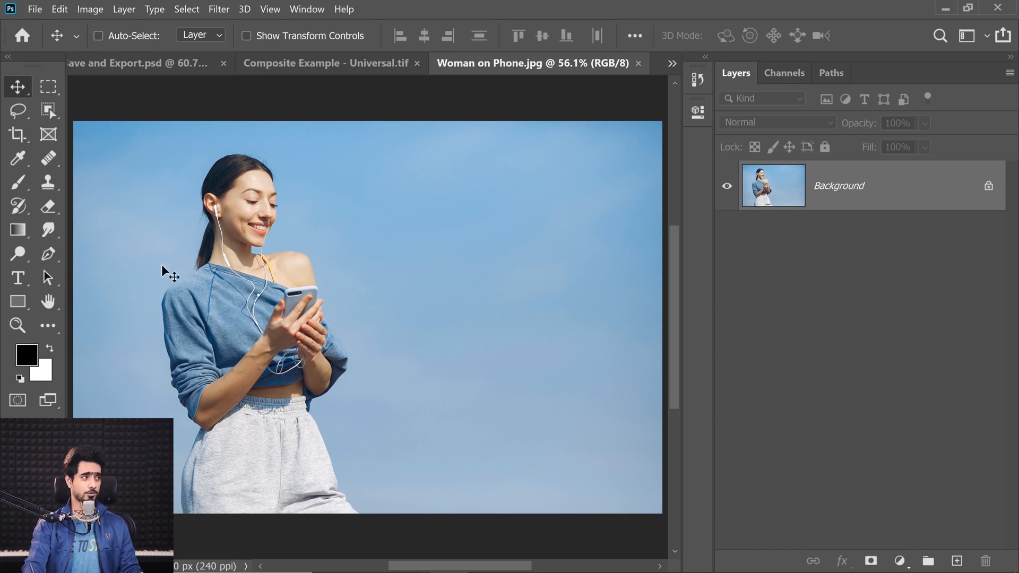
Select the woman automatically by running Select Subject from the Quick Selection tool's options
left_click(48, 108)
right_click(49, 110)
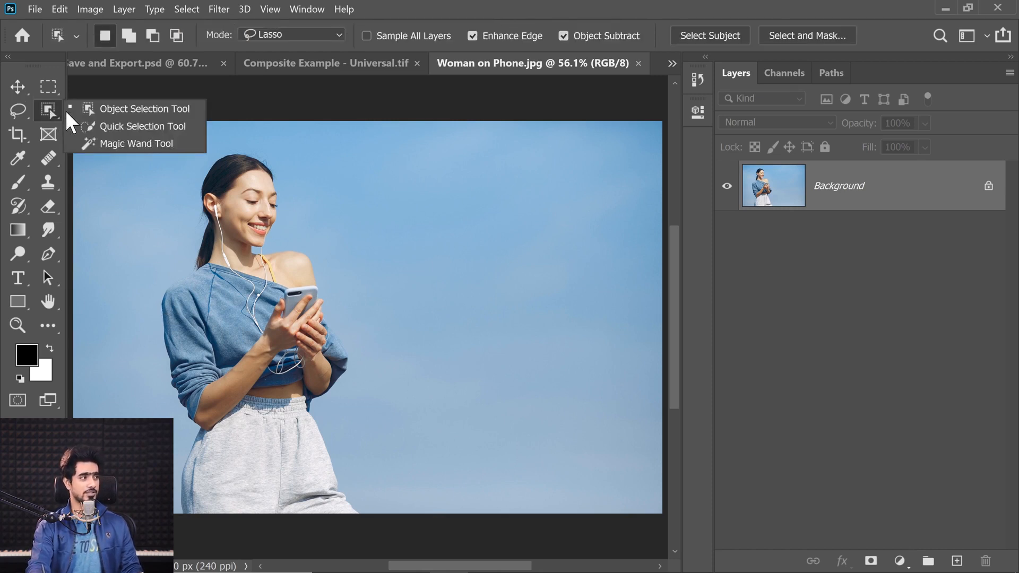
left_click(111, 125)
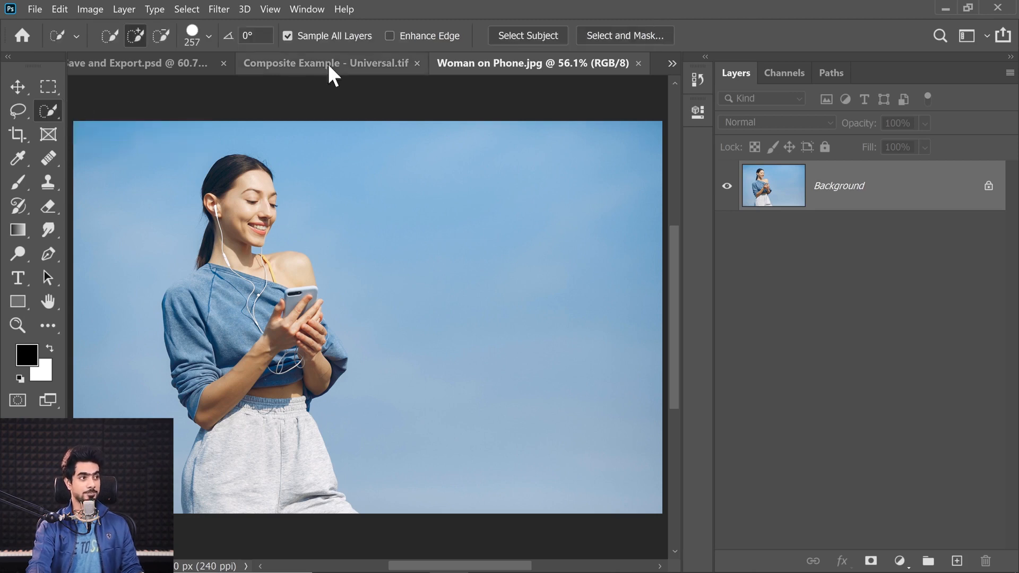
left_click(527, 34)
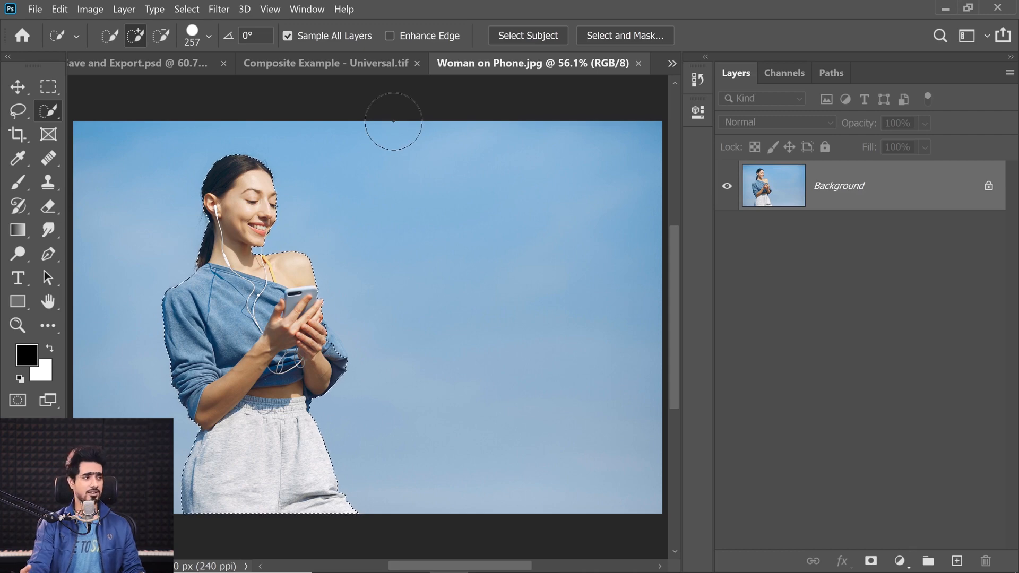
Try to add the unselected sleeve area beside the hands with the Quick Selection tool at brush size 37
left_click_drag(315, 374, 364, 373)
left_click_drag(407, 331, 497, 506)
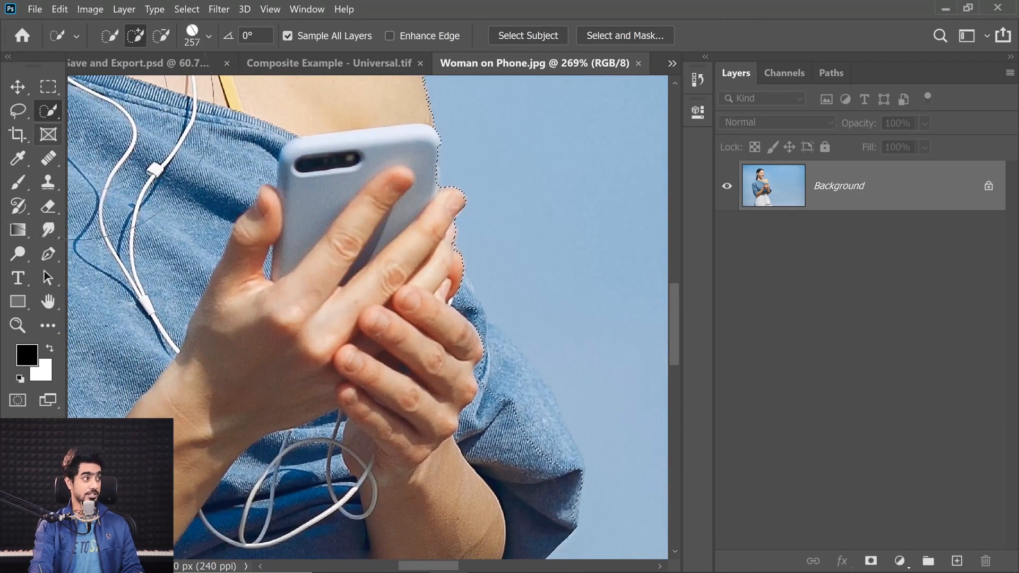
right_click(49, 109)
left_click(107, 125)
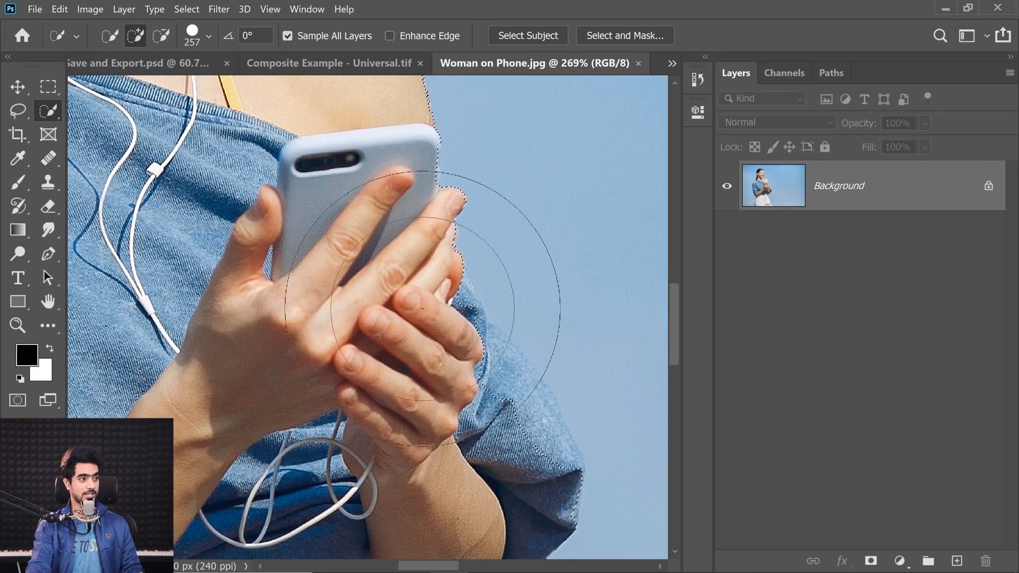
left_click_drag(425, 310, 275, 280)
left_click_drag(458, 362, 406, 348)
mouse_move(458, 308)
left_mouse_down()
mouse_move(445, 309)
mouse_move(456, 297)
mouse_move(533, 426)
left_mouse_up()
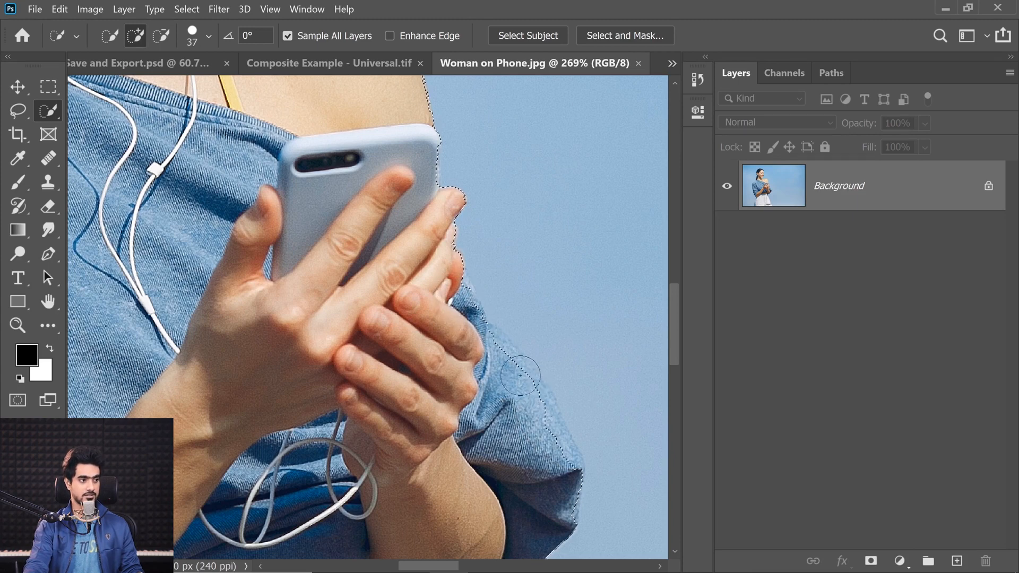
mouse_move(489, 340)
left_mouse_down()
mouse_move(512, 348)
mouse_move(536, 390)
left_mouse_up()
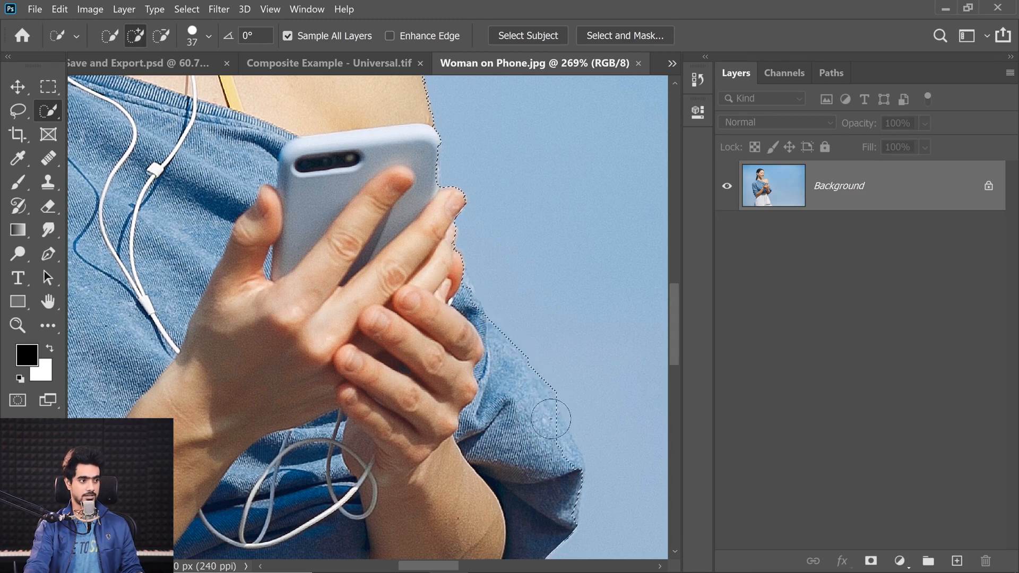
left_click_drag(563, 445, 565, 450)
left_click_drag(487, 361, 572, 393)
mouse_move(496, 329)
left_mouse_down()
mouse_move(423, 284)
mouse_move(310, 253)
left_mouse_up()
key("ctrl+z")
key("ctrl+z")
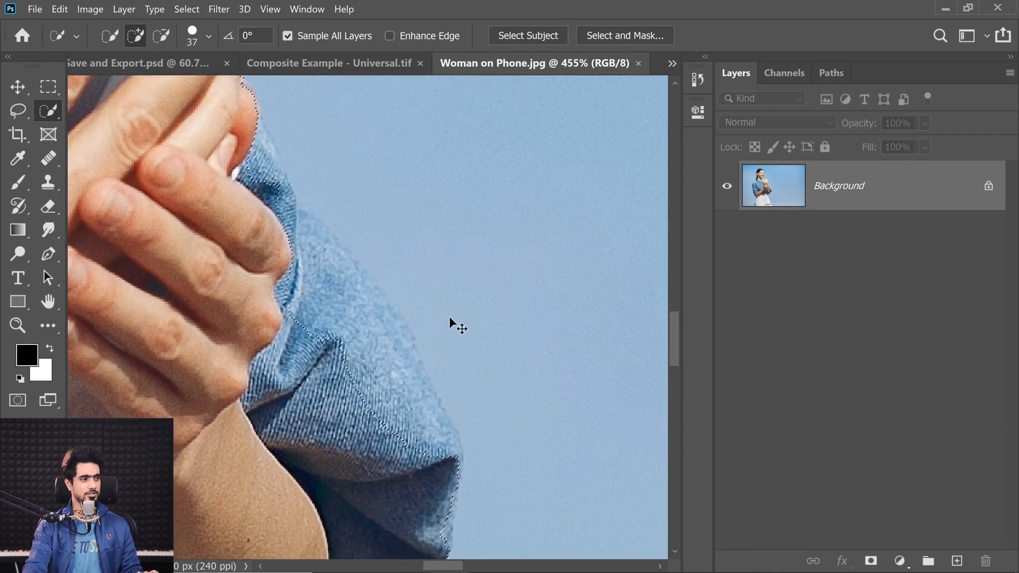
Add the missing sleeve area beside the hands to the selection using the Object Selection tool in Lasso mode
mouse_move(448, 317)
left_mouse_down()
mouse_move(434, 310)
mouse_move(409, 341)
left_mouse_up()
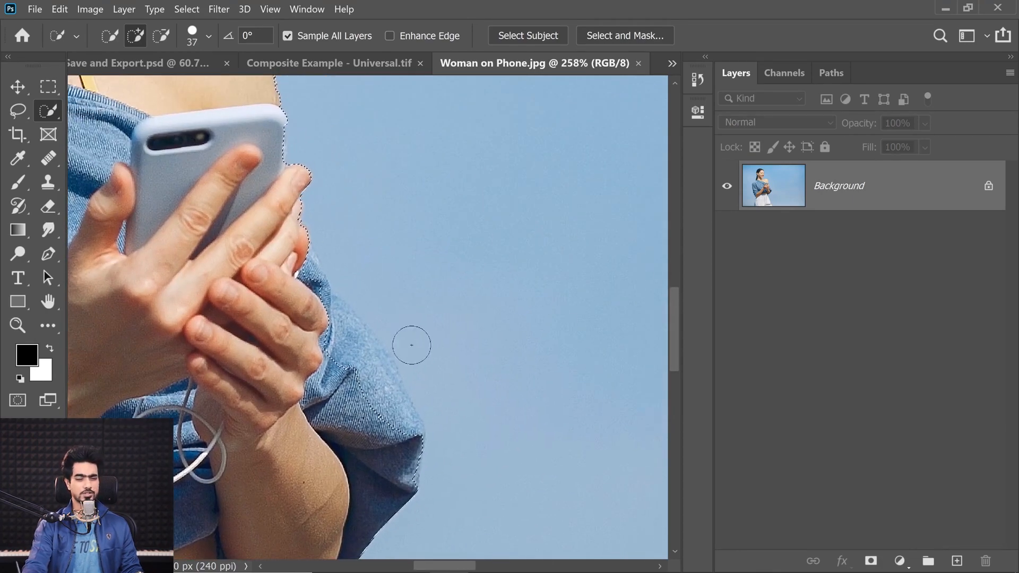
right_click(50, 112)
left_click(106, 108)
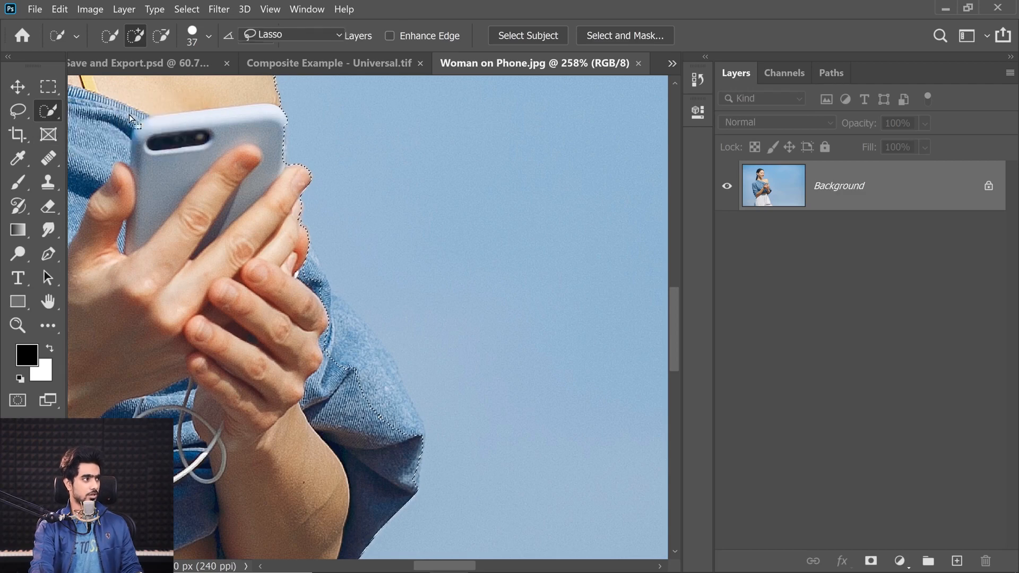
left_click(259, 38)
left_click(271, 64)
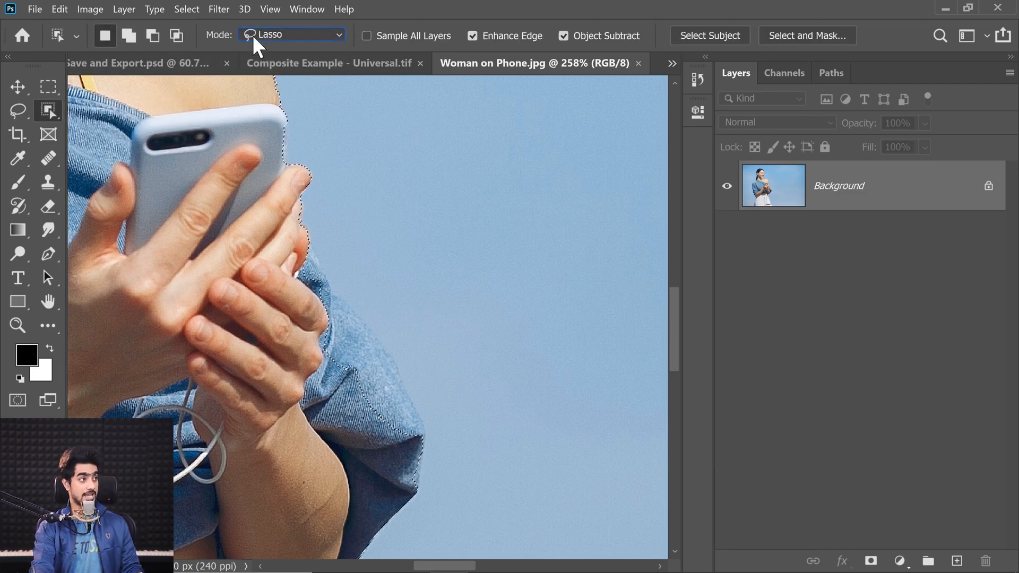
key("shift")
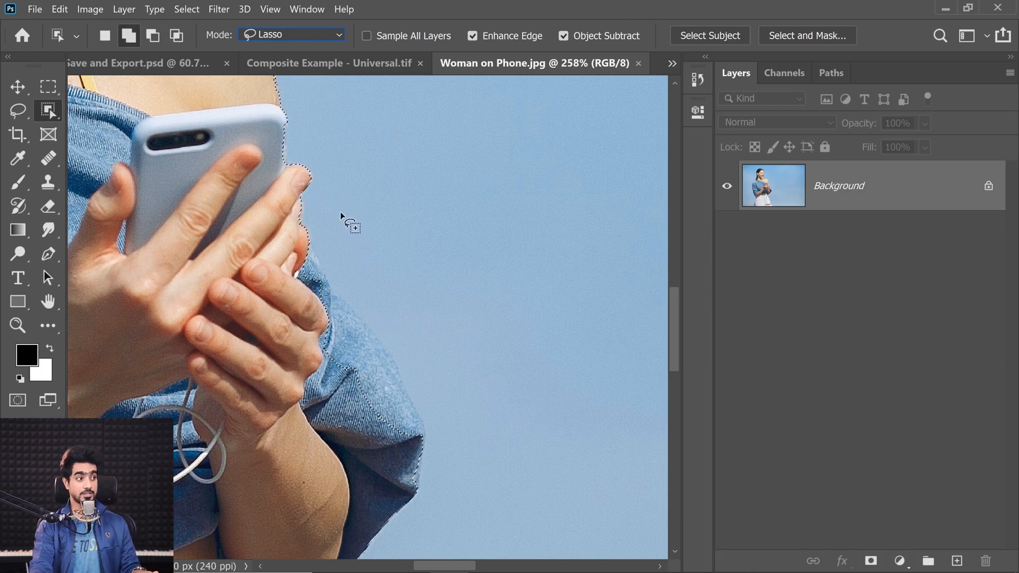
left_click_drag(336, 208, 307, 215)
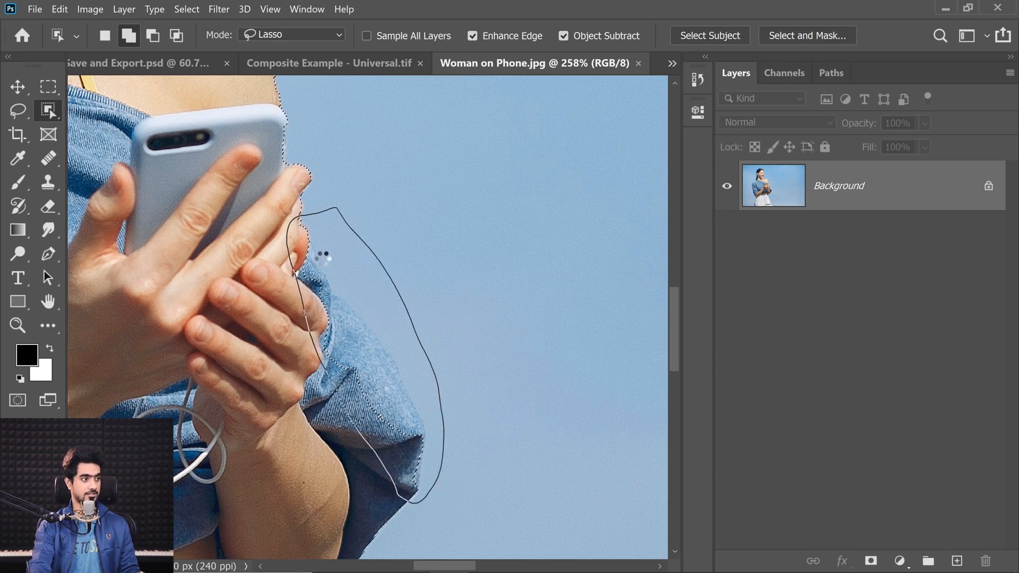
Lasso the remaining gaps inside the sleeve and along the fingers with the Object Selection tool to add them to the selection
key("ctrl+space")
mouse_move(394, 369)
left_mouse_down()
mouse_move(411, 369)
mouse_move(396, 348)
left_mouse_up()
left_click_drag(291, 269, 279, 244)
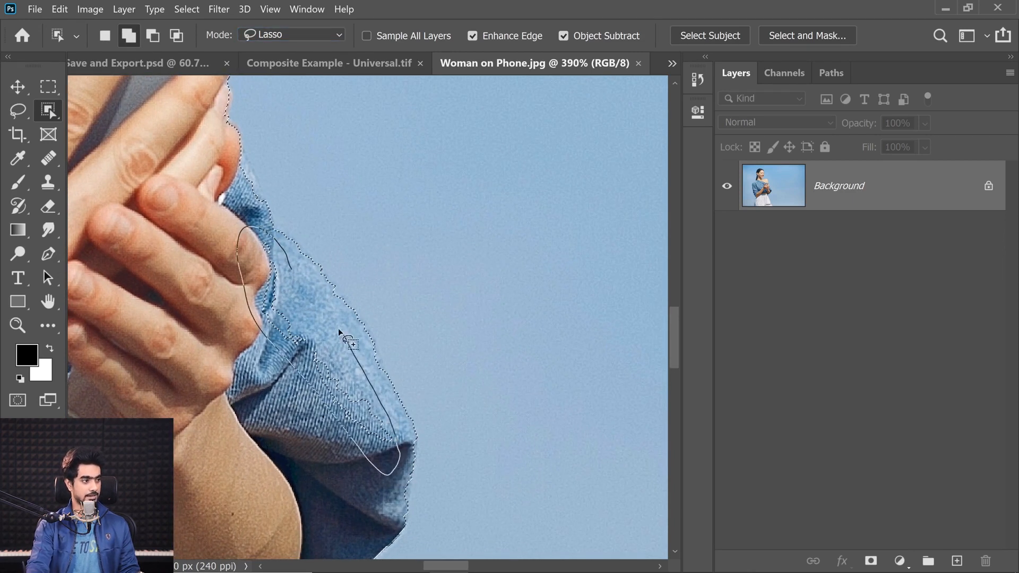
mouse_move(301, 316)
left_mouse_down()
mouse_move(316, 337)
mouse_move(291, 408)
left_mouse_up()
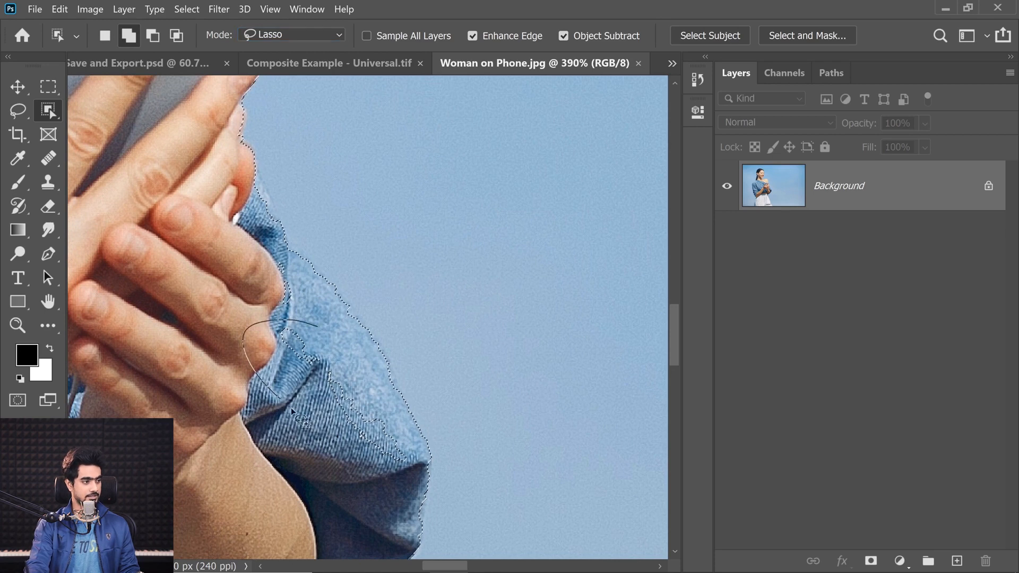
mouse_move(342, 342)
left_mouse_down()
mouse_move(311, 366)
mouse_move(271, 339)
mouse_move(311, 430)
mouse_move(319, 354)
mouse_move(260, 341)
mouse_move(250, 396)
left_mouse_up()
left_click_drag(270, 303, 235, 293)
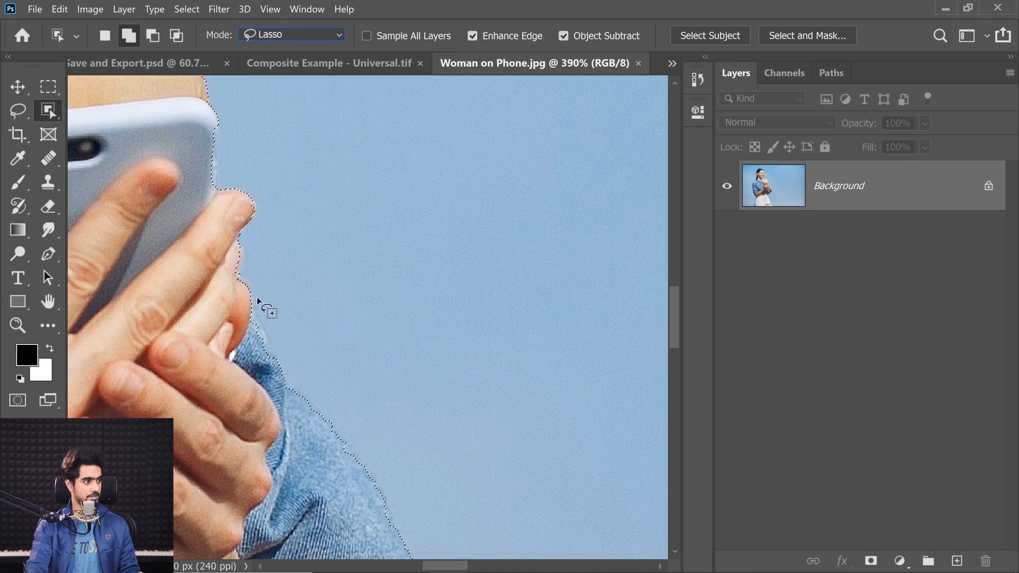
mouse_move(262, 303)
left_mouse_down()
mouse_move(261, 363)
mouse_move(276, 360)
mouse_move(272, 320)
mouse_move(223, 253)
mouse_move(268, 316)
mouse_move(258, 348)
mouse_move(307, 386)
mouse_move(327, 365)
left_mouse_up()
Add the missing strip of denim along the shoulder below the ponytail to the selection with the Object Selection tool
scroll(328, 365, "down", 5)
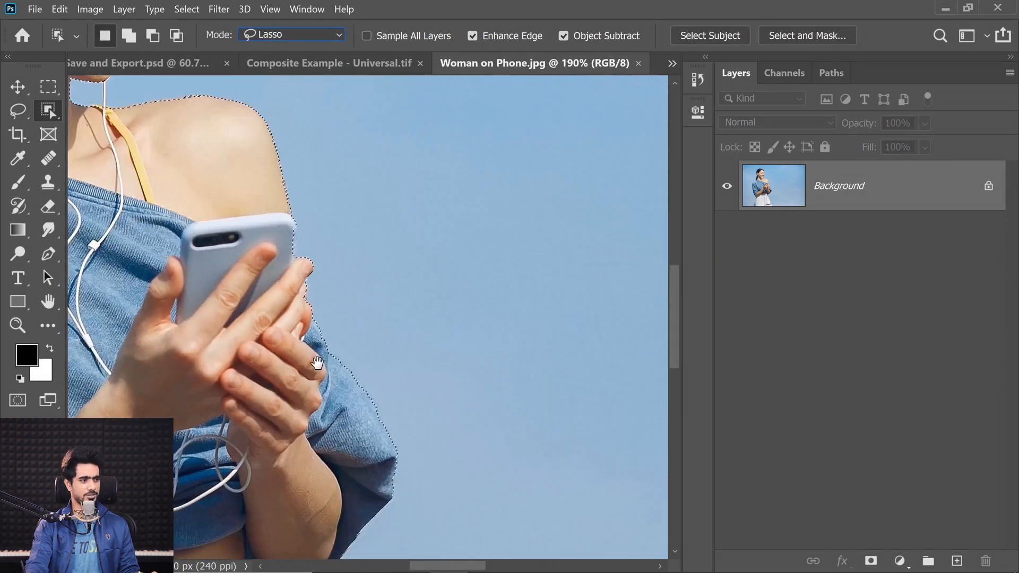
left_click_drag(280, 320, 428, 423)
left_click_drag(194, 302, 357, 391)
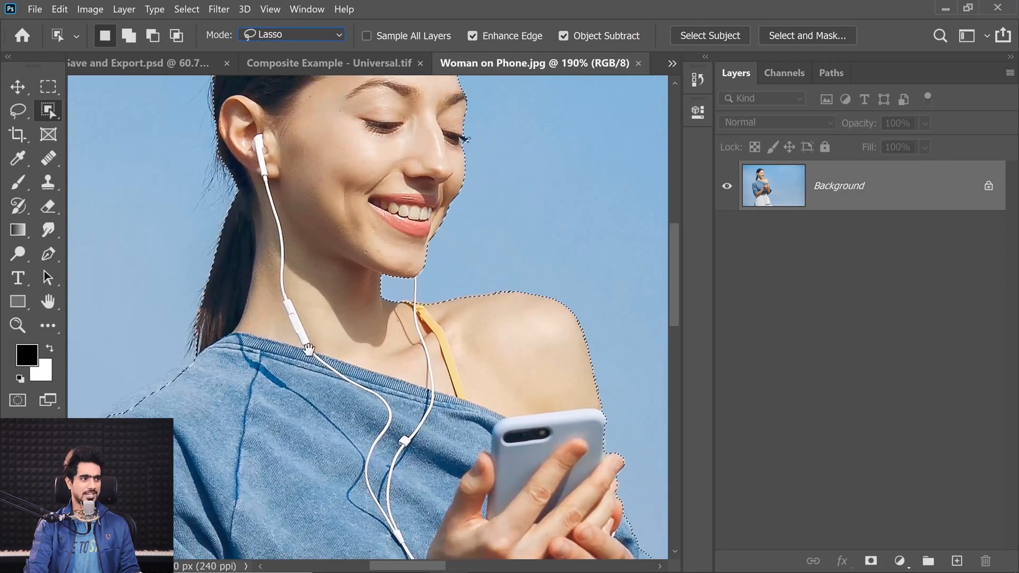
scroll(169, 366, "up", 4)
mouse_move(236, 373)
left_mouse_down()
mouse_move(321, 344)
mouse_move(378, 356)
mouse_move(339, 328)
mouse_move(373, 332)
mouse_move(284, 343)
left_mouse_up()
scroll(316, 352, "up", 2)
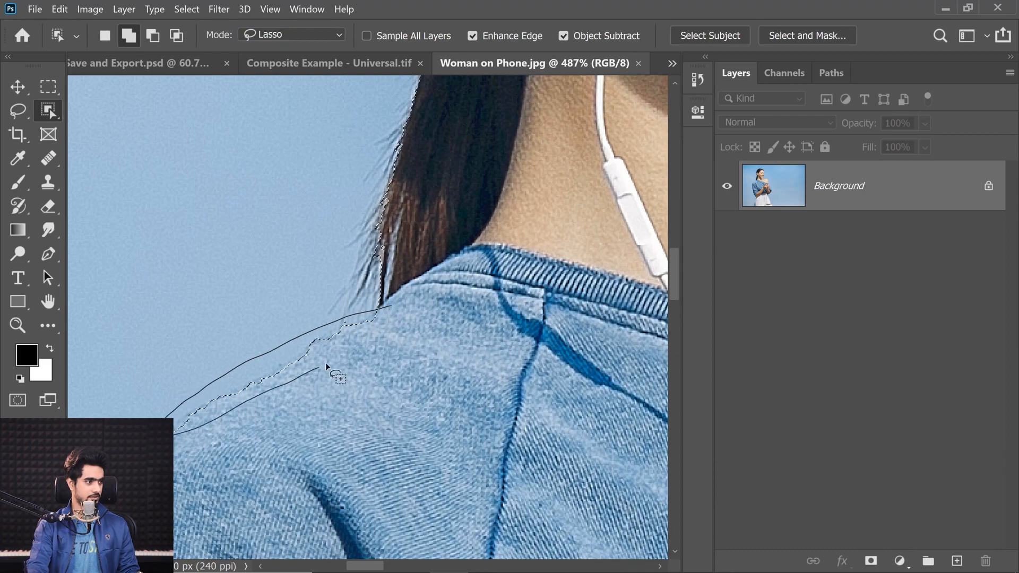
scroll(221, 412, "down", 5)
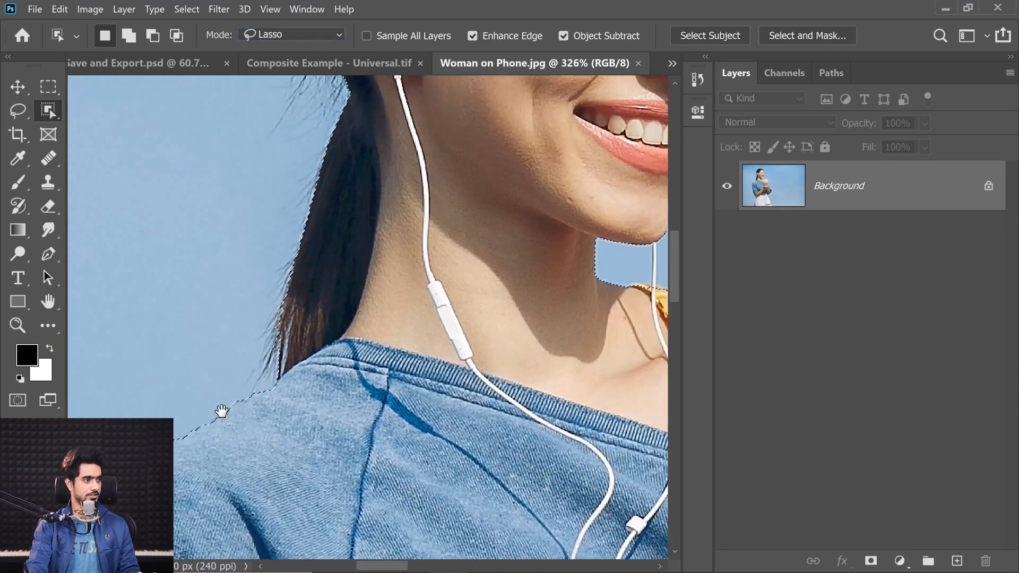
Add the white earphone wire between the chin and the yellow strap to the selection with the Lasso tool
left_click_drag(288, 359, 144, 329)
left_click_drag(248, 348, 321, 136)
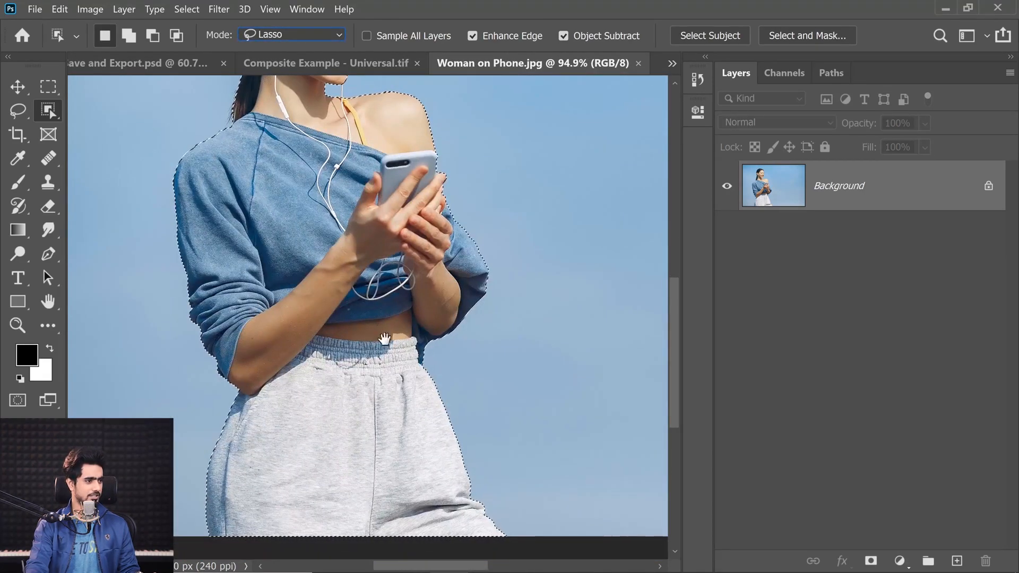
left_click_drag(384, 339, 304, 517)
scroll(281, 250, "up", 5)
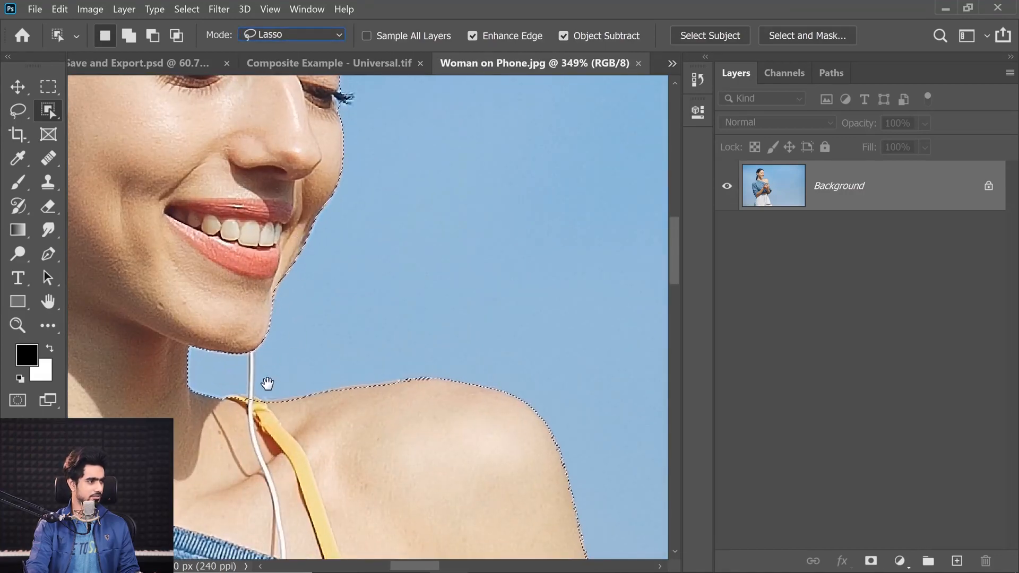
scroll(277, 380, "down", 5)
scroll(318, 346, "up", 5)
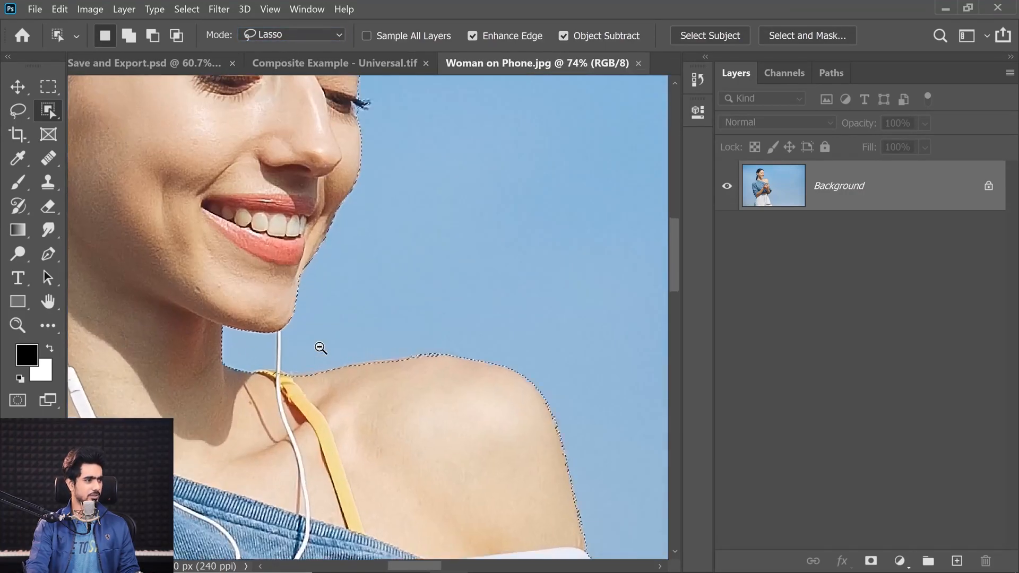
scroll(288, 329, "up", 4)
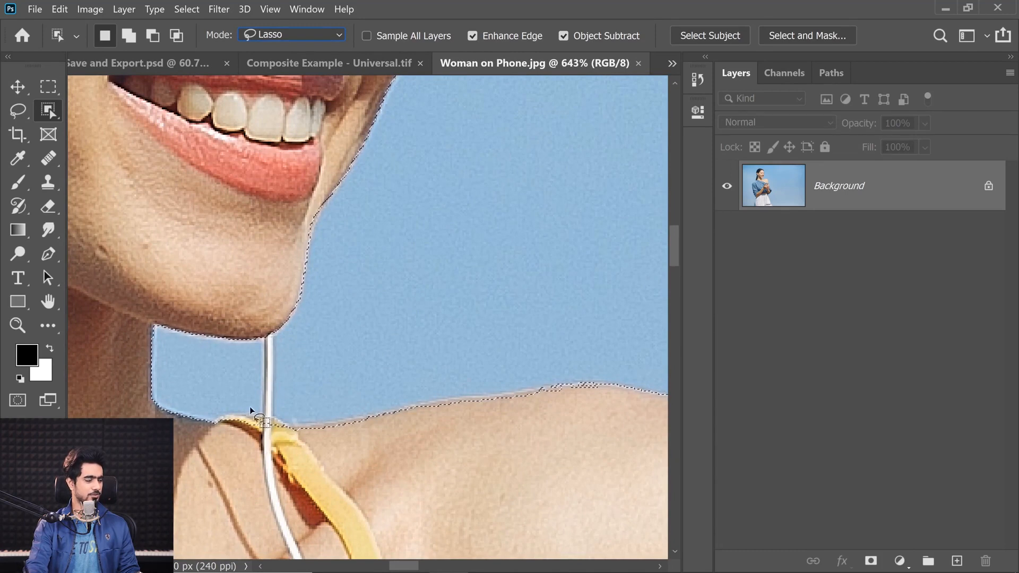
left_click(23, 110)
left_click(91, 106)
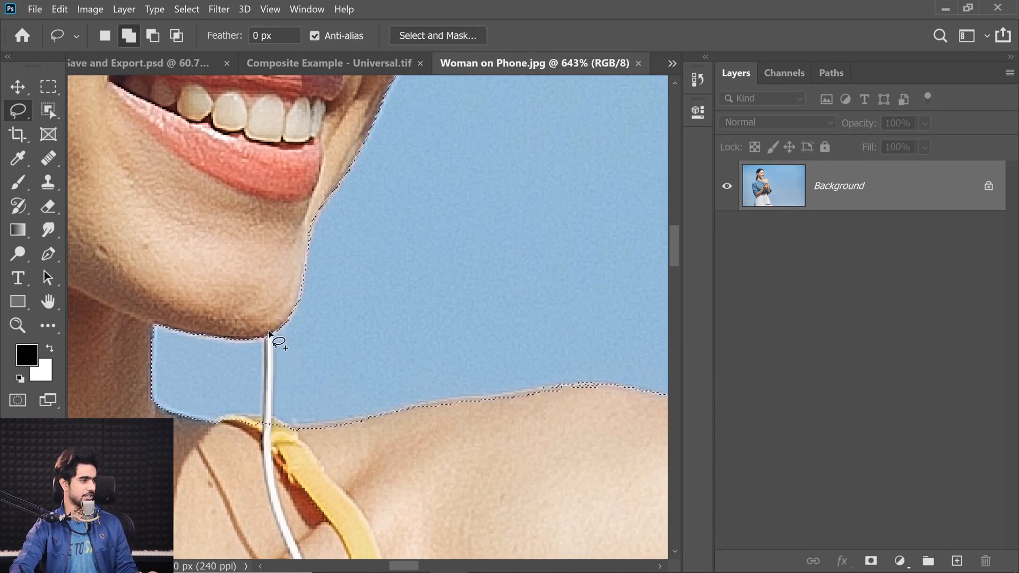
left_click_drag(266, 333, 266, 350)
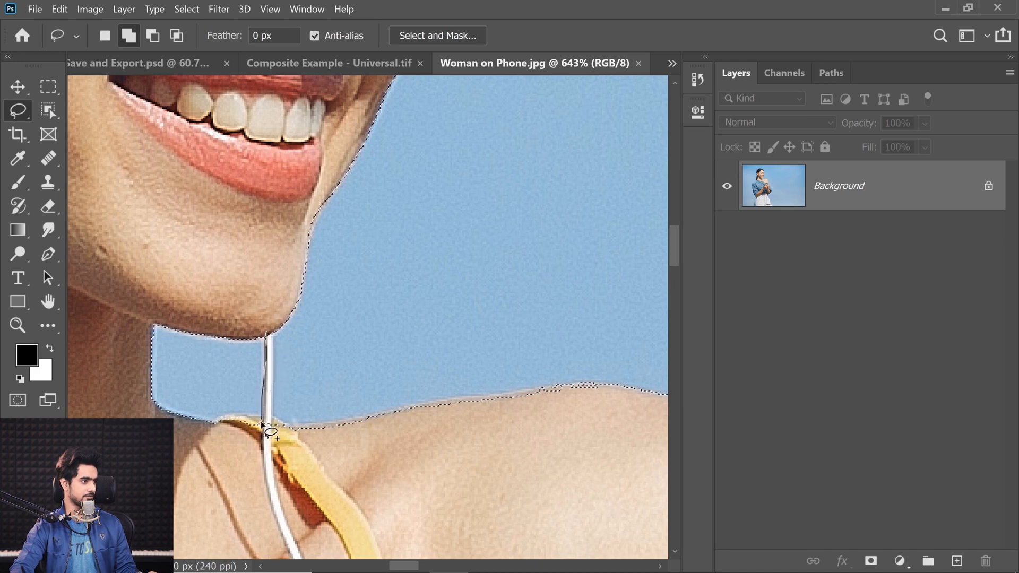
left_click_drag(264, 424, 280, 339)
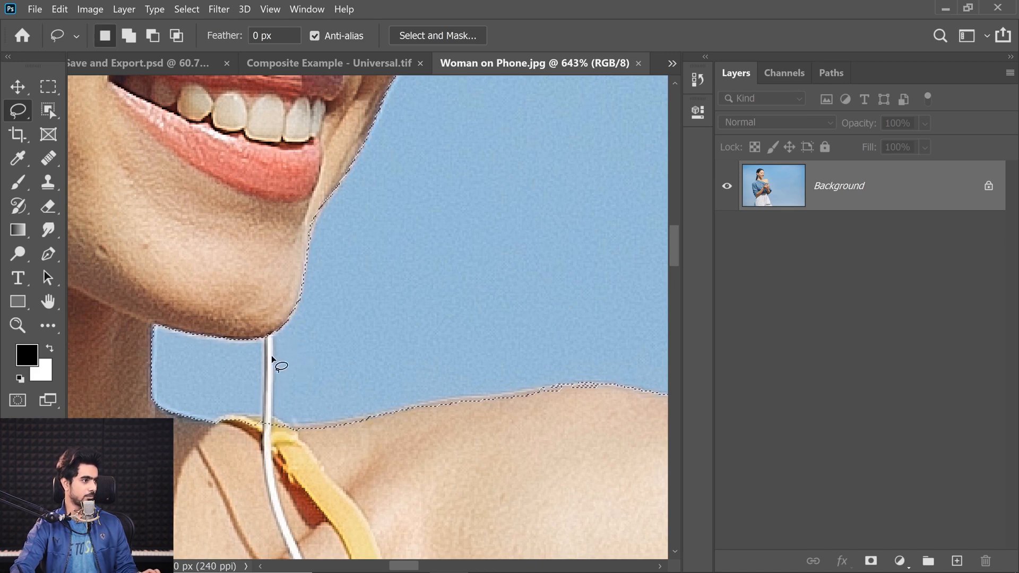
left_click_drag(264, 320, 265, 336)
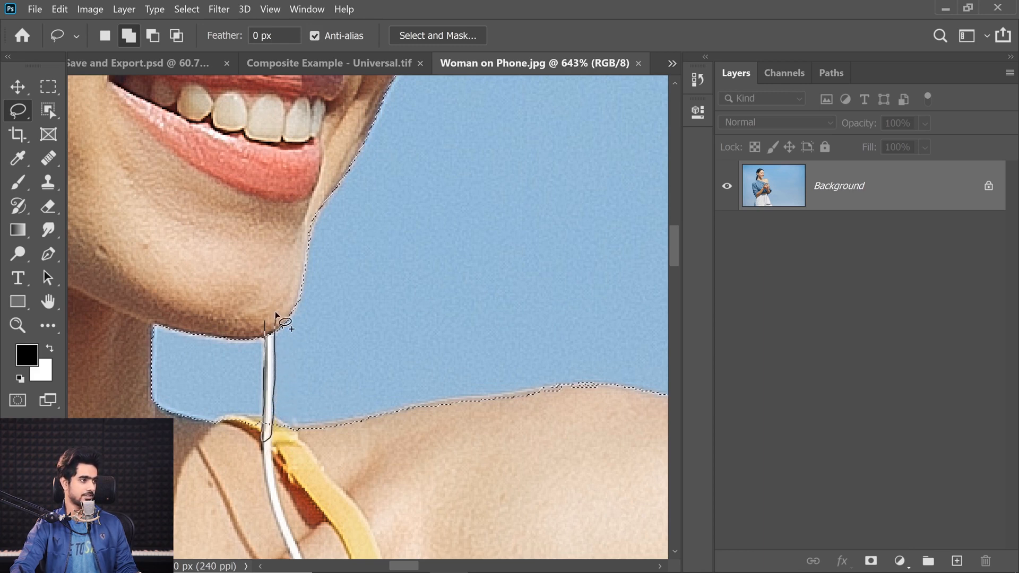
left_click_drag(275, 313, 269, 316)
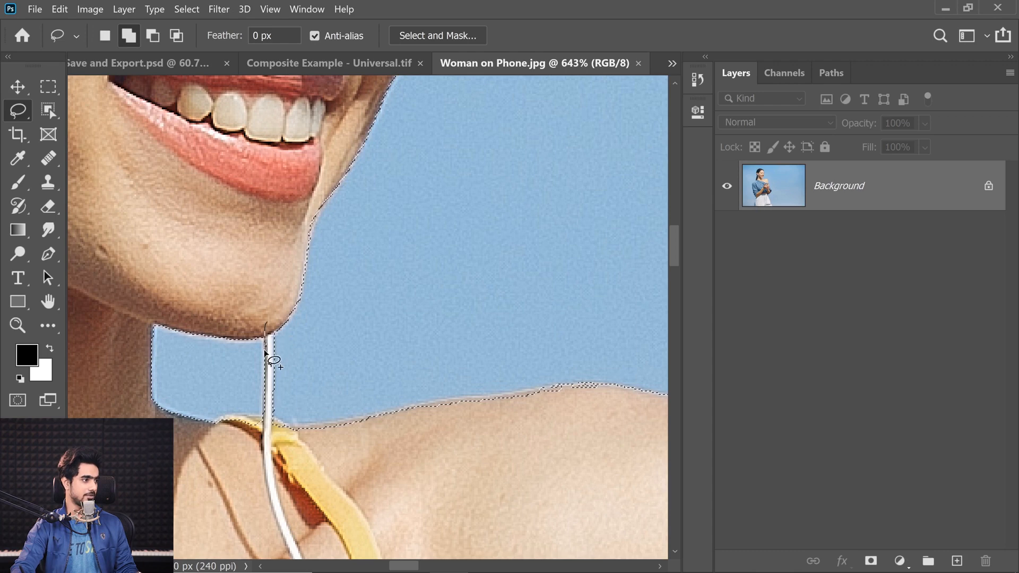
Open the woman's selection in Select and Mask and preview the cutout on a white background at 100% opacity
scroll(294, 324, "down", 6)
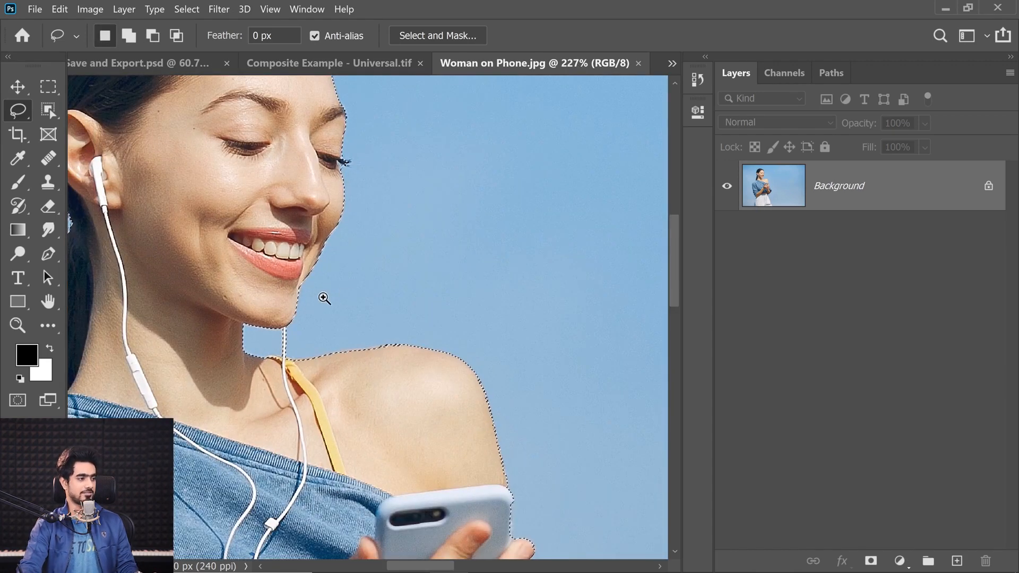
scroll(324, 304, "up", 5)
scroll(326, 305, "down", 10)
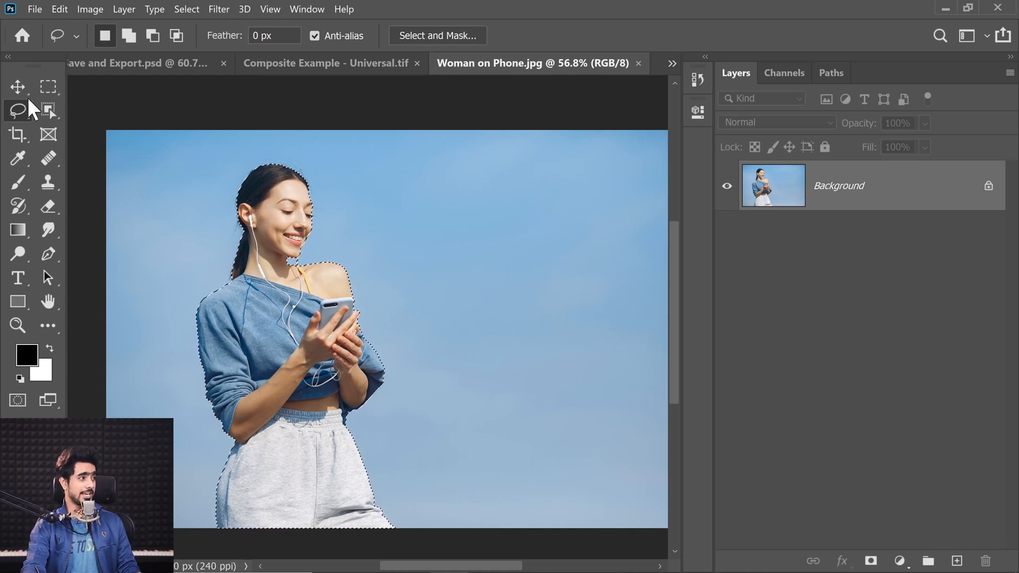
left_click(436, 35)
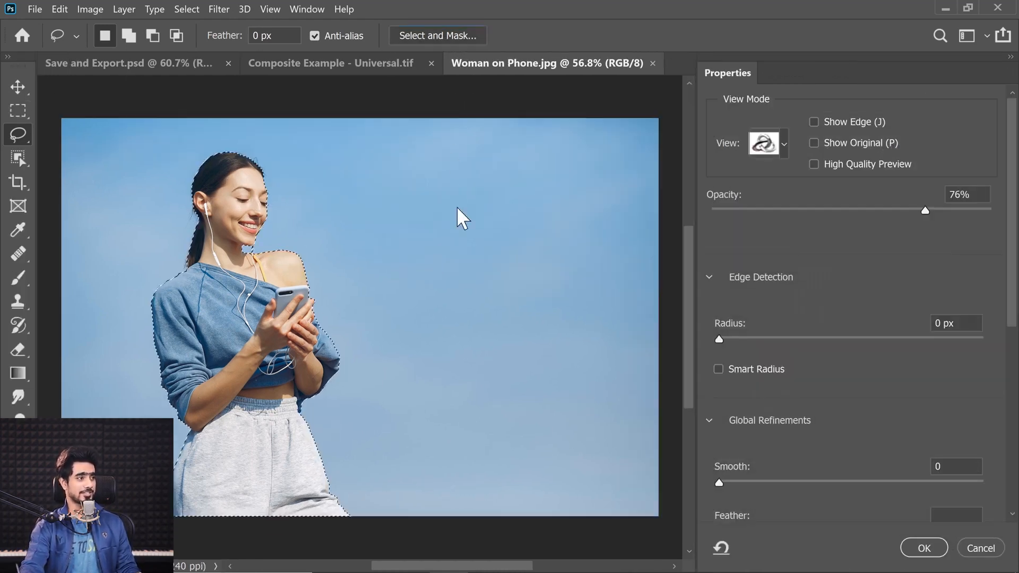
left_click_drag(181, 242, 209, 234)
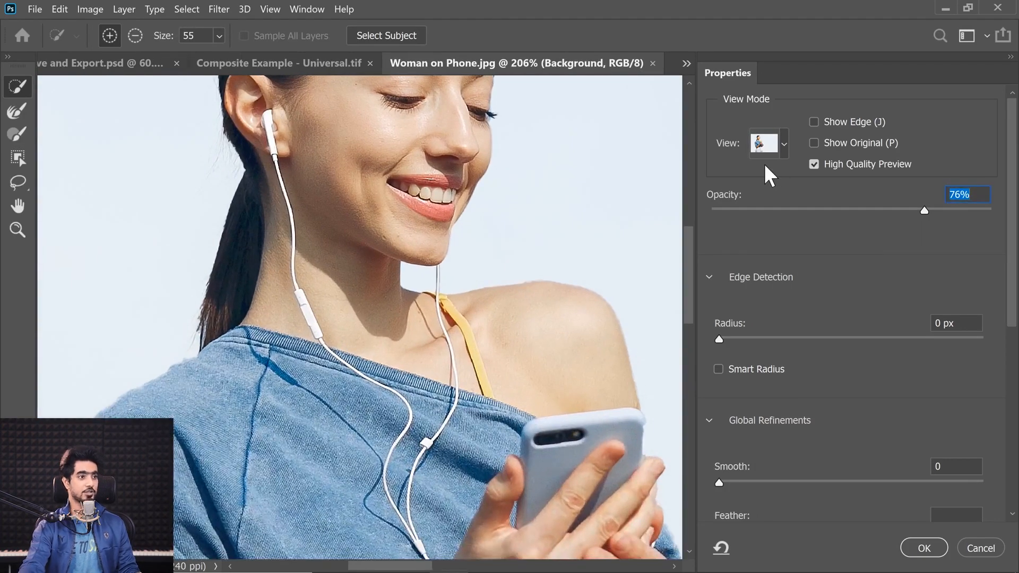
left_click(779, 153)
left_click(884, 262)
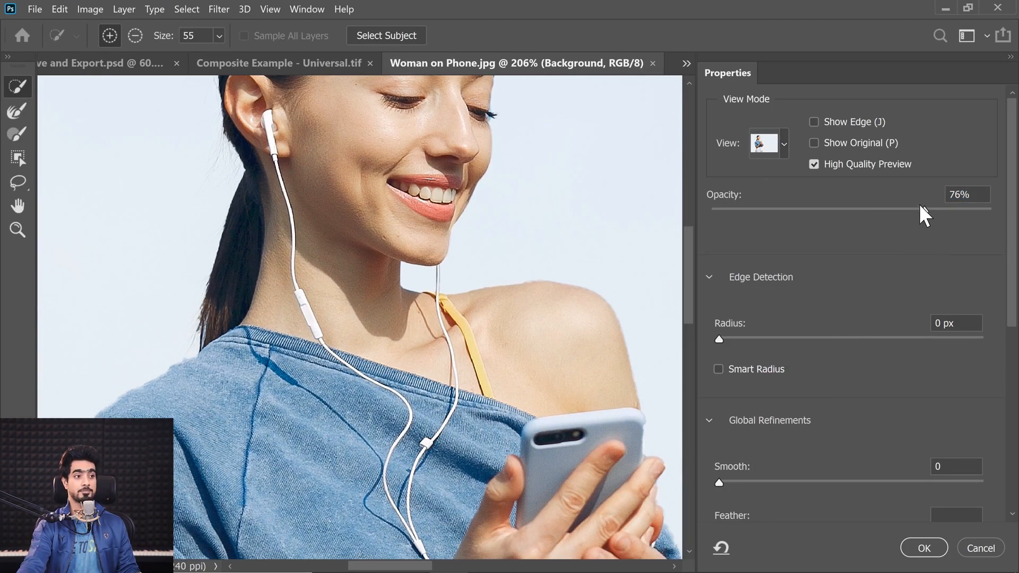
left_click_drag(924, 211, 1010, 216)
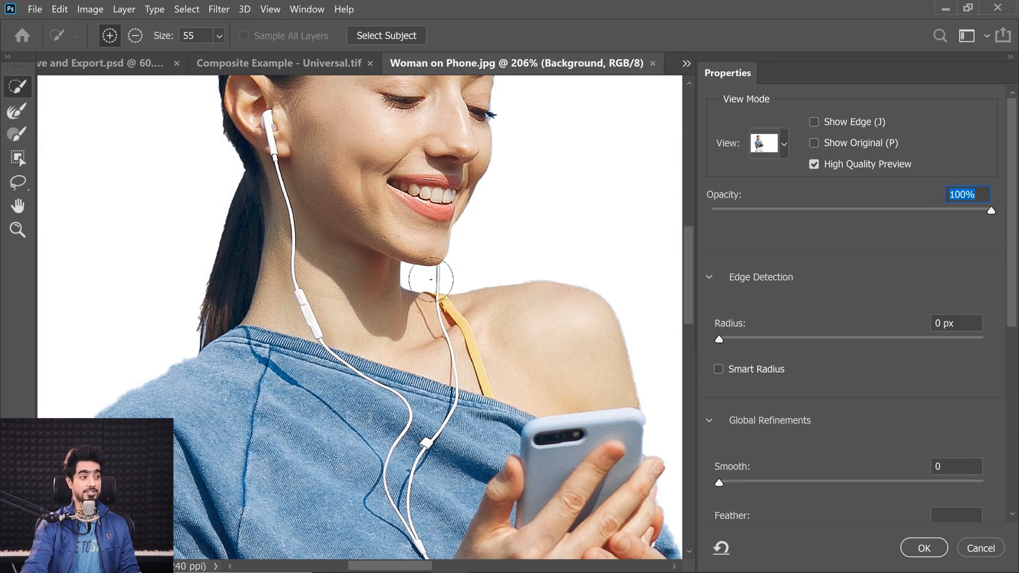
Compare the cutout with the original by varying the white preview's opacity, ending at 65%
left_click_drag(493, 266, 471, 271)
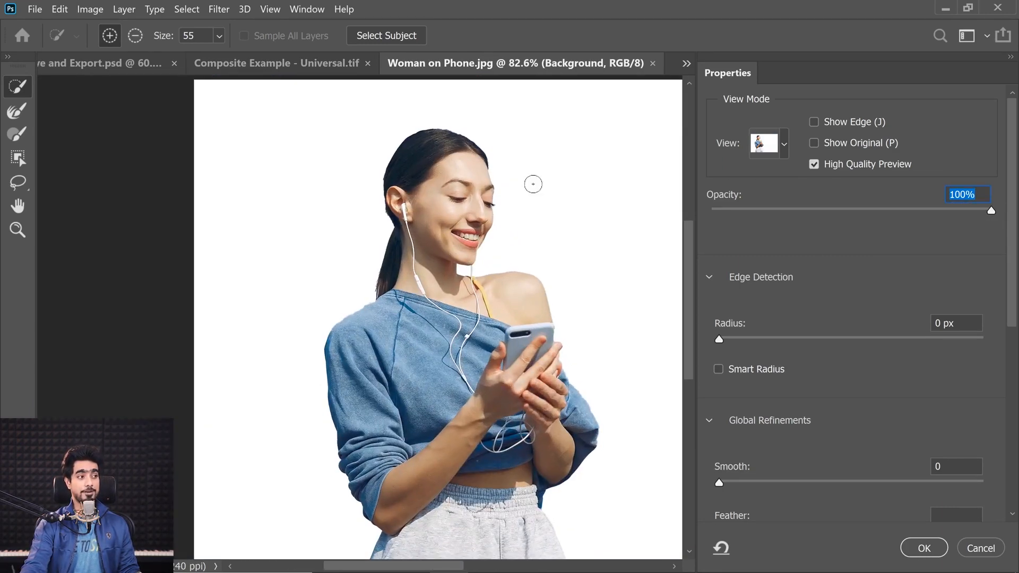
left_click_drag(716, 211, 701, 211)
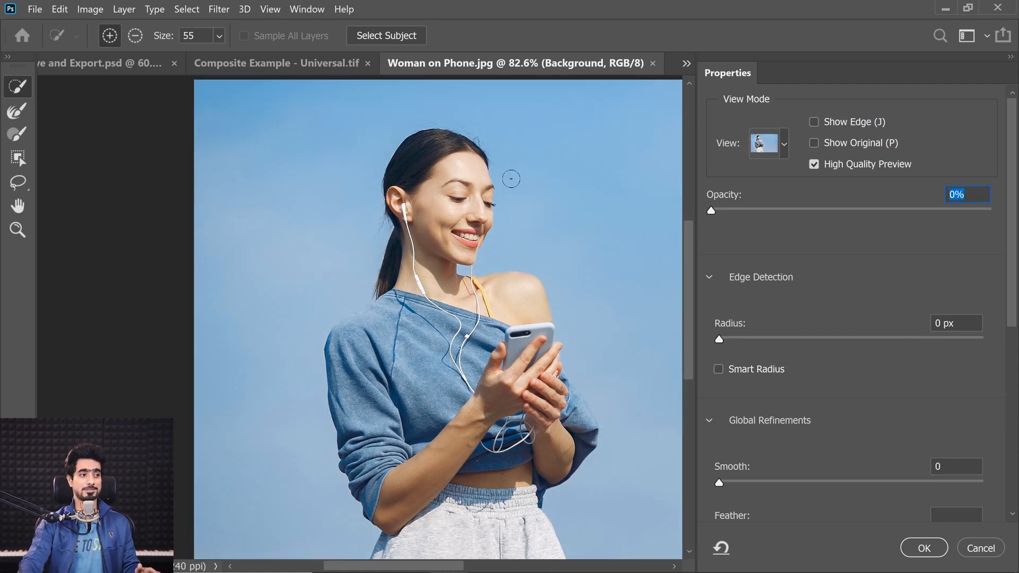
left_click_drag(875, 210, 897, 212)
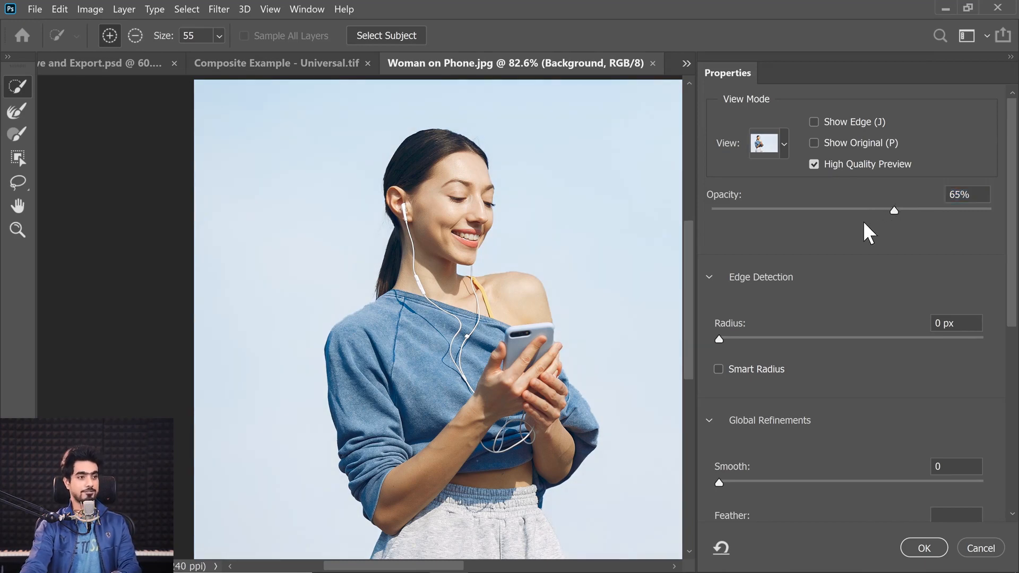
Refine the hair edge behind the ear and down the ponytail with the Refine Edge Brush at size 44
left_click(18, 112)
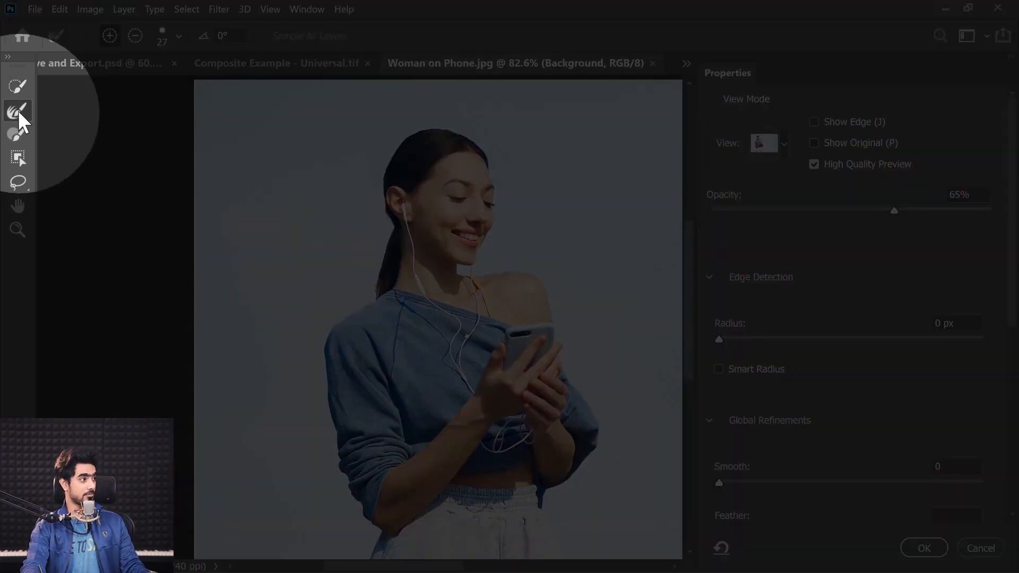
scroll(425, 185, "up", 4)
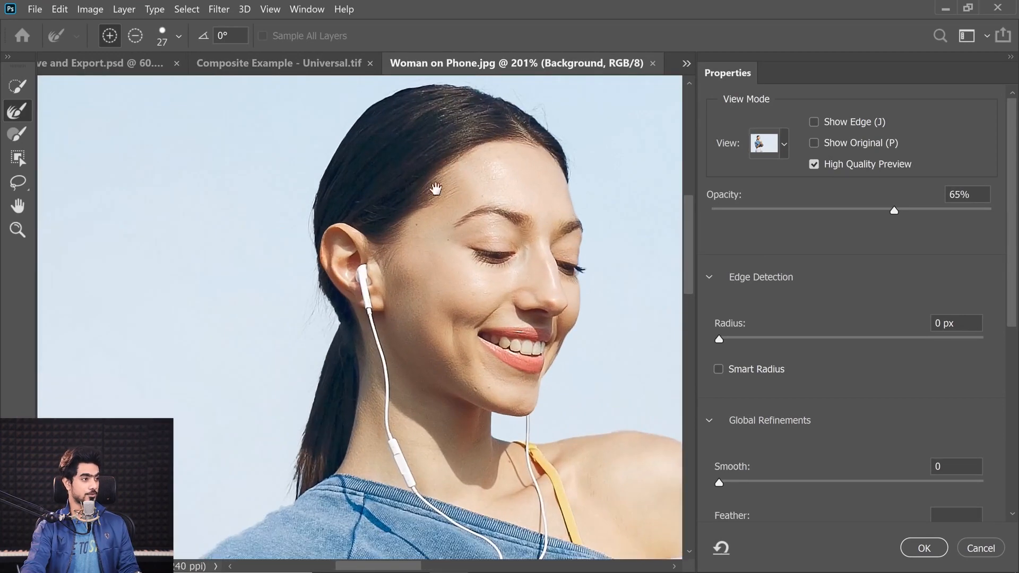
scroll(338, 219, "up", 1)
left_click_drag(297, 221, 307, 214)
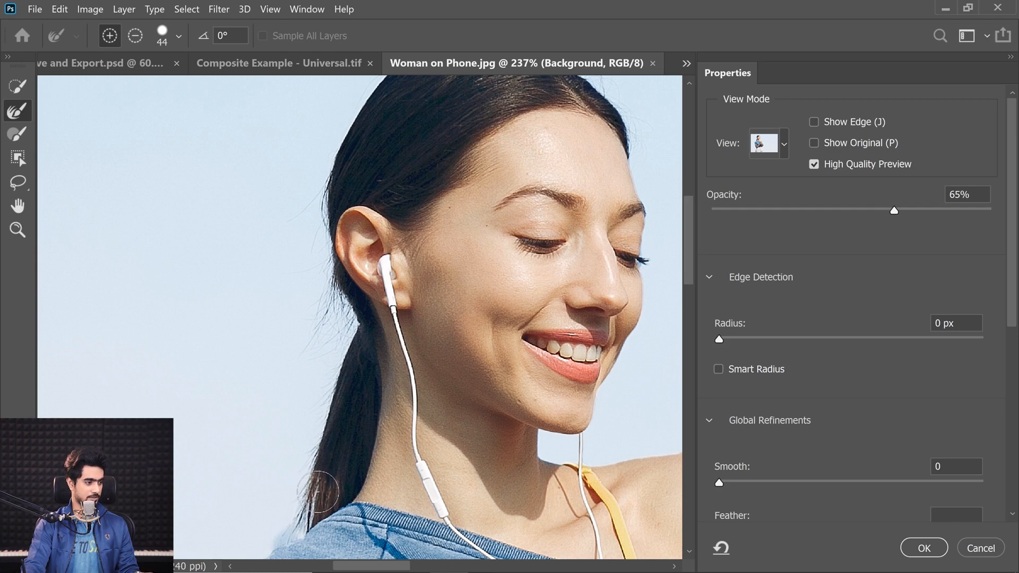
left_click_drag(318, 492, 316, 496)
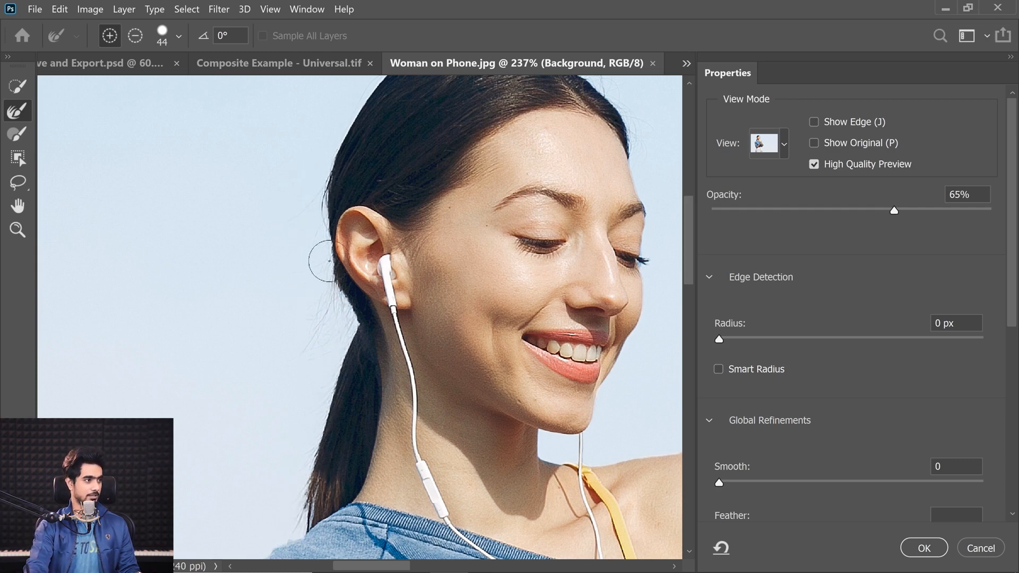
mouse_move(327, 302)
left_mouse_down()
mouse_move(299, 347)
mouse_move(330, 311)
left_mouse_up()
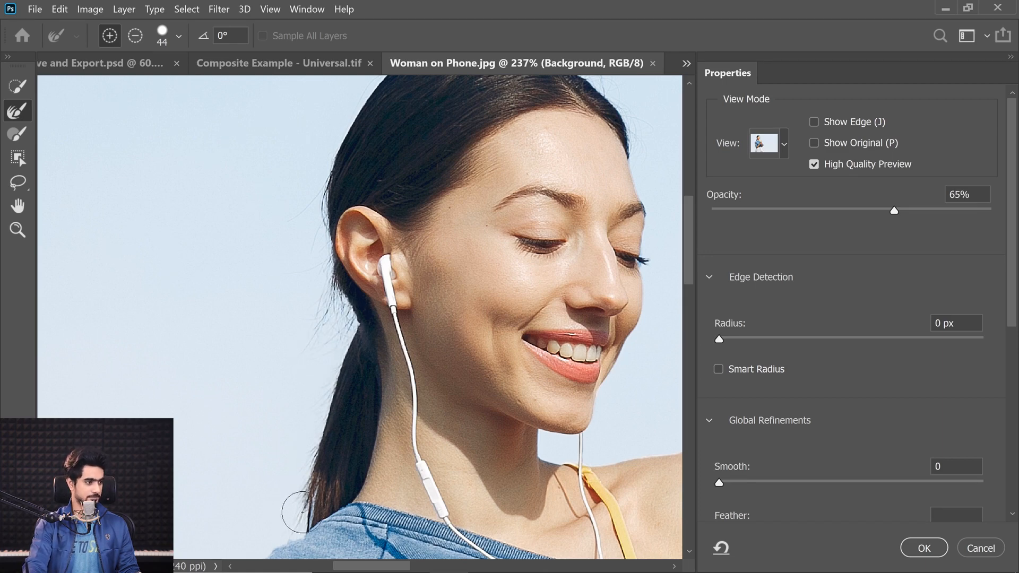
left_click_drag(345, 404, 327, 405)
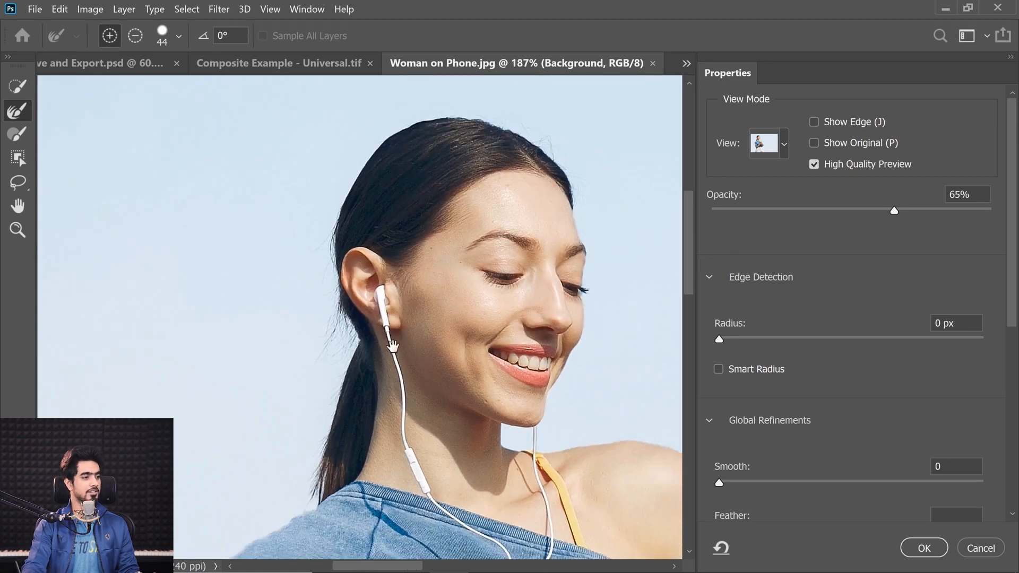
Refine the flyaway hairs along the crown and forehead with the Refine Edge Brush at size 73
left_click_drag(450, 257, 253, 380)
left_click_drag(260, 219, 278, 222)
mouse_move(255, 232)
left_mouse_down()
mouse_move(293, 231)
mouse_move(174, 248)
mouse_move(132, 287)
mouse_move(168, 256)
mouse_move(230, 234)
mouse_move(346, 243)
mouse_move(403, 264)
mouse_move(518, 392)
left_mouse_up()
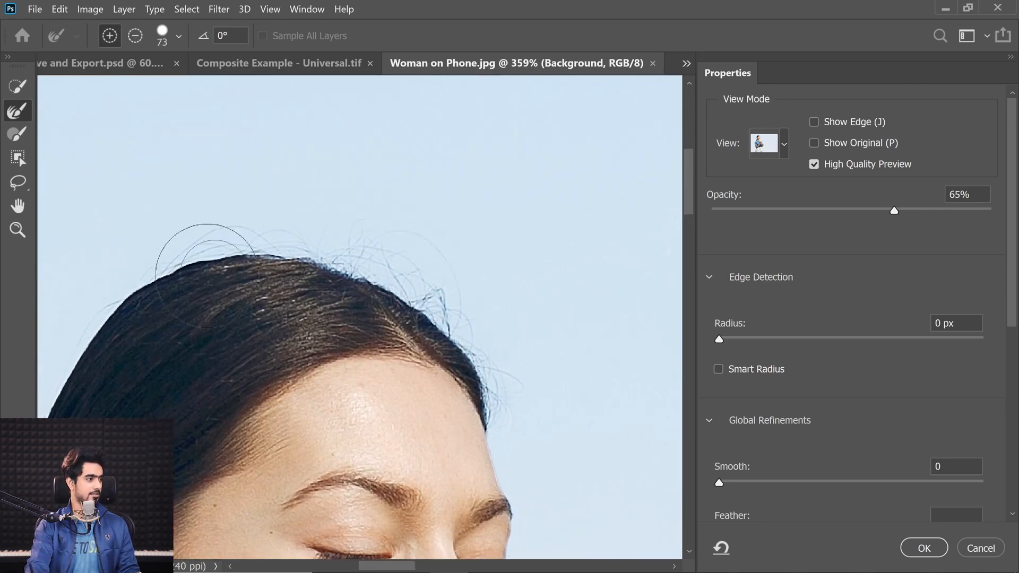
left_click_drag(343, 275, 255, 286)
left_click_drag(379, 423, 371, 303)
Output the refined selection as a Layer Mask and fit the whole image in view
left_click_drag(1016, 321, 1003, 520)
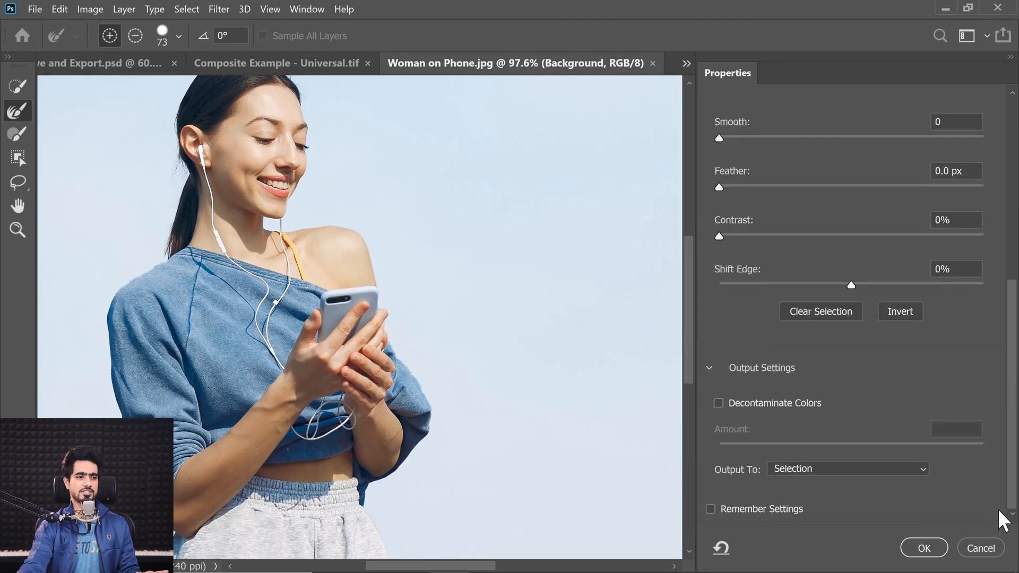
left_click(770, 471)
left_click(796, 495)
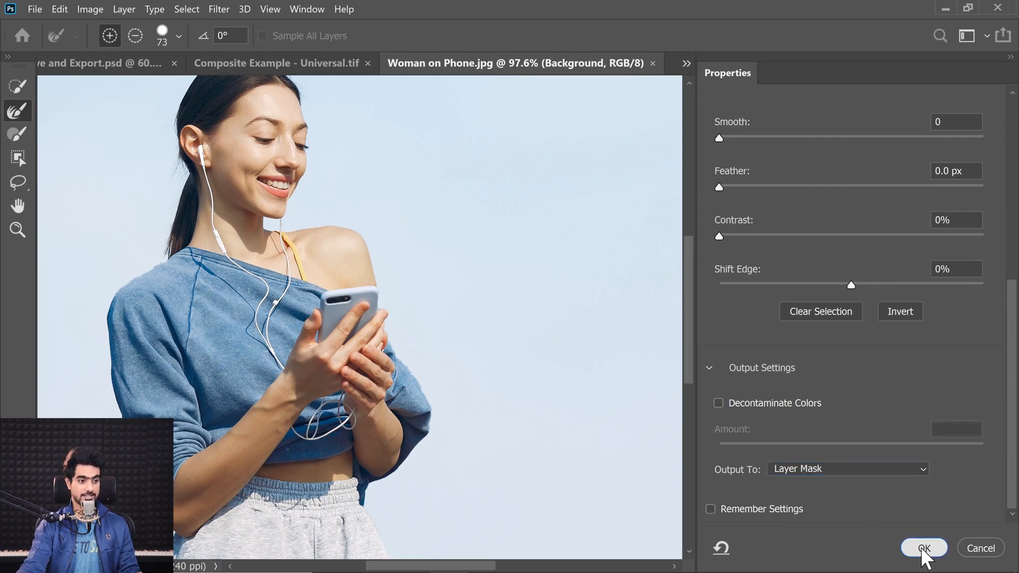
left_click(923, 548)
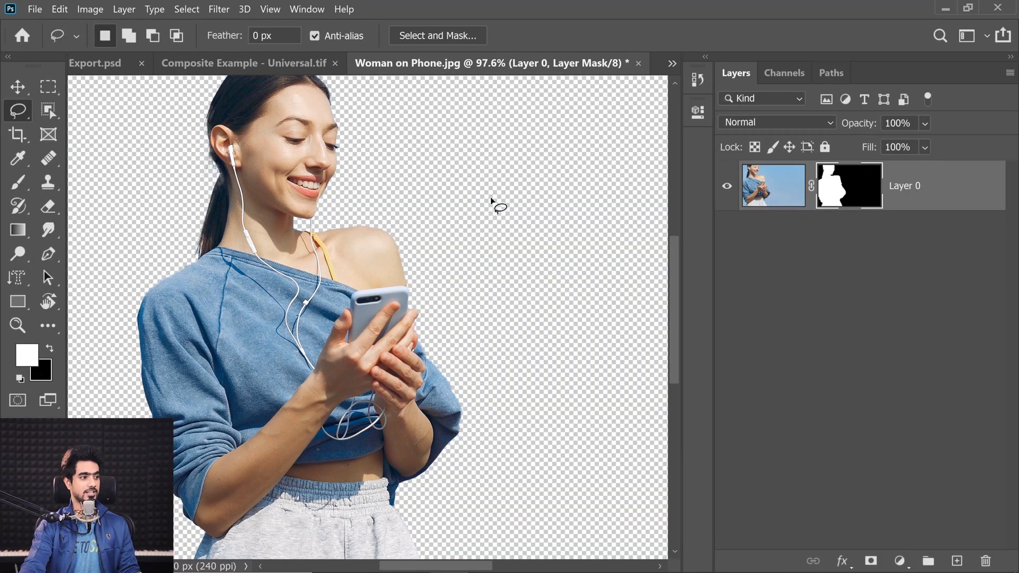
key("ctrl+0")
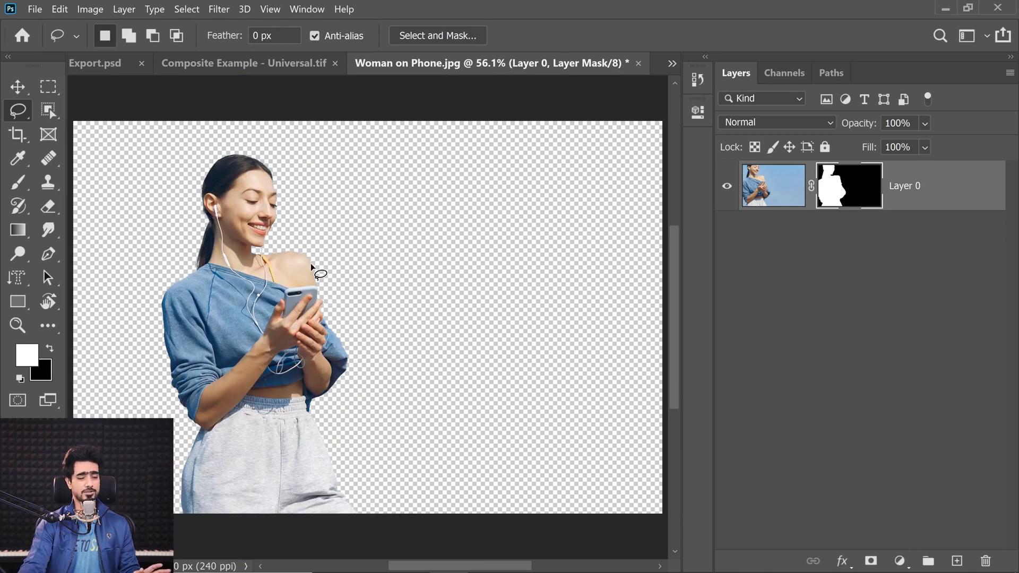
Place Chicago City.jpg from the Examples folder into the Woman on Phone document
left_click(409, 557)
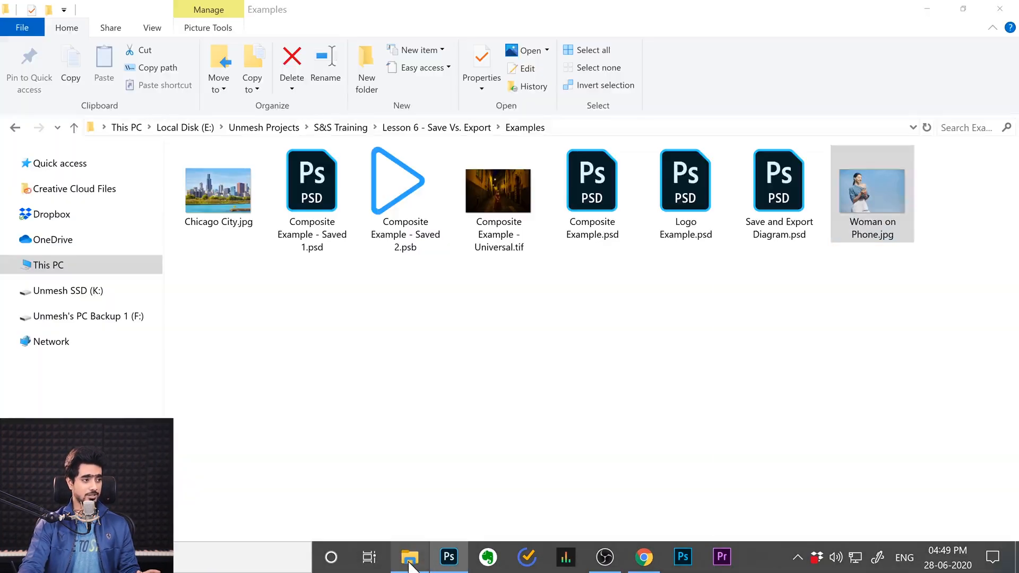
left_click(335, 365)
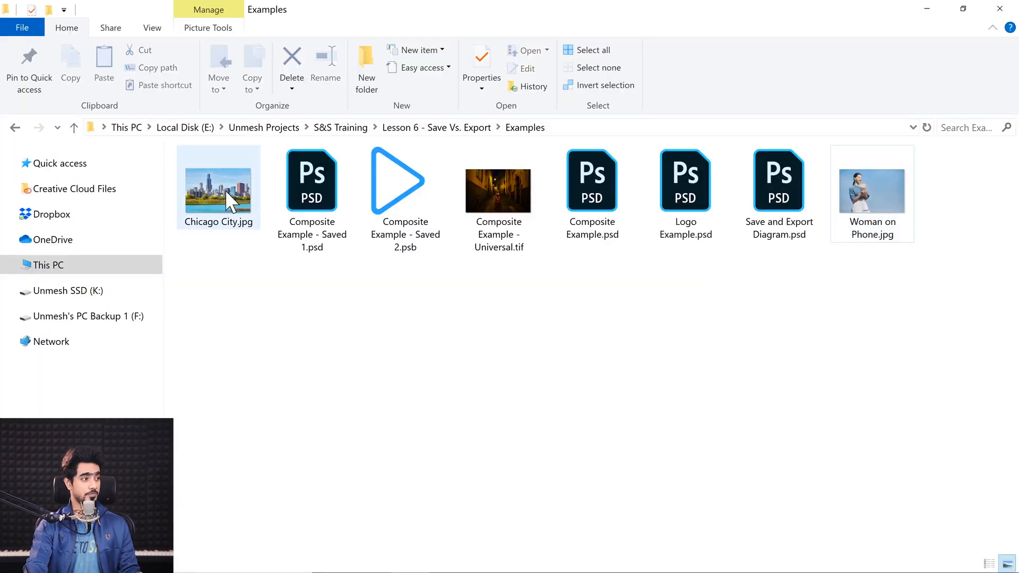
left_click_drag(227, 193, 429, 339)
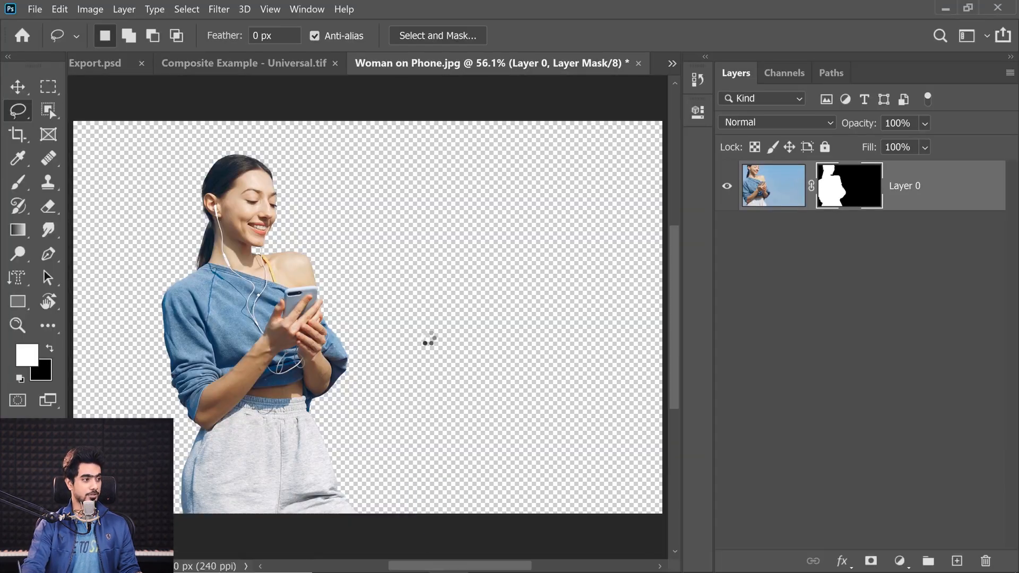
scroll(423, 323, "down", 3)
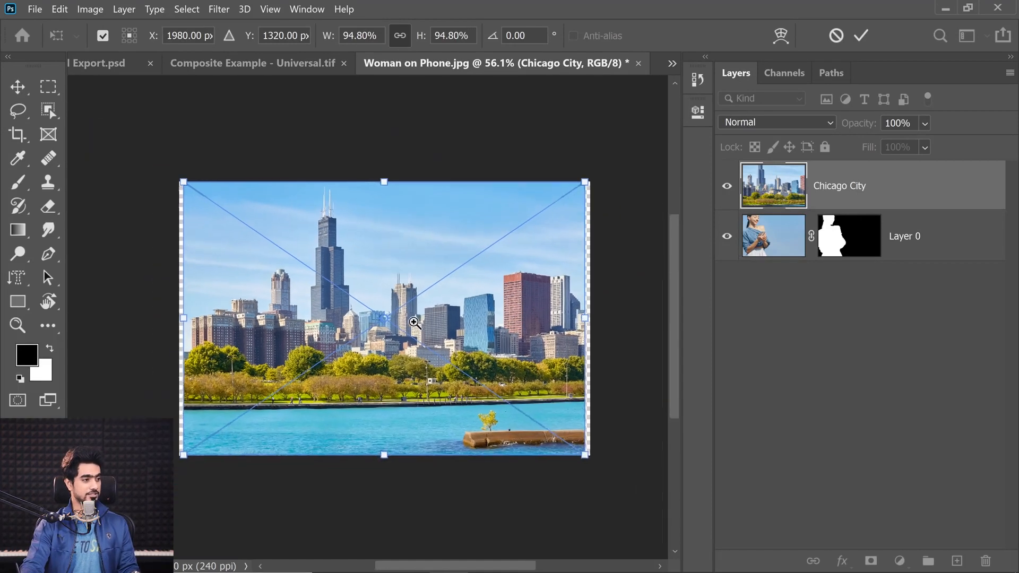
Scale the placed Chicago City image to about 108%, shift it down to fill the canvas, and commit the placement
left_click_drag(580, 451, 608, 469)
left_click_drag(451, 305, 489, 405)
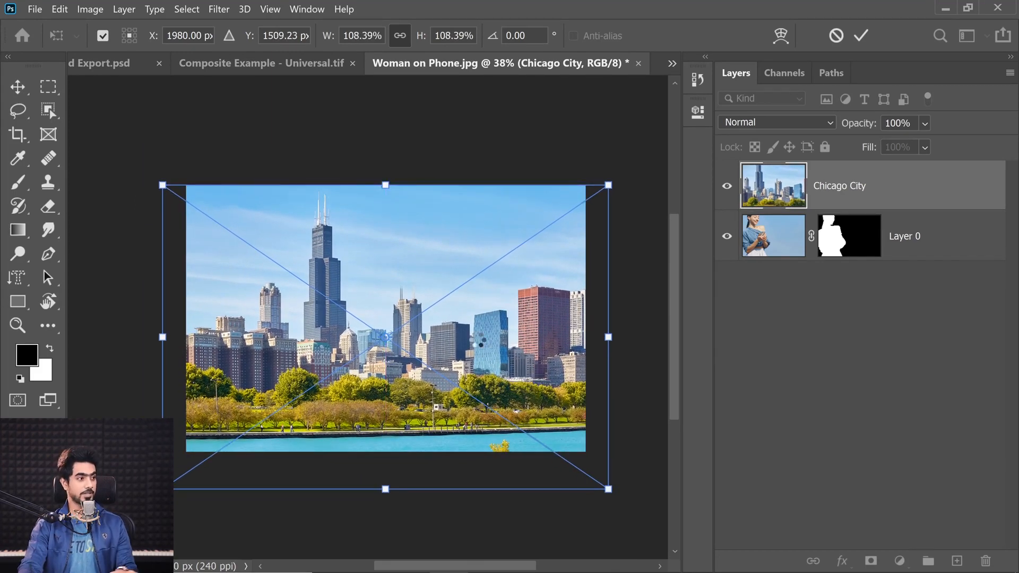
key("Return")
key("l")
scroll(478, 342, "up", 3)
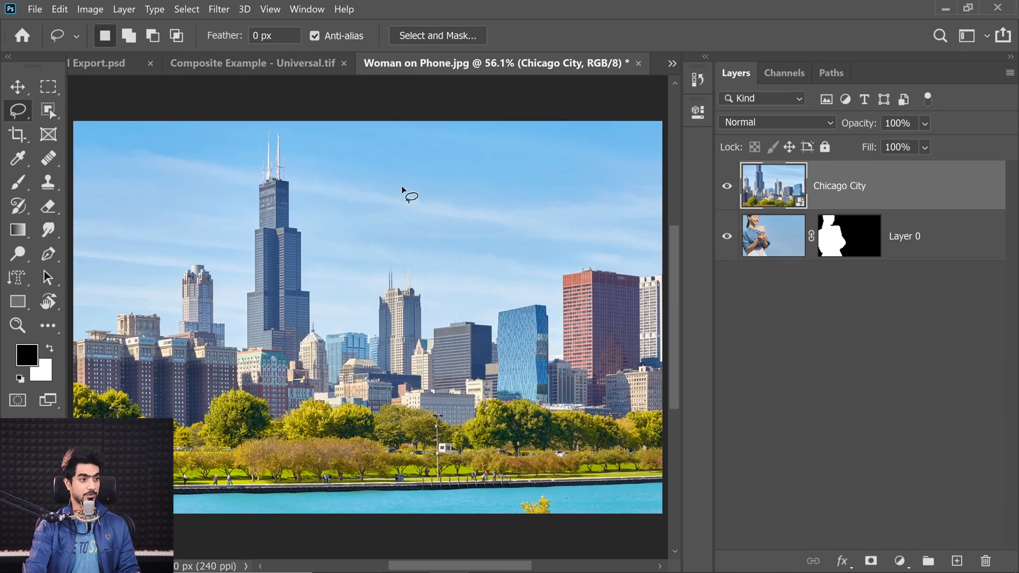
Move the woman's layer above Chicago City and flip it horizontally with Free Transform
left_click_drag(871, 186, 861, 263)
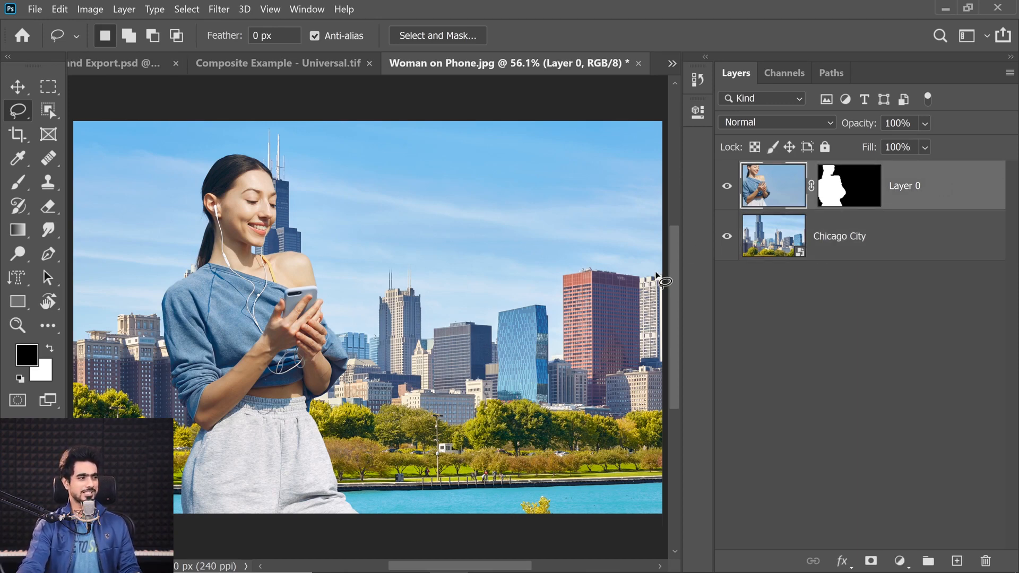
key("ctrl+t")
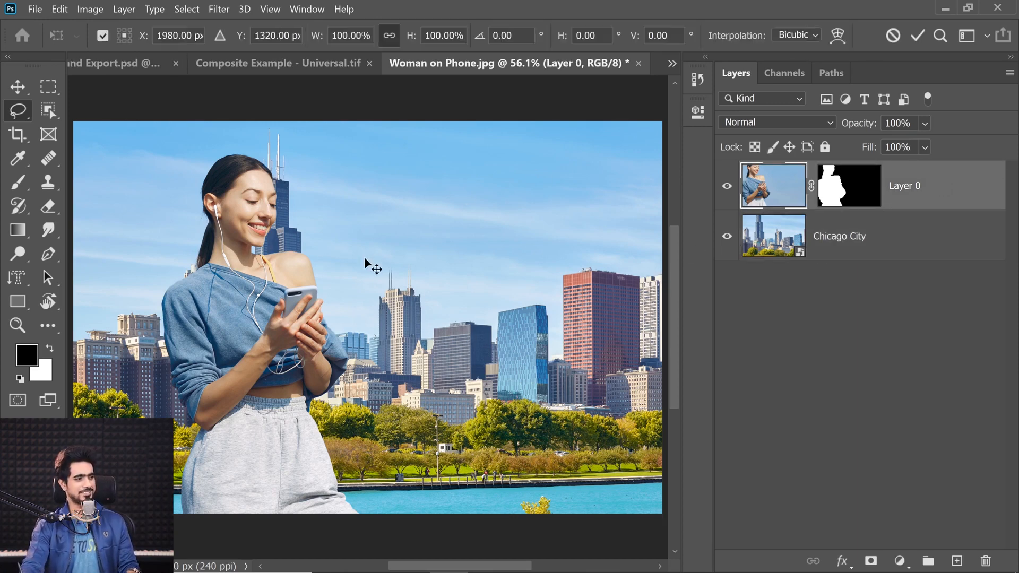
right_click(337, 275)
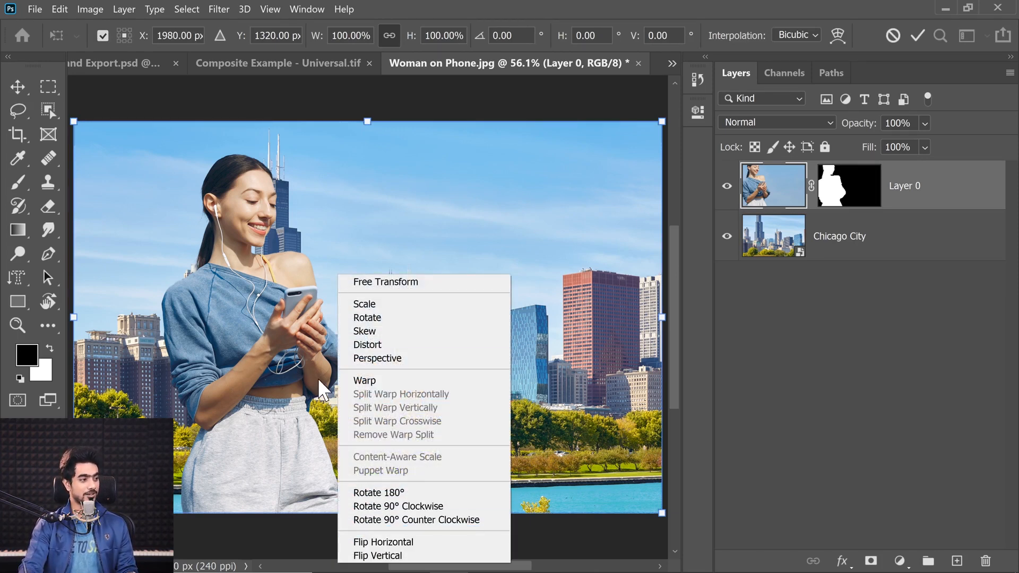
left_click(390, 541)
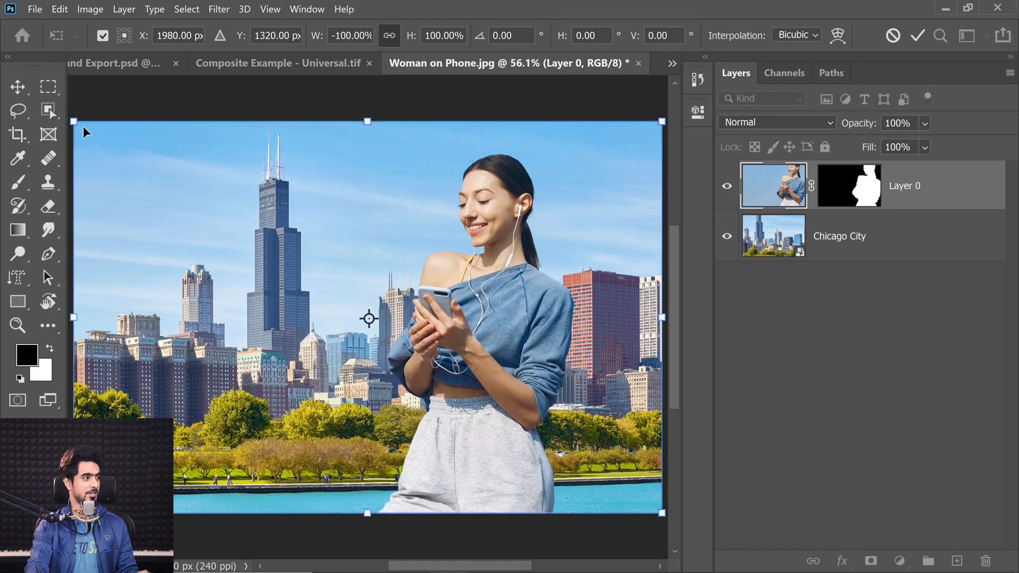
Scale the woman to about 67%, resting on the canvas's lower edge, with the transform reference point on that edge
left_click_drag(83, 126, 151, 162)
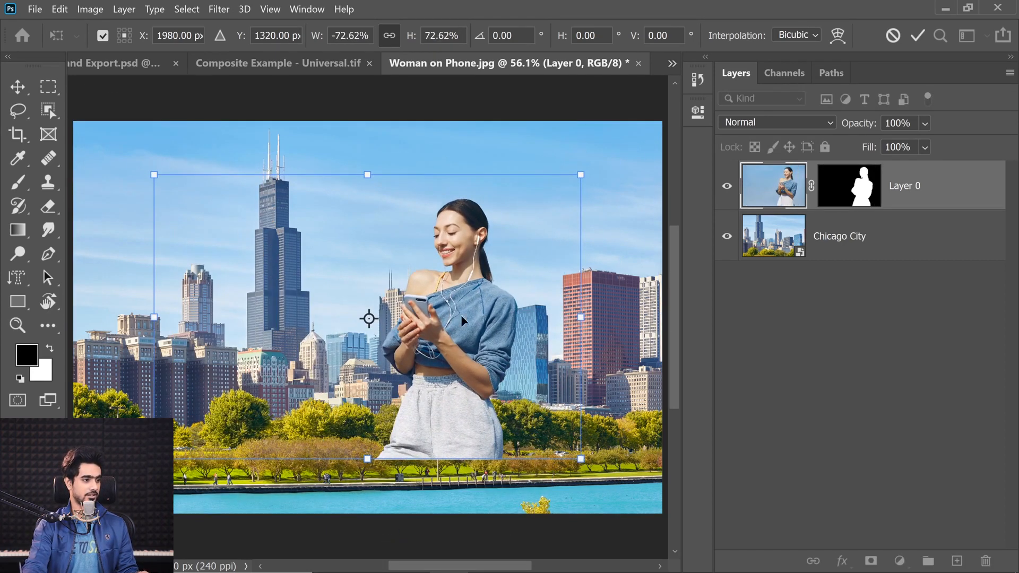
left_click_drag(460, 314, 479, 363)
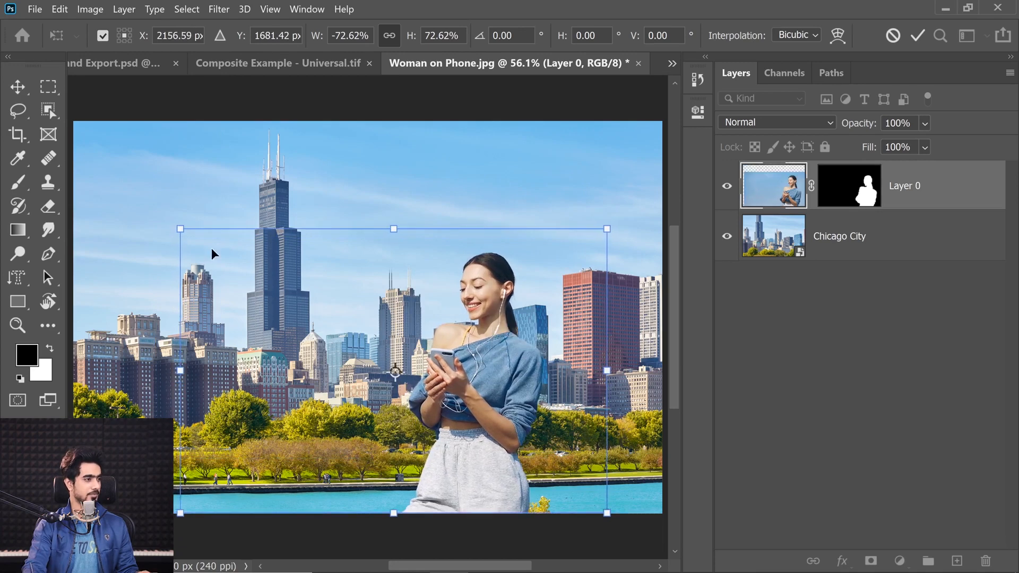
left_click_drag(394, 371, 395, 513)
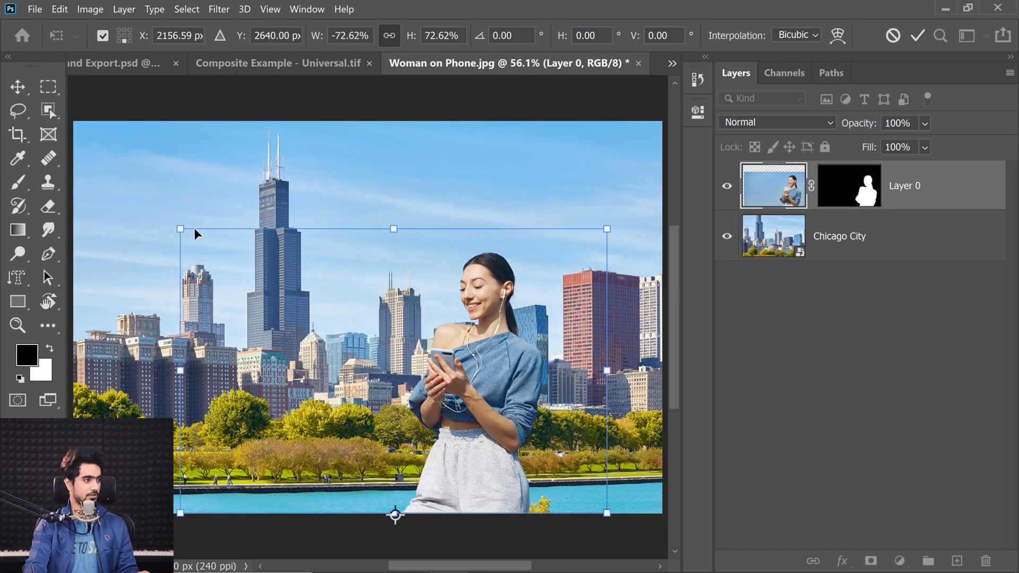
left_click_drag(178, 229, 192, 248)
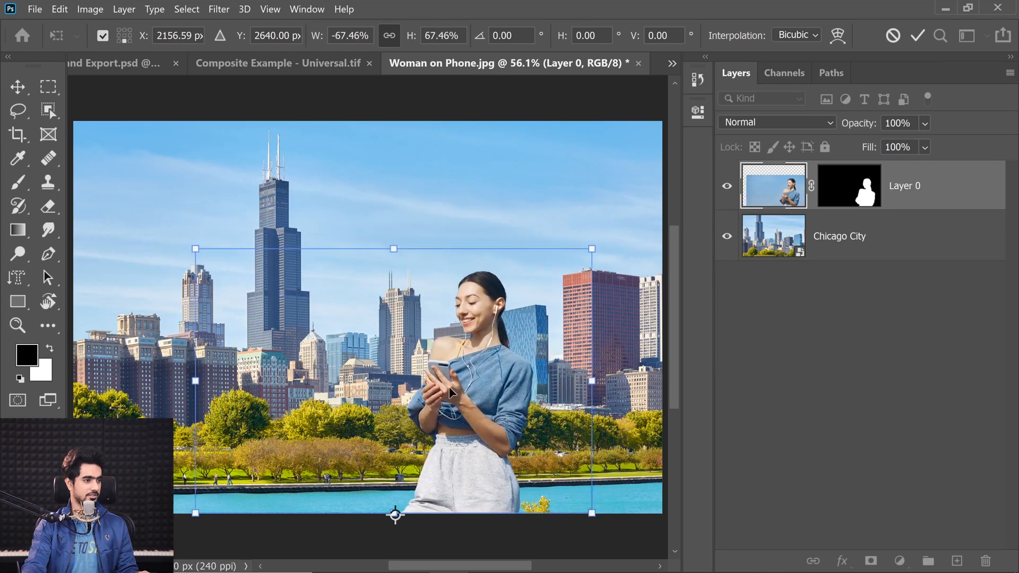
left_click_drag(450, 392, 469, 390)
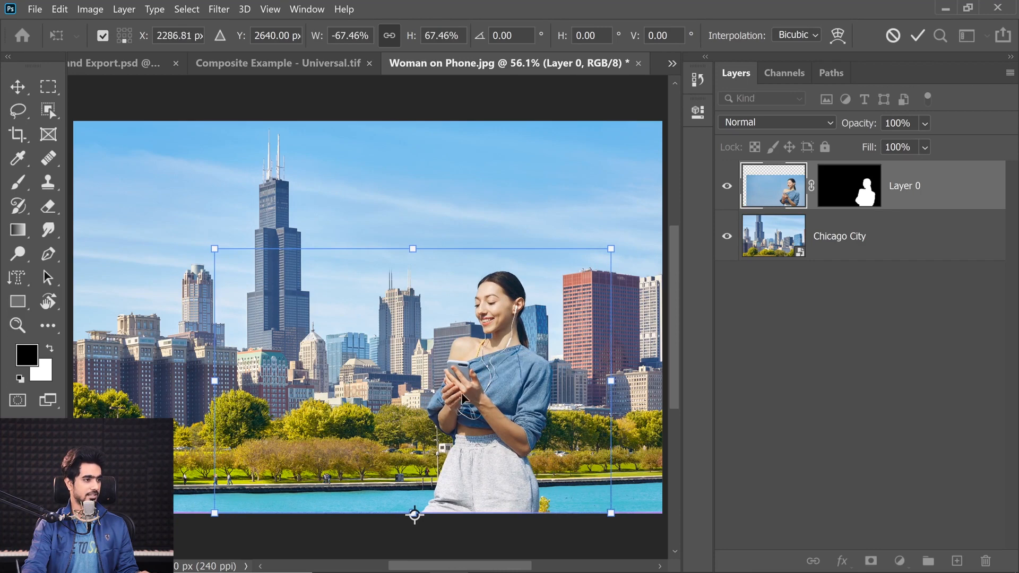
Readjust the woman's size and position in front of the buildings right of centre and commit the transform
left_click_drag(215, 251, 267, 318)
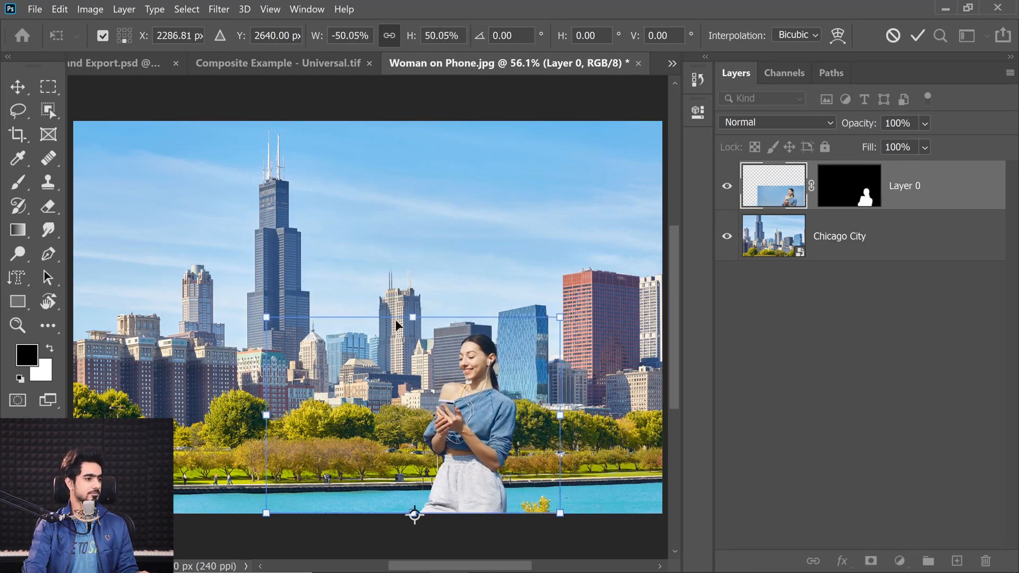
left_click_drag(412, 320, 303, 301)
left_click_drag(362, 367, 383, 365)
left_click_drag(182, 298, 79, 236)
left_click_drag(366, 336, 345, 338)
left_click_drag(397, 362, 396, 363)
key("Return")
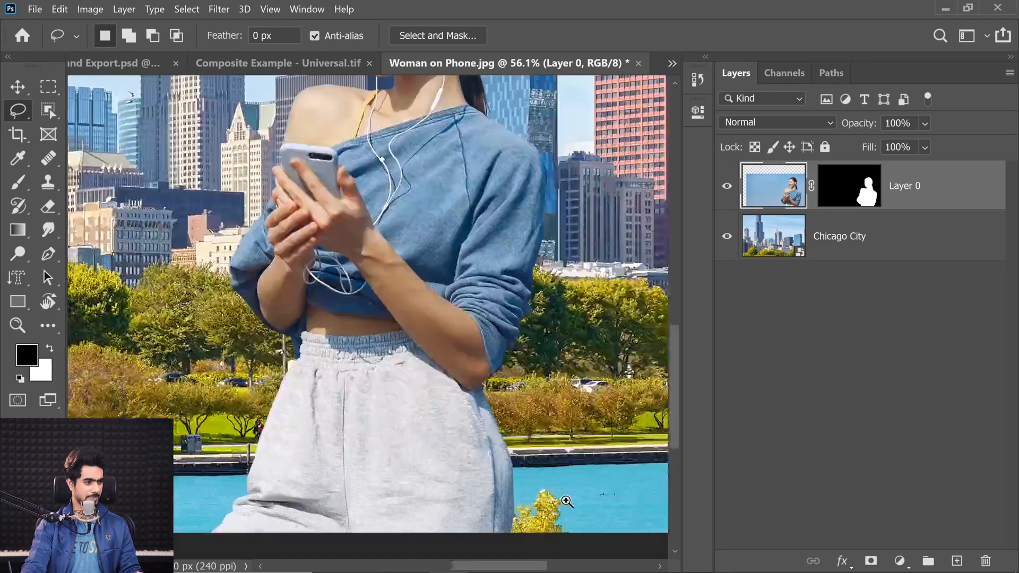
Hide the woman's layer and rasterize the Chicago City layer
scroll(552, 502, "up", 5)
left_click_drag(473, 430, 387, 403)
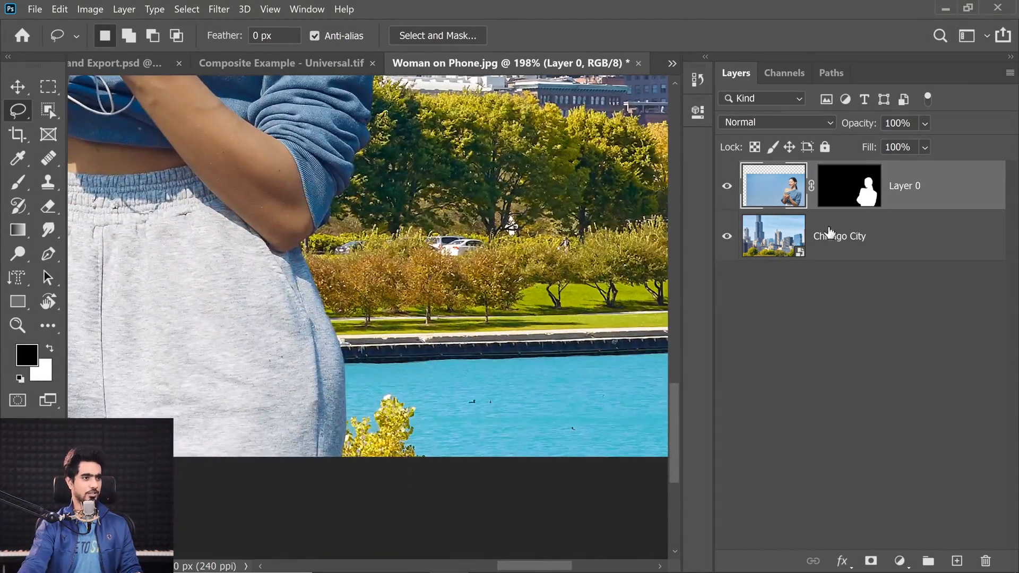
left_click(728, 186)
left_click(845, 249)
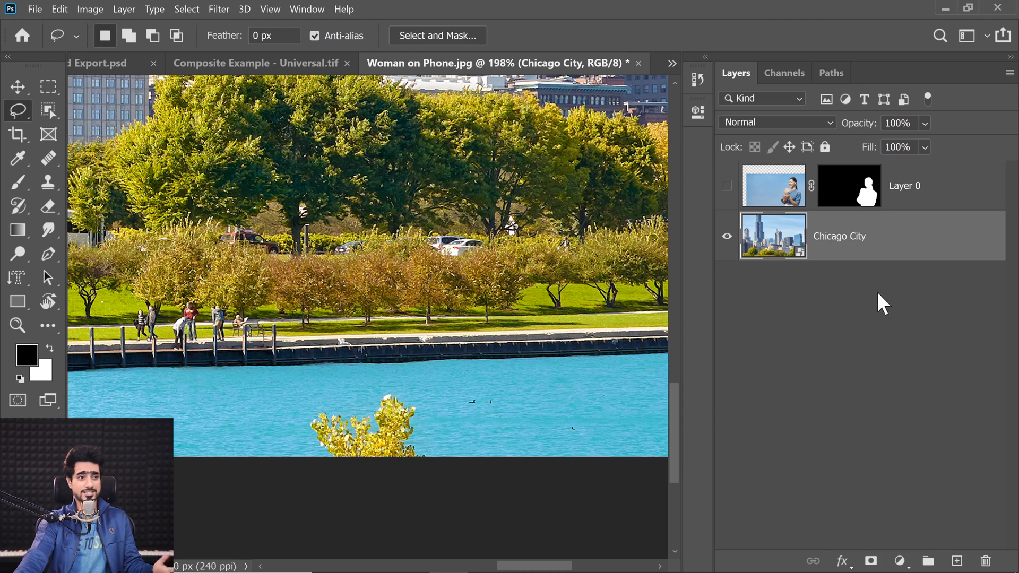
right_click(919, 247)
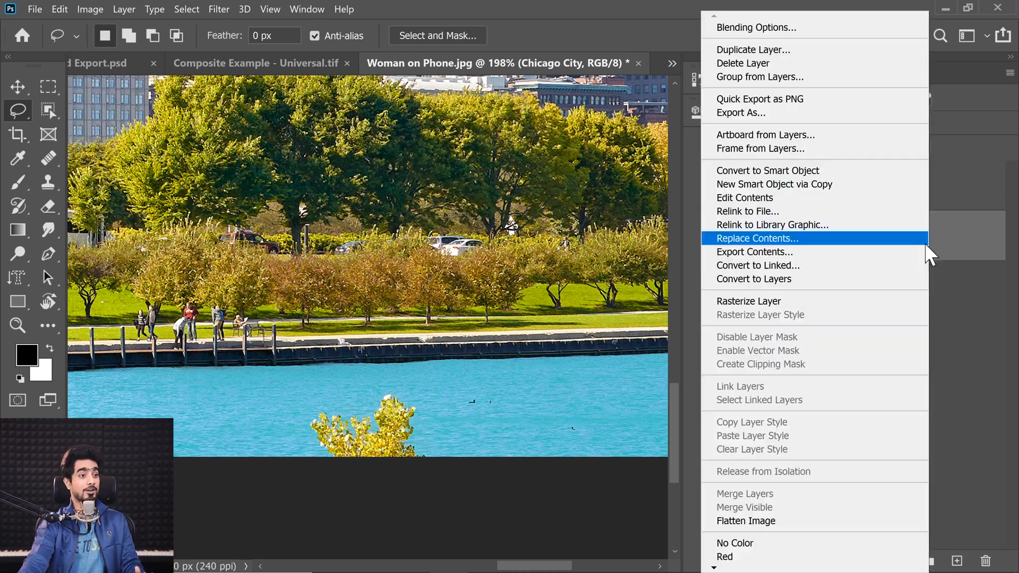
left_click(806, 300)
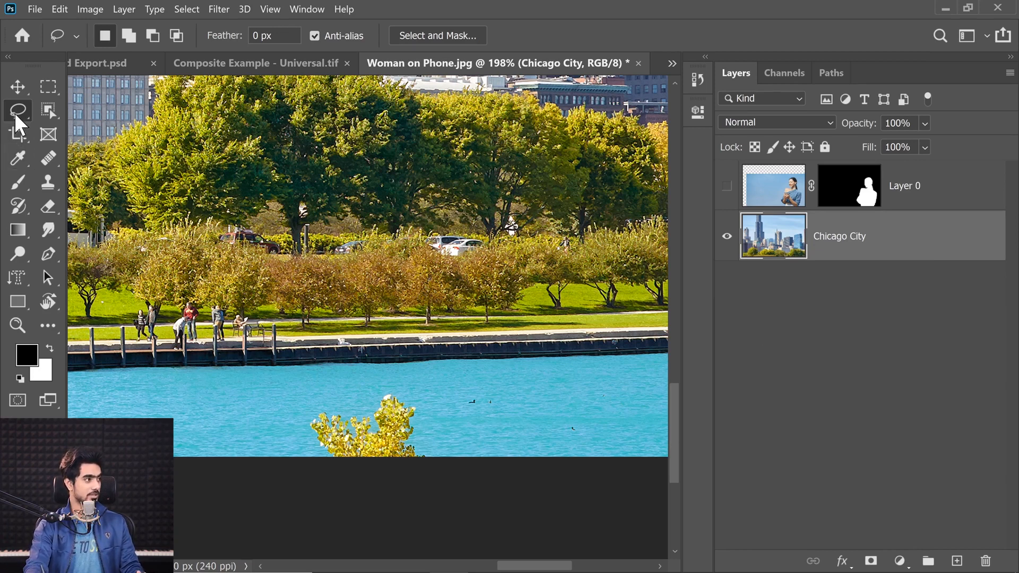
Remove the yellow treetop from the water on the Chicago City layer with Content-Aware Fill output to the current layer, and deselect
mouse_move(351, 412)
left_mouse_down()
mouse_move(313, 413)
mouse_move(313, 448)
mouse_move(330, 472)
mouse_move(430, 473)
mouse_move(421, 399)
mouse_move(385, 393)
mouse_move(312, 418)
mouse_move(366, 450)
left_mouse_up()
key("shift")
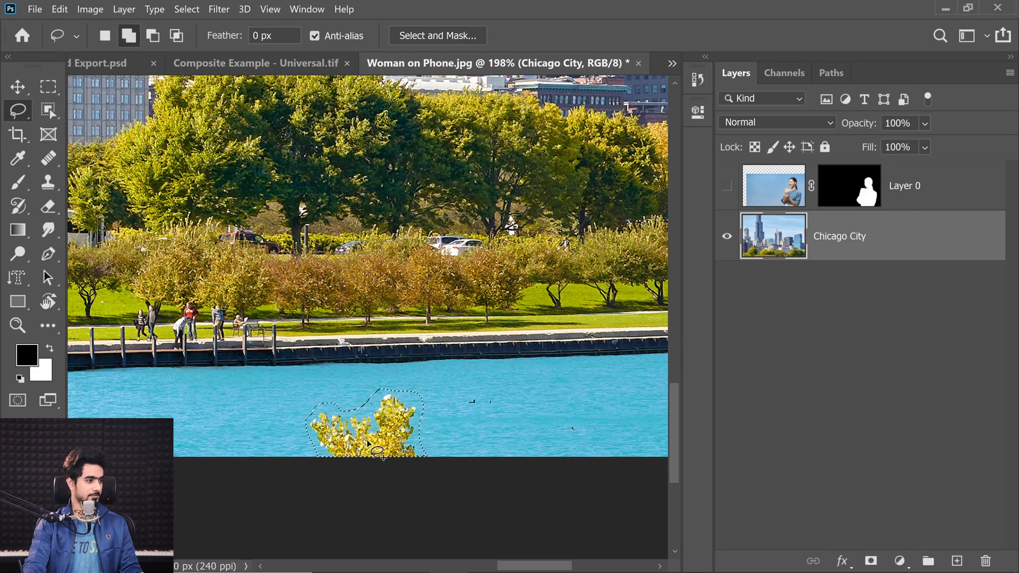
left_click(60, 10)
left_click(109, 225)
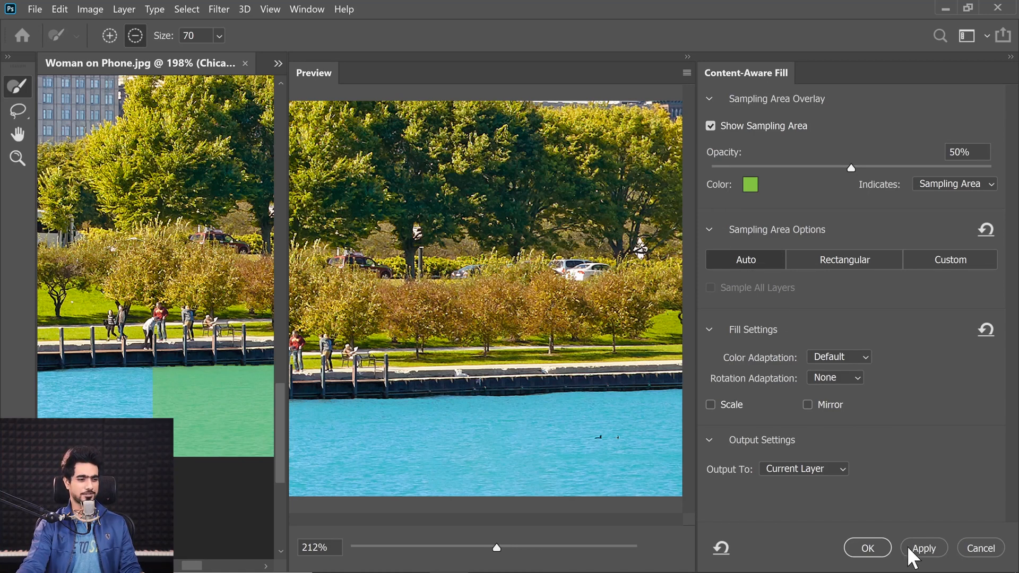
left_click(867, 548)
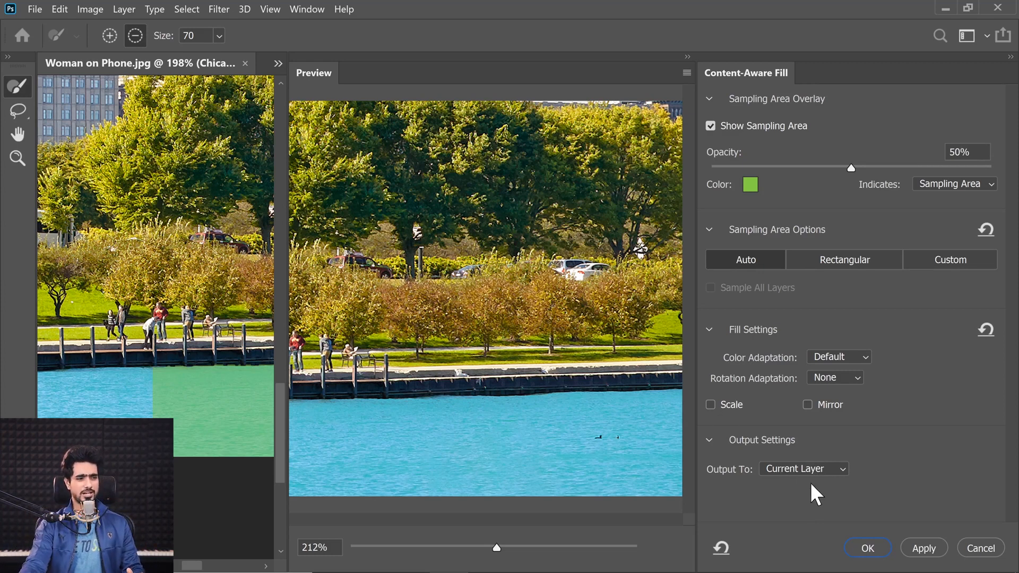
left_click(868, 549)
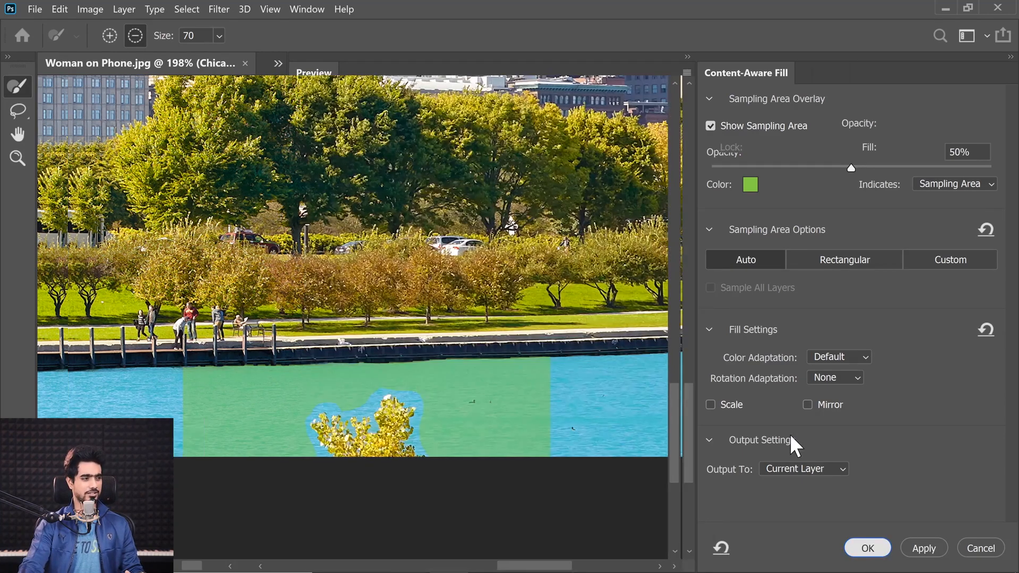
key("ctrl+d")
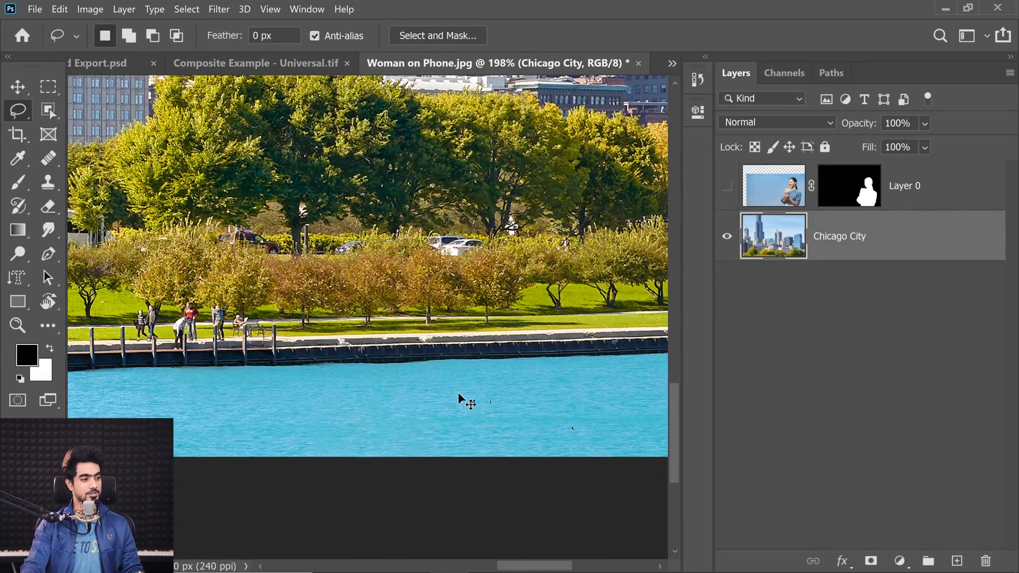
Show the woman's layer again and convert the Chicago City layer for Smart Filters
left_click(725, 187)
key("ctrl+0")
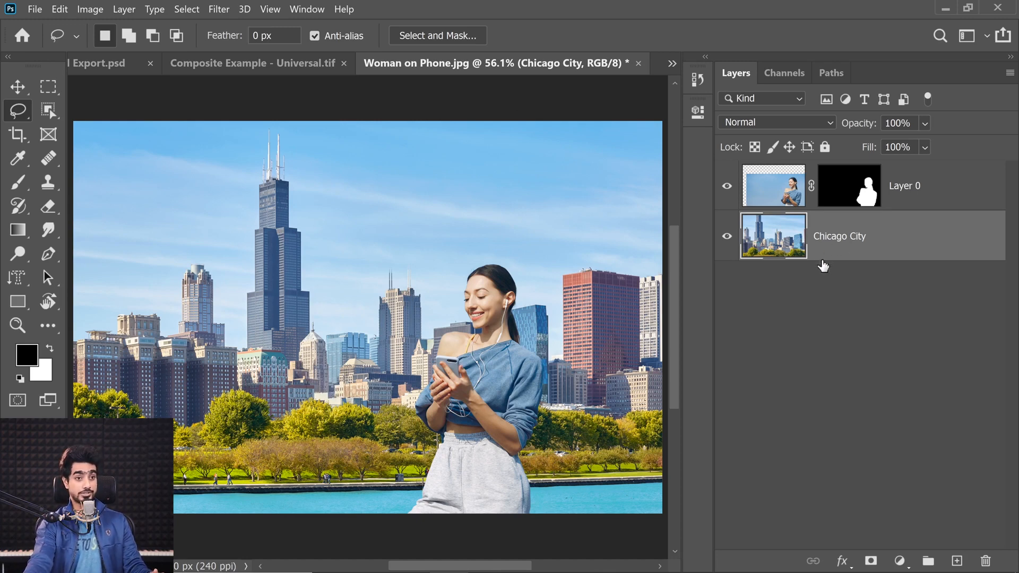
left_click(218, 9)
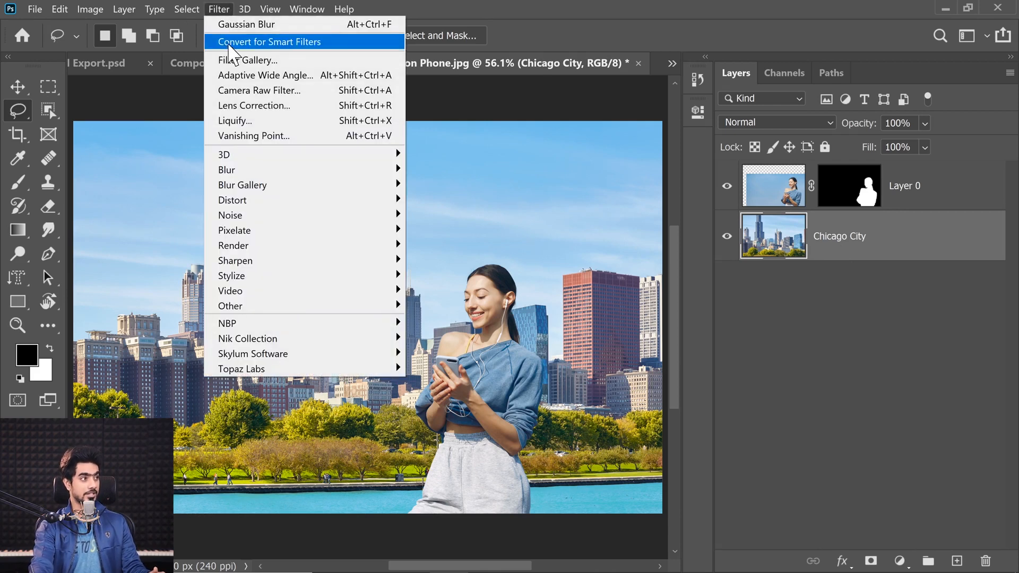
left_click(250, 41)
left_click(536, 237)
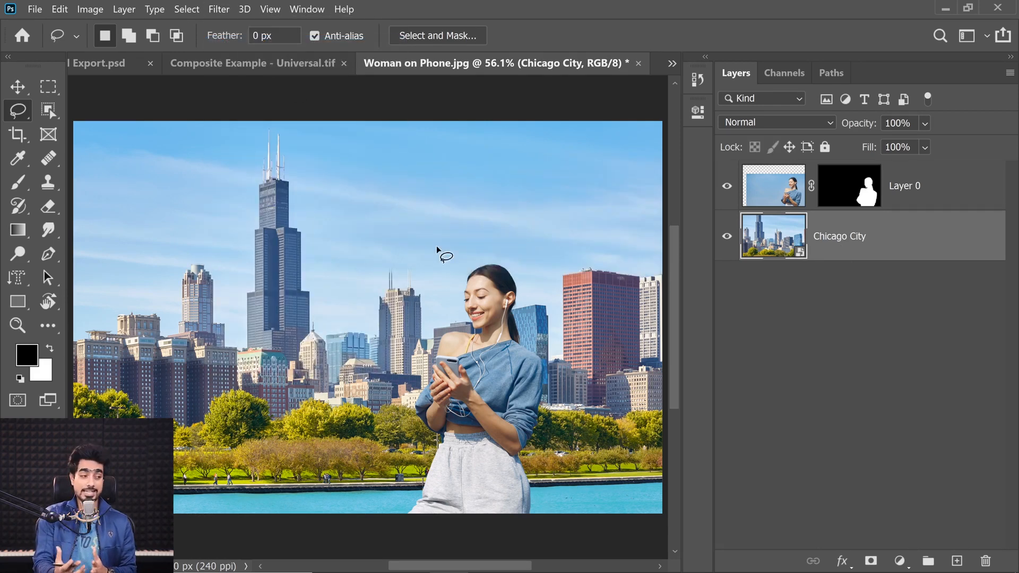
Start a Tilt-Shift blur on the Chicago City layer with the blur set to 20 px
left_click(219, 9)
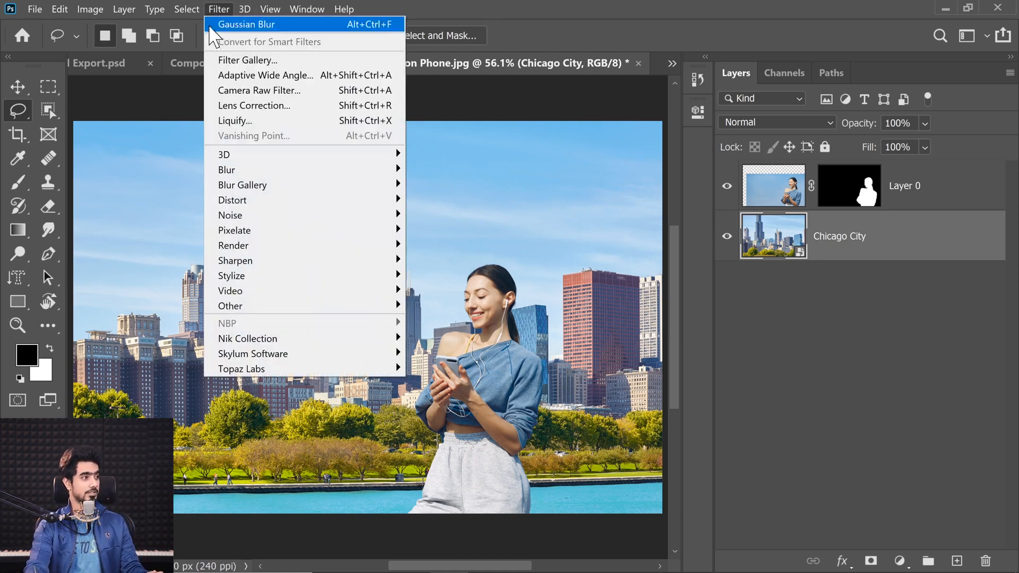
mouse_move(270, 185)
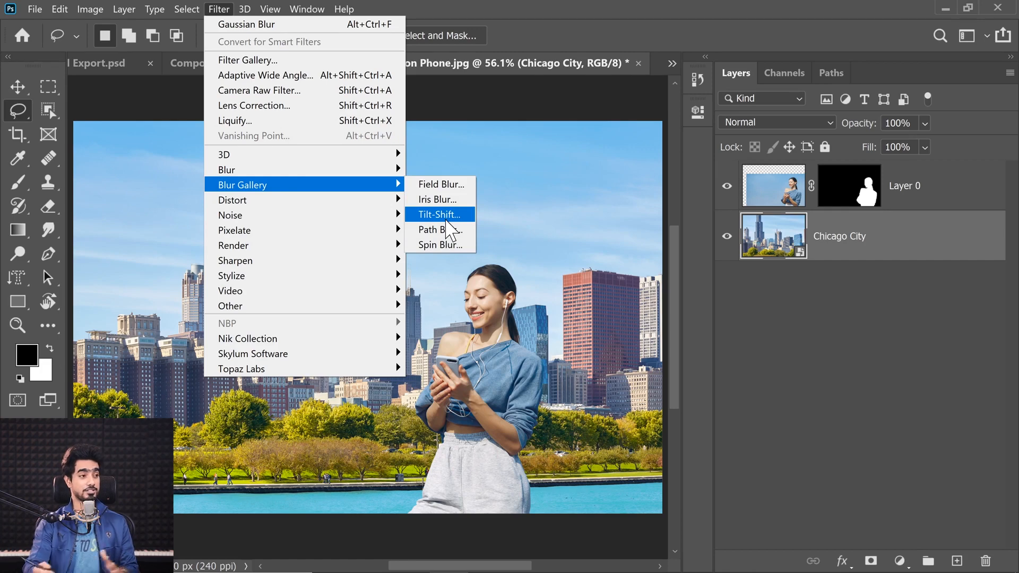
mouse_move(356, 176)
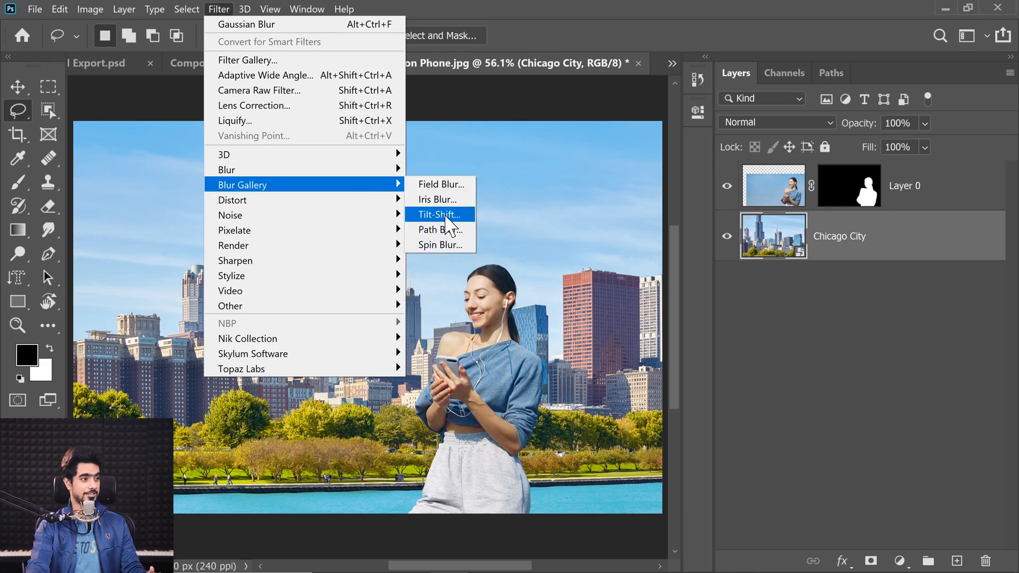
left_click(446, 217)
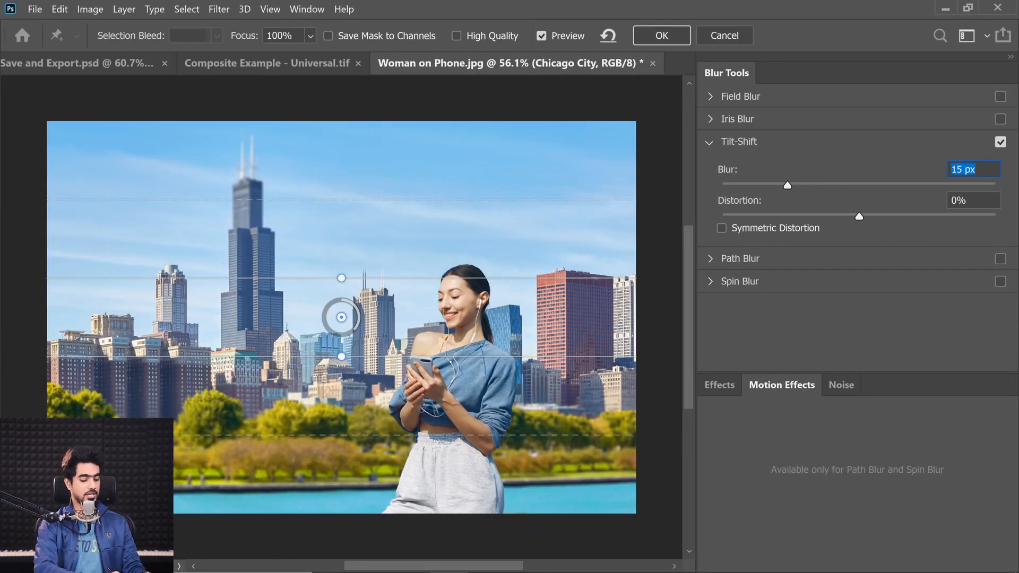
type("20")
key("Return")
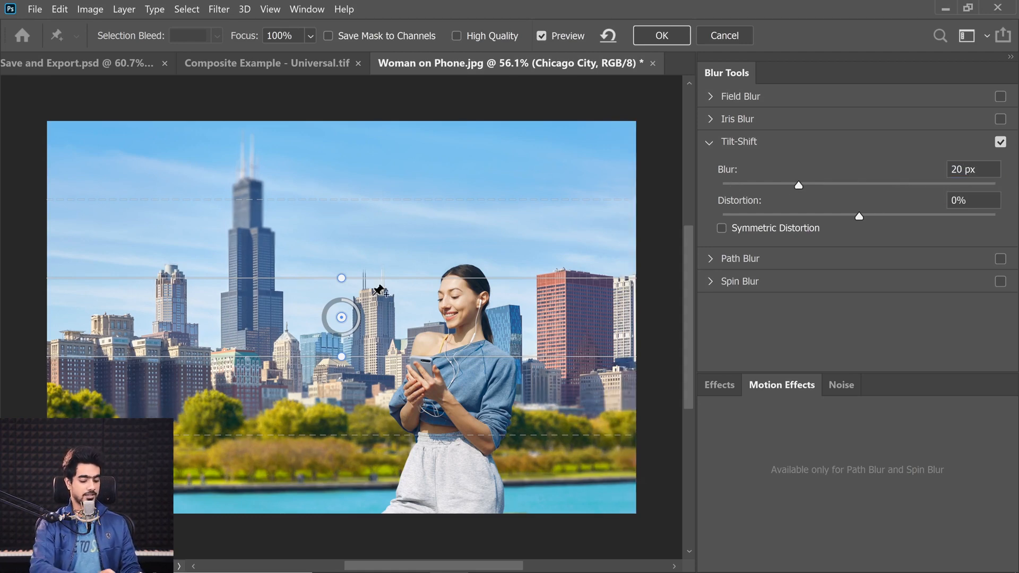
Move the Tilt-Shift centre well below the image, set its upper transition line across the trees, and apply the blur
key("ctrl+minus")
key("ctrl+minus")
key("ctrl+minus")
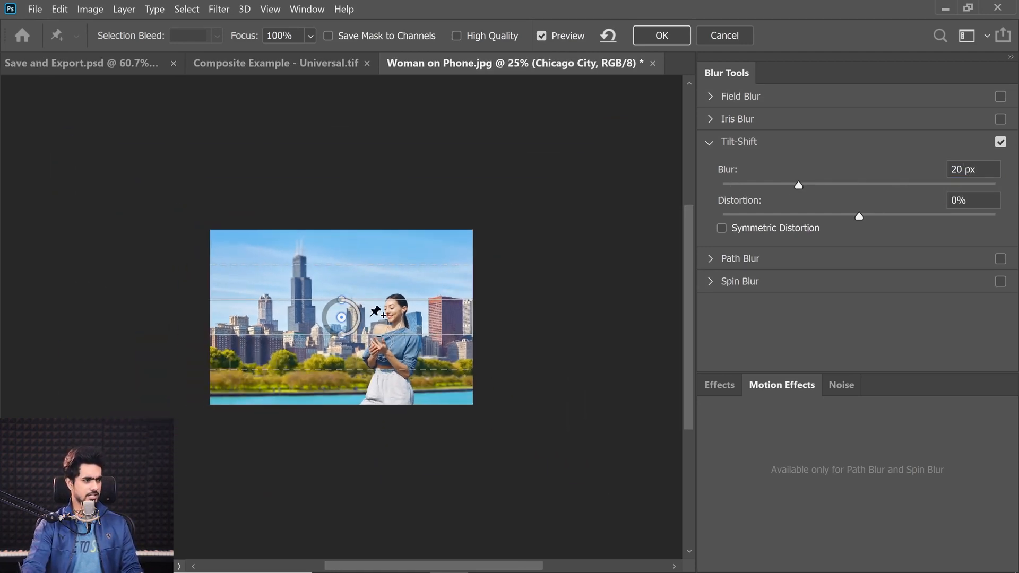
left_click_drag(341, 318, 363, 524)
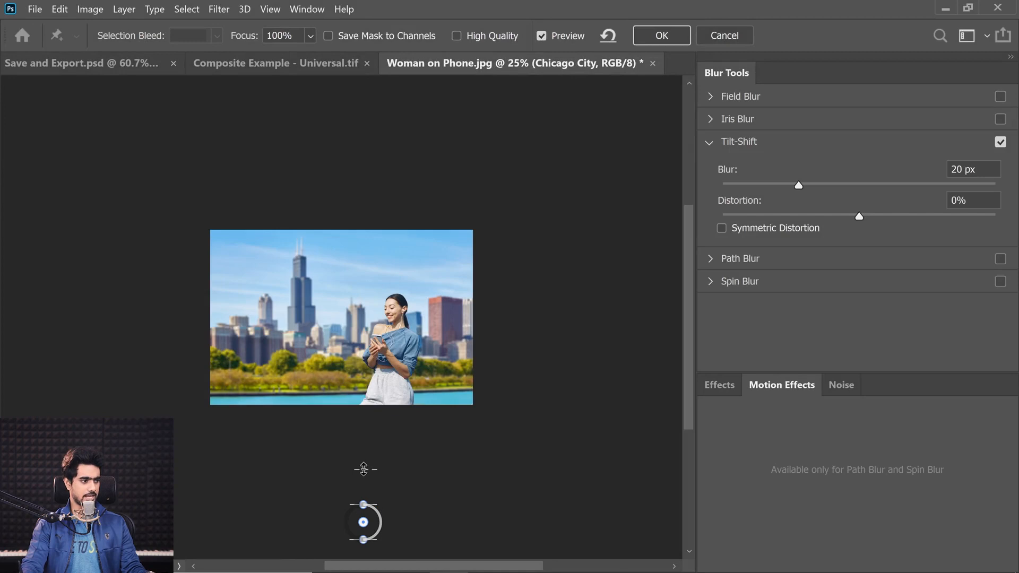
left_click_drag(364, 469, 347, 407)
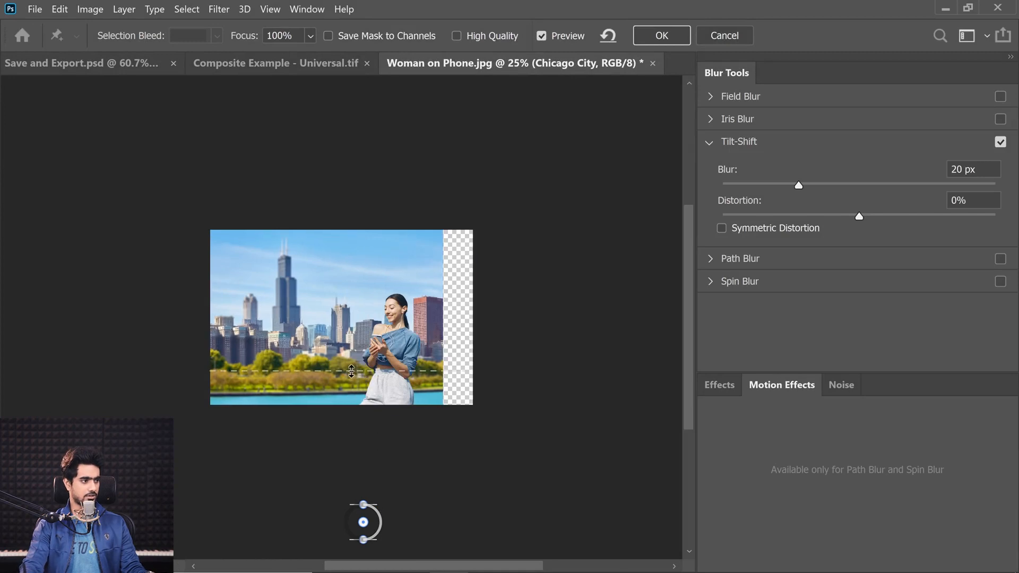
left_click_drag(351, 371, 352, 365)
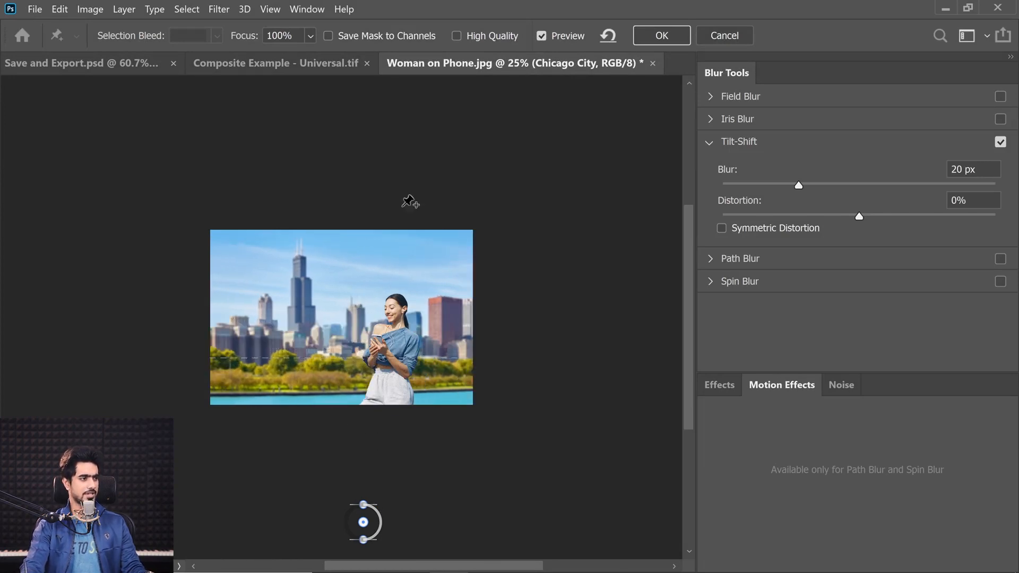
left_click(662, 35)
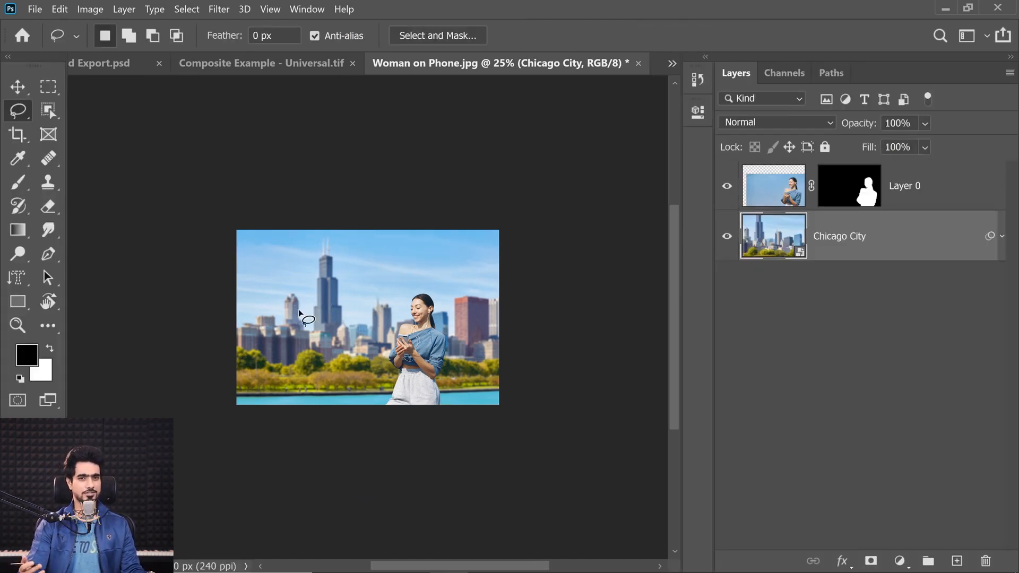
key("ctrl+0")
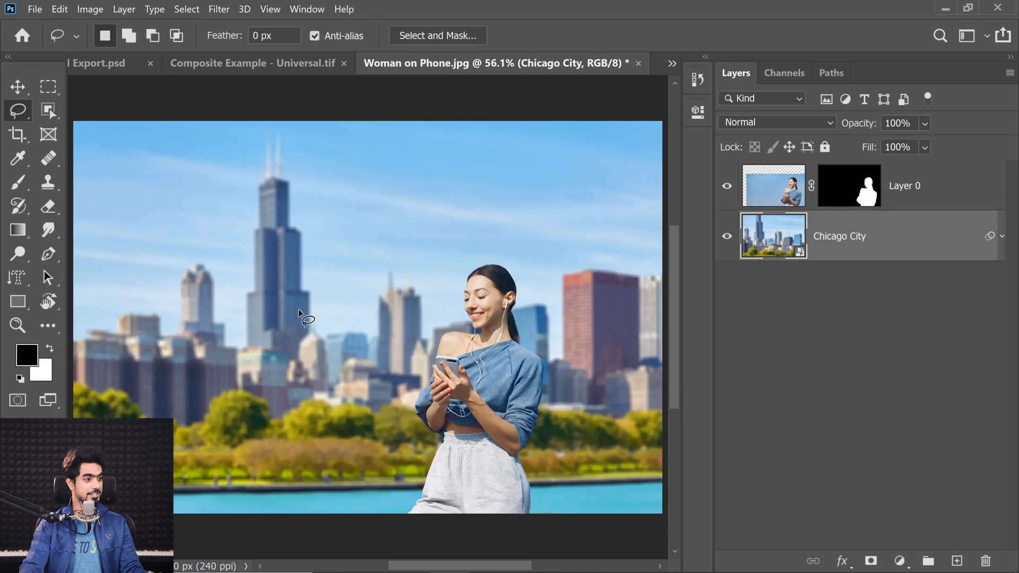
Add a Curves adjustment above the woman's layer with a strong darkening test curve and clip it to her layer
left_click(784, 201)
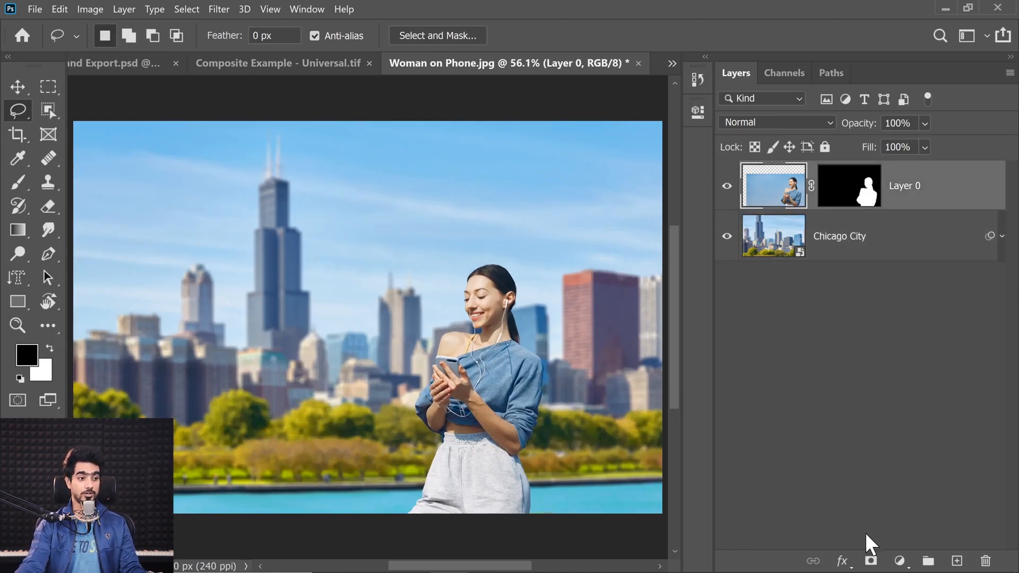
left_click(899, 561)
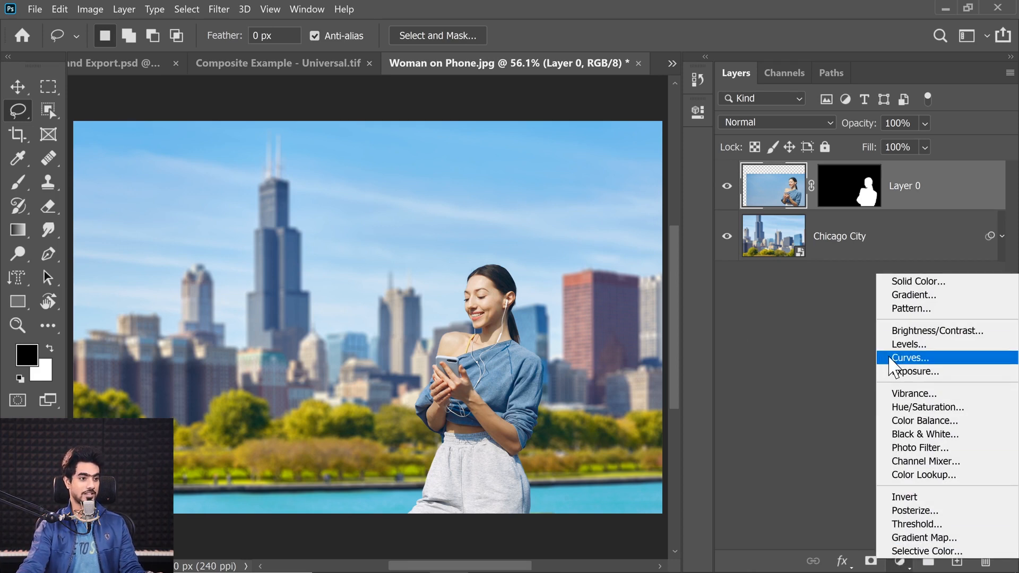
left_click(910, 358)
left_click_drag(352, 273, 207, 298)
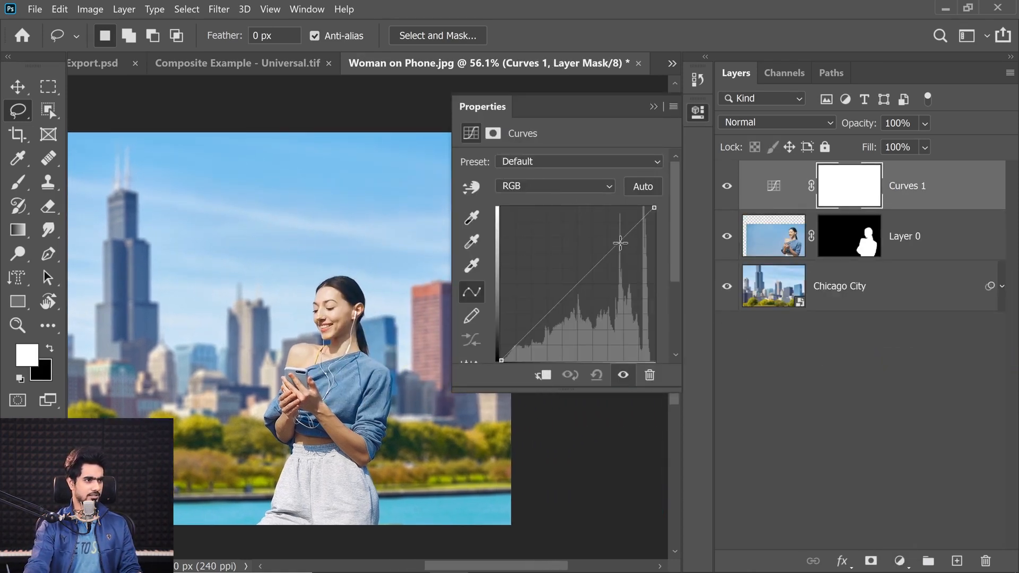
left_click_drag(619, 242, 621, 246)
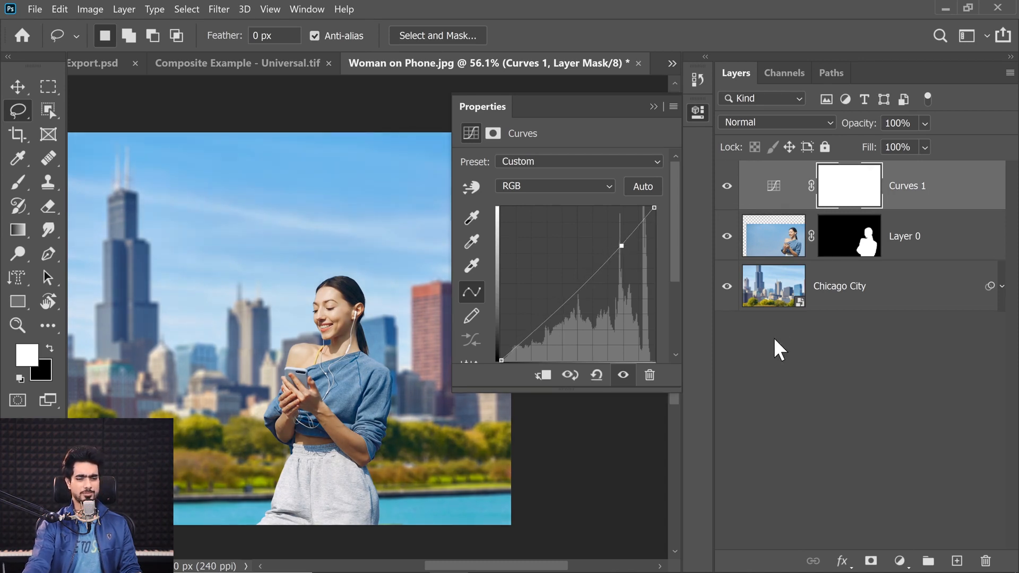
left_click_drag(621, 245, 627, 280)
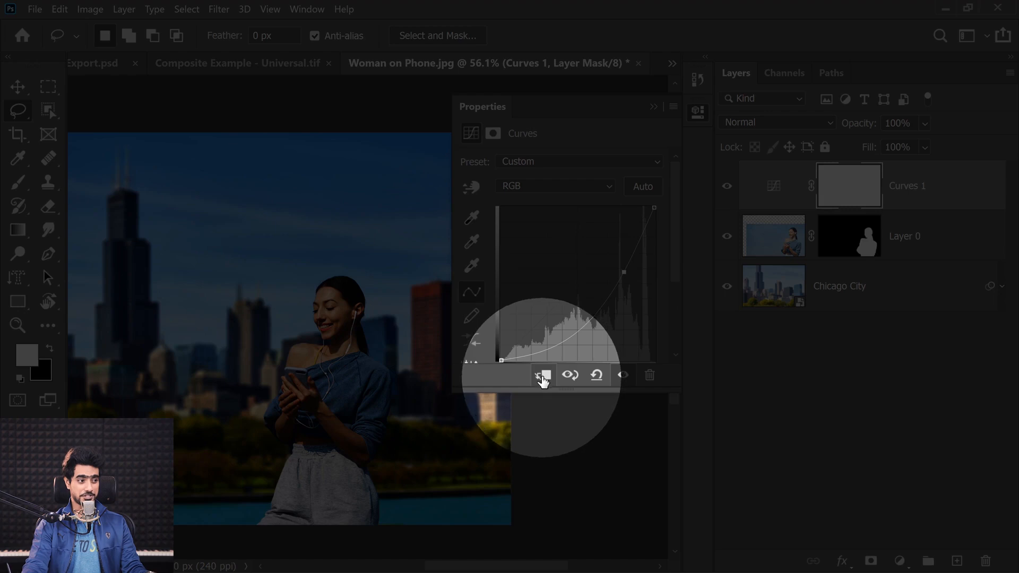
left_click(542, 378)
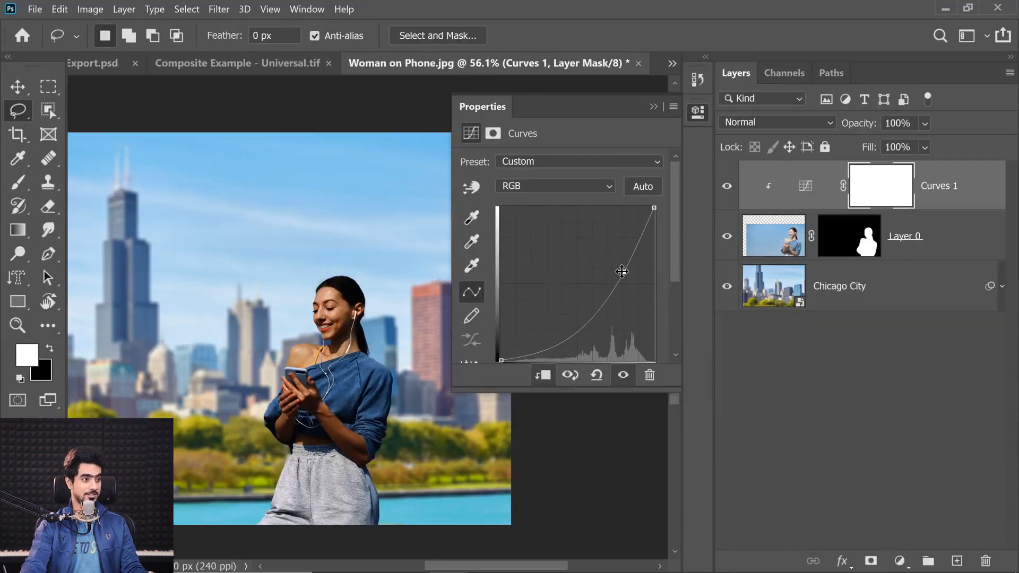
Replace the test curve using on-image adjustment, brightening the darker tones near her jaw and slightly lowering the highlights on her forehead
left_click_drag(623, 272, 591, 193)
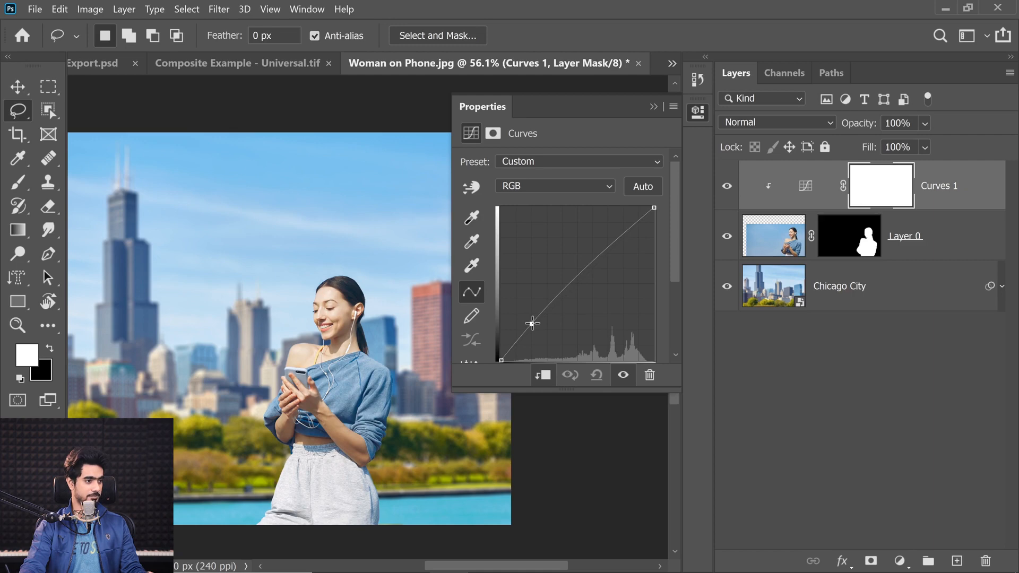
mouse_move(532, 324)
left_mouse_down()
mouse_move(511, 198)
mouse_move(478, 200)
left_mouse_up()
left_click(469, 185)
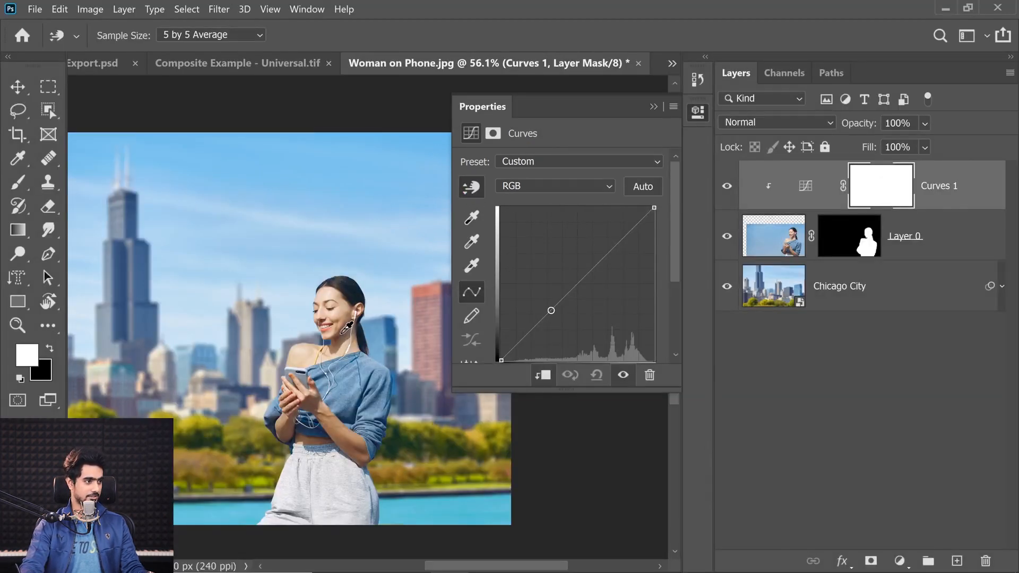
left_click(344, 330)
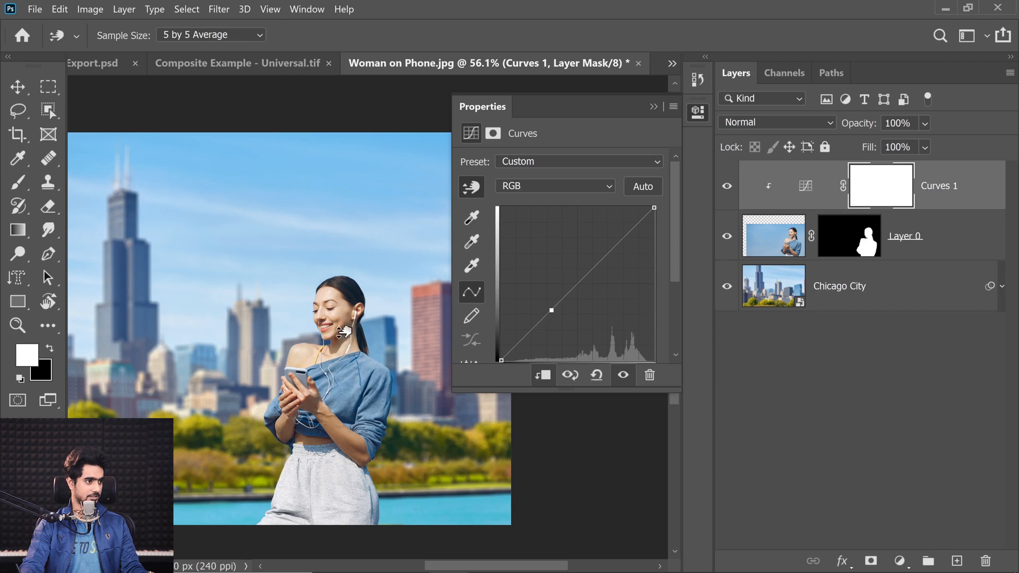
left_click_drag(344, 331, 344, 320)
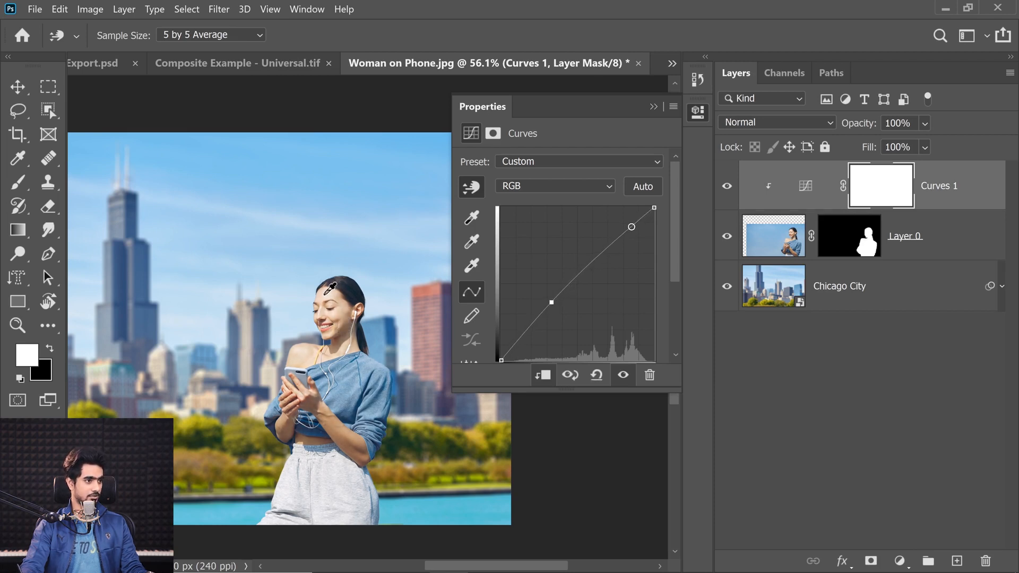
left_click(333, 294)
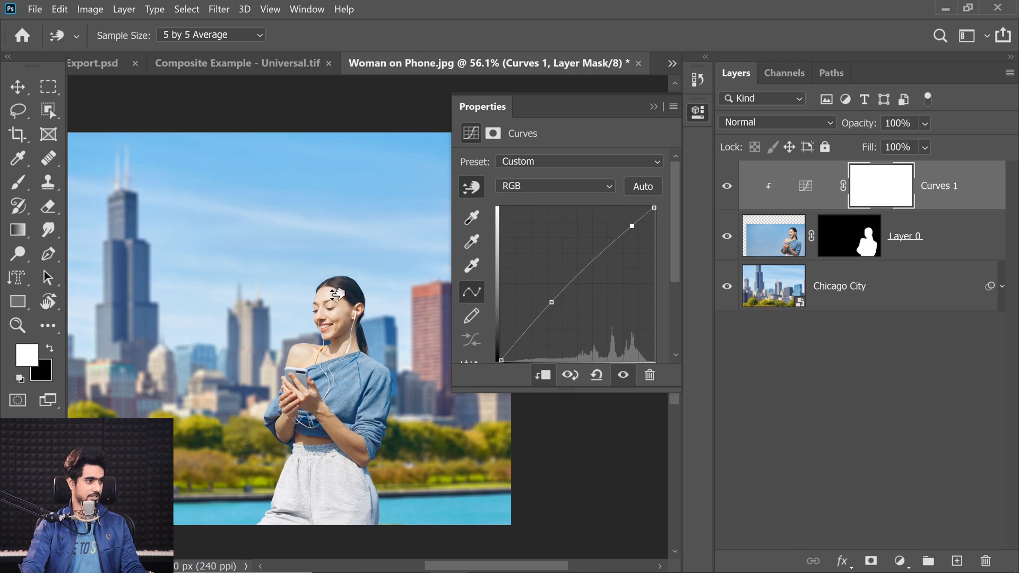
left_click_drag(336, 294, 339, 305)
left_click(654, 107)
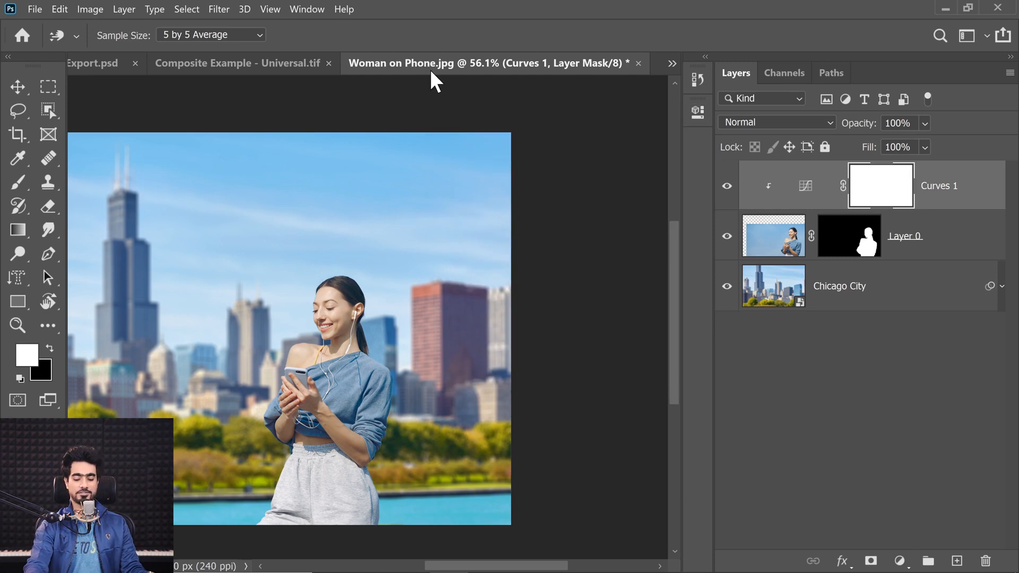
Compare the image with and without the Curves adjustment and set the adjustment layer's opacity to 75%
left_click(727, 193)
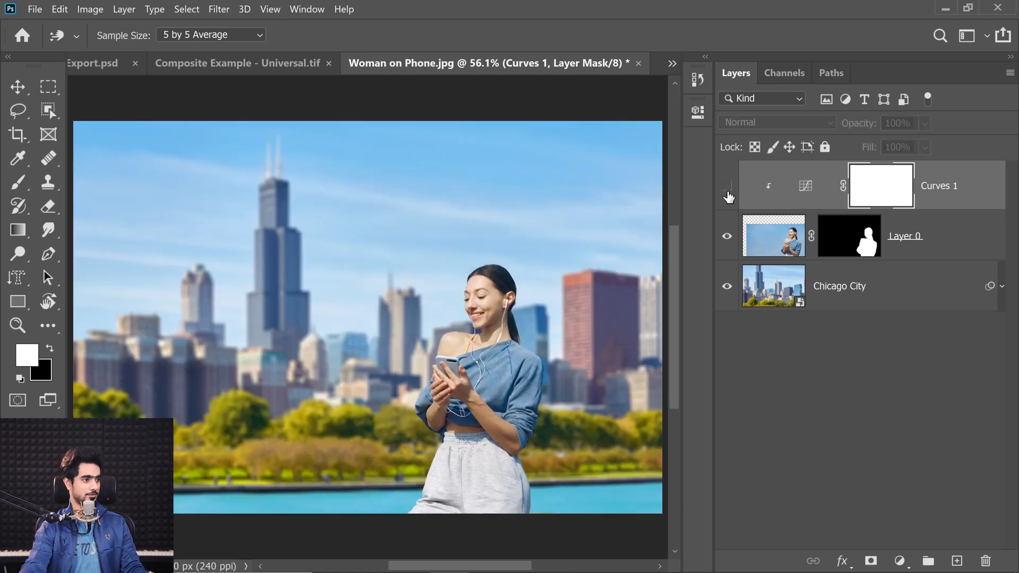
left_click(728, 194)
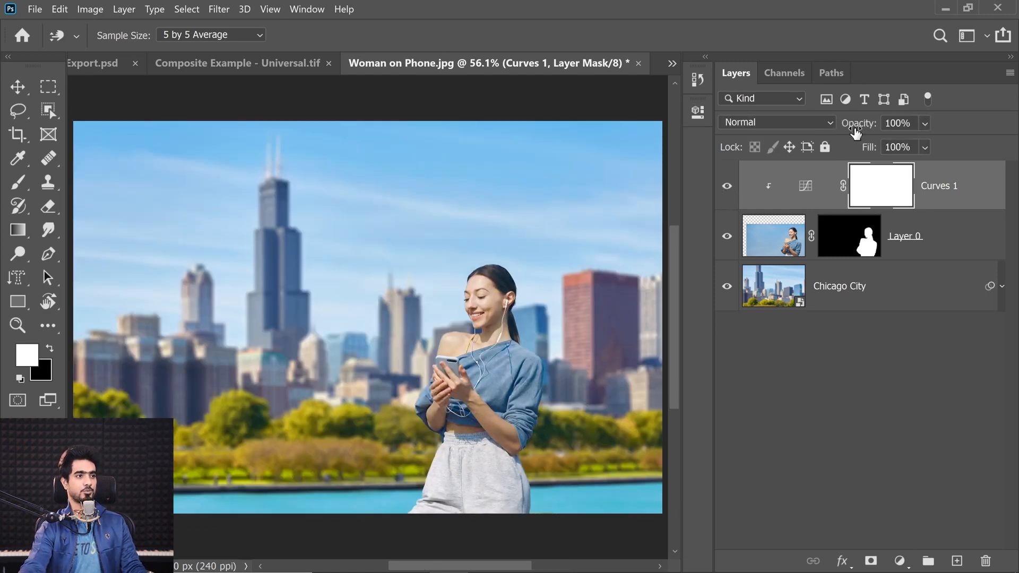
mouse_move(855, 132)
left_mouse_down()
mouse_move(619, 130)
mouse_move(842, 132)
left_mouse_up()
type("75")
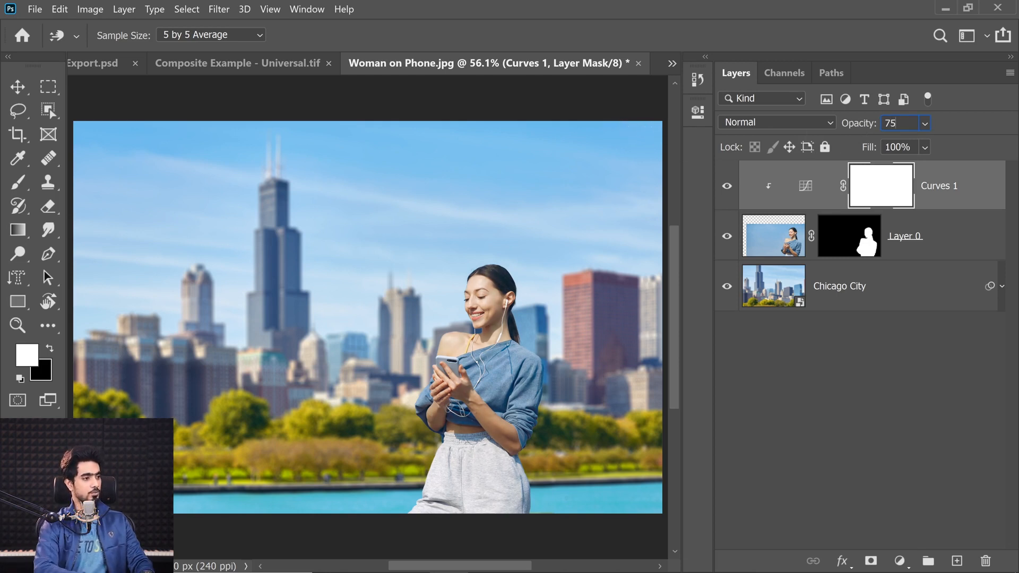
key("Return")
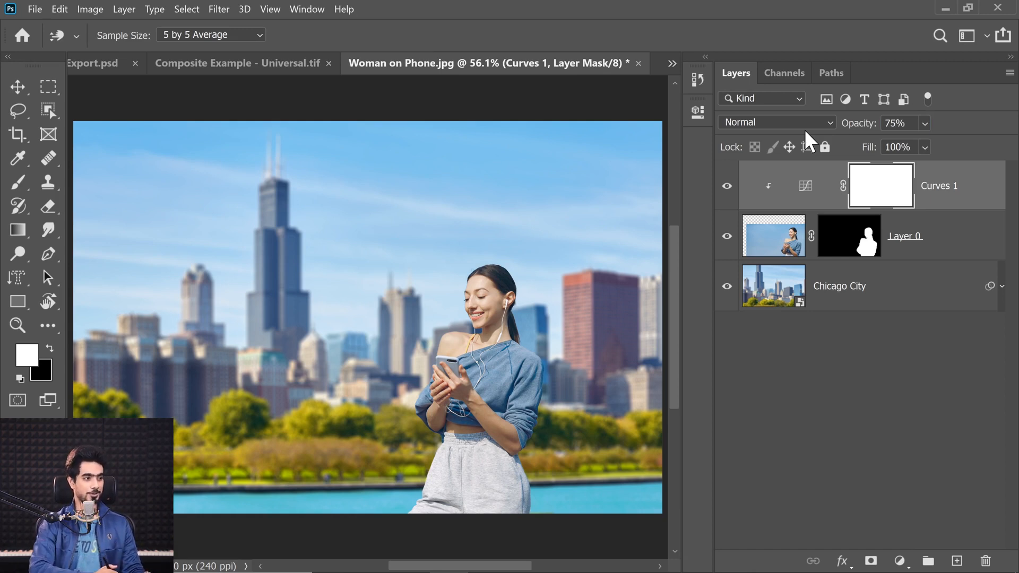
Rename the woman's cut-out layer to Subject
left_click(853, 290)
key("l")
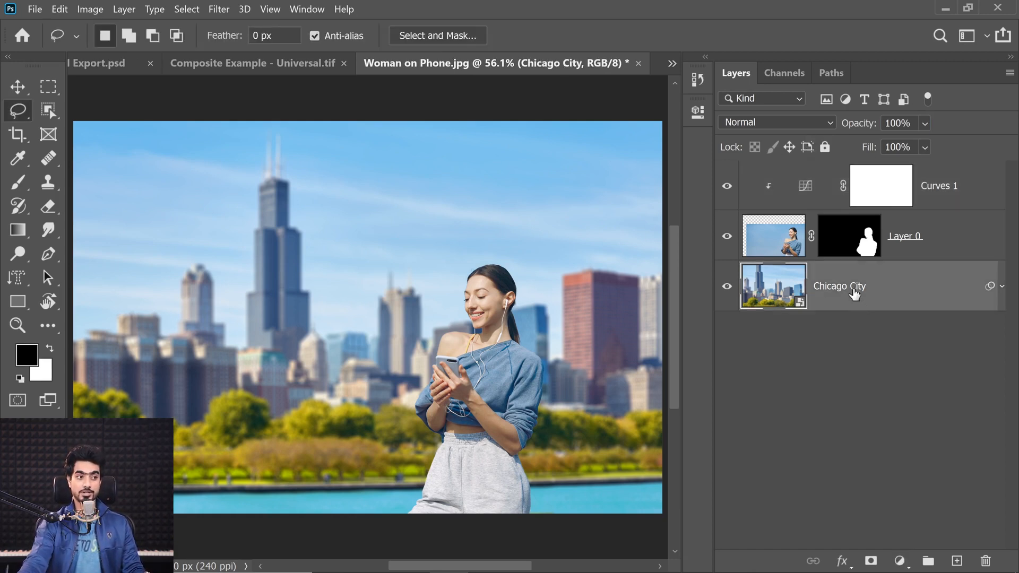
double_click(901, 248)
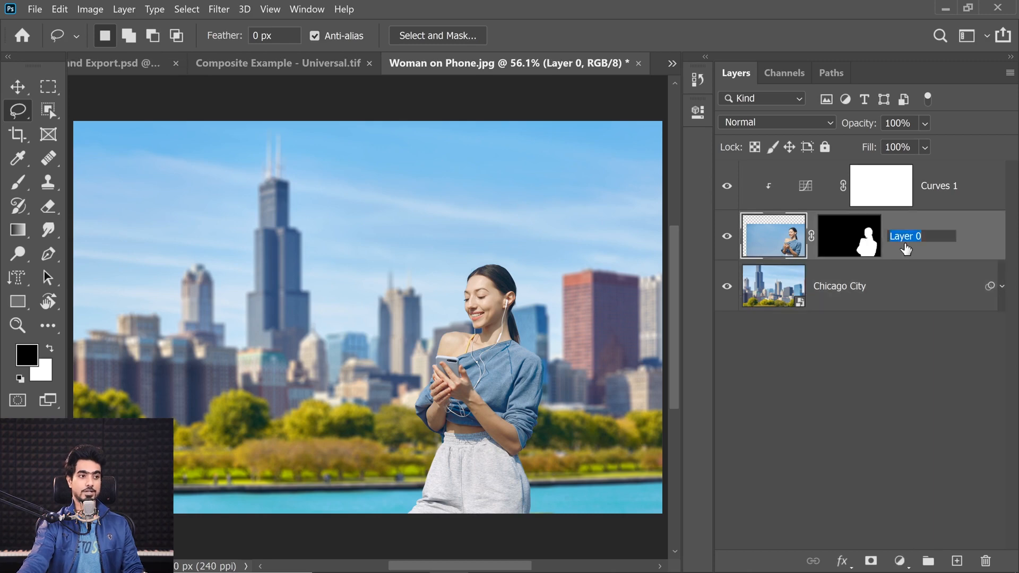
type("Subject")
key("Return")
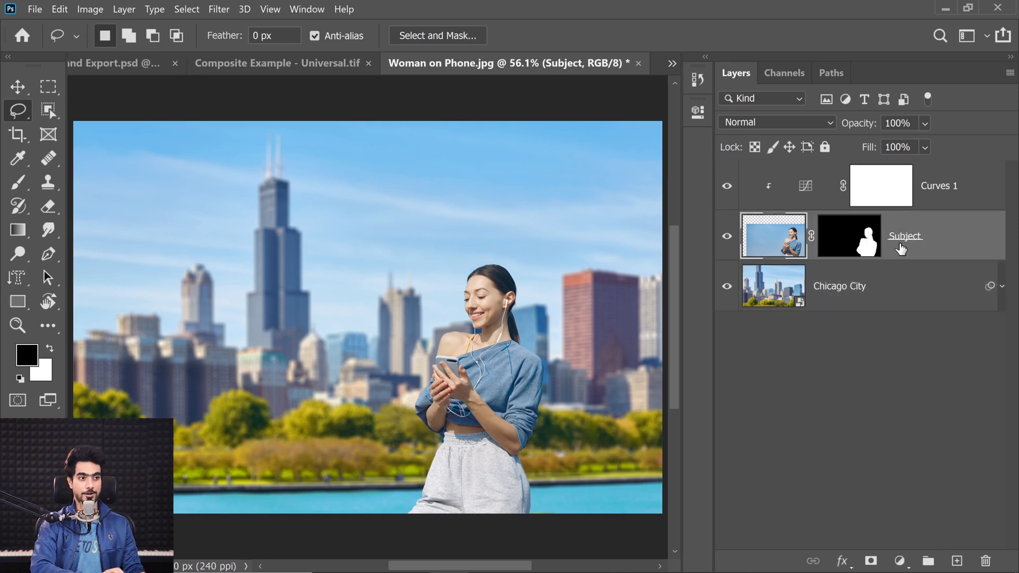
Examine the flowchart's purpose question and its final-product export branch, referring back to the Chicago composite
left_click(139, 63)
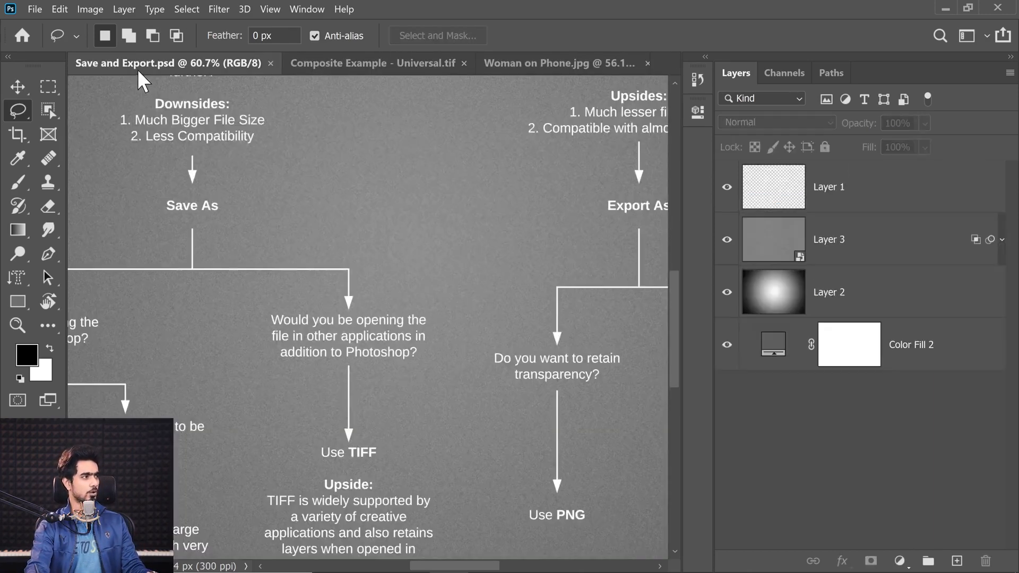
scroll(321, 176, "down", 3)
scroll(319, 175, "up", 2)
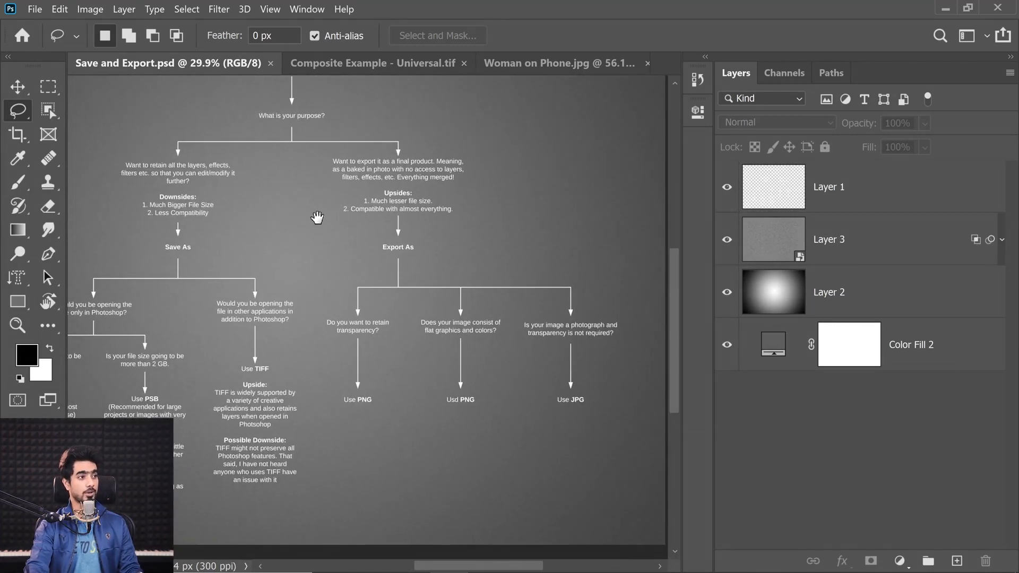
left_click(529, 63)
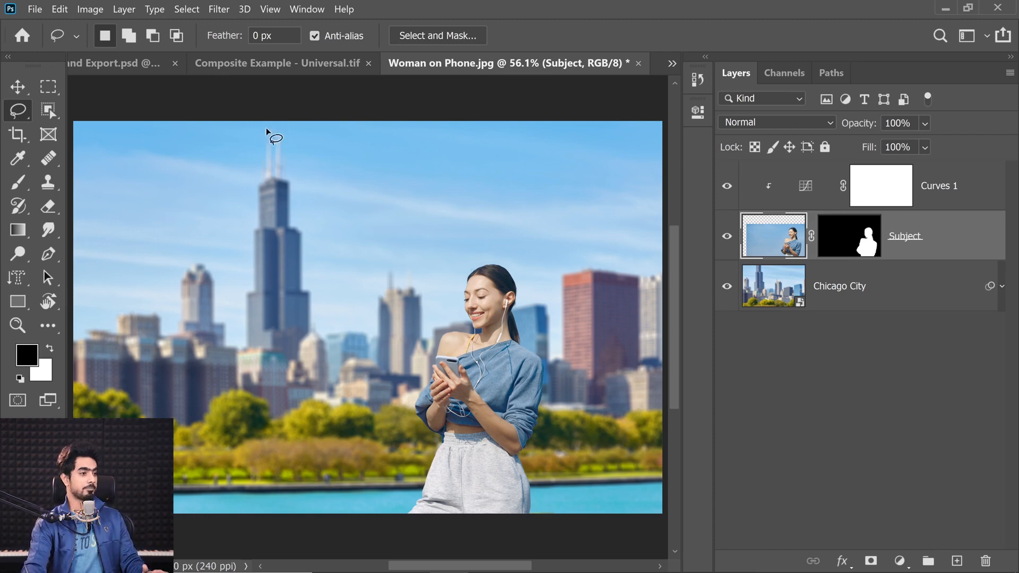
left_click(141, 63)
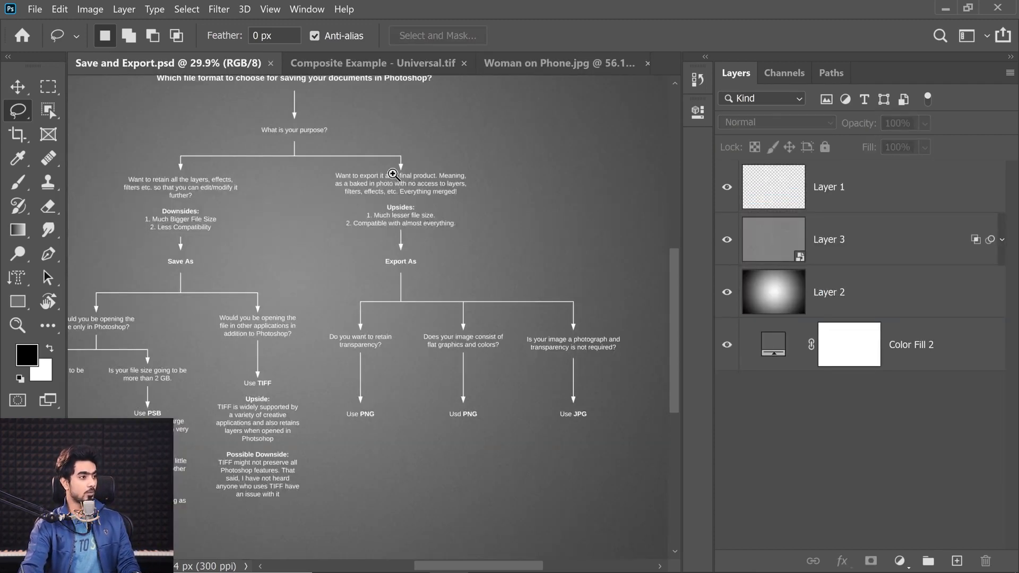
left_click_drag(392, 174, 428, 182)
left_click_drag(458, 214, 404, 278)
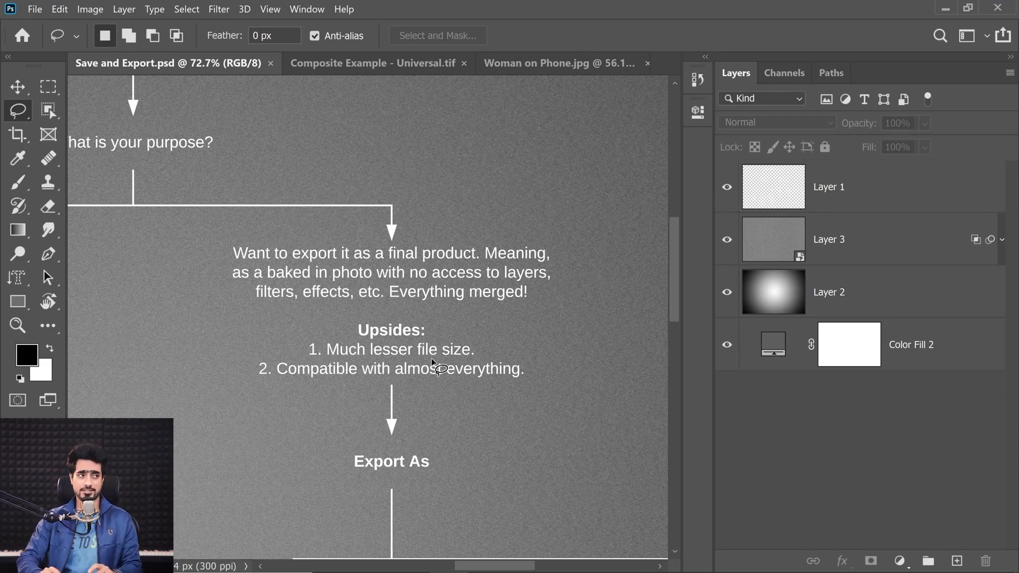
Start saving the Chicago composite under a new file in the Examples folder, choosing the Photoshop PSD format
left_click(552, 64)
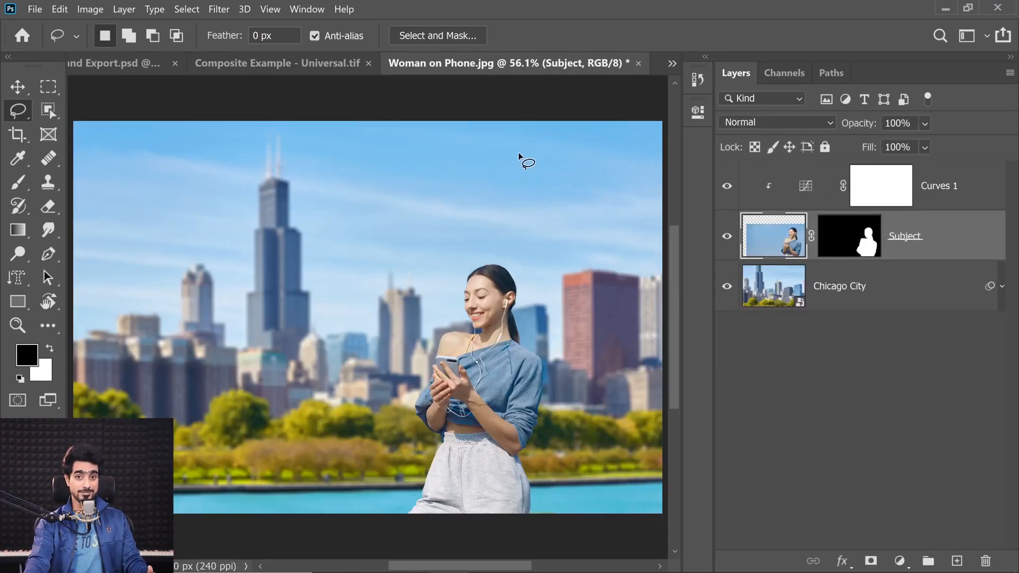
left_click(35, 9)
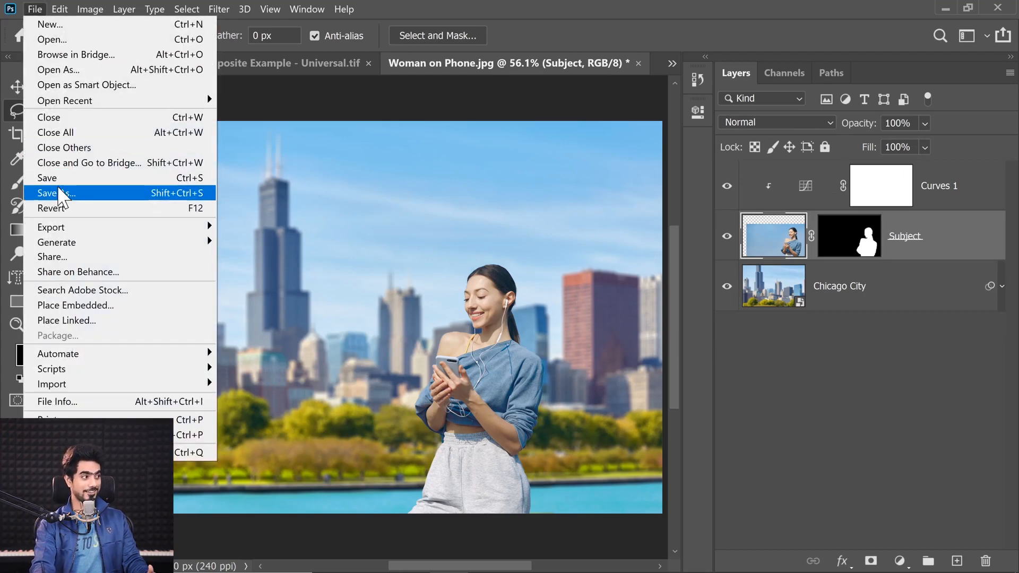
left_click(61, 193)
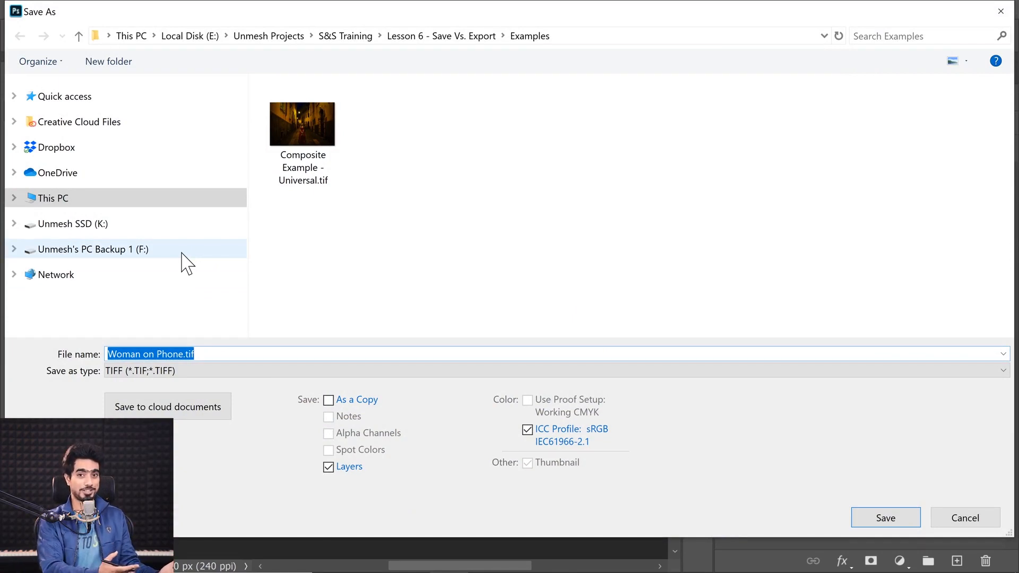
left_click(228, 371)
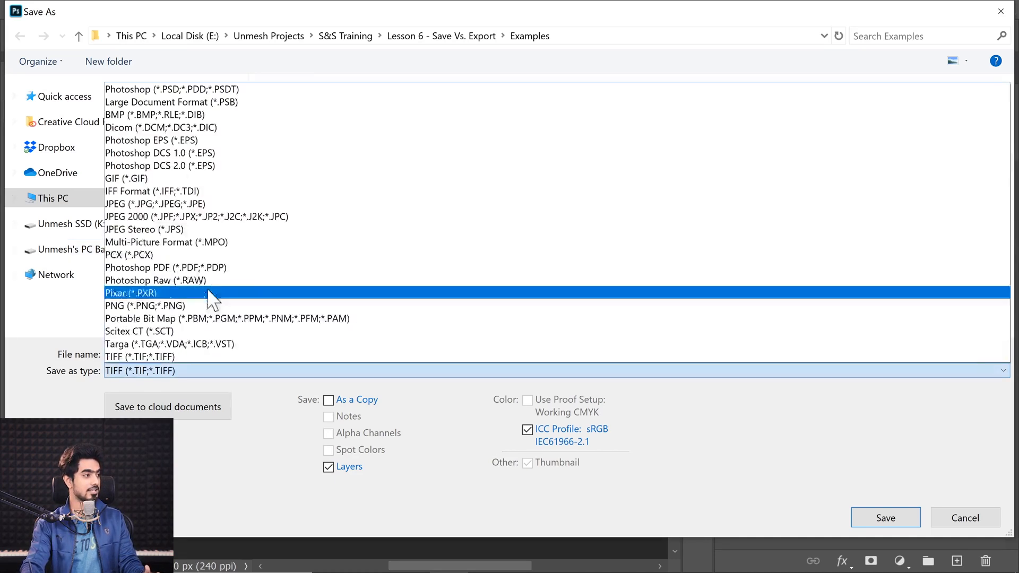
left_click(183, 90)
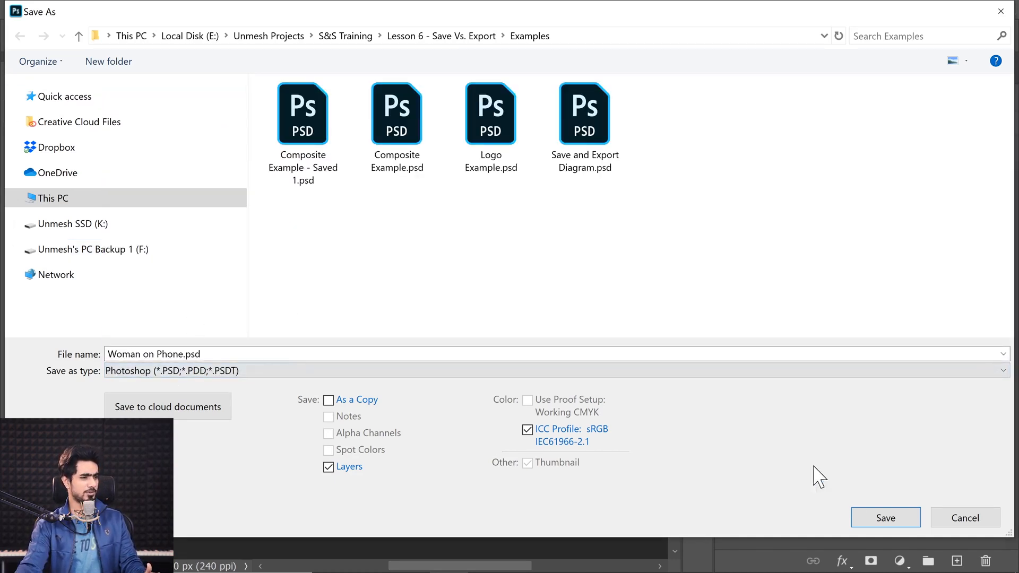
Name the file Woman on Phone in Chicago.psd and save it with layers and Maximize Compatibility enabled
left_click(159, 354)
left_click(183, 354)
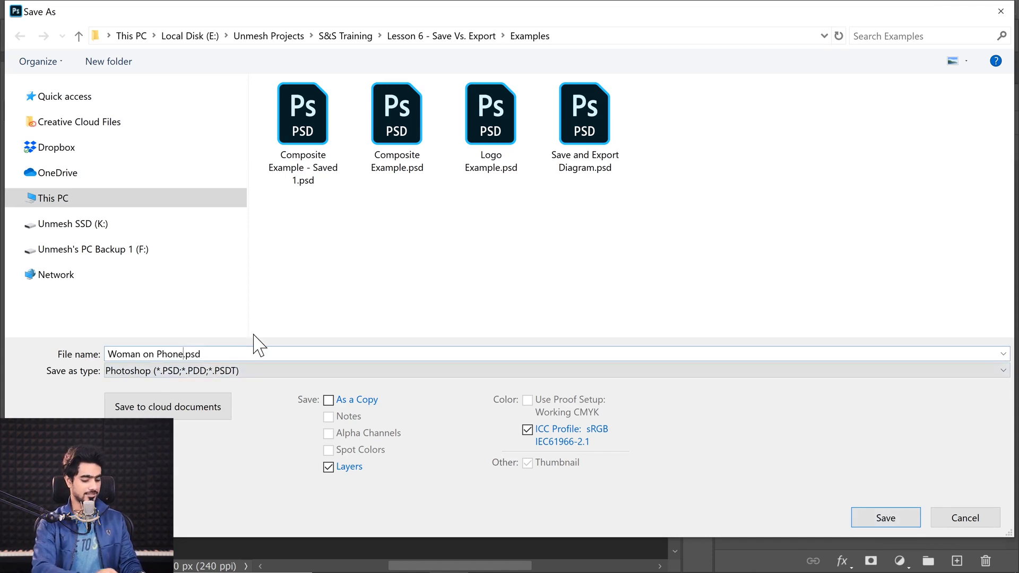
type("in Chic")
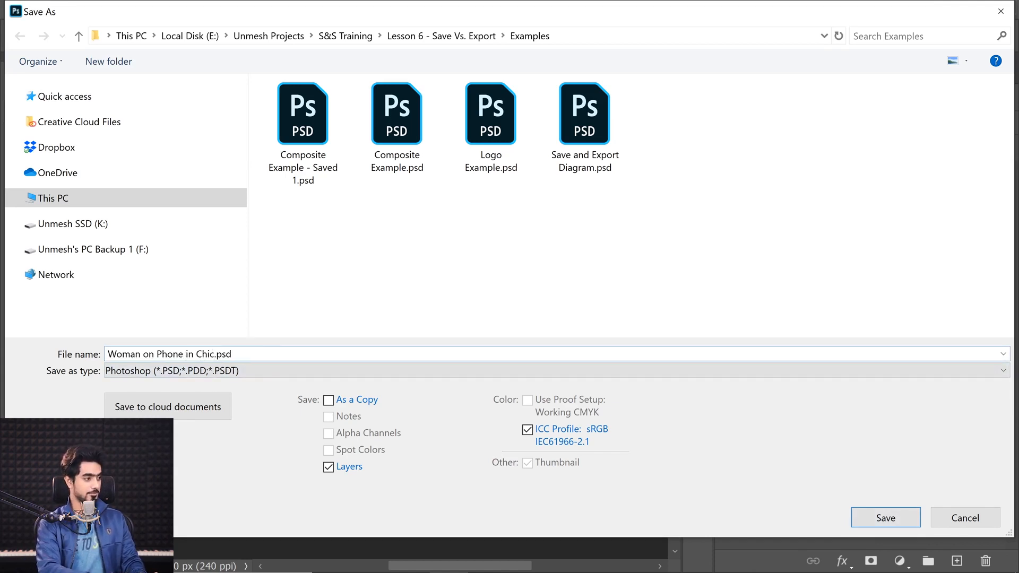
key("BackSpace")
type("CAGOP'")
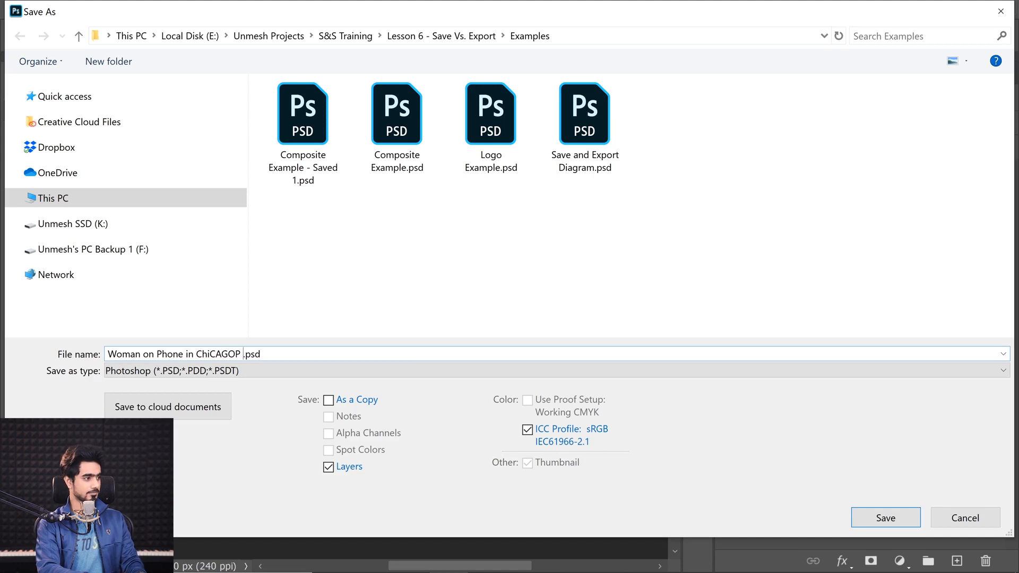
key("BackSpace")
key("BackSpace")
key("BackSpace")
key("BackSpace")
key("BackSpace")
key("BackSpace")
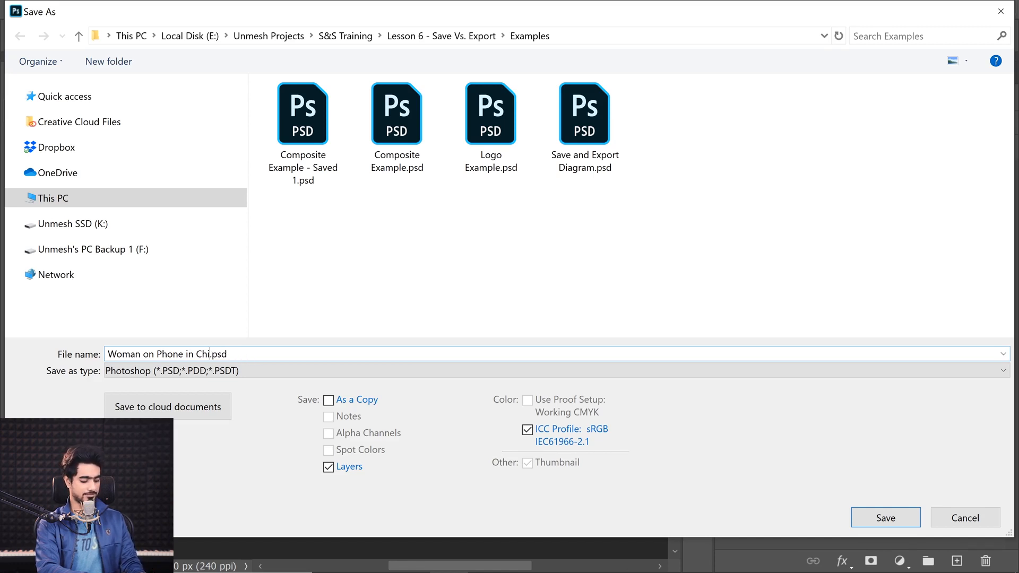
type("cago")
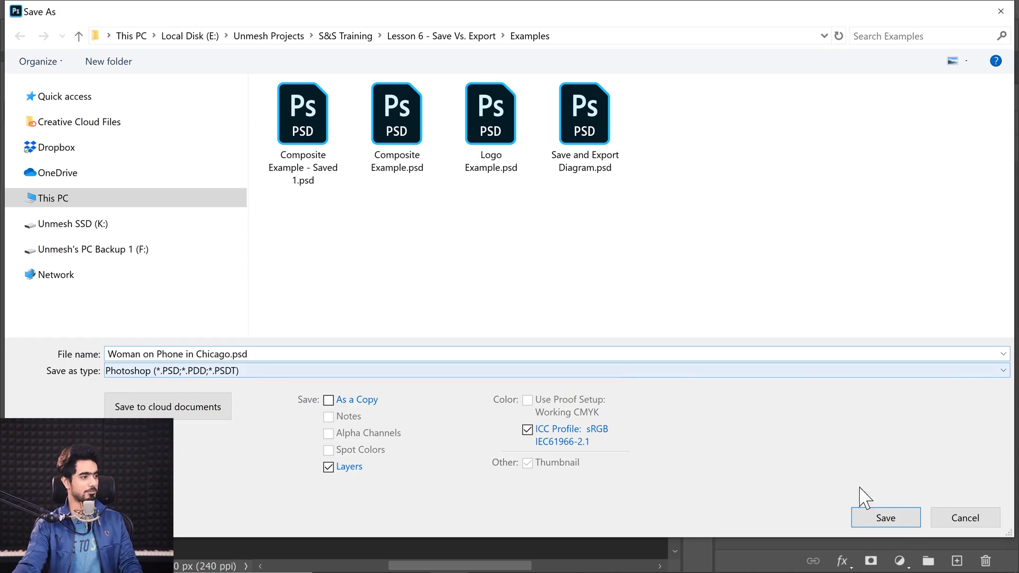
left_click(892, 522)
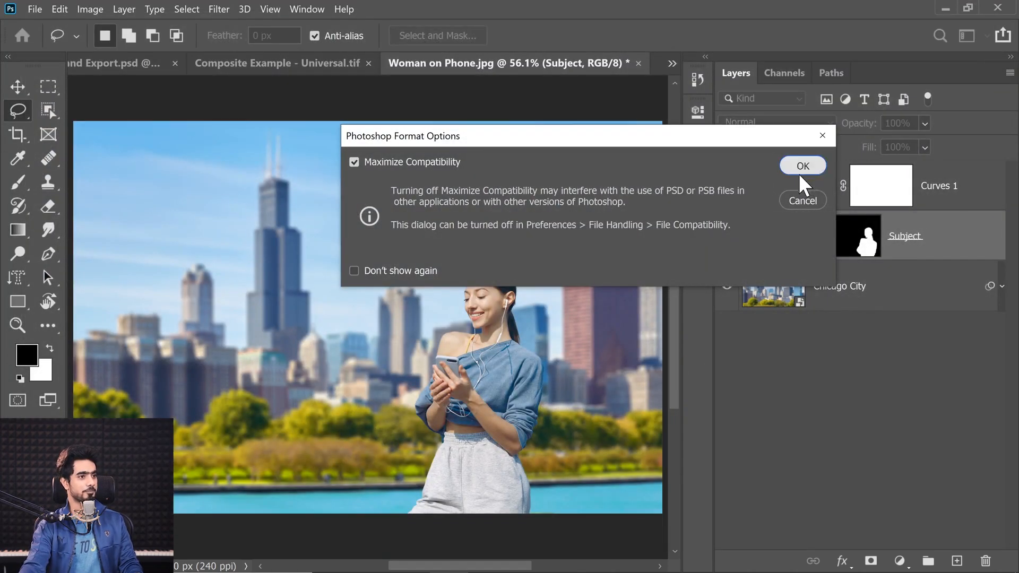
left_click(800, 167)
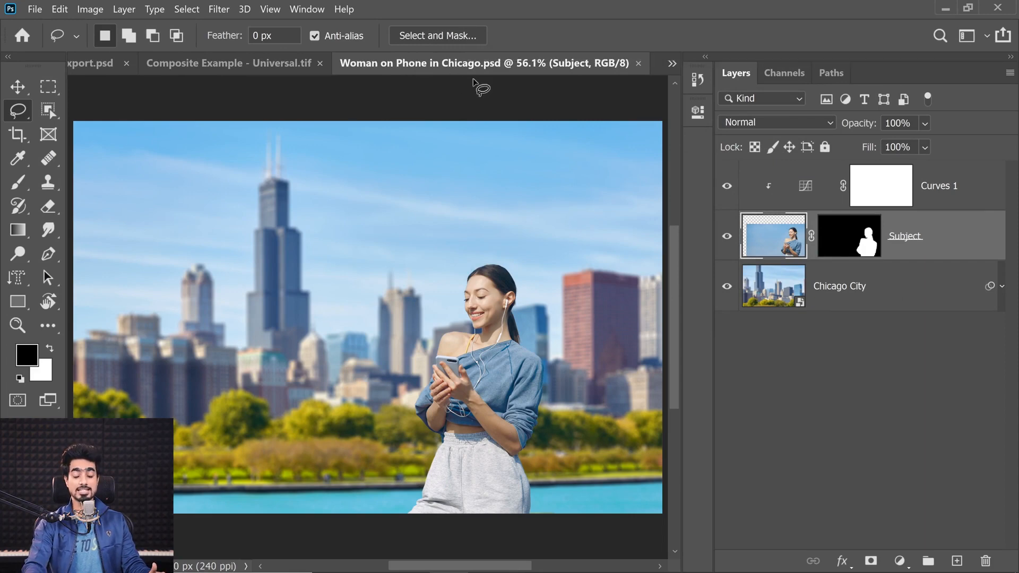
Return to the Save and Export flowchart and close Composite Example - Universal.tif without saving its changes
left_click(89, 64)
left_click(463, 64)
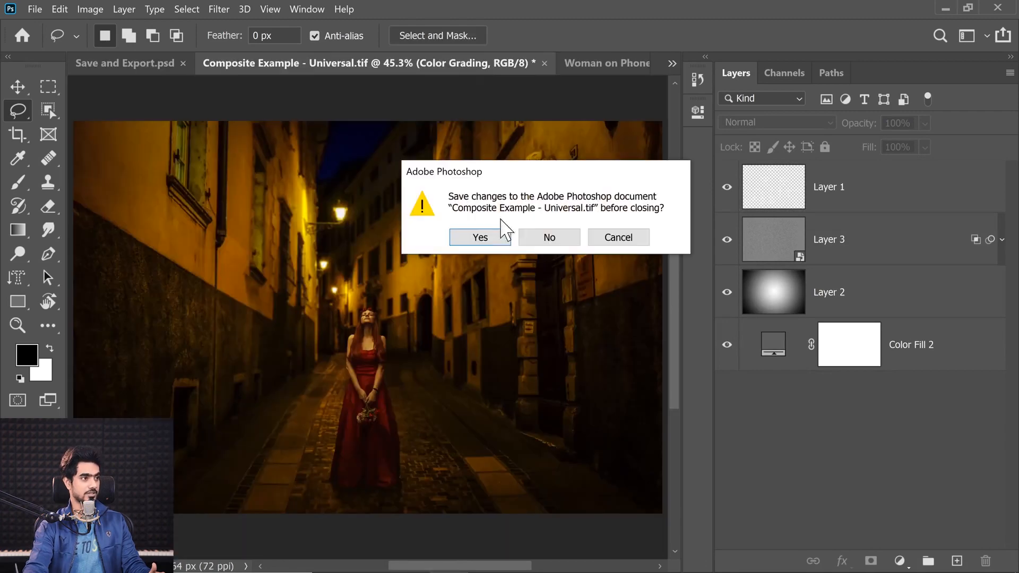
left_click(550, 237)
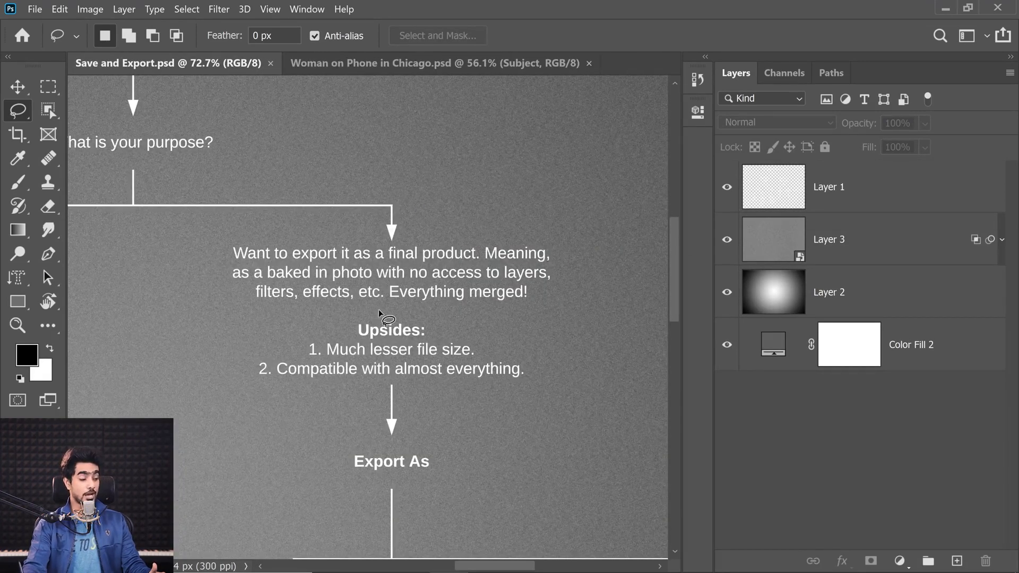
Examine the flowchart's Export As box and locate the matching command among the program's export options
left_click_drag(408, 437, 438, 443)
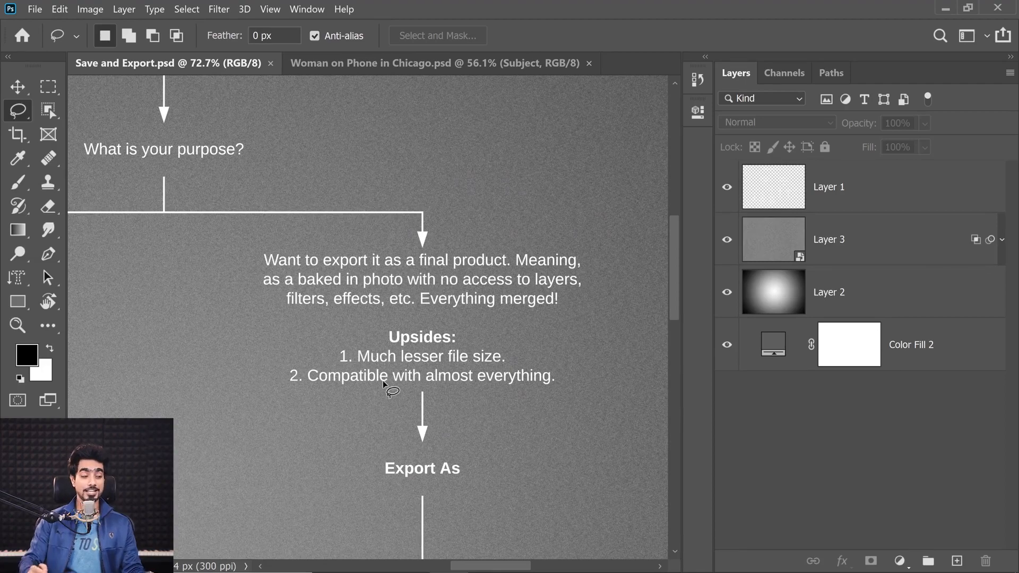
left_click_drag(418, 402, 367, 314)
key("ctrl")
key("ctrl")
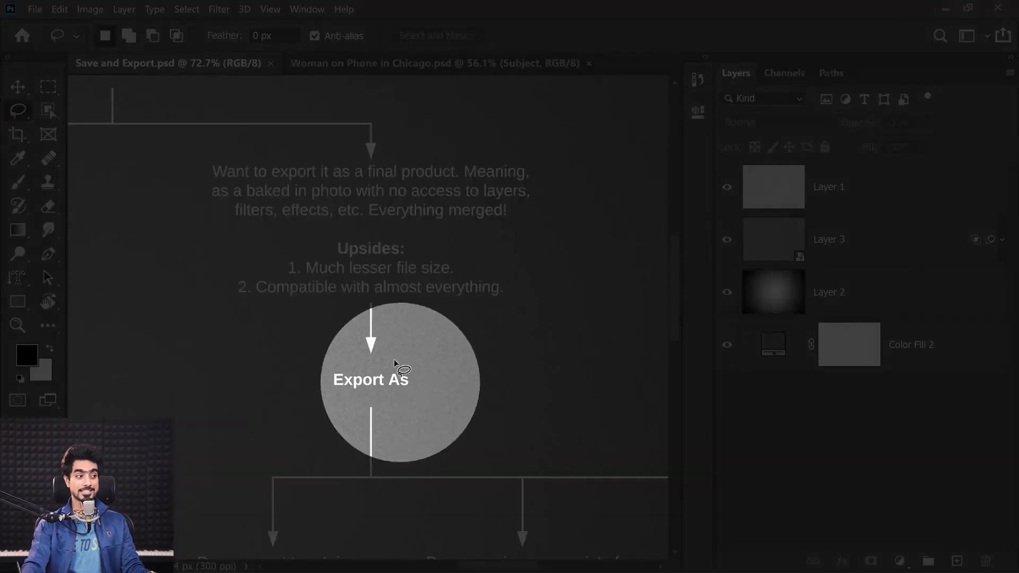
key("ctrl")
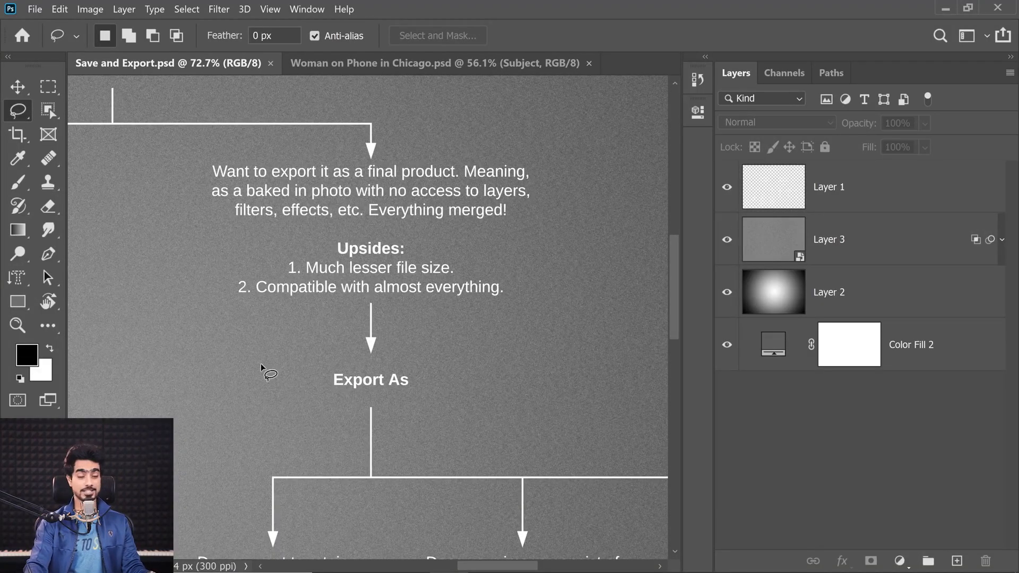
left_click(35, 9)
mouse_move(195, 225)
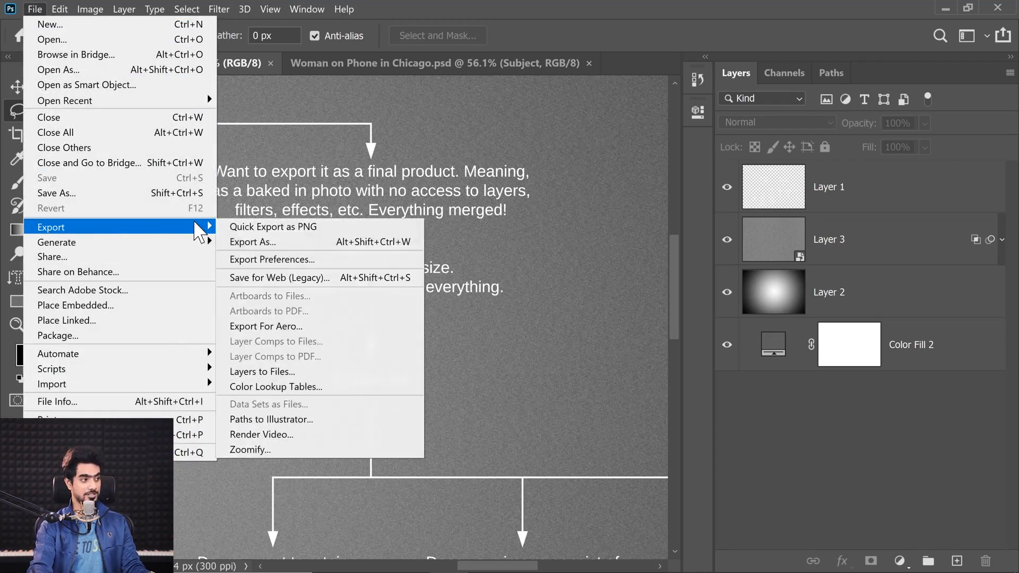
key("ctrl")
key("ctrl")
left_click(245, 243)
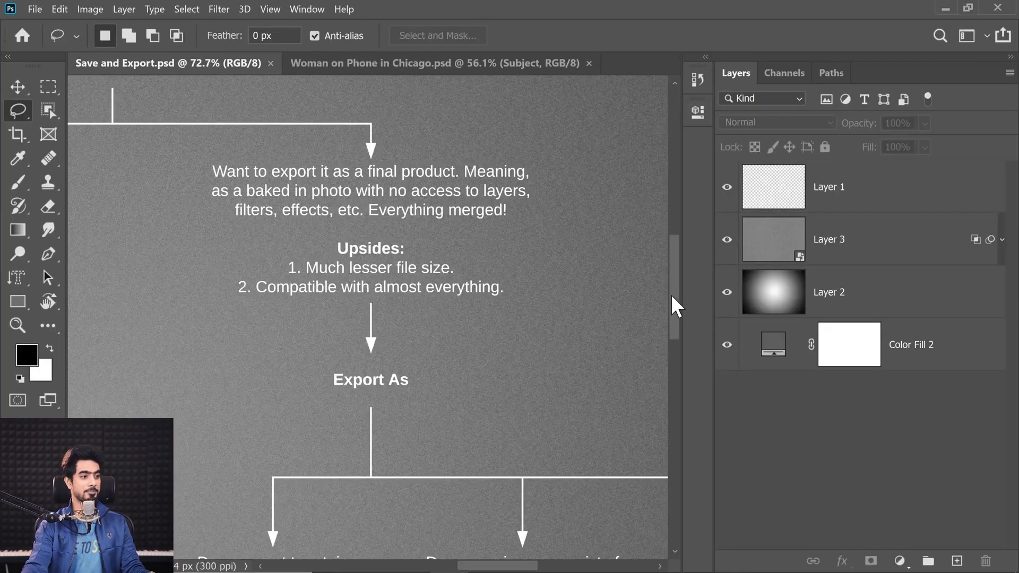
Check the flowchart's transparency, flat-graphics and photograph questions against the Chicago composite to find the suitable export format
left_click_drag(672, 297, 673, 336)
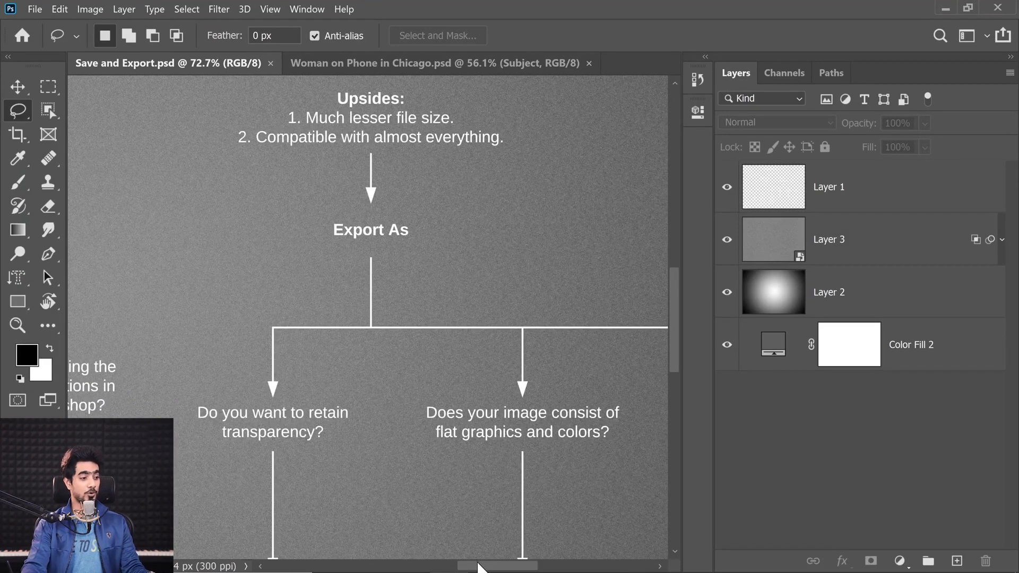
left_click_drag(479, 567, 509, 567)
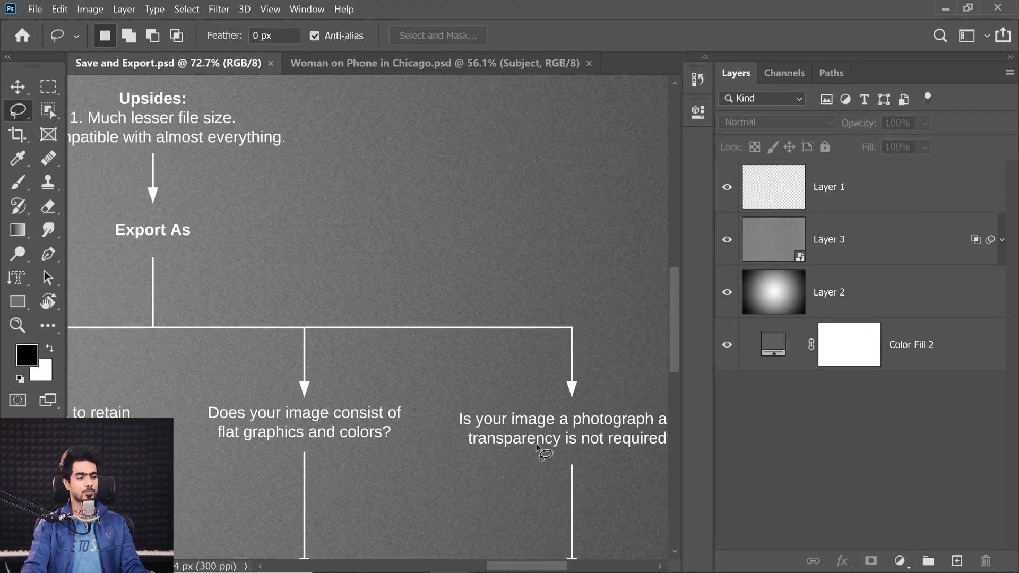
left_click_drag(514, 568, 525, 569)
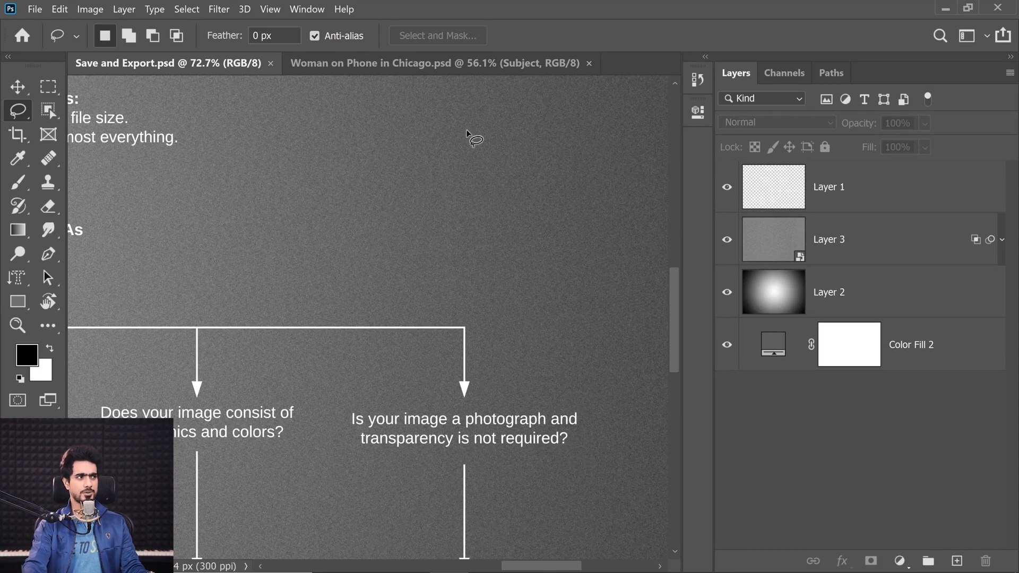
left_click(408, 63)
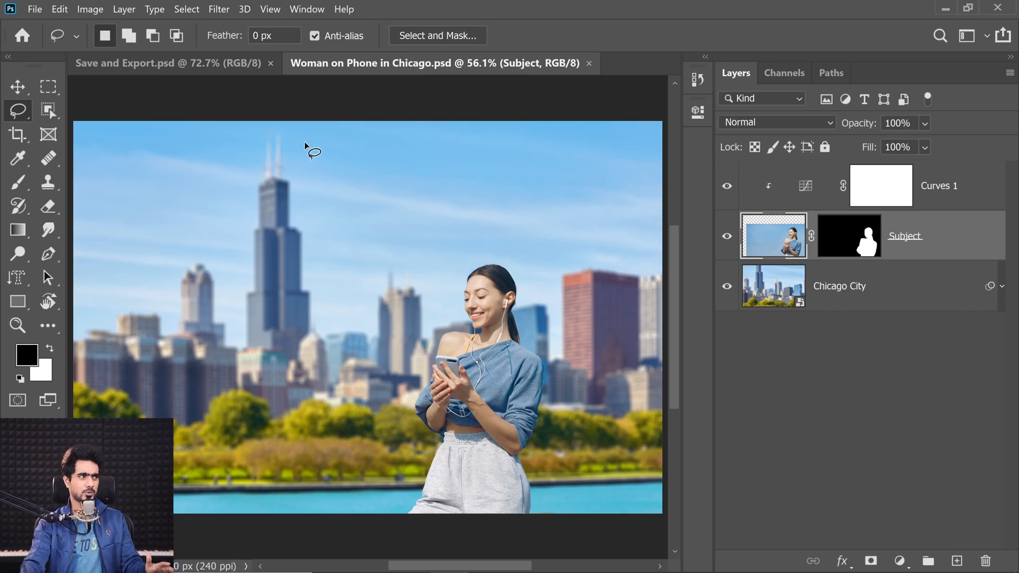
left_click(213, 62)
scroll(663, 334, "down", 3)
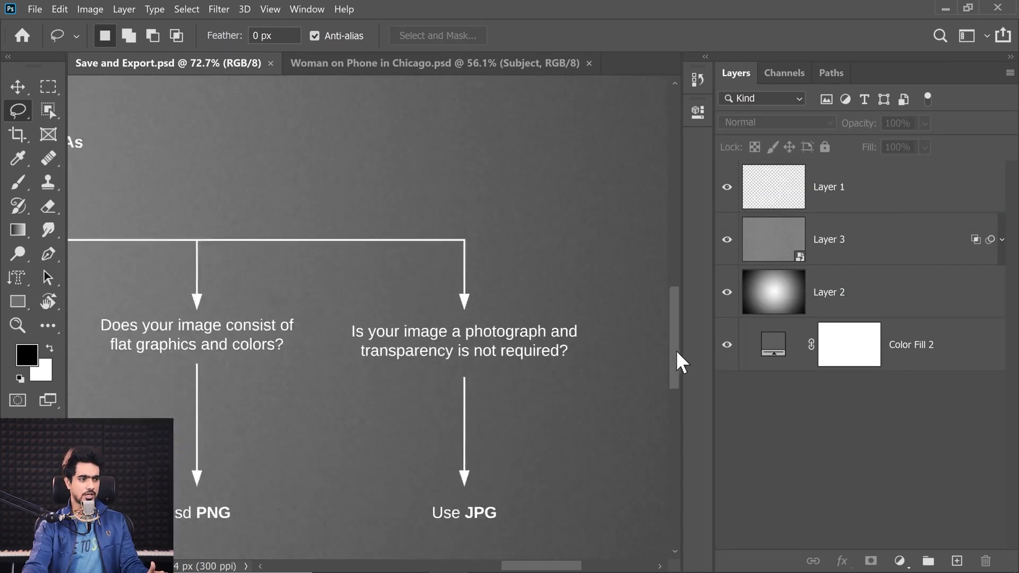
scroll(676, 351, "down", 3)
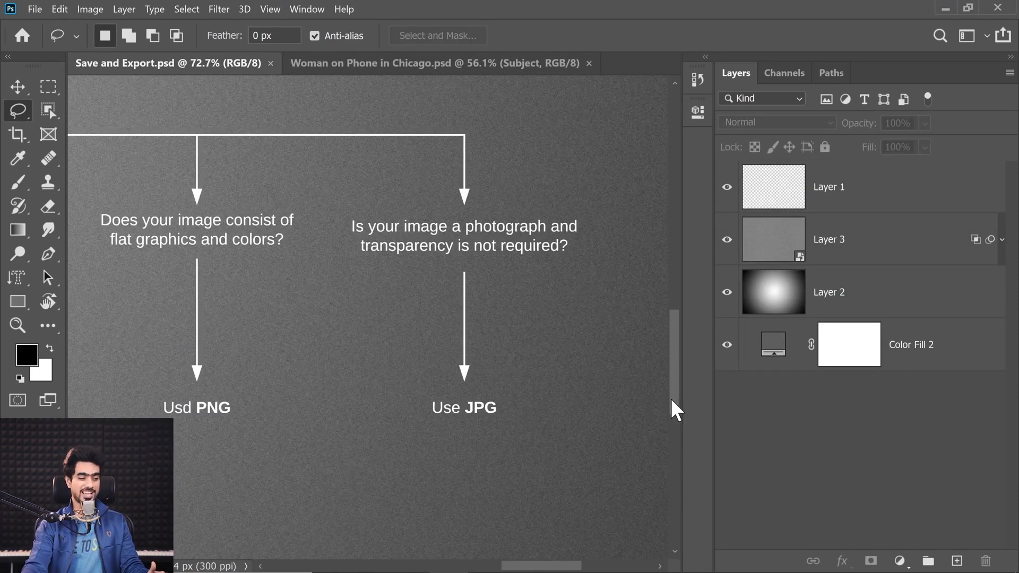
left_click_drag(670, 398, 670, 367)
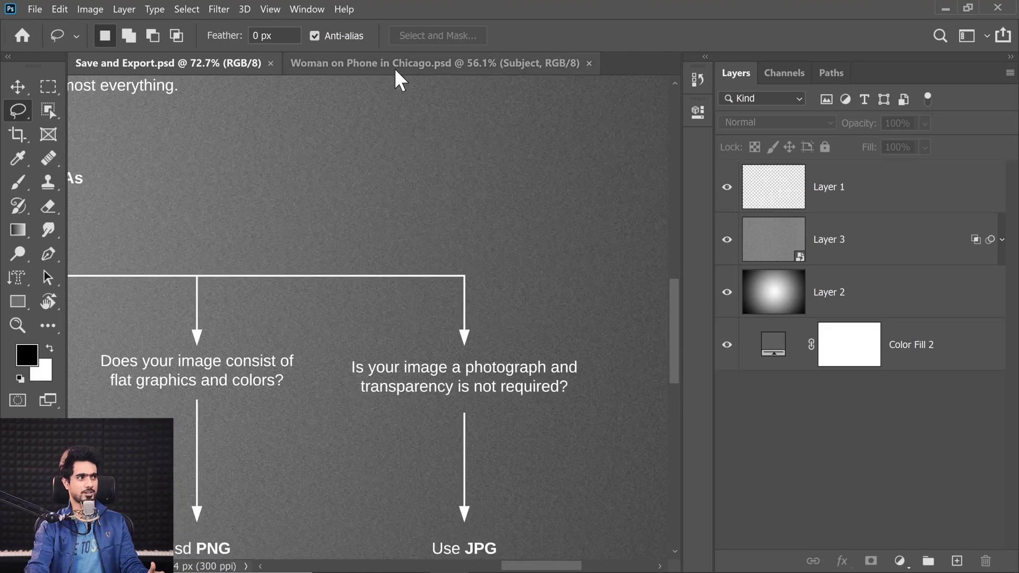
Examine the export commands and the Save As file types available for Woman on Phone in Chicago.psd, cancelling without saving
left_click(396, 70)
left_click(32, 7)
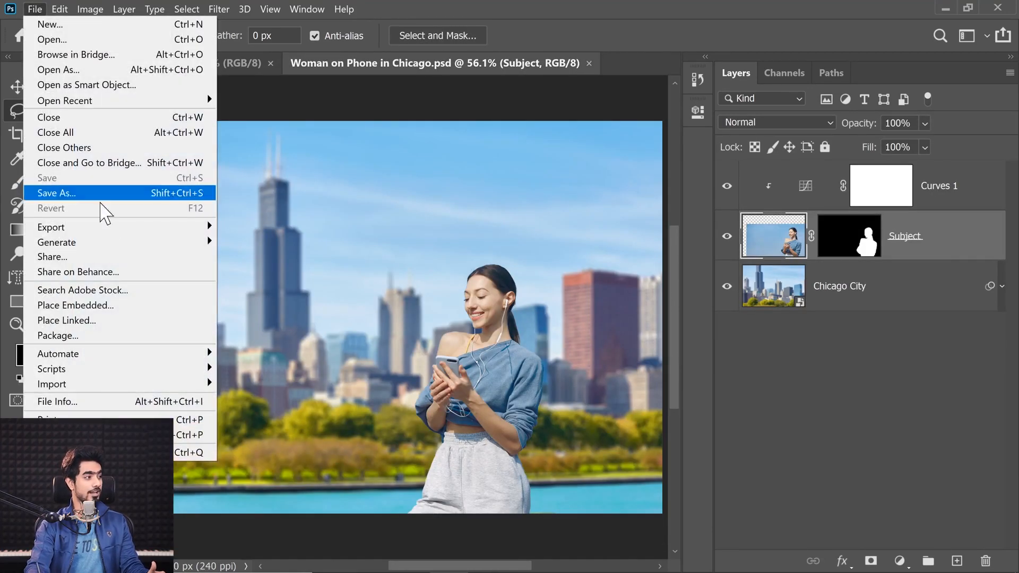
mouse_move(135, 228)
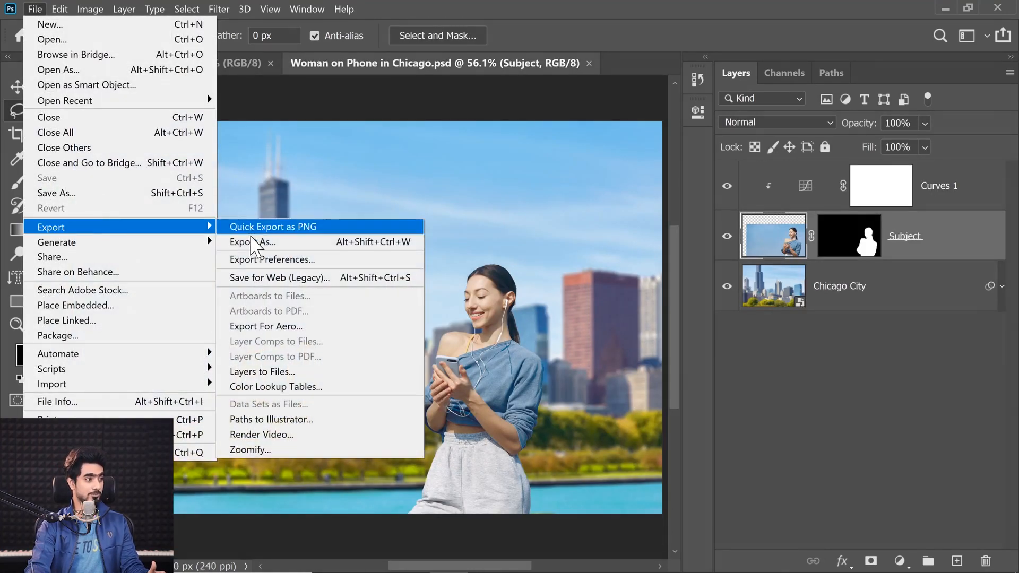
left_click(90, 193)
left_click(181, 370)
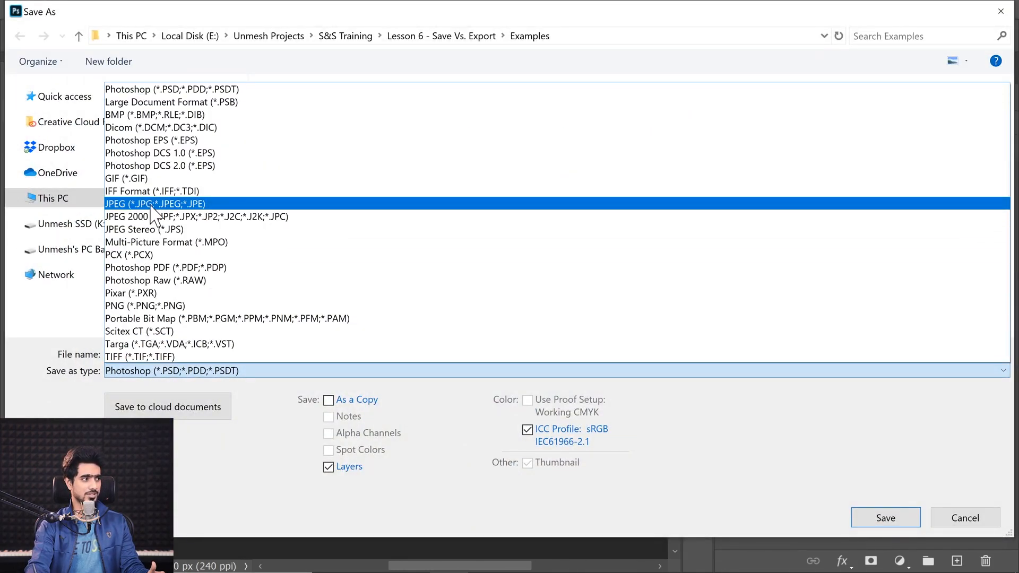
left_click(963, 517)
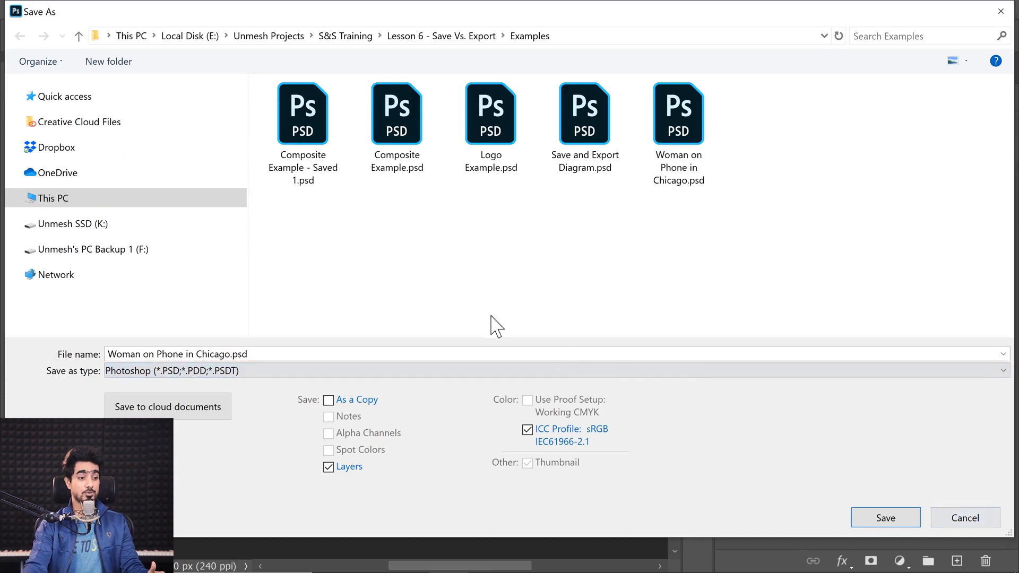
left_click(950, 512)
Export the Chicago composite with Export As in JPG format at 100% quality, naming the file Woman on Phone in Chicago - Final
left_click(34, 9)
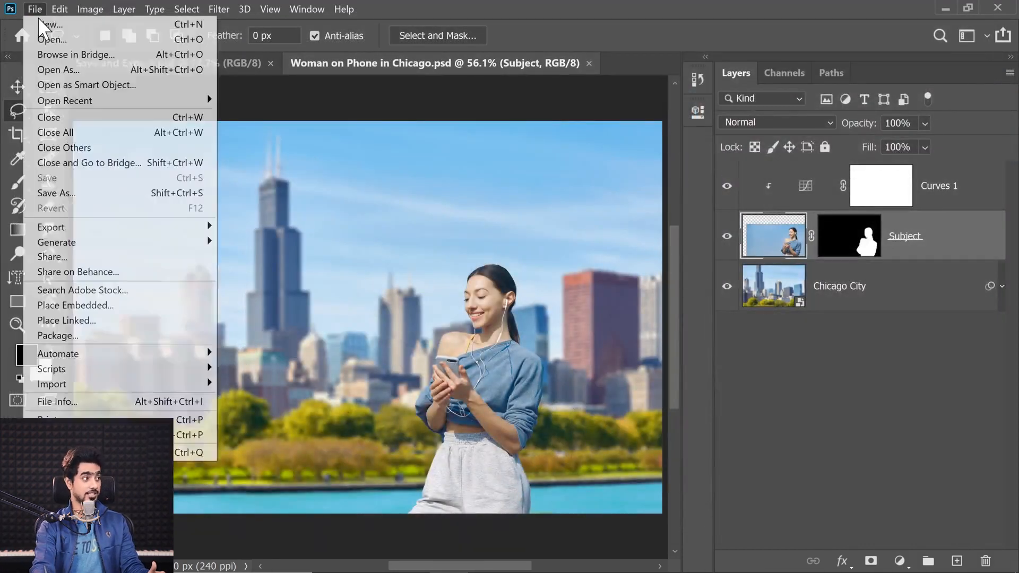
mouse_move(125, 234)
left_click(268, 241)
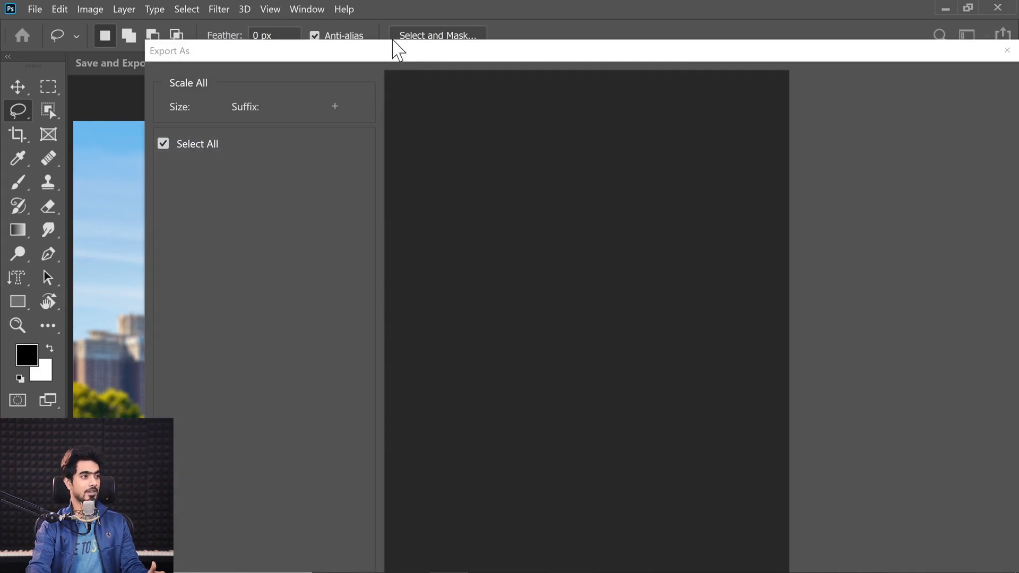
left_click_drag(421, 49, 245, 46)
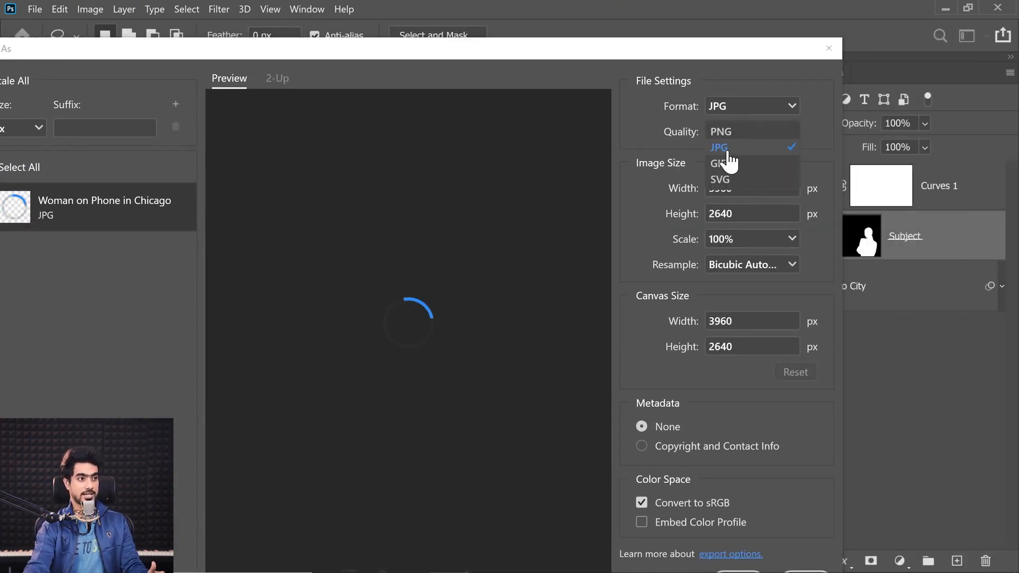
left_click(725, 145)
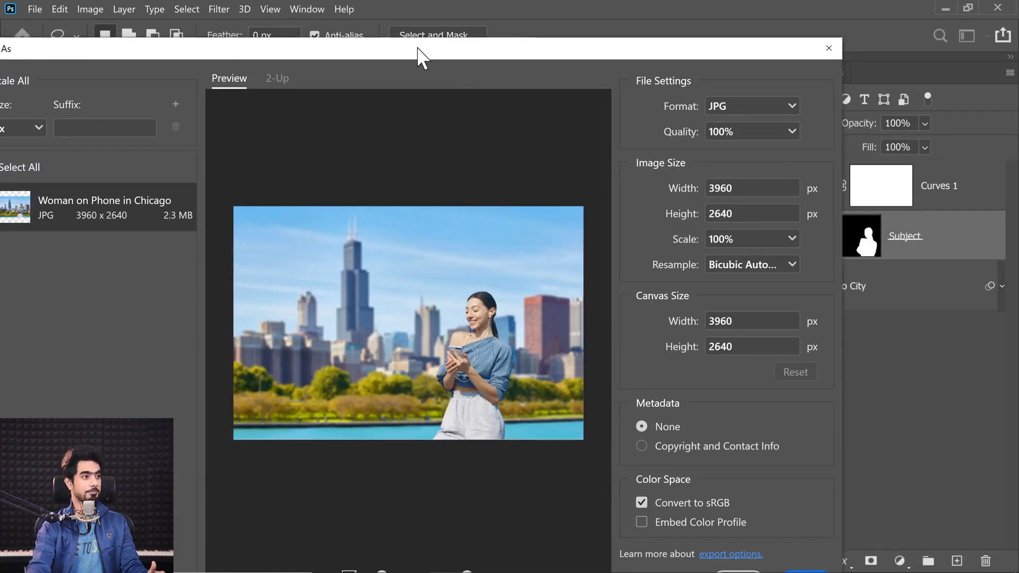
left_click_drag(418, 49, 473, 30)
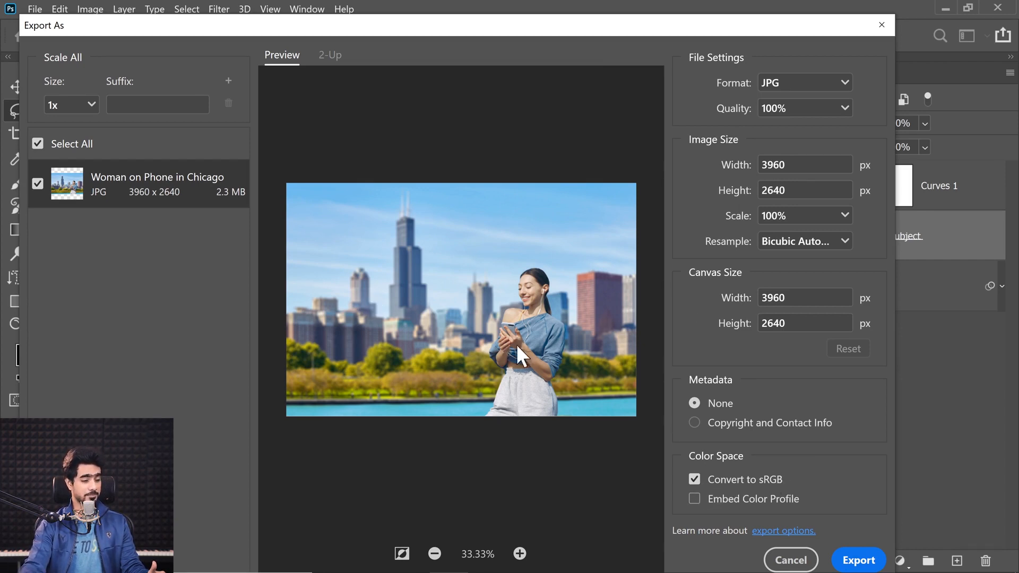
left_click(858, 562)
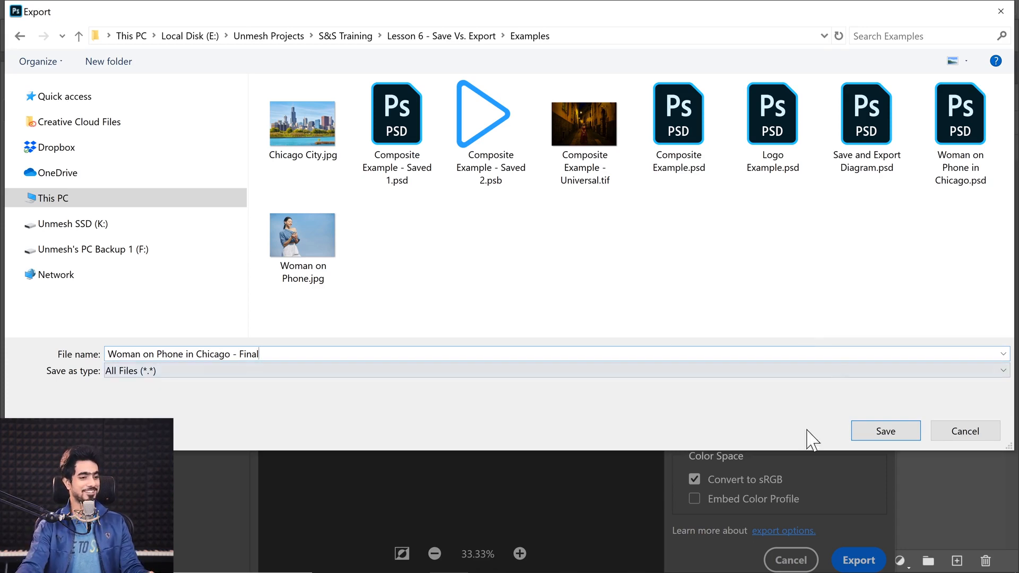
left_click(881, 432)
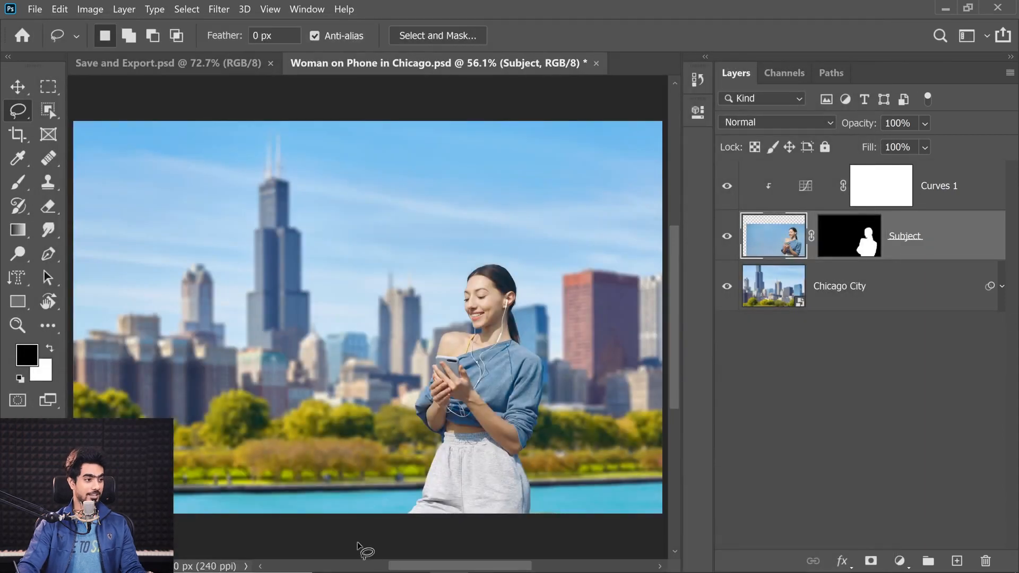
Switch to File Explorer, compare the exported JPG with the PSD, and open Woman on Phone in Chicago - Final.jpg in Photoshop for inspection
mouse_move(369, 570)
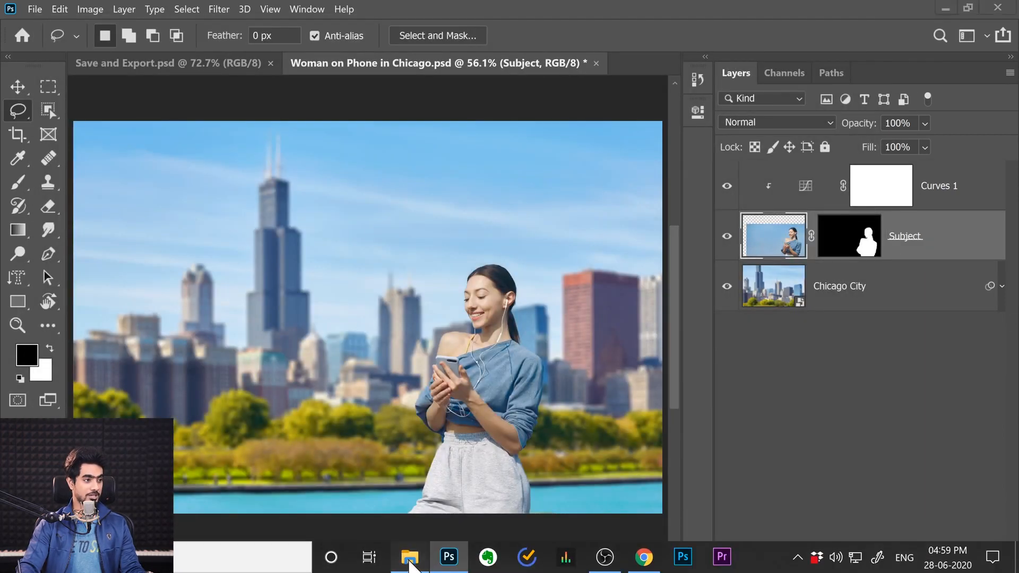
left_click(410, 562)
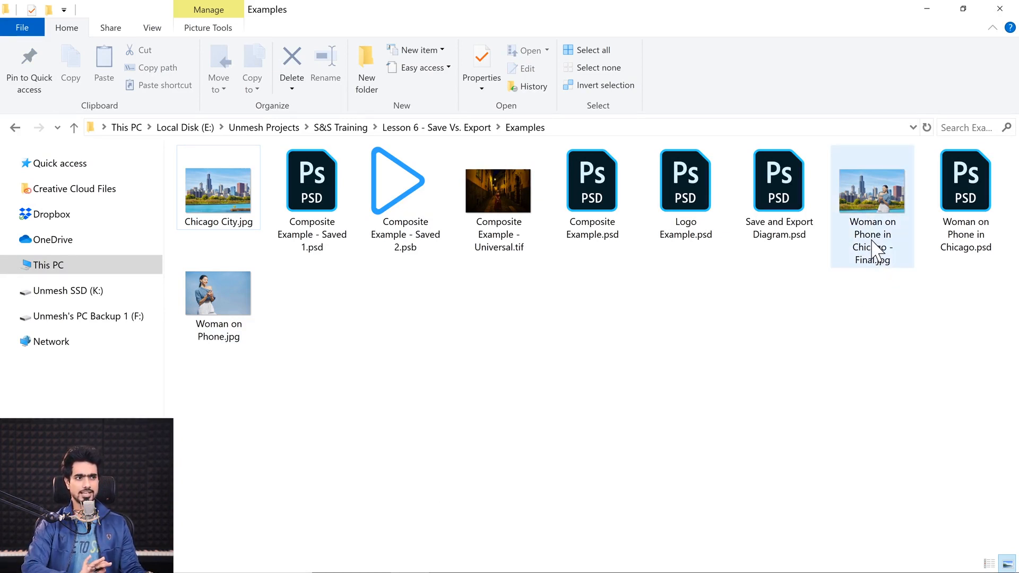
mouse_move(877, 251)
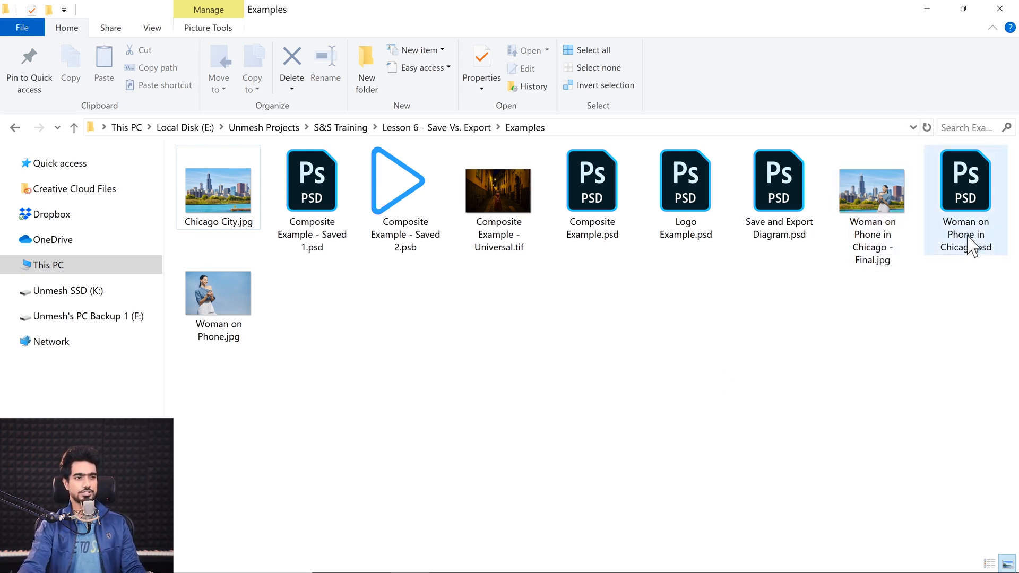
mouse_move(970, 243)
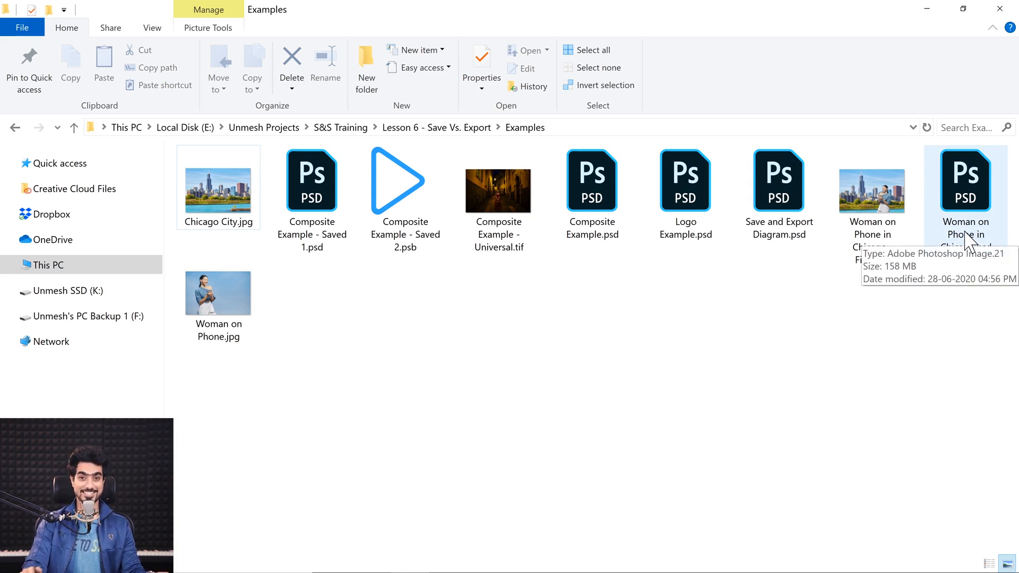
left_click(855, 265)
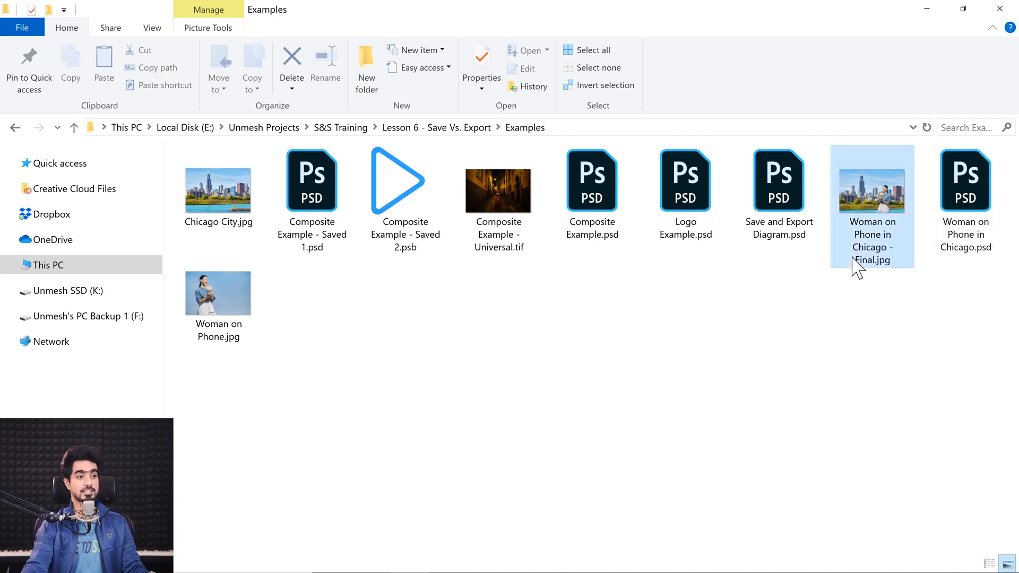
left_click_drag(858, 221, 653, 69)
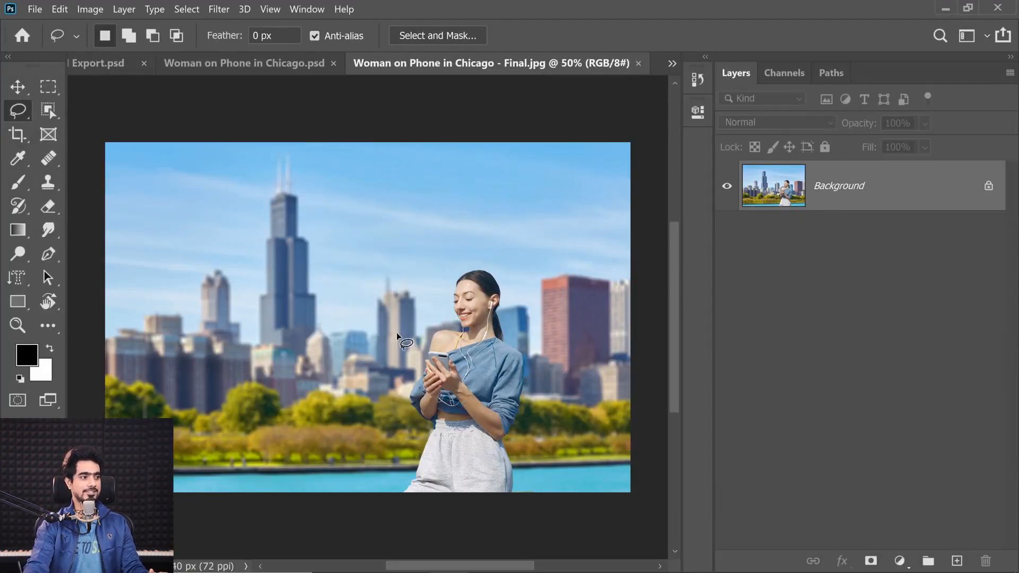
scroll(421, 257, "up", 1)
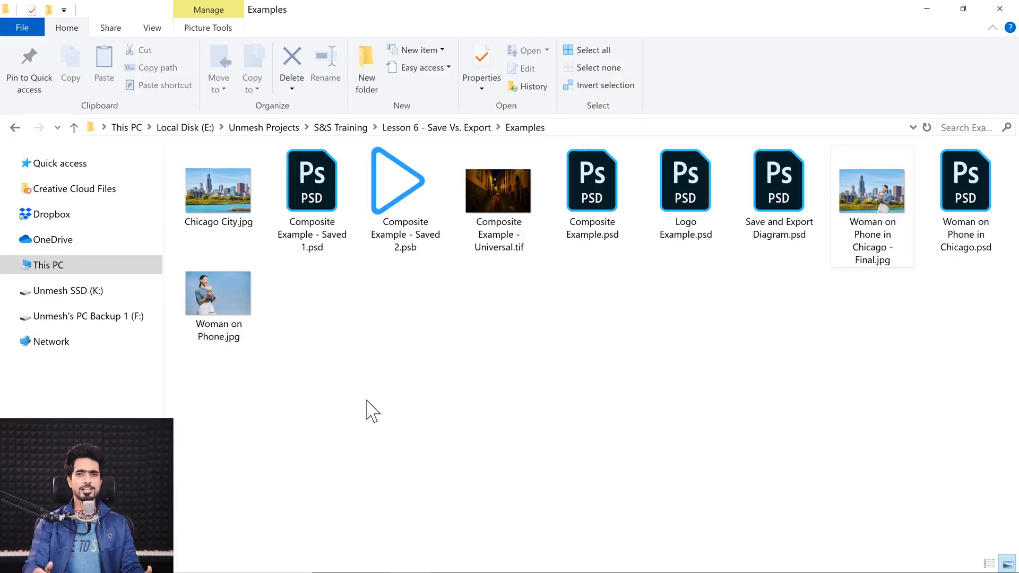
Open Logo Example.psd from the Examples folder, inspect its layers by toggling their visibility, and leave only Luxury Purple Background hidden
double_click(687, 234)
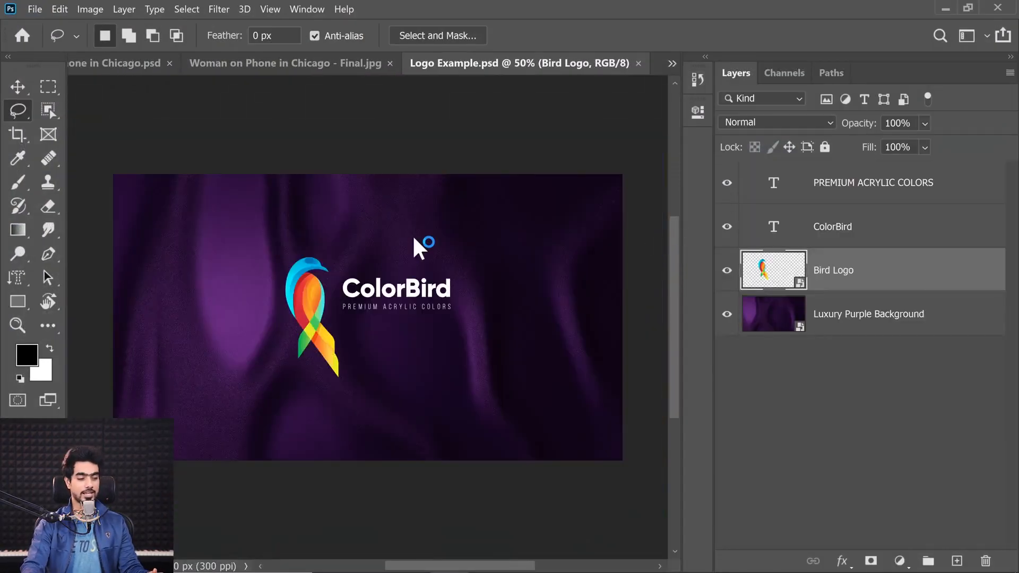
left_click_drag(726, 271, 726, 182)
left_click(726, 315)
left_click(726, 314)
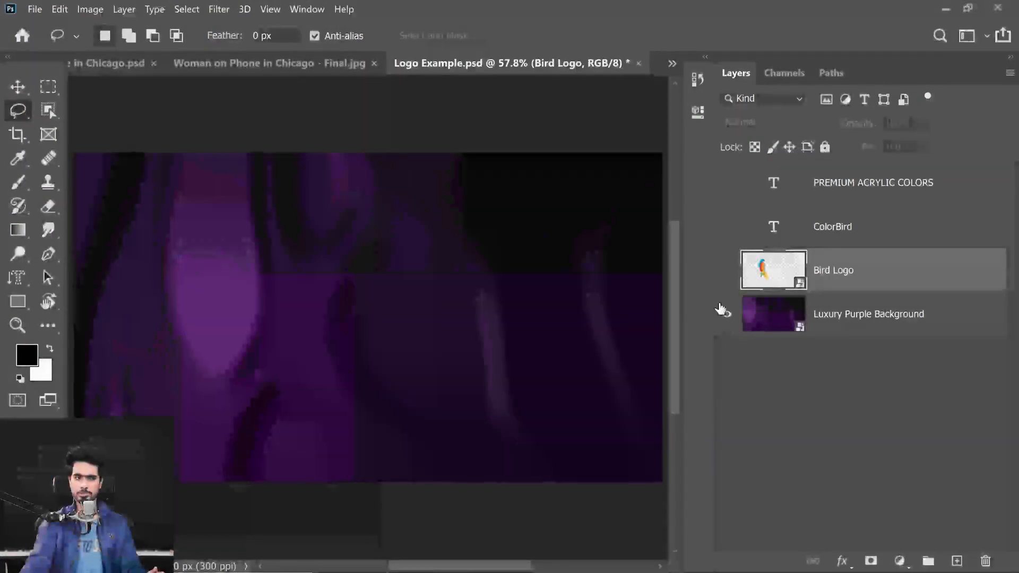
left_click(726, 271)
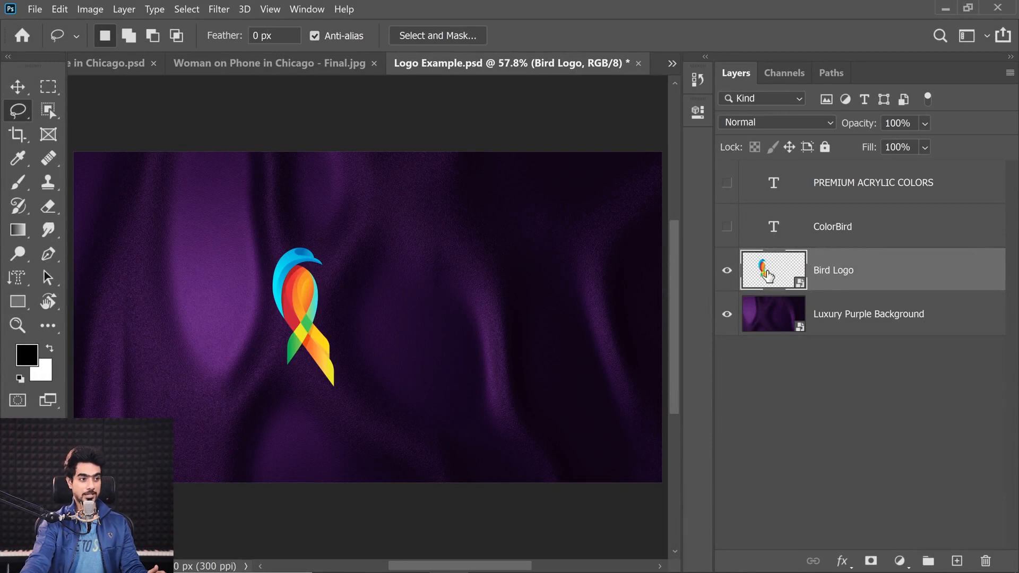
left_click(726, 228)
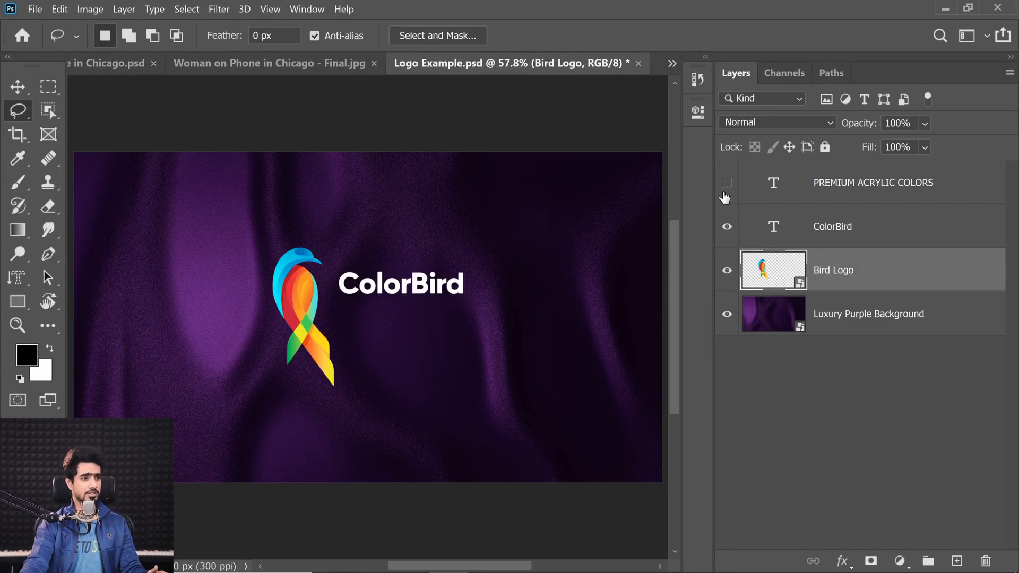
left_click(726, 183)
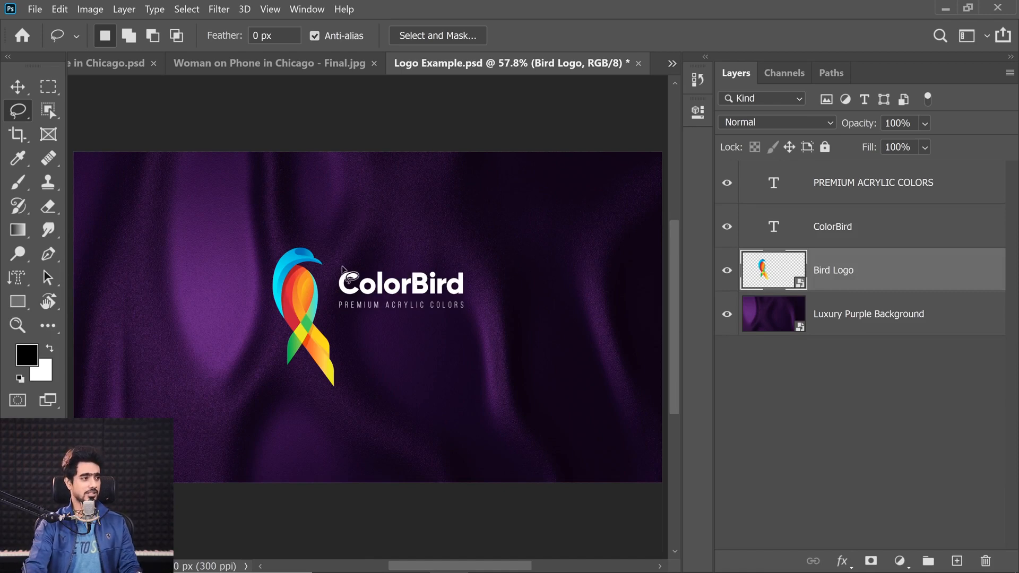
left_click_drag(347, 262, 363, 263)
left_click_drag(423, 298, 357, 288)
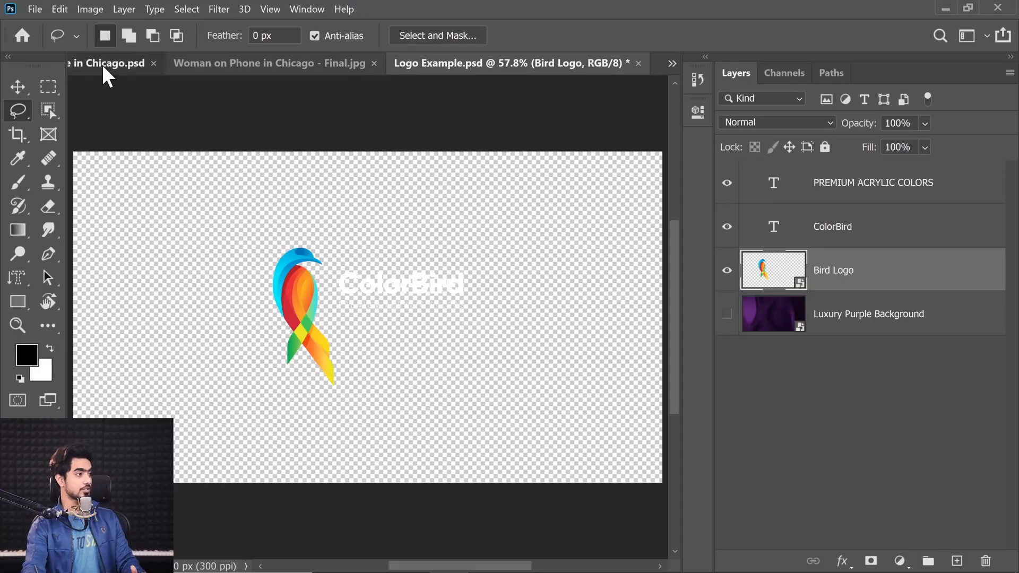
Close Woman on Phone in Chicago.psd with its changes saved and close the exported Woman on Phone in Chicago - Final.jpg
left_click(104, 65)
left_click(381, 64)
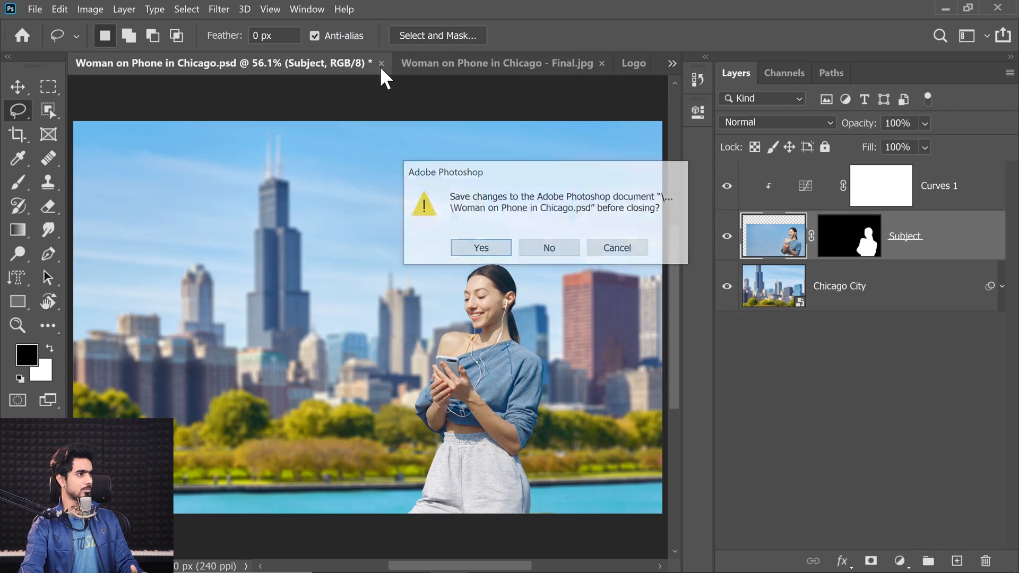
left_click(480, 250)
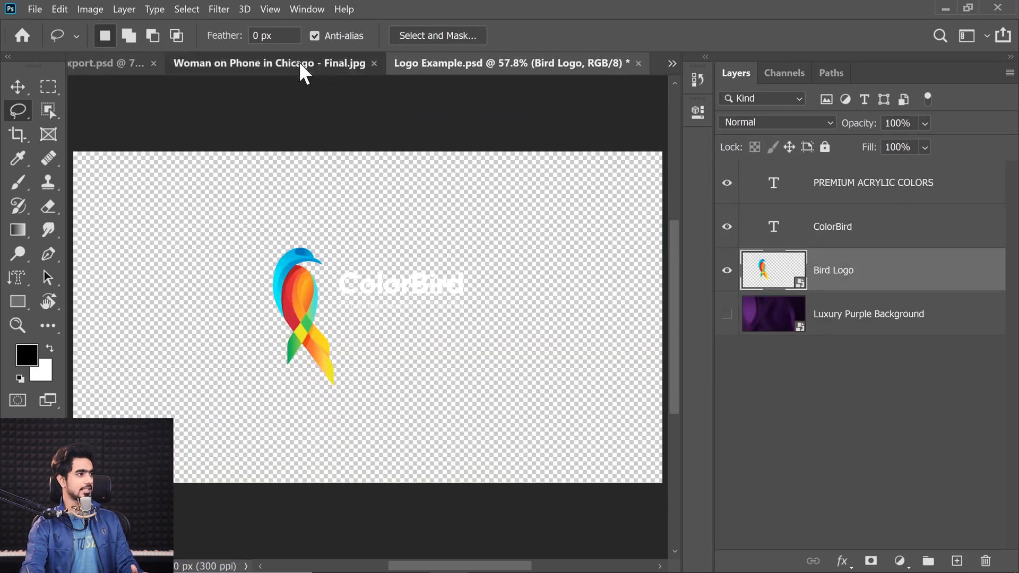
left_click(300, 65)
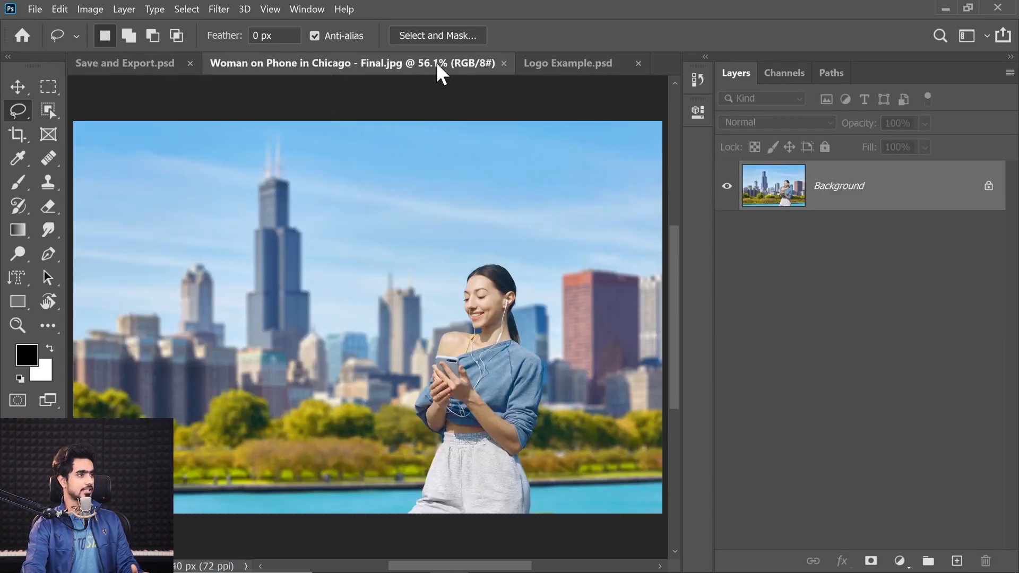
left_click(499, 64)
Check the transparency question in the flowchart's Export As branch for the logo's format, and return to Logo Example.psd
left_click(201, 69)
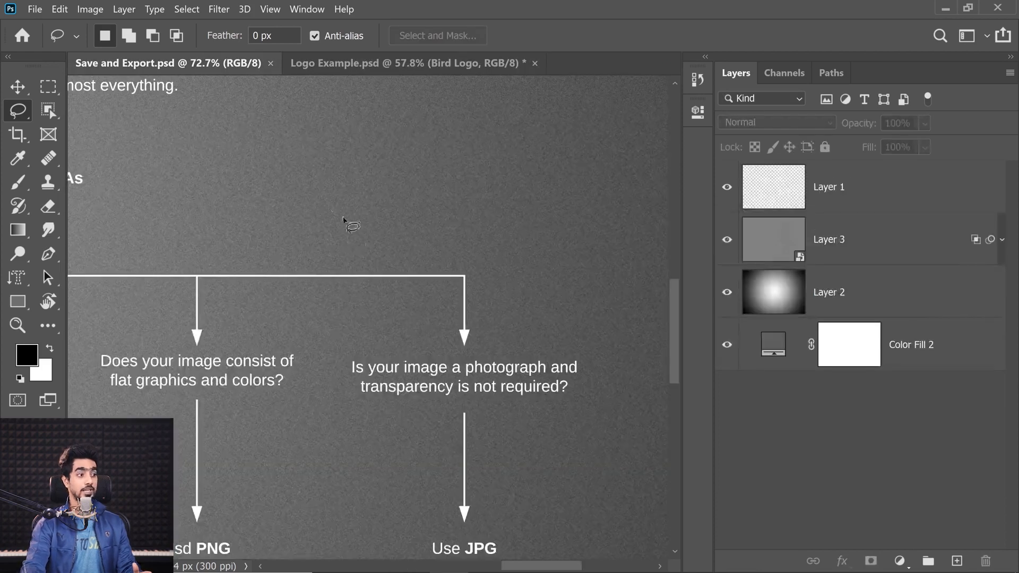
left_click_drag(263, 360, 389, 323)
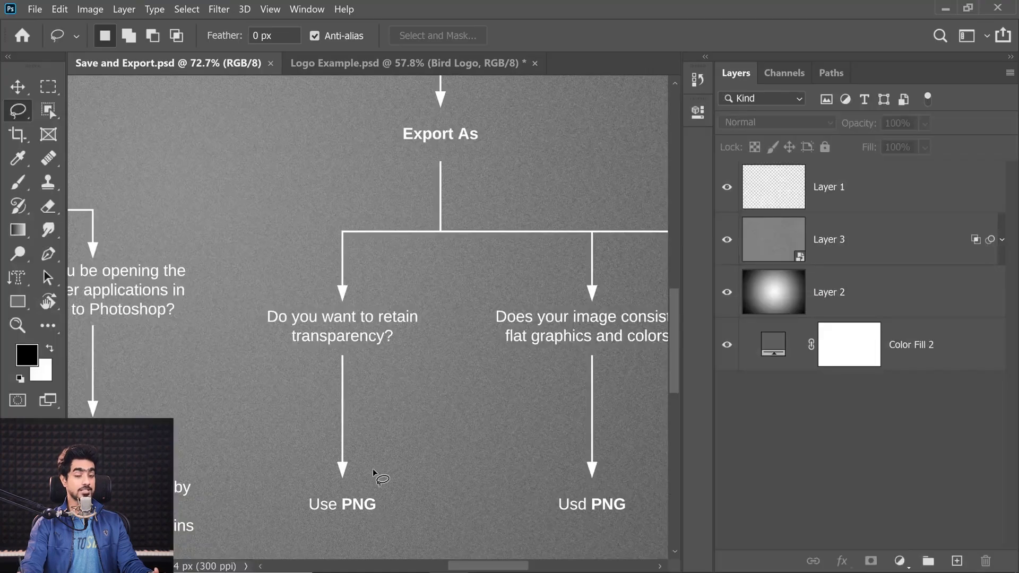
left_click(337, 65)
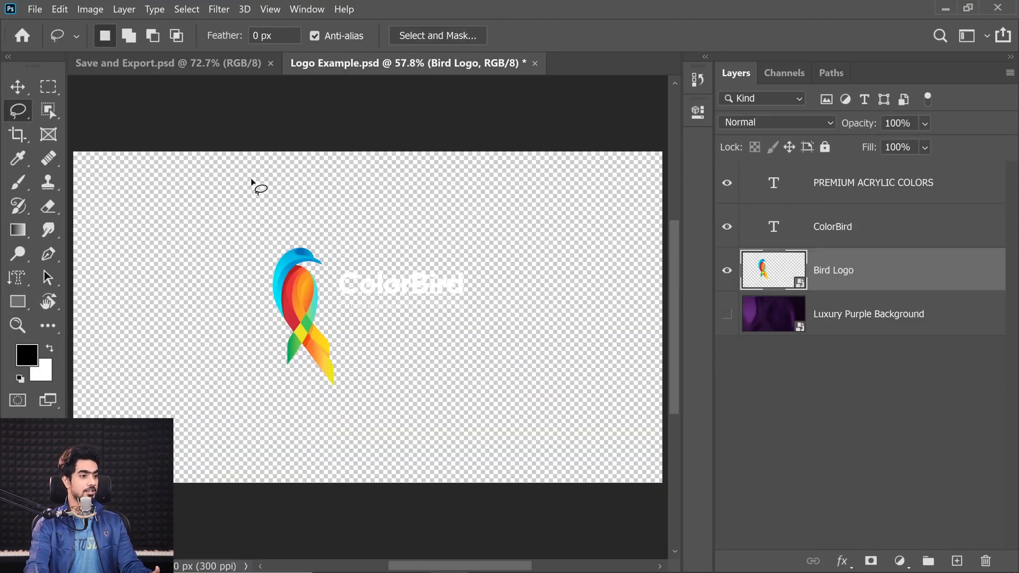
Set up Export As for the logo in PNG format, comparing the preview without transparency and leaving Transparency enabled
left_click(34, 10)
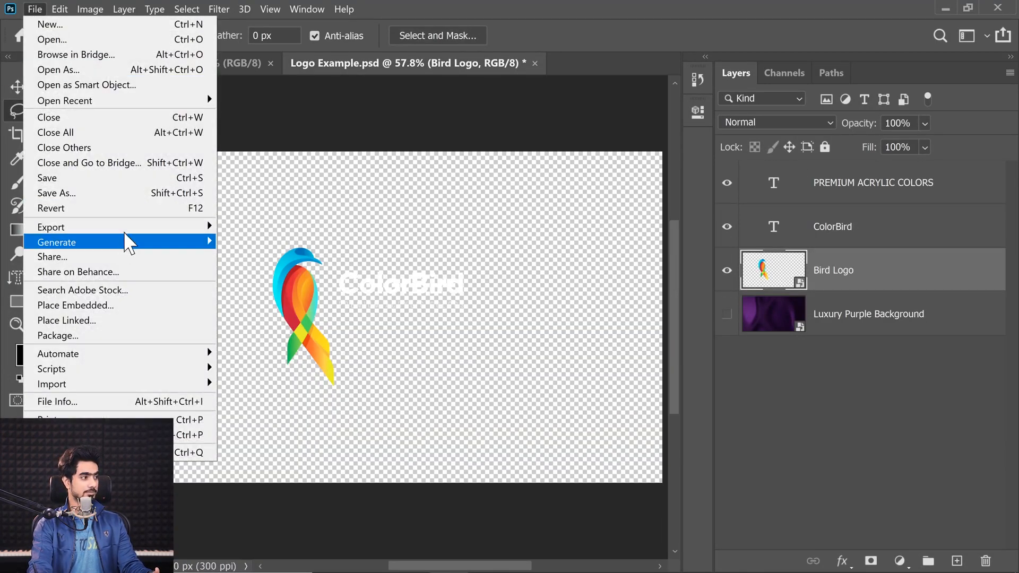
mouse_move(127, 227)
left_click(250, 242)
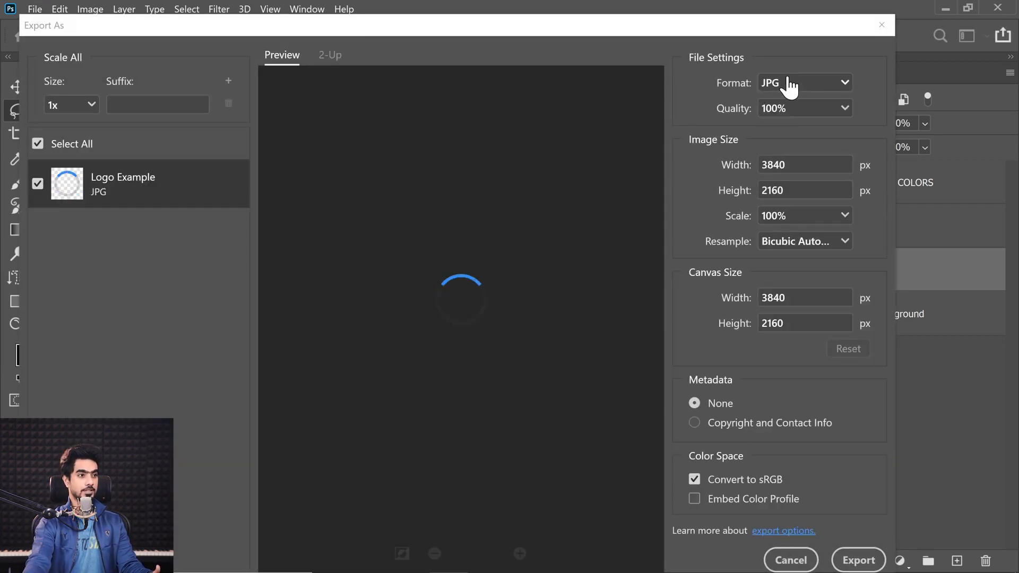
left_click(784, 85)
left_click(779, 108)
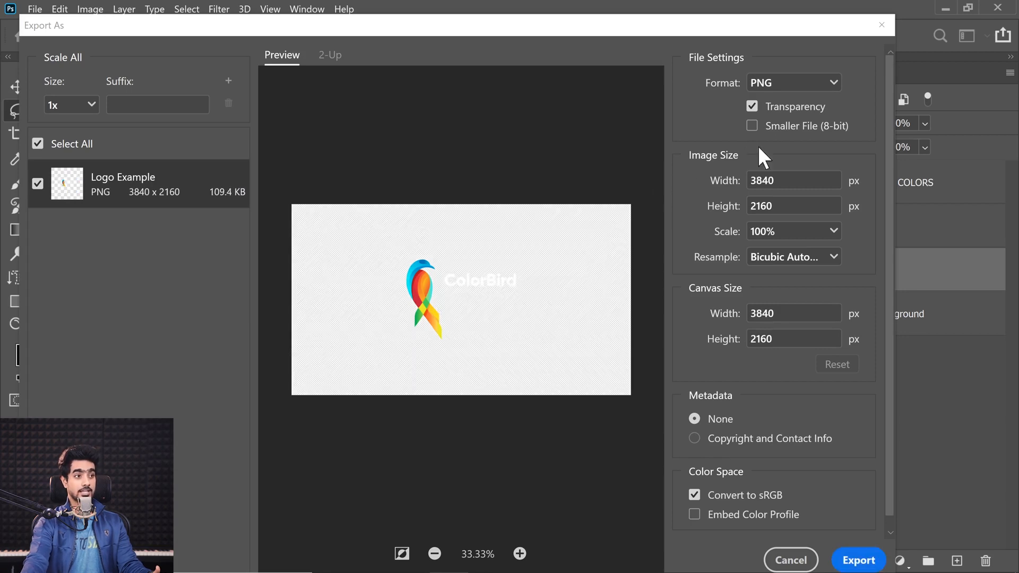
left_click(752, 106)
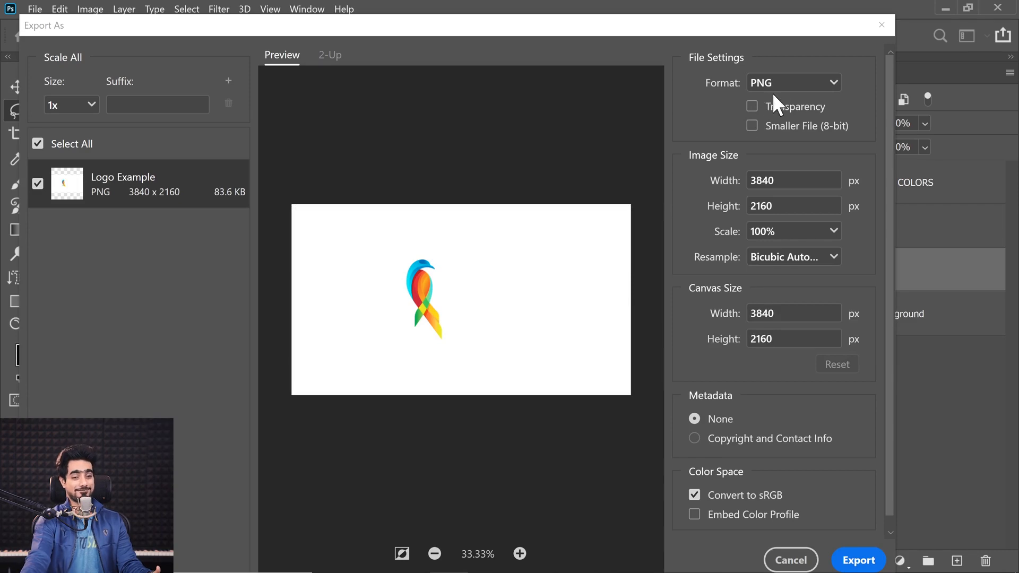
left_click(752, 106)
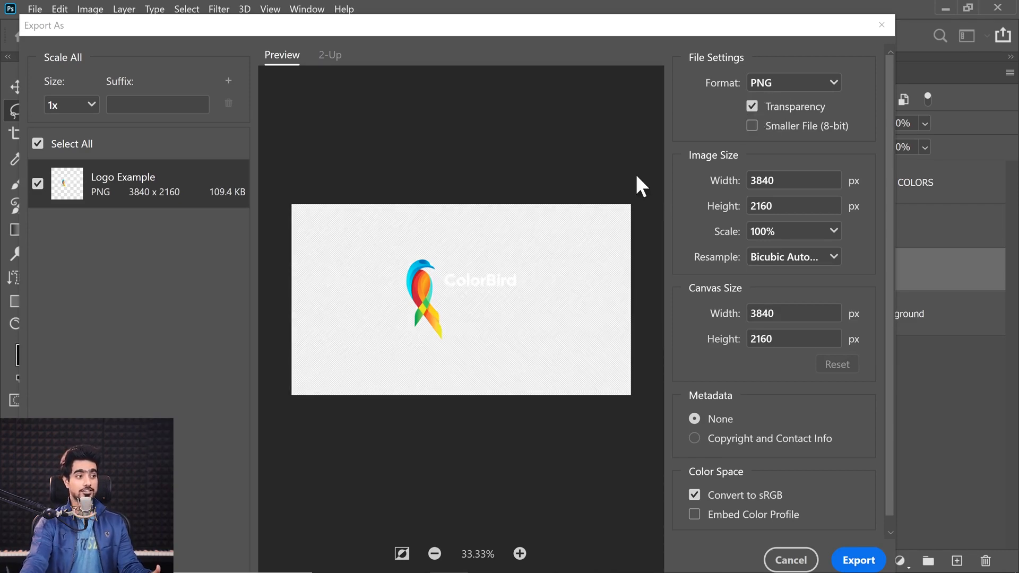
Export the logo to the Examples folder as Logo Example - Transparent.png
left_click(854, 559)
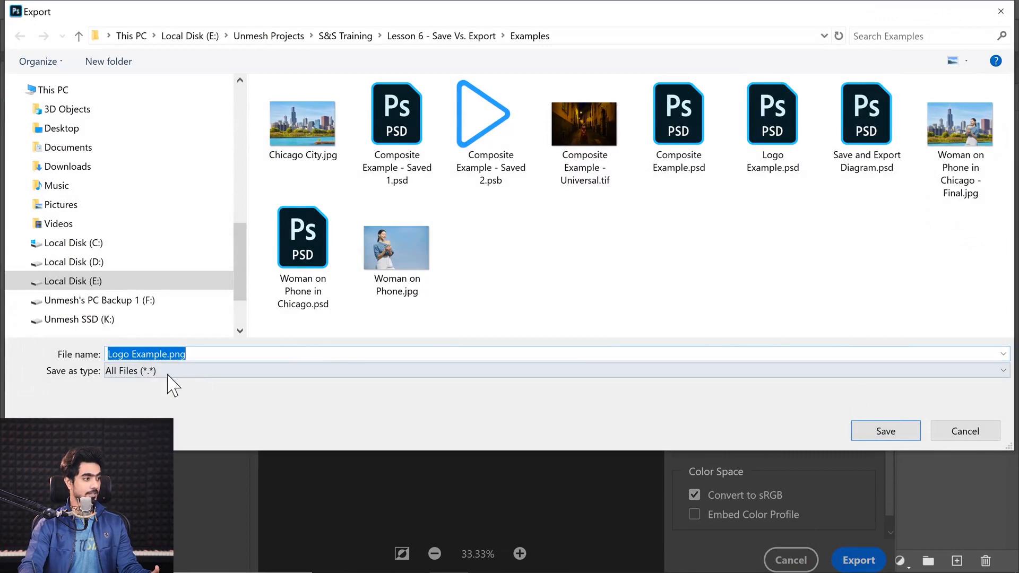
left_click(153, 354)
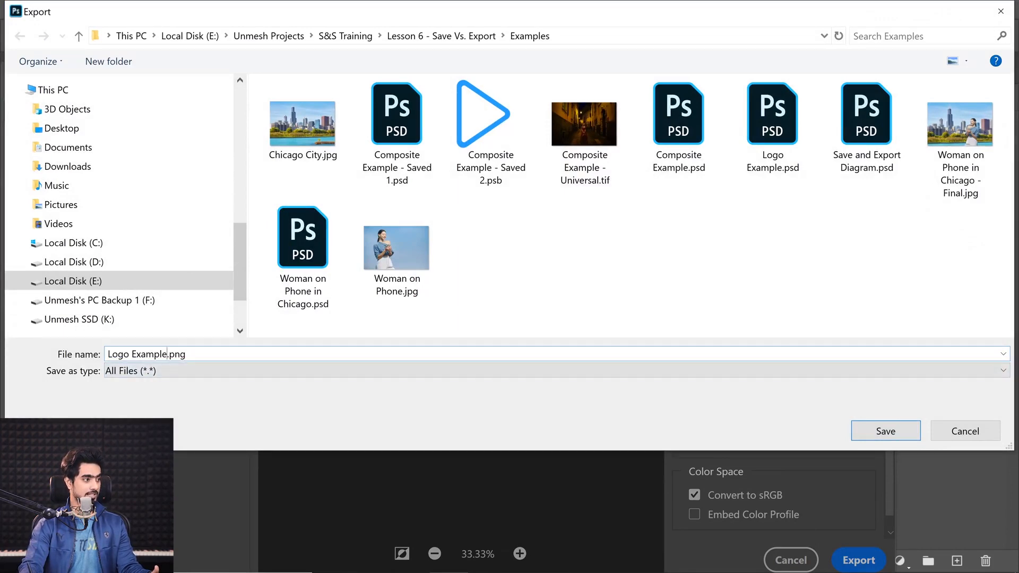
type("- Transparent")
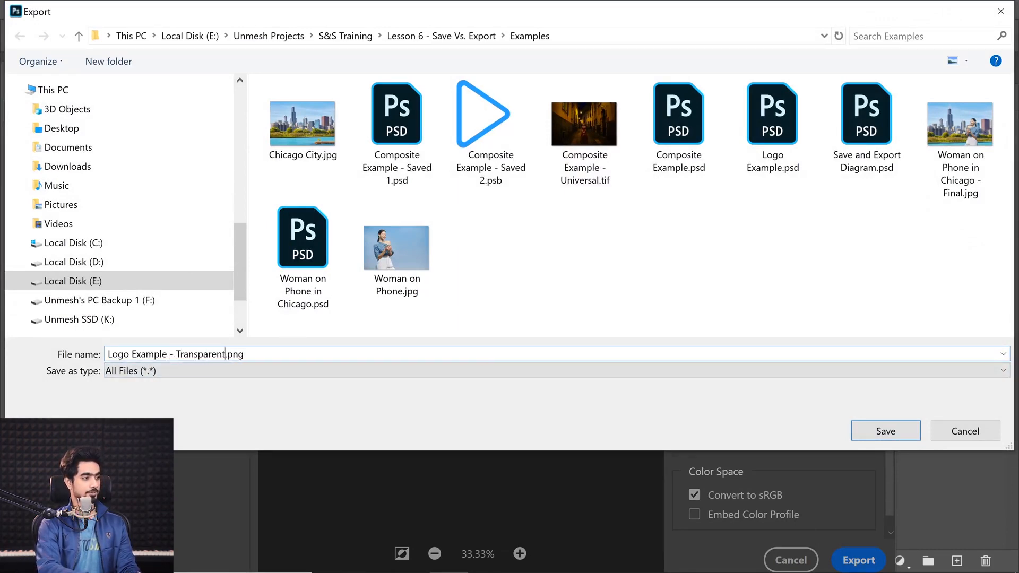
key("Return")
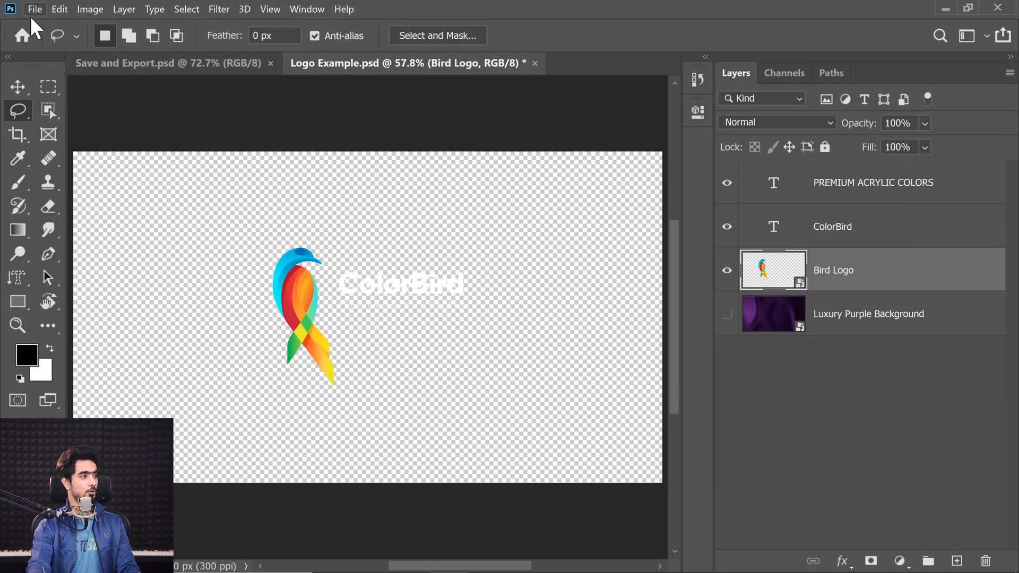
Open Composite Example - Universal.tif from the Examples folder with Adobe Photoshop 2020 and fit it on screen
left_click(413, 562)
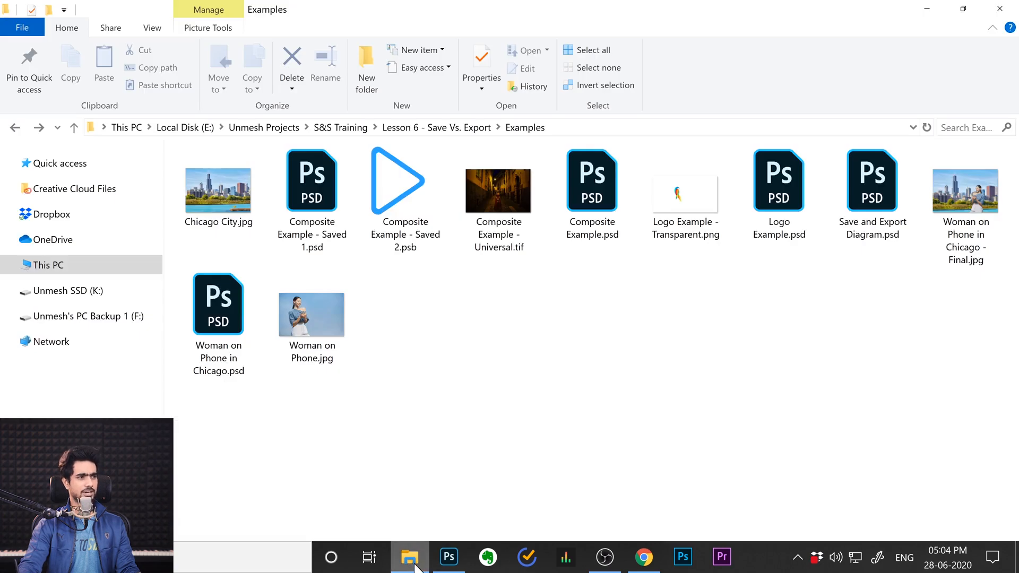
double_click(514, 206)
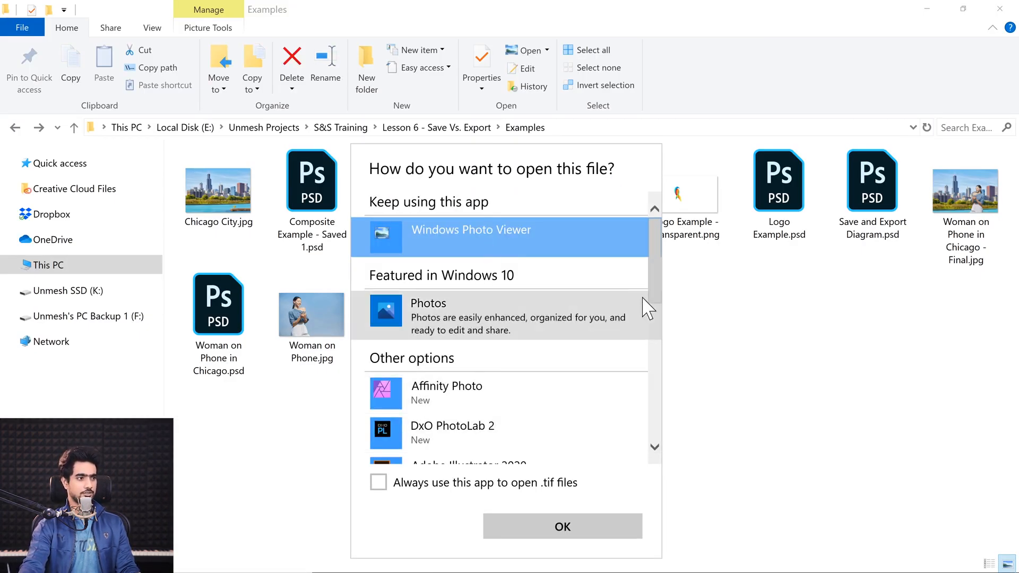
left_click_drag(648, 302, 653, 364)
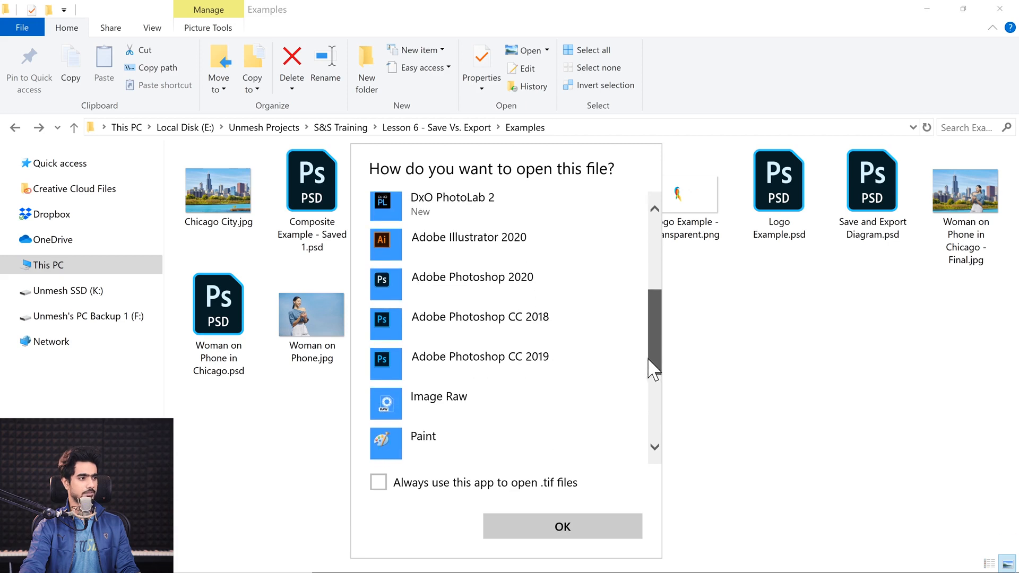
left_click(537, 267)
left_click(588, 523)
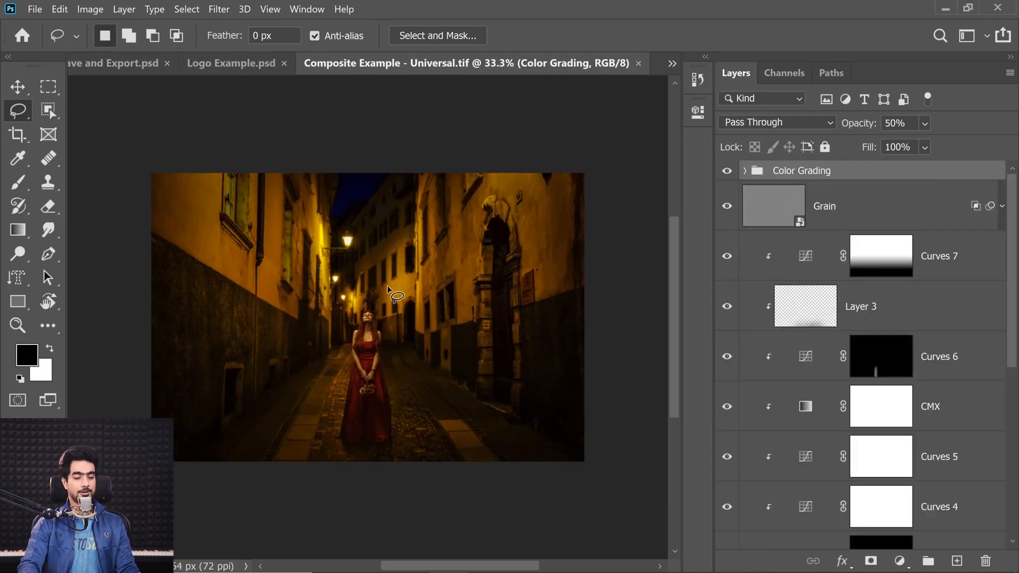
key("ctrl+0")
Place Logo Example - Transparent.png from the Examples folder over the lower-right part of the street composite and inspect it up close
left_click(409, 557)
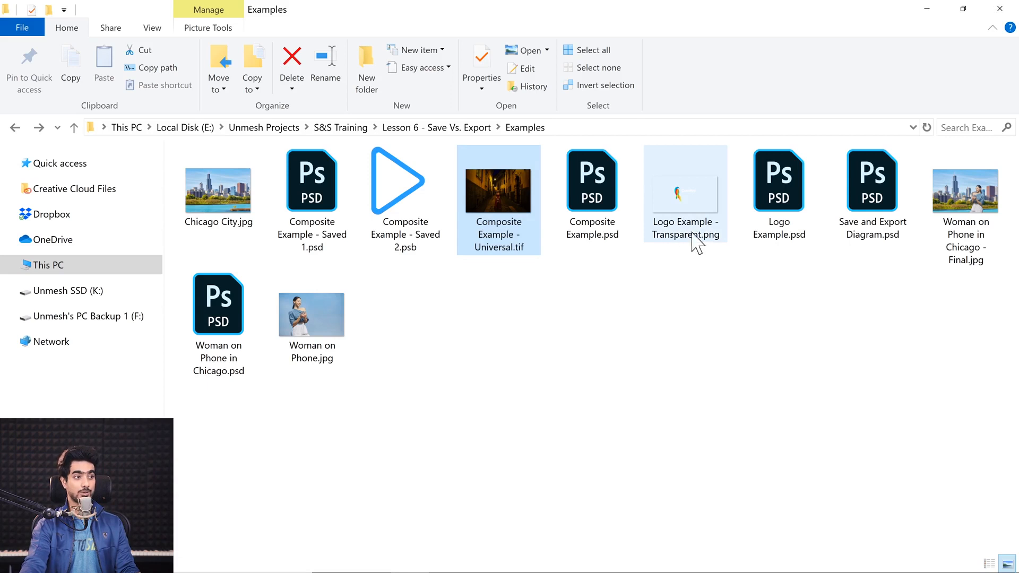
left_click_drag(701, 210, 408, 317)
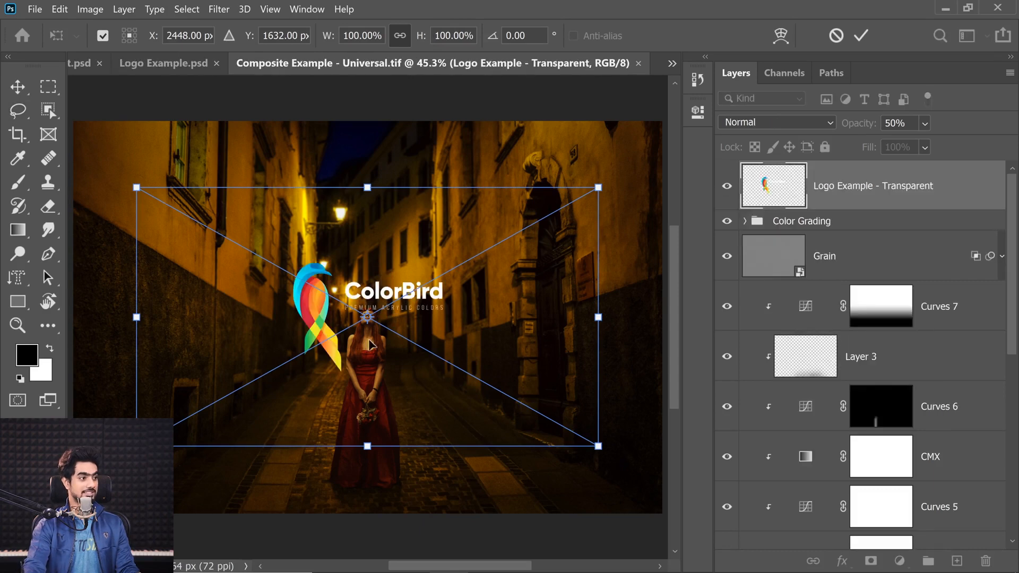
left_click_drag(370, 345, 548, 472)
key("Return")
key("l")
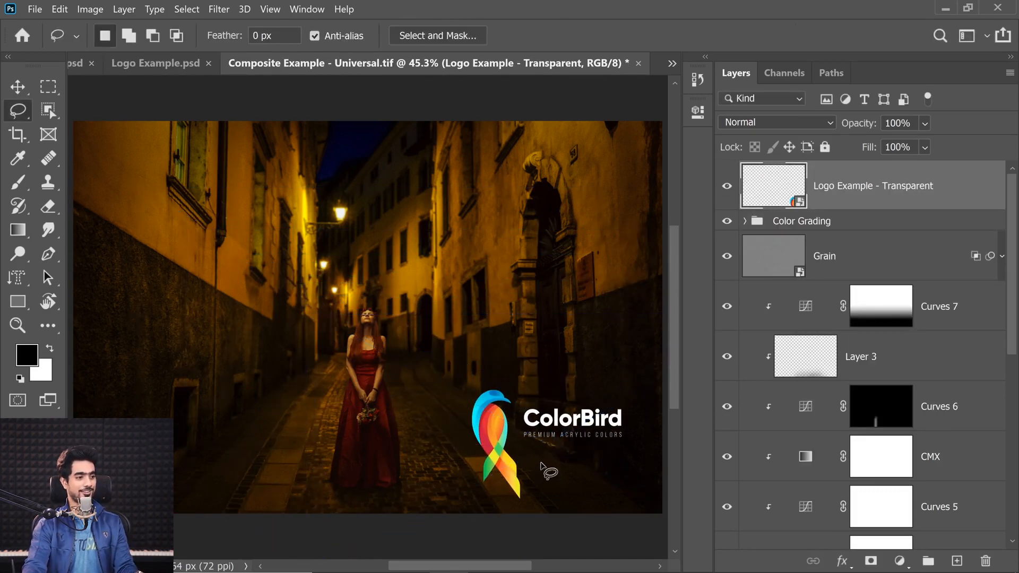
left_click_drag(553, 420, 615, 420)
left_click_drag(573, 309, 378, 284)
mouse_move(396, 346)
left_mouse_down()
mouse_move(382, 345)
mouse_move(383, 354)
left_mouse_up()
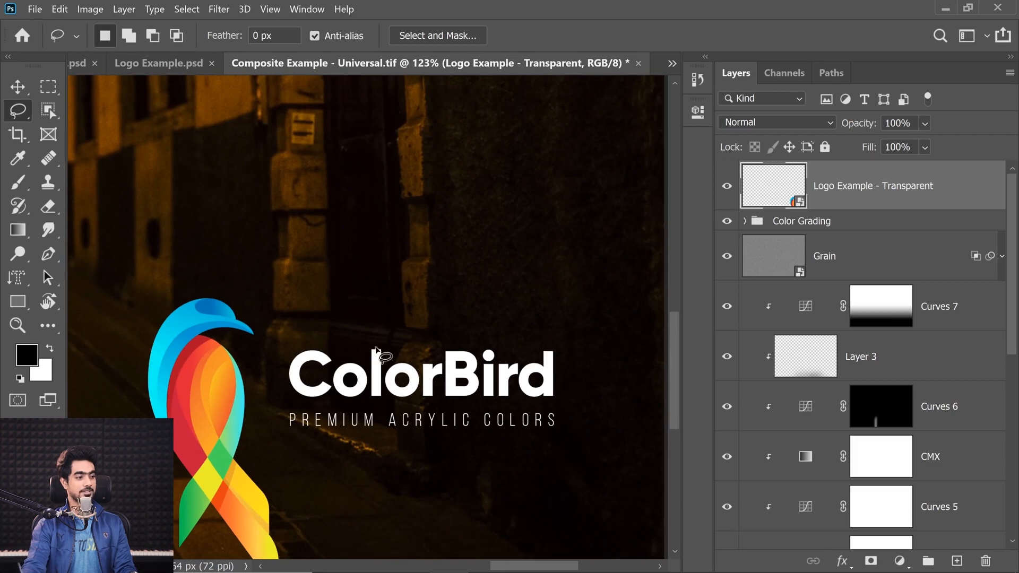
Return to Logo Example.psd and set the ColorBird text color to 000000
left_click(163, 64)
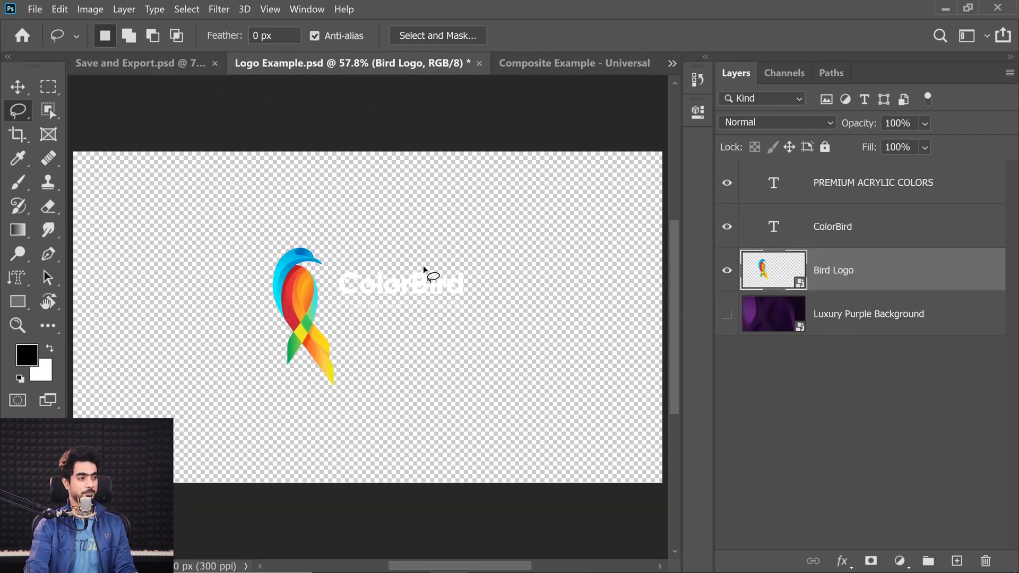
double_click(774, 228)
left_click(723, 34)
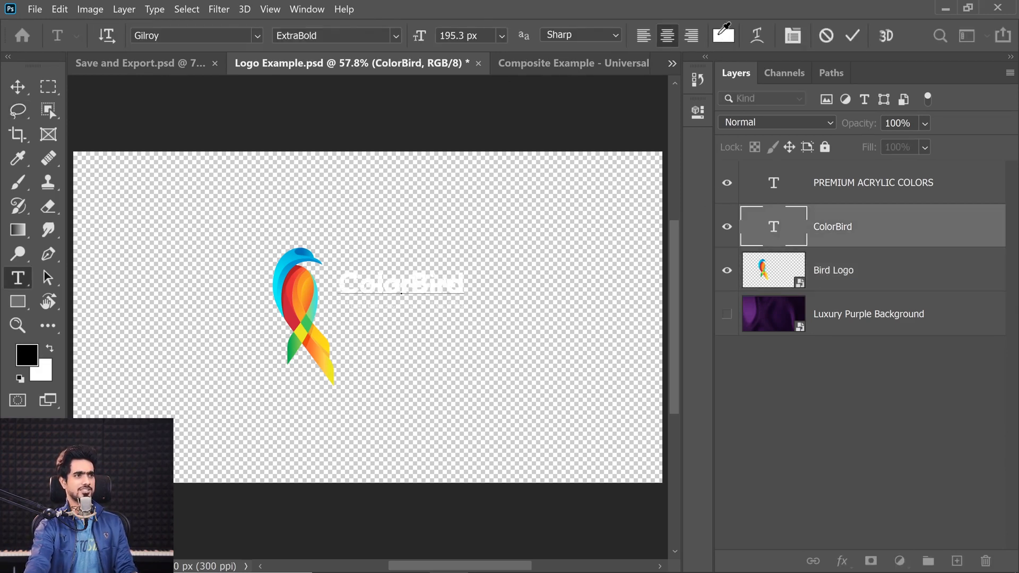
left_click_drag(356, 176, 290, 160)
left_click(637, 100)
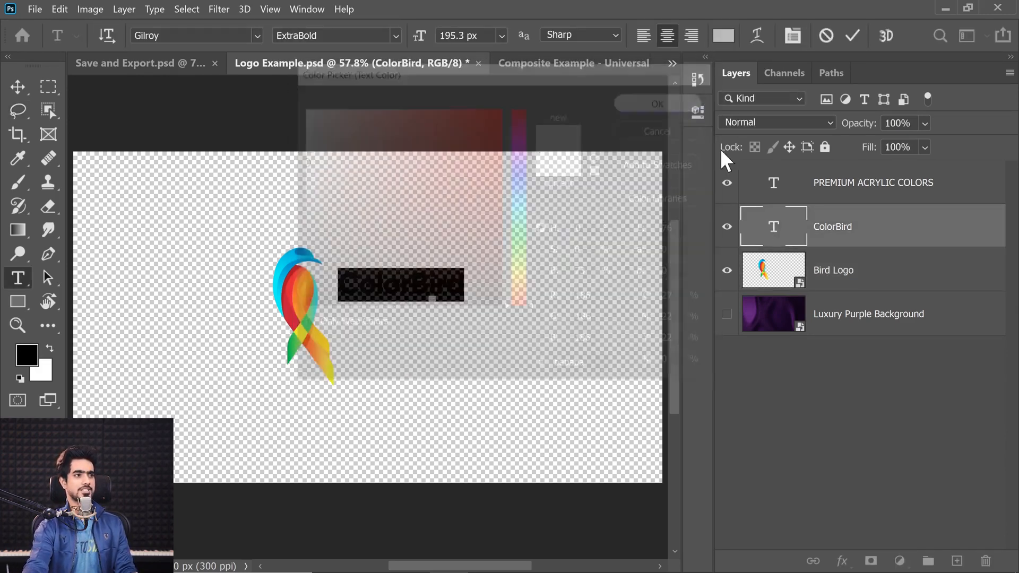
left_click(775, 186)
key("l")
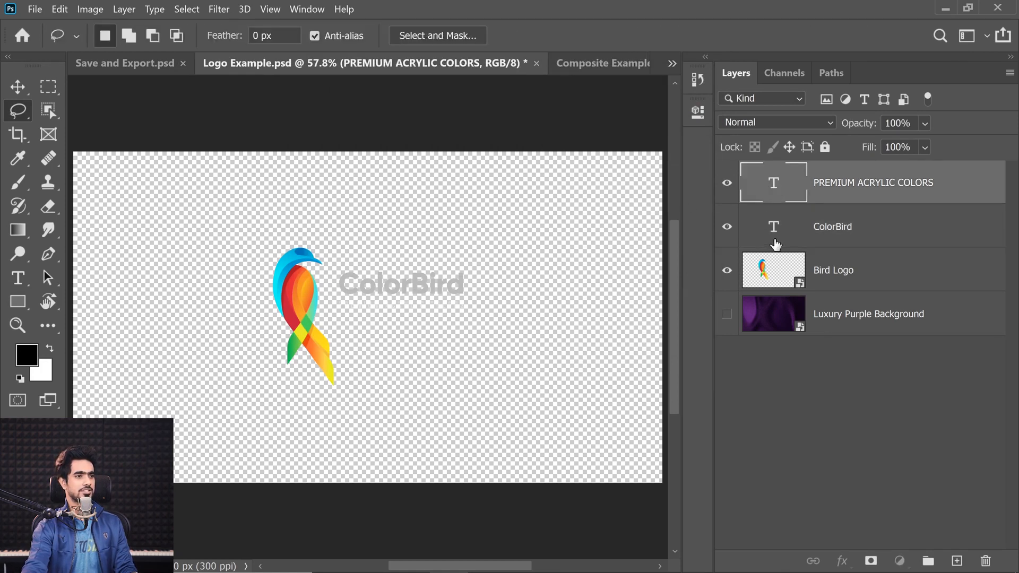
left_click(776, 242)
double_click(777, 237)
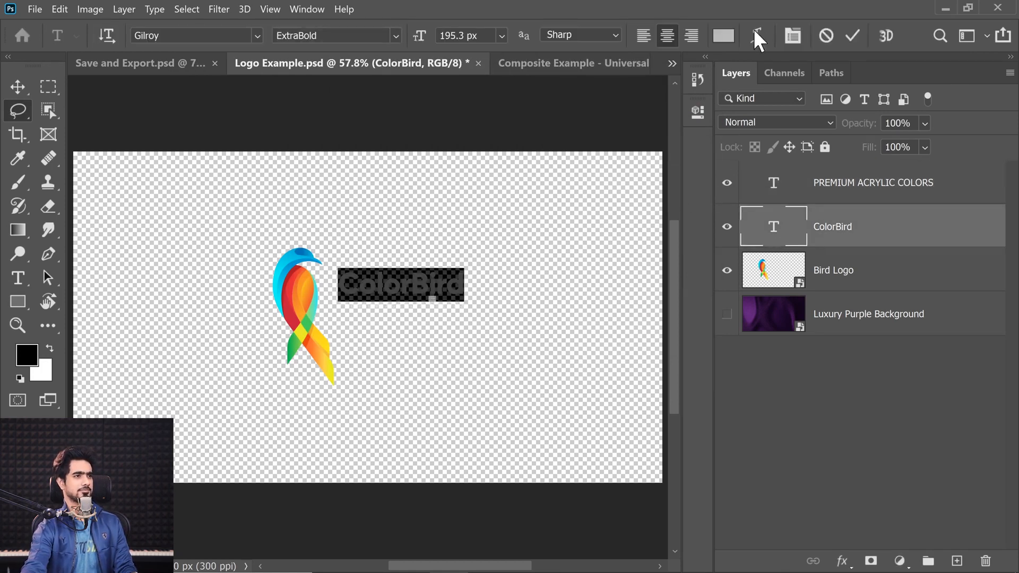
left_click(723, 35)
type("000000")
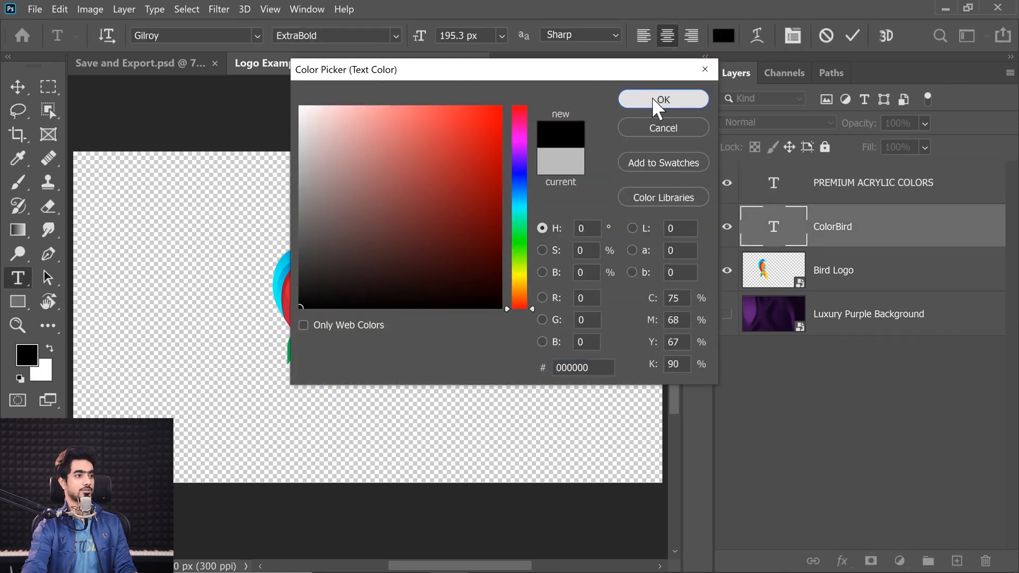
left_click(658, 101)
Set the PREMIUM ACRYLIC COLORS text color to 000000 and check the recolored logo text up close
left_click(745, 191)
double_click(745, 191)
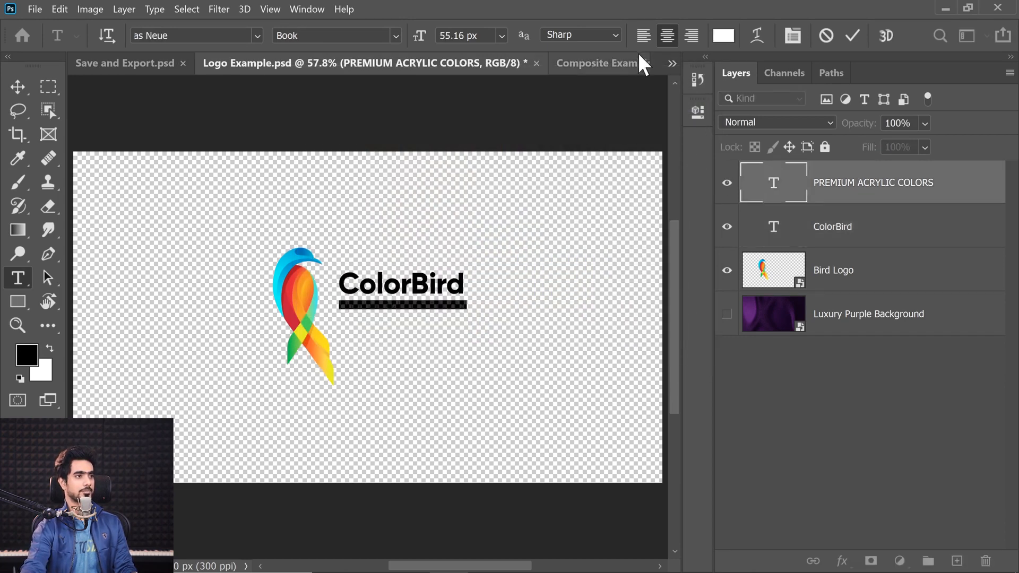
left_click(723, 36)
type("000000")
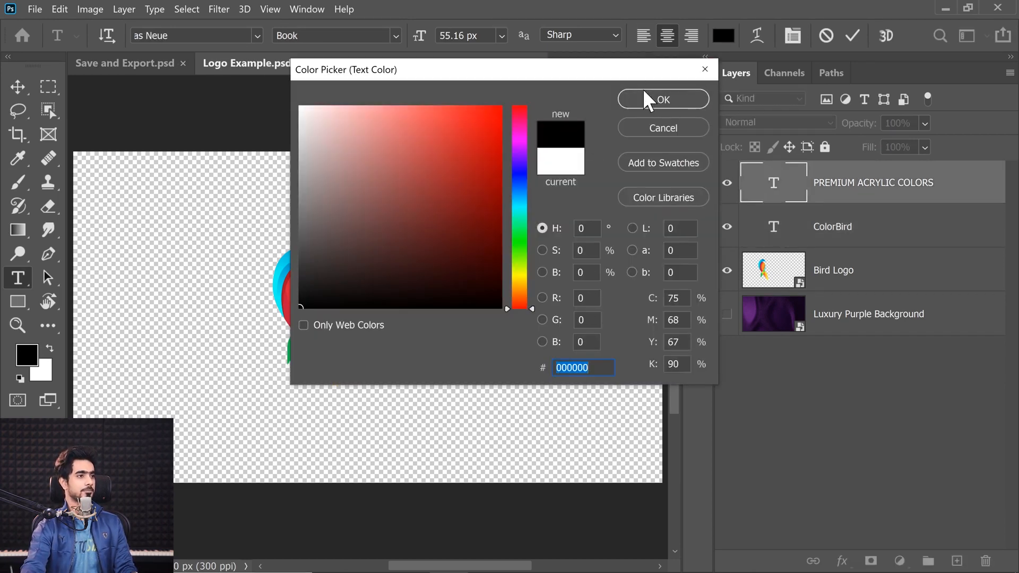
left_click(654, 98)
left_click(20, 84)
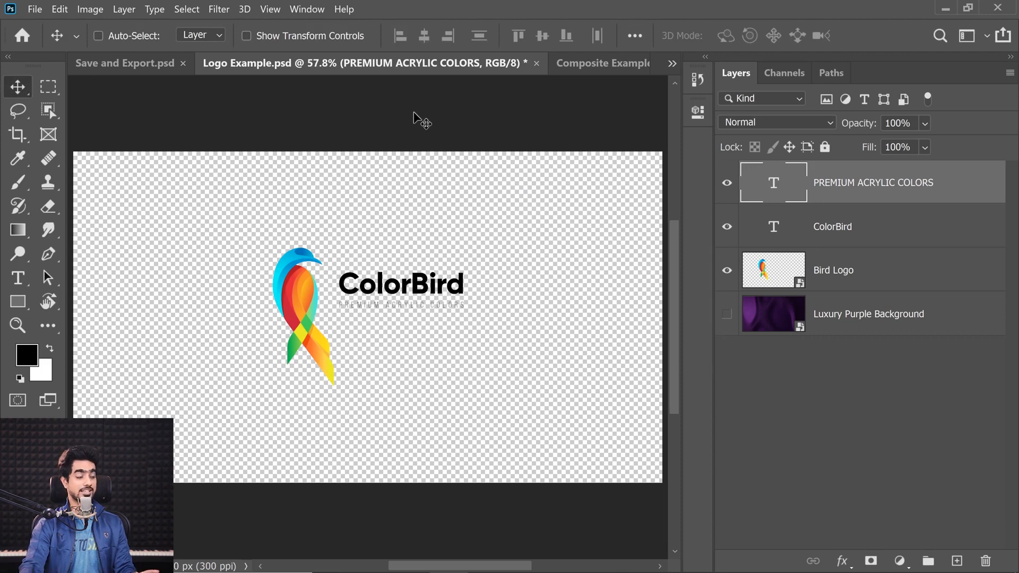
left_click_drag(353, 354, 250, 405)
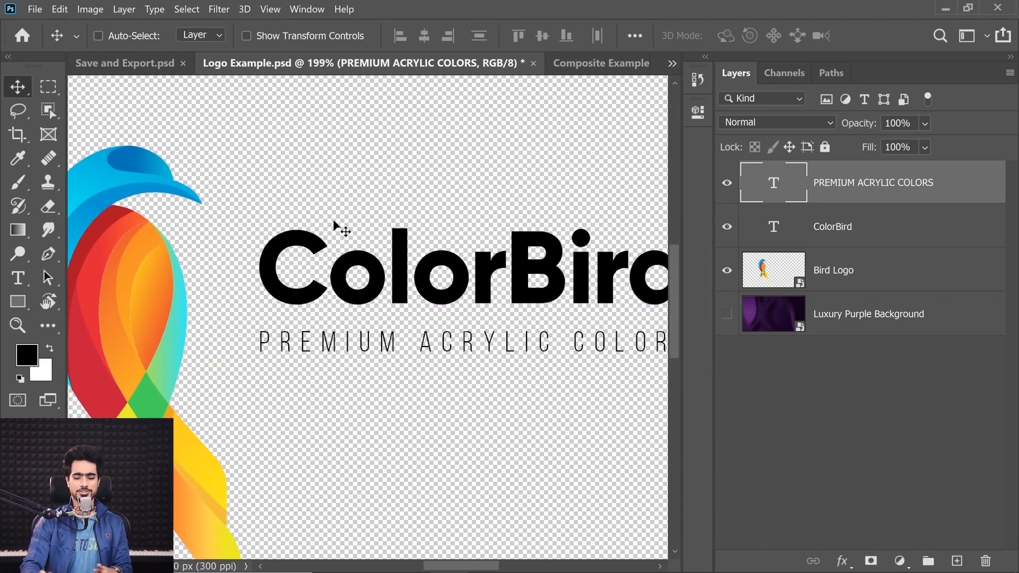
key("ctrl+0")
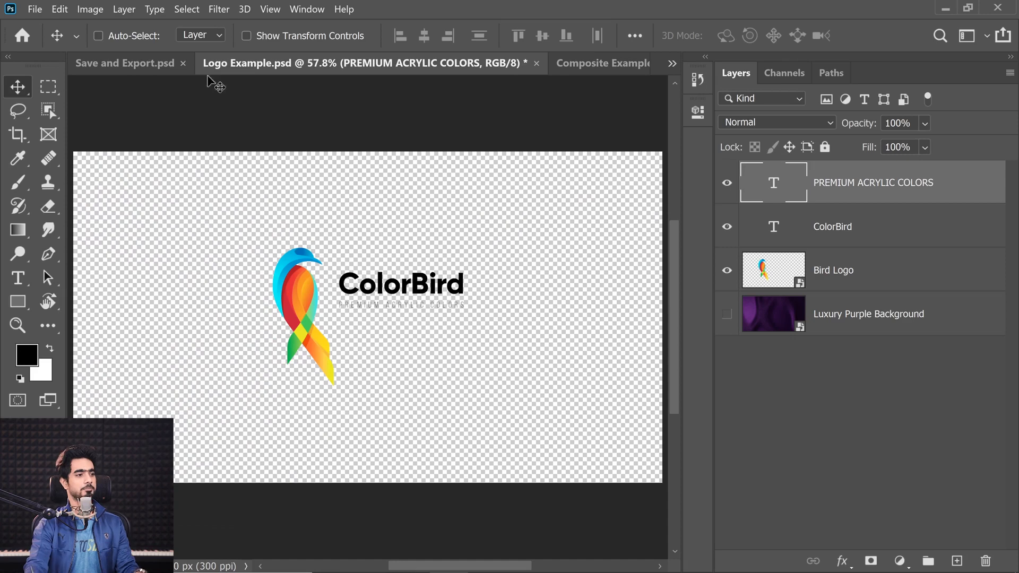
Export the black-text logo with Export As in JPG format to the Examples folder as Logo Example - 2.jpg
left_click(35, 9)
mouse_move(166, 227)
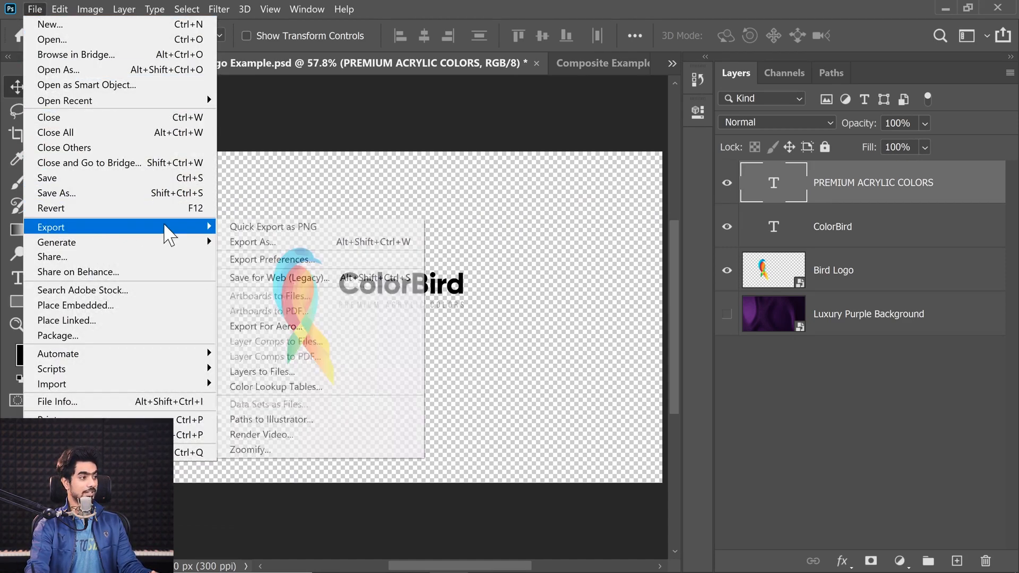
left_click(252, 242)
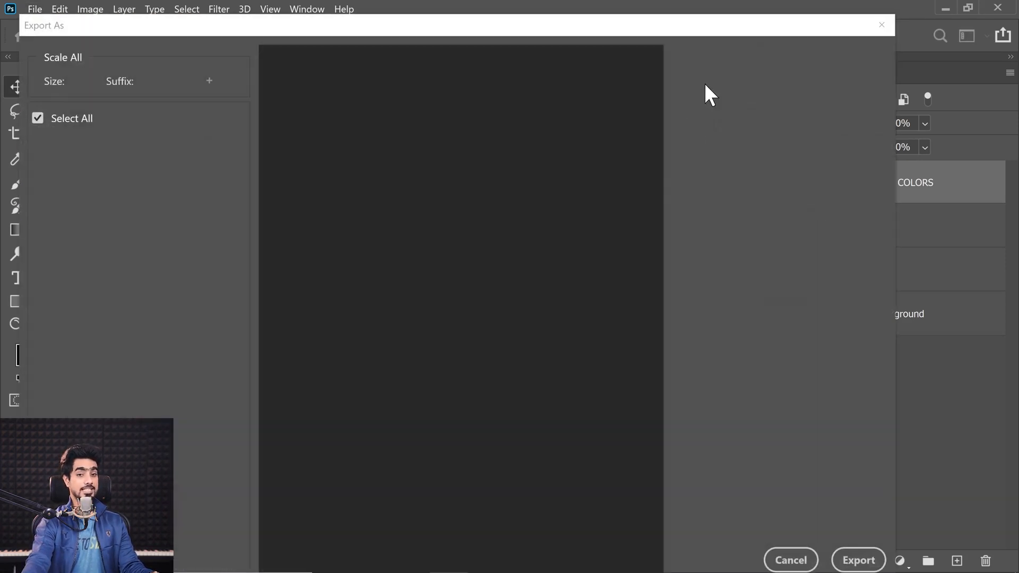
left_click(786, 85)
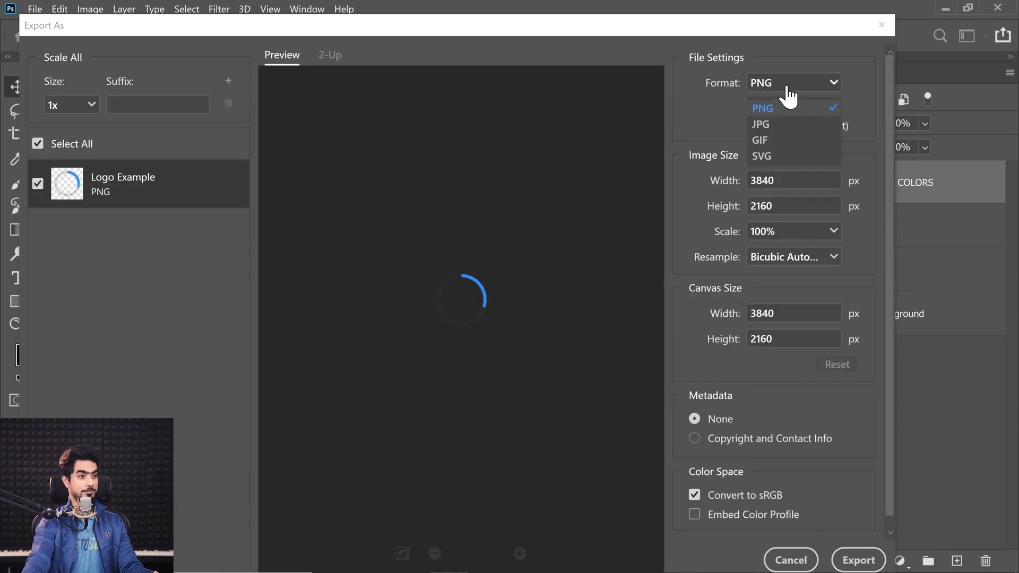
left_click(770, 124)
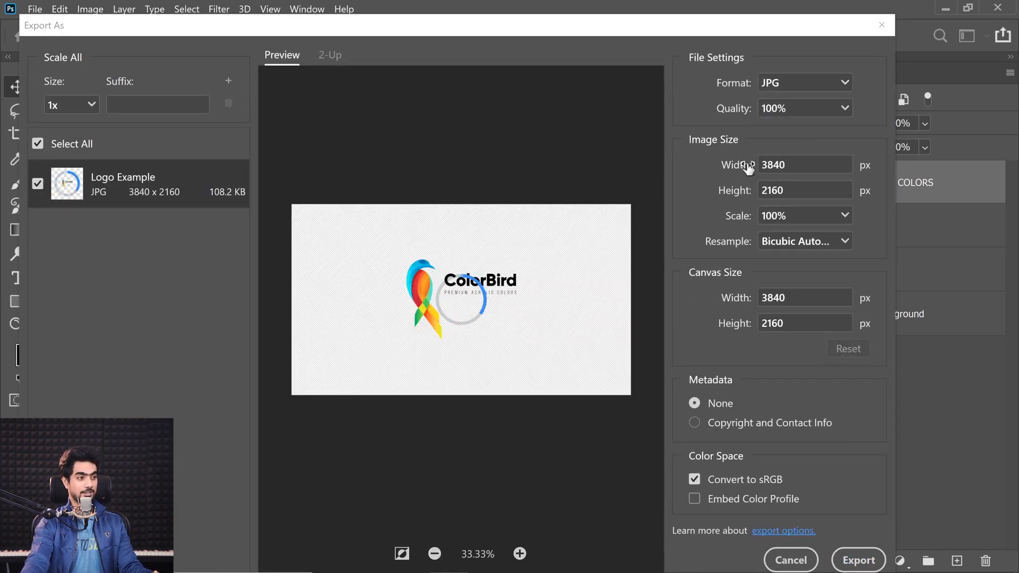
left_click(858, 561)
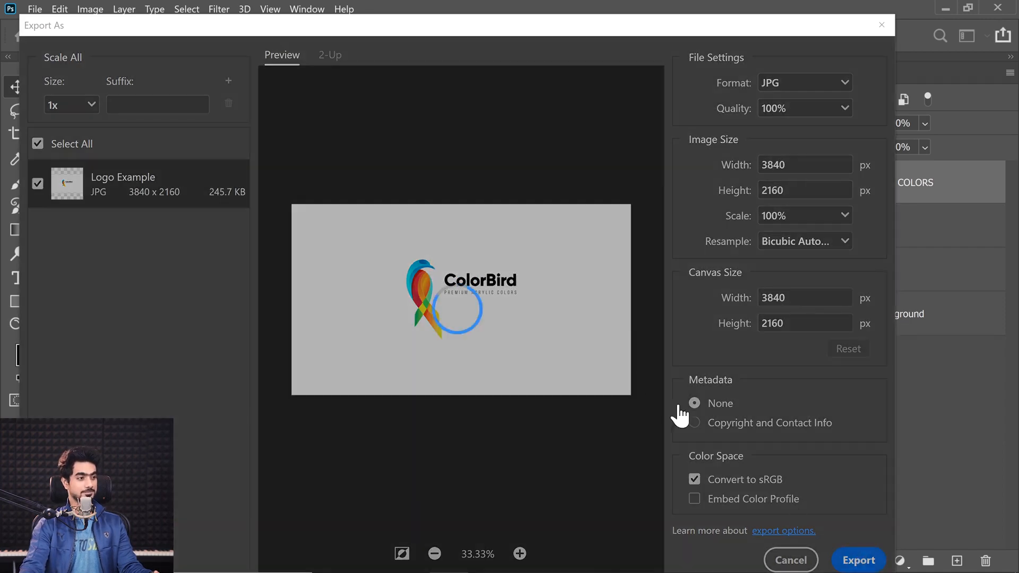
left_click(167, 354)
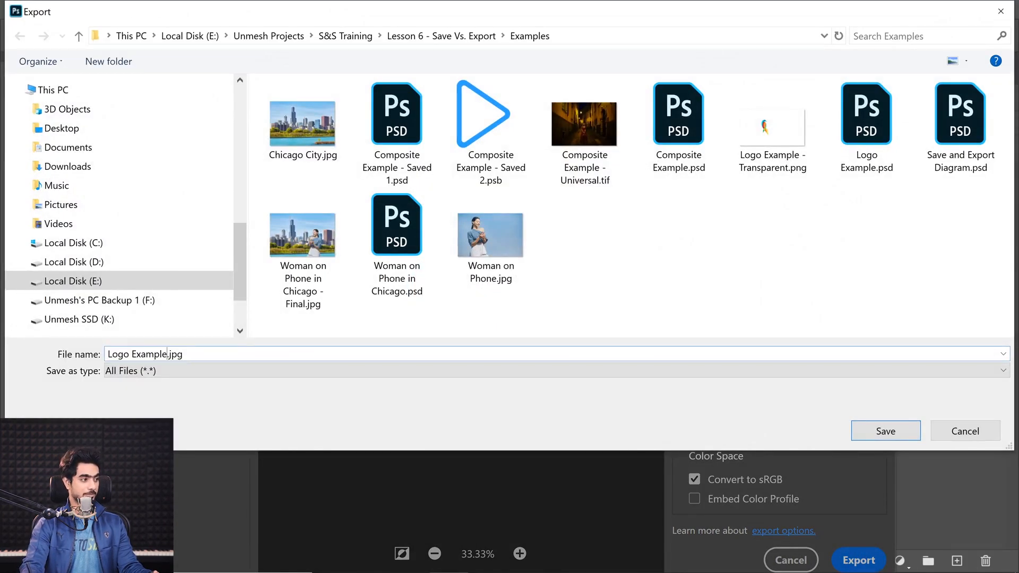
type("- 2")
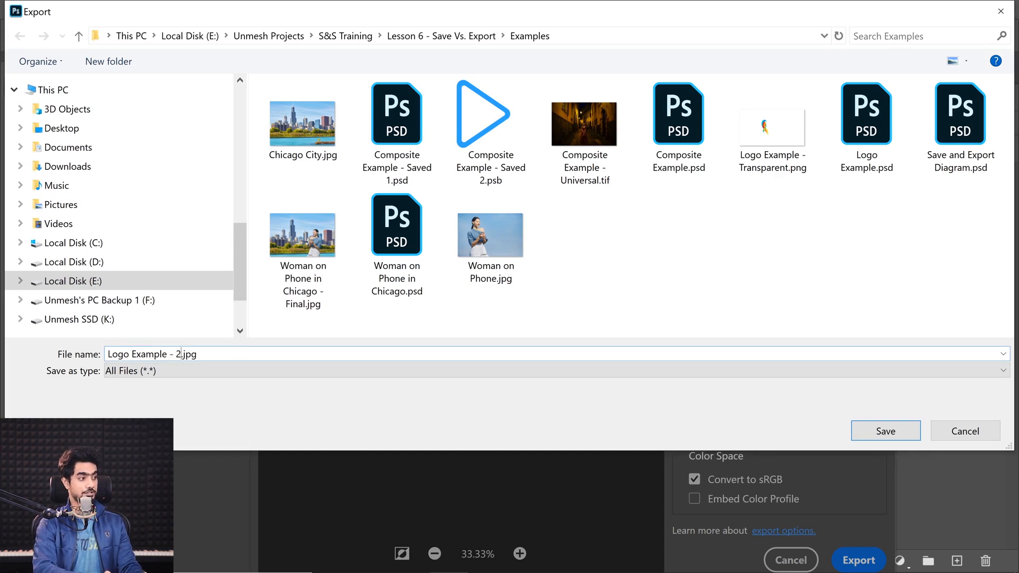
key("Return")
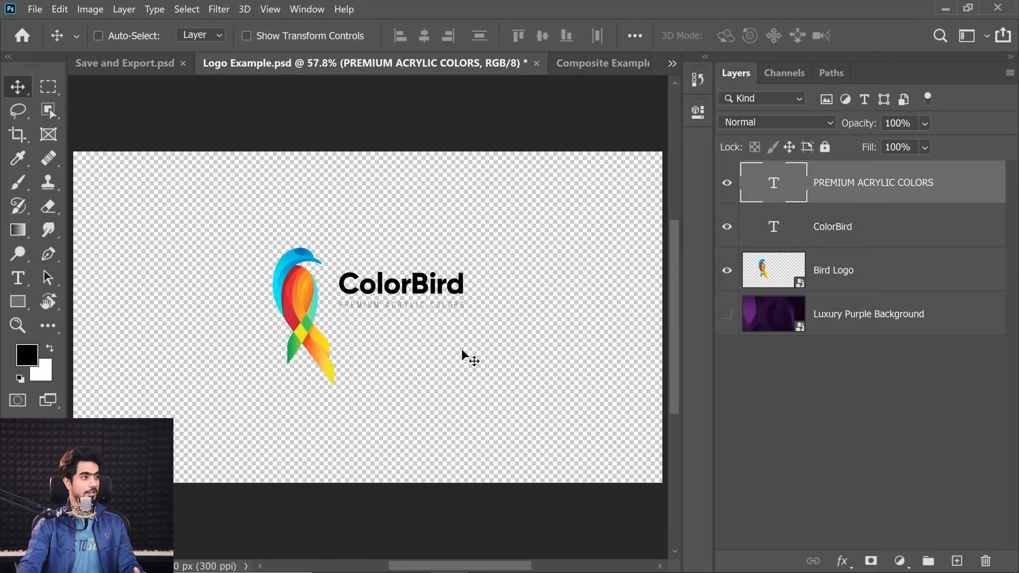
Return to Composite Example - Universal.tif and delete the Logo Example - Transparent layer
left_click(591, 63)
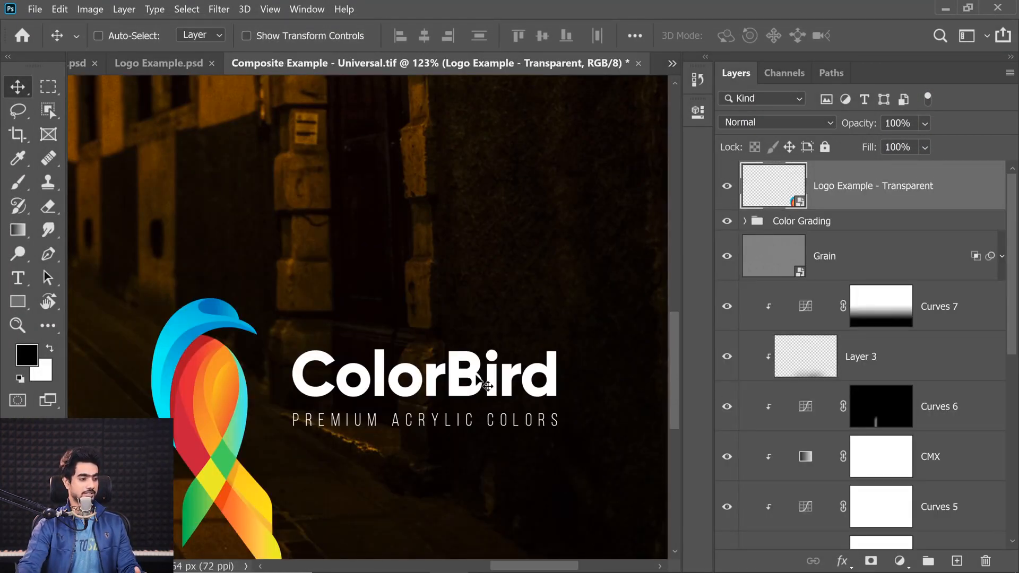
key("ctrl+0")
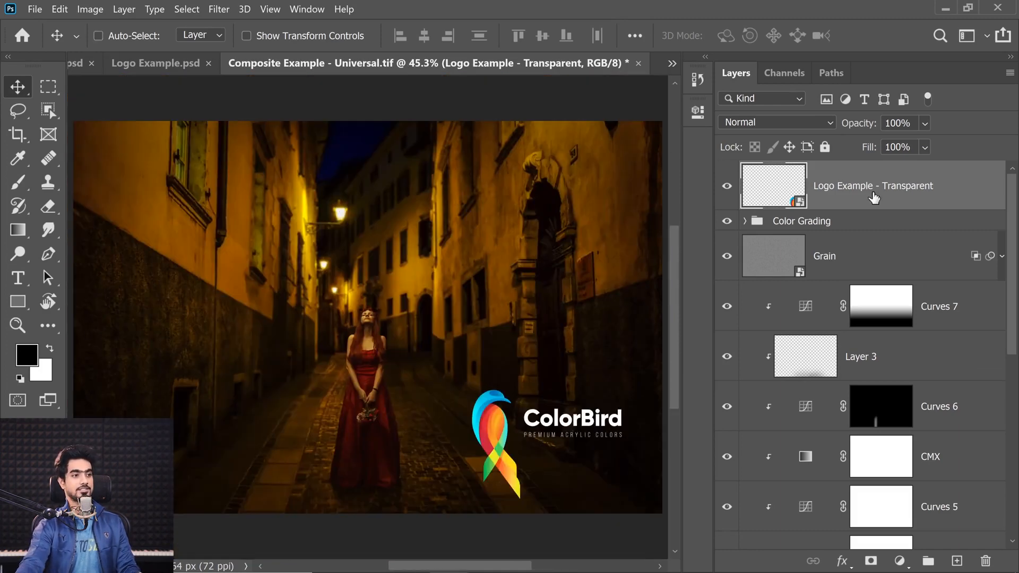
left_click_drag(874, 197, 985, 561)
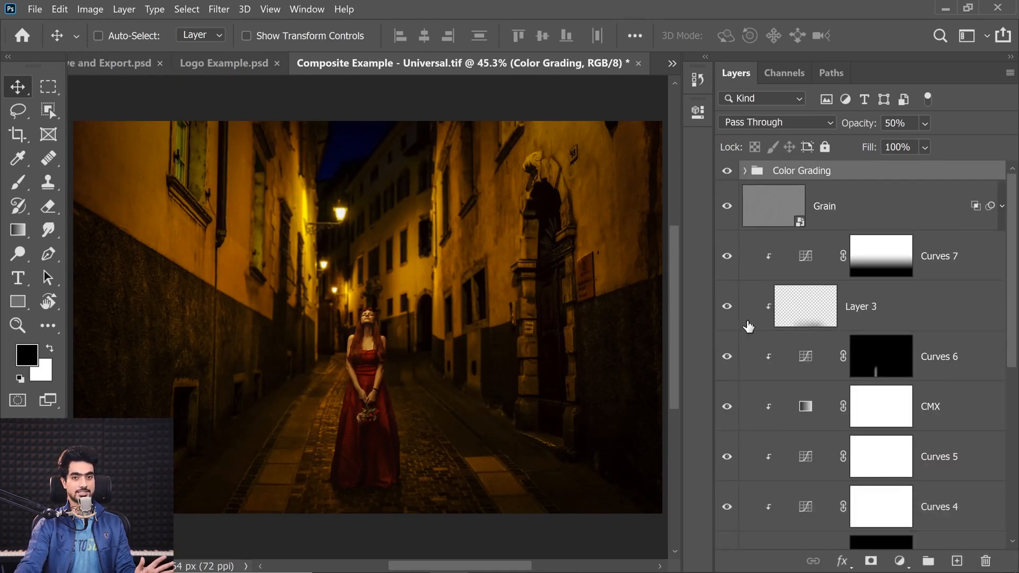
Place Logo Example - 2.jpg from the Examples folder into the composite, scale it down, and move it to the image's lower-right corner
left_click(409, 567)
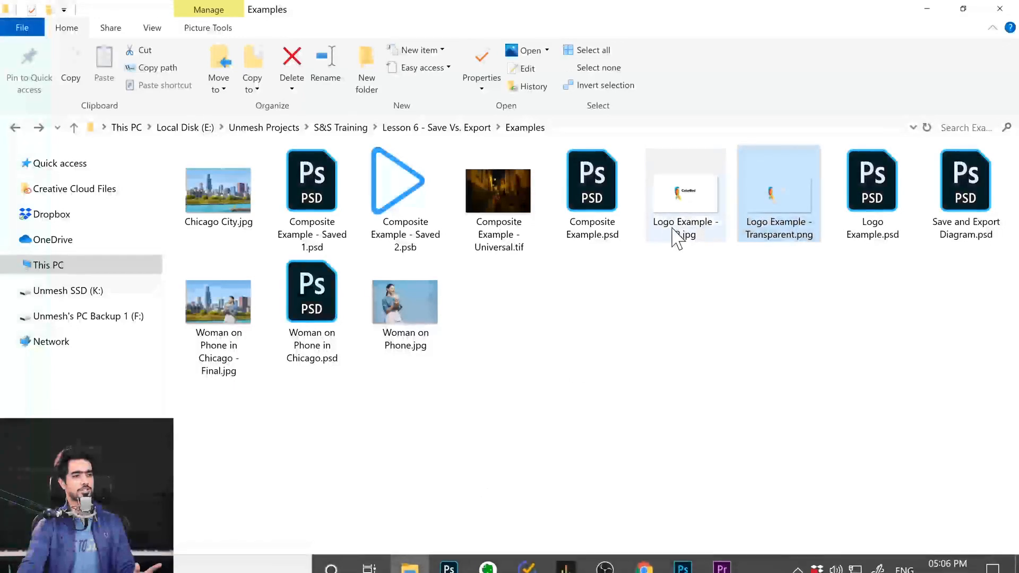
left_click_drag(676, 238, 422, 318)
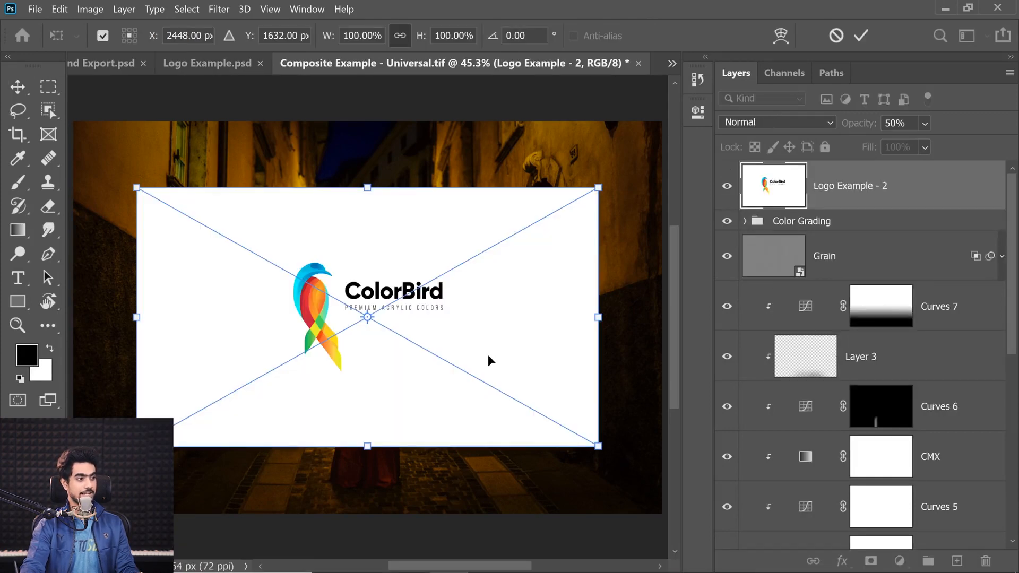
left_click_drag(598, 447, 633, 470)
key("Return")
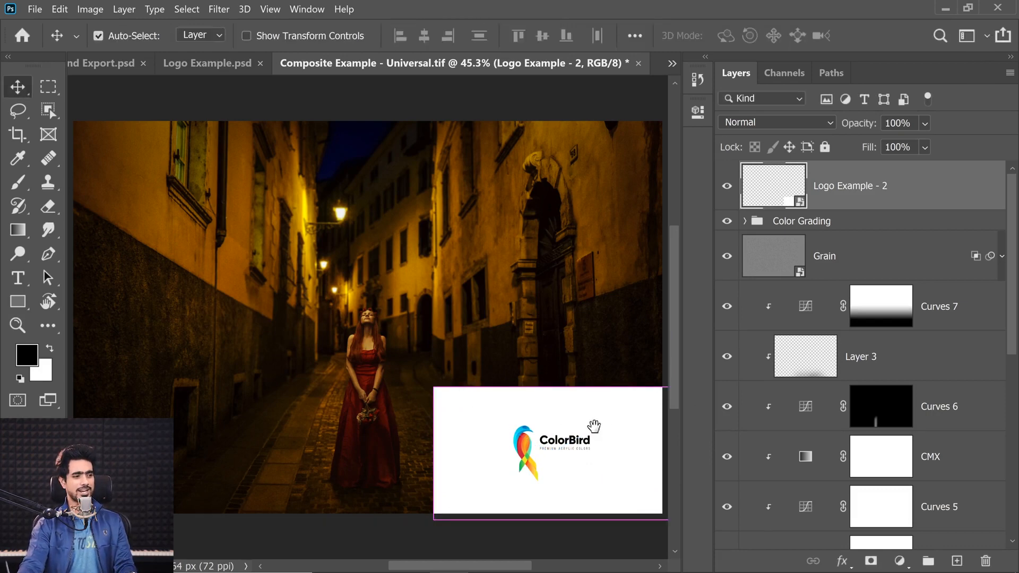
left_click_drag(541, 421, 575, 423)
left_click_drag(589, 471, 377, 350)
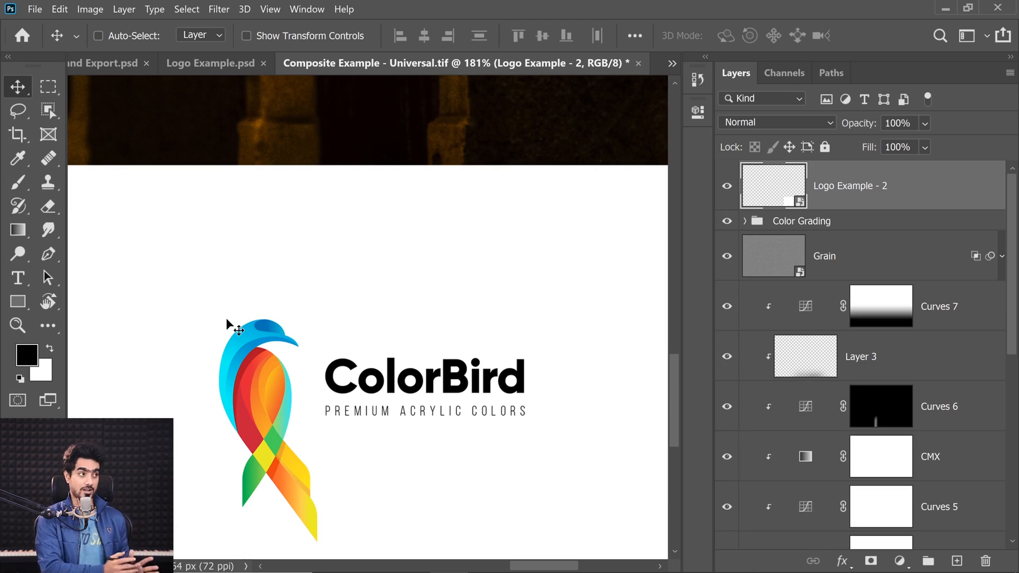
Close Composite Example - Universal.tif without saving the changes and go back to Save and Export.psd
left_click(639, 63)
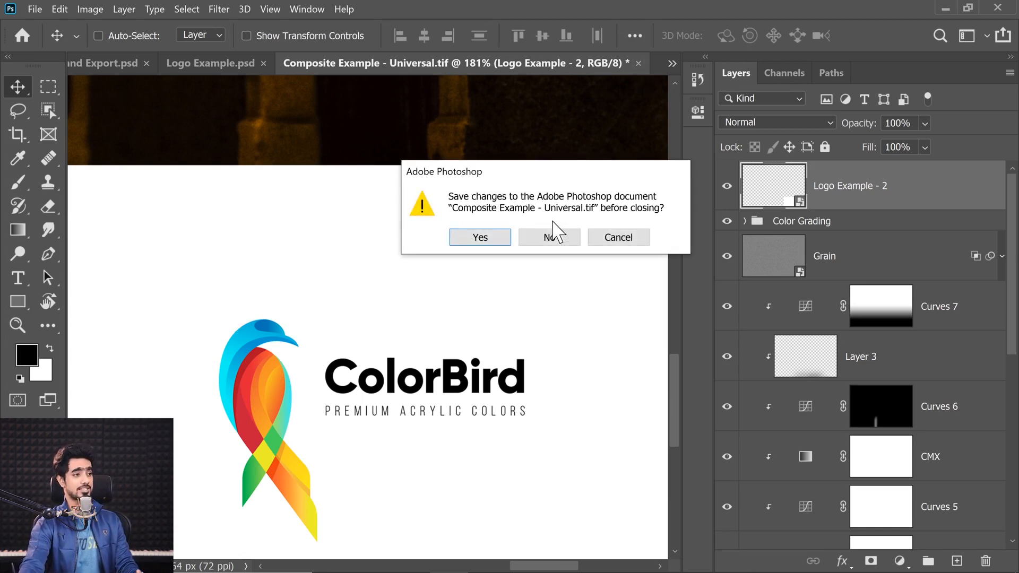
left_click(548, 234)
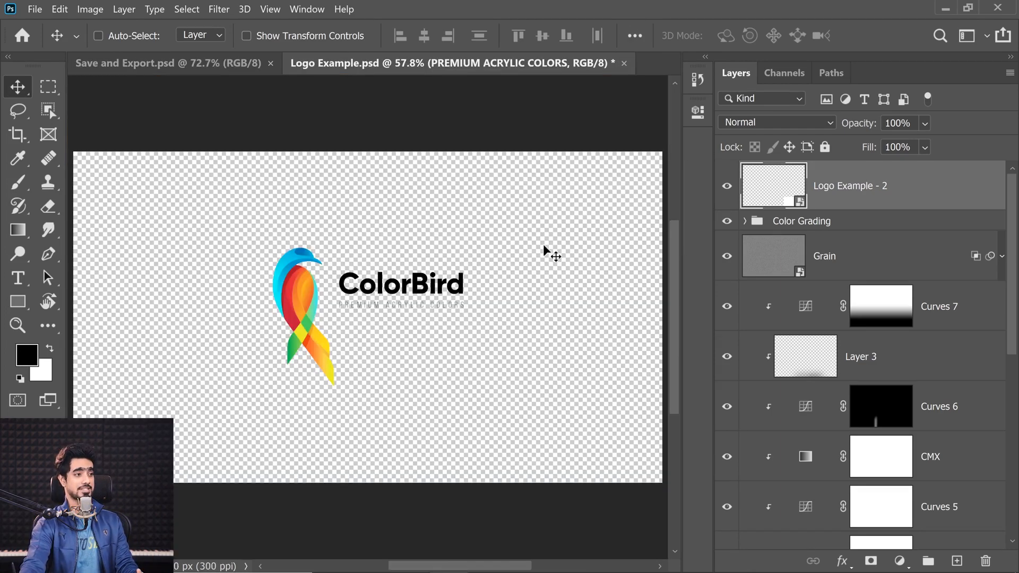
left_click(222, 64)
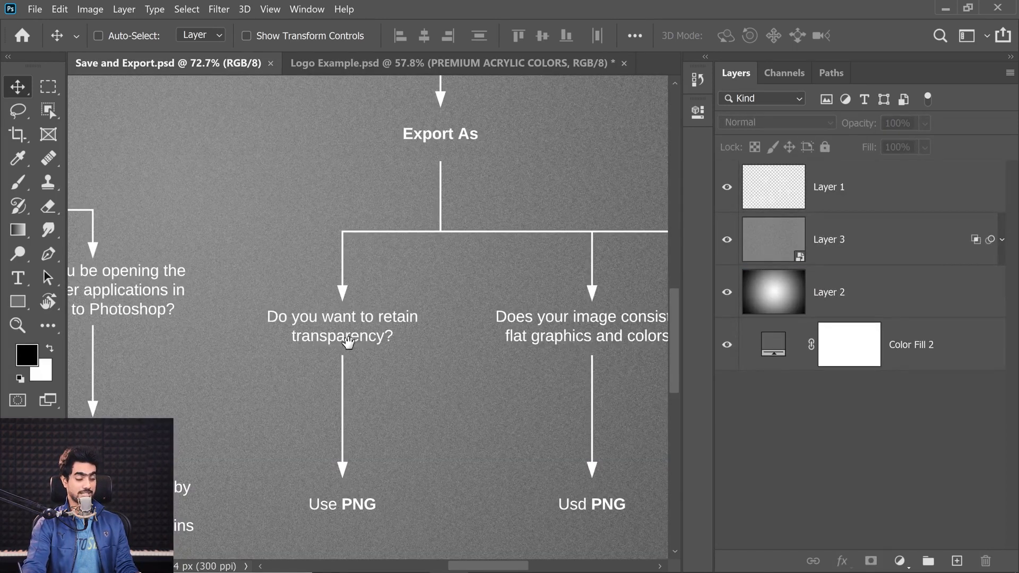
Review the Export As branches of the diagram covering transparency, flat graphics and colors, and photographs
left_click_drag(428, 402, 32, 338)
left_click_drag(391, 350, 332, 422)
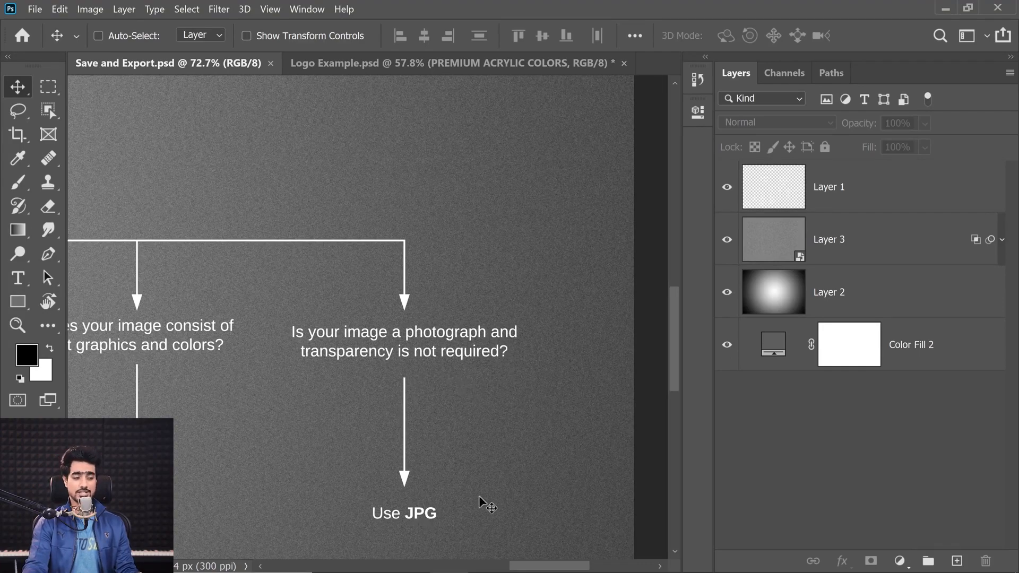
left_click_drag(540, 566, 505, 567)
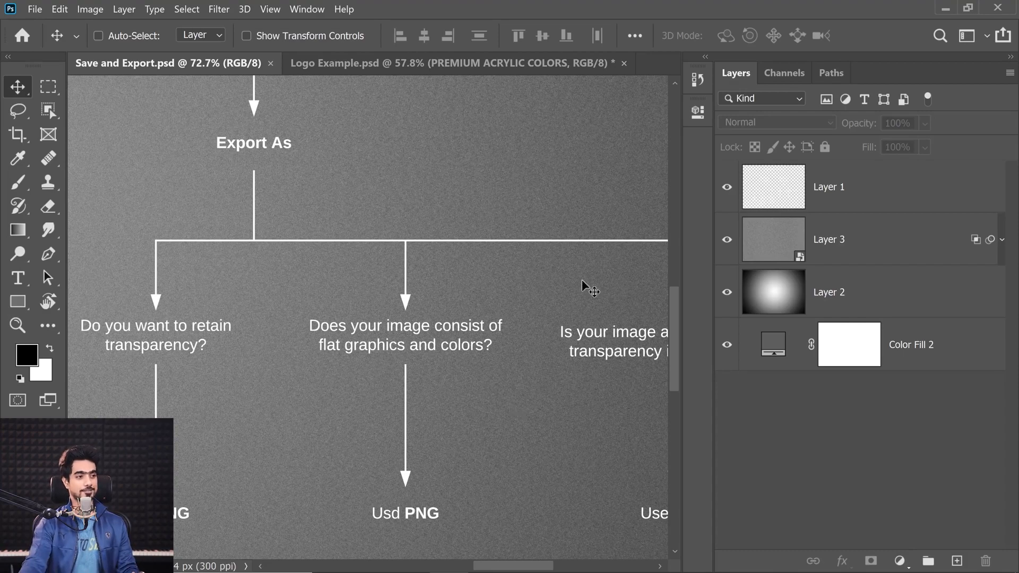
left_click_drag(678, 311, 664, 316)
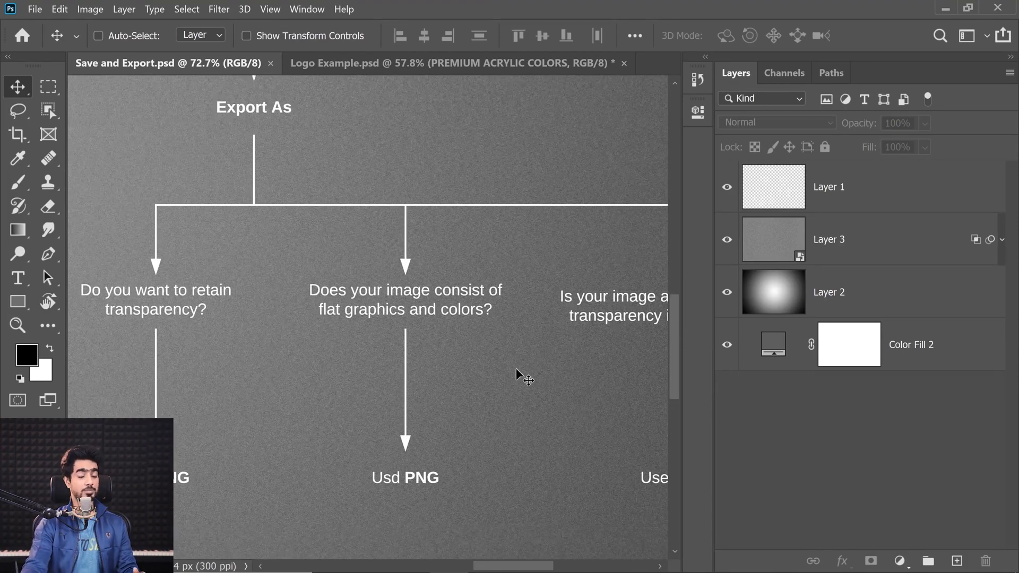
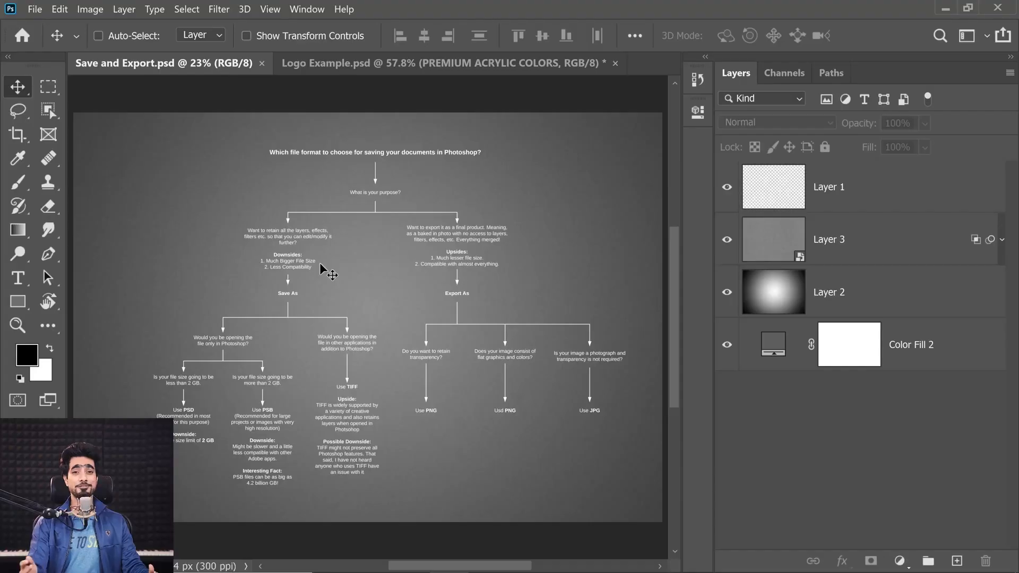
Review the Save As and Export As branches of the file format diagram, including the TIFF, PNG and JPG recommendations
scroll(292, 305, "up", 5)
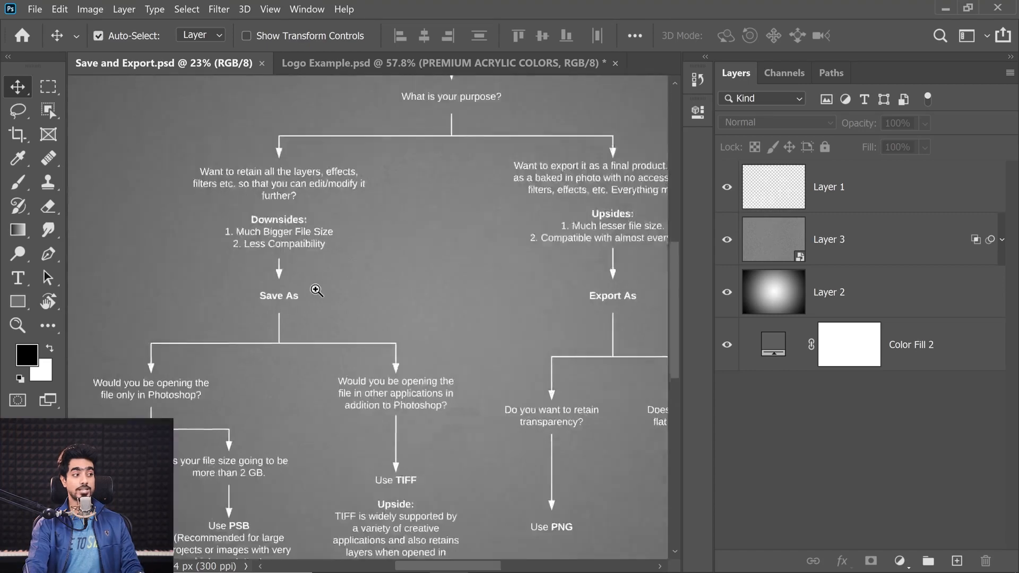
left_click_drag(273, 318, 198, 357)
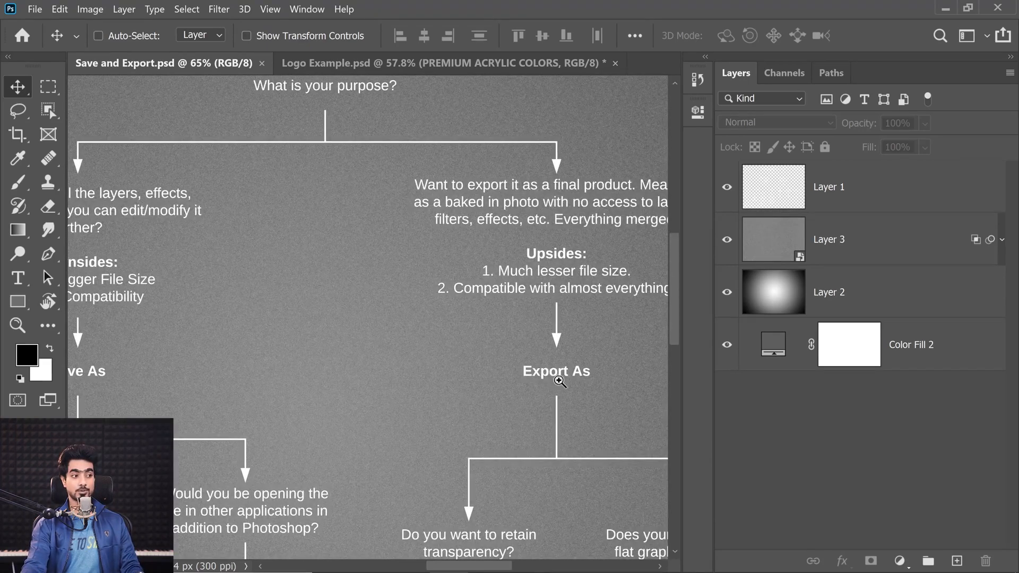
left_click_drag(558, 381, 478, 400)
left_click_drag(365, 431, 507, 248)
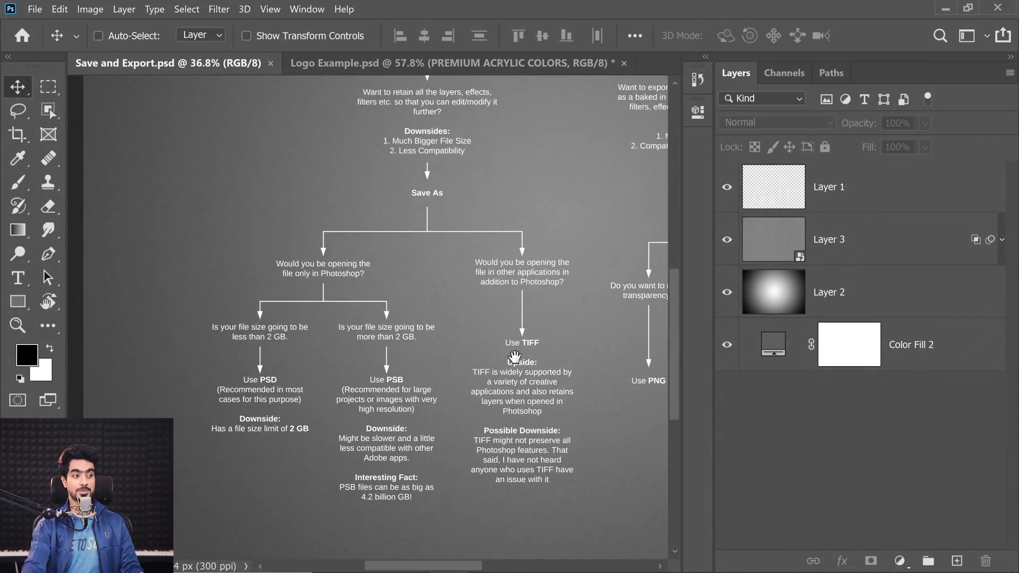
left_click_drag(515, 357, 343, 417)
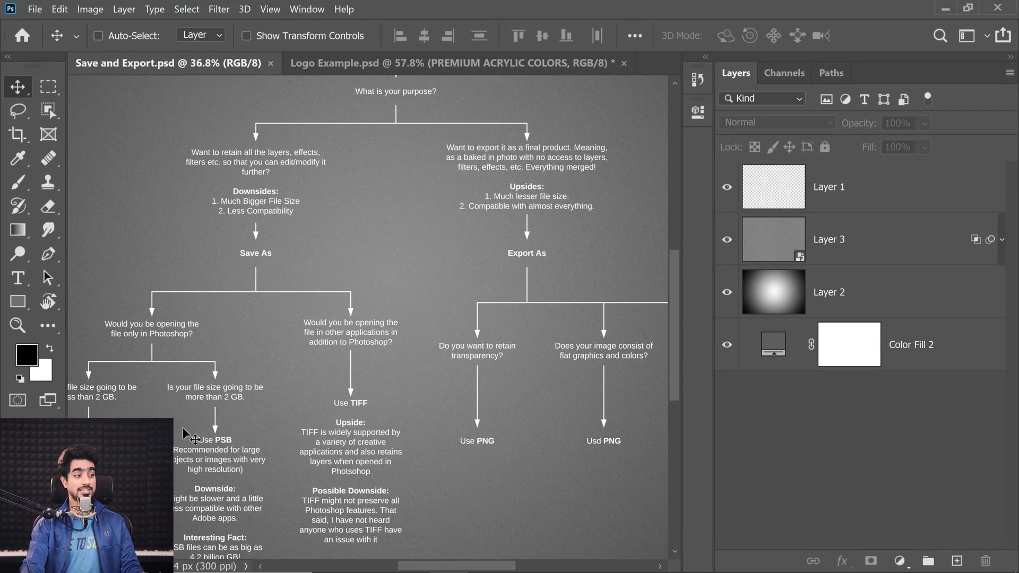
scroll(191, 437, "up", 1)
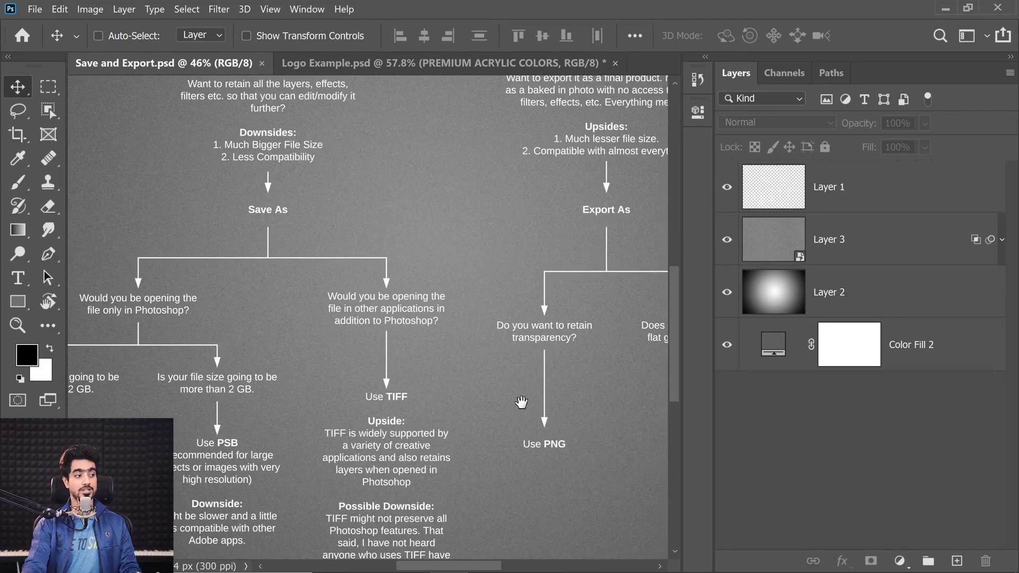
left_click_drag(610, 406, 394, 446)
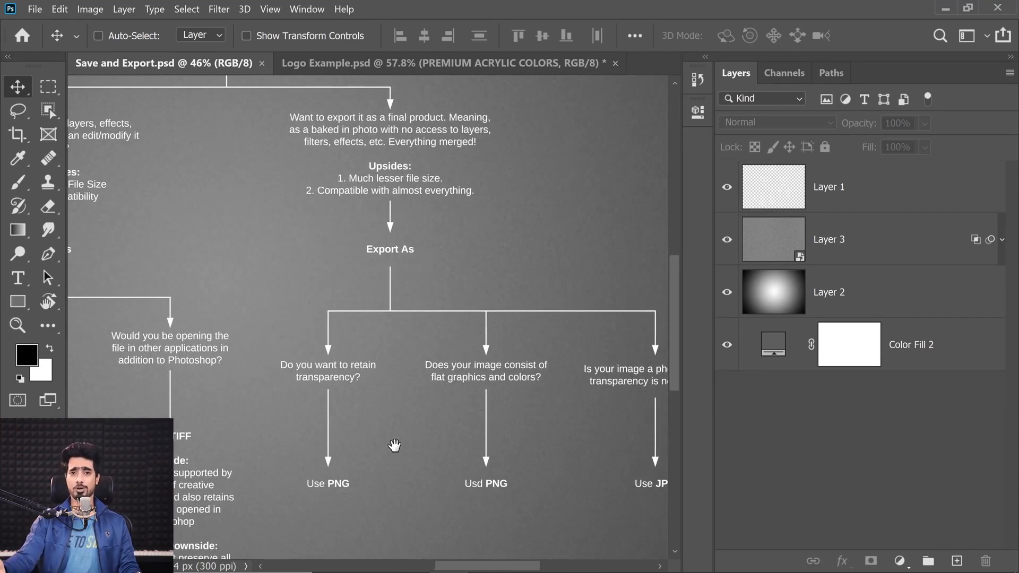
left_click_drag(473, 366, 399, 368)
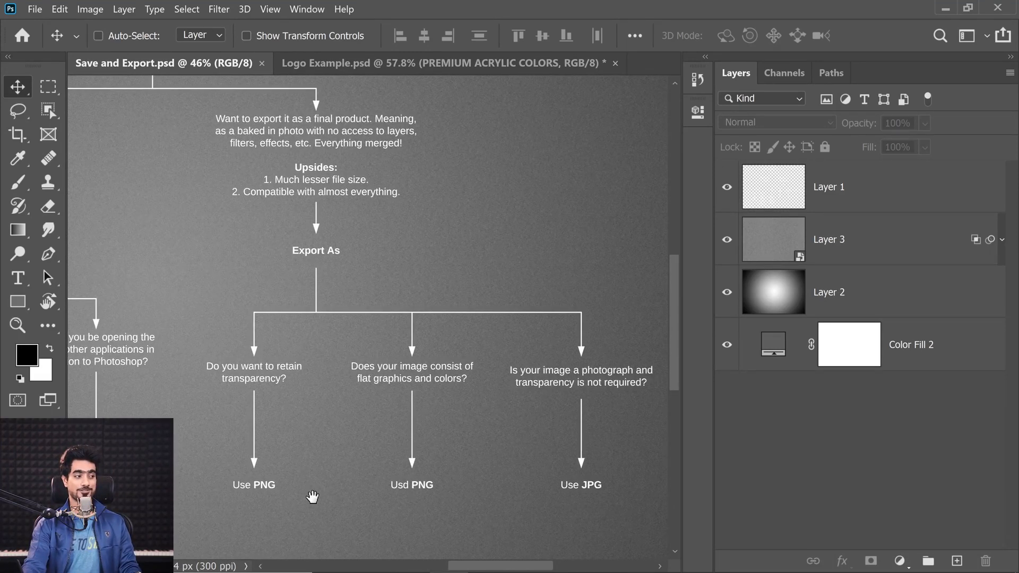
key("ctrl+0")
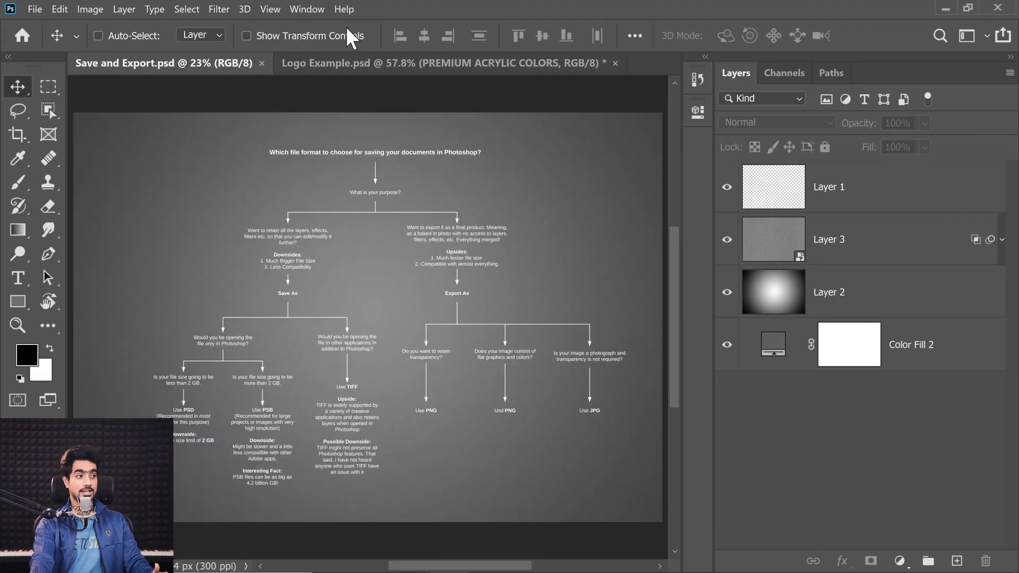
Close Logo Example.psd without saving the changes and open Woman on Phone.jpg from the Examples folder, fitted to the window
left_click(615, 62)
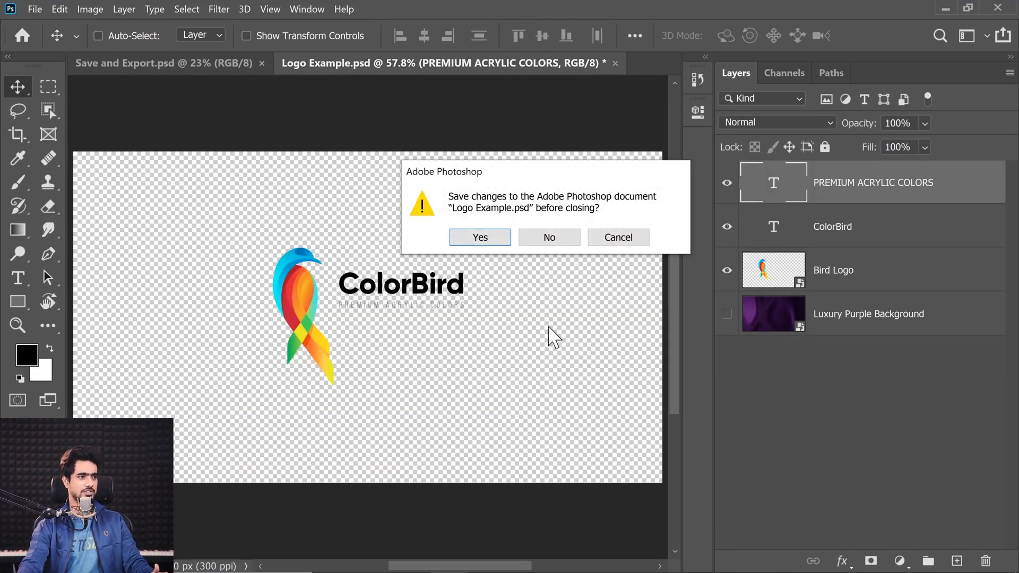
left_click(554, 237)
left_click(410, 557)
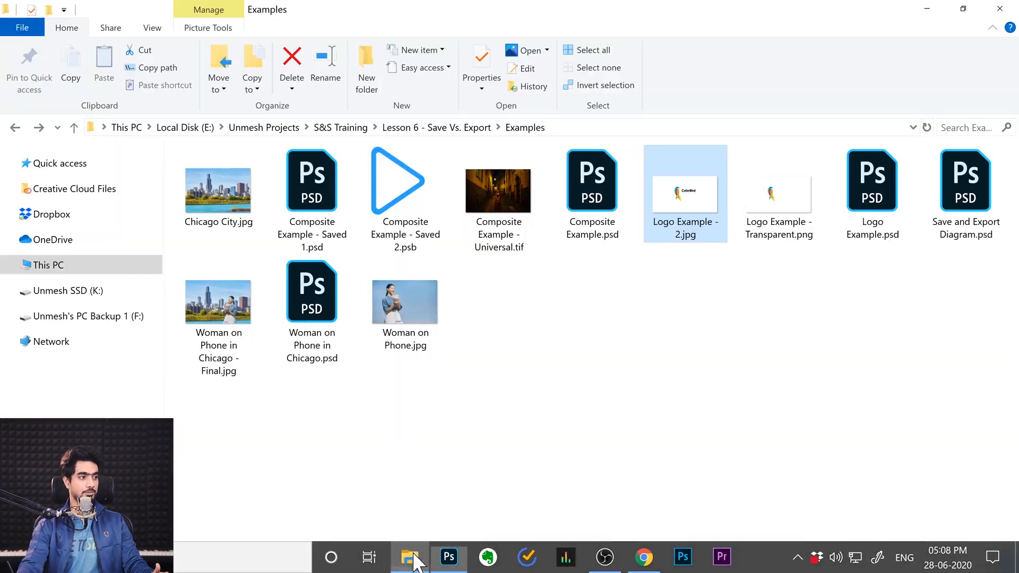
left_click_drag(414, 289, 353, 75)
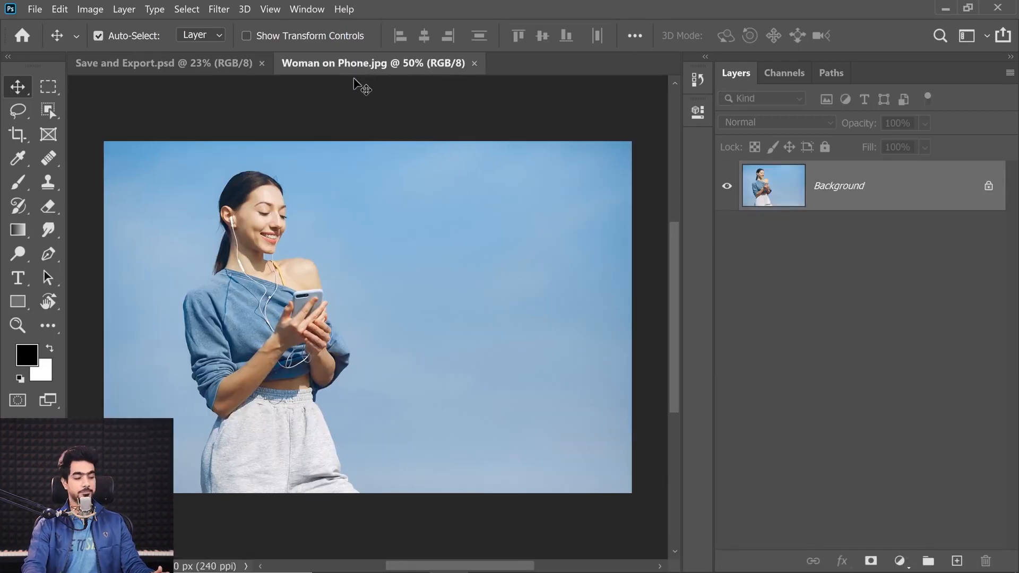
key("ctrl+0")
left_click(35, 9)
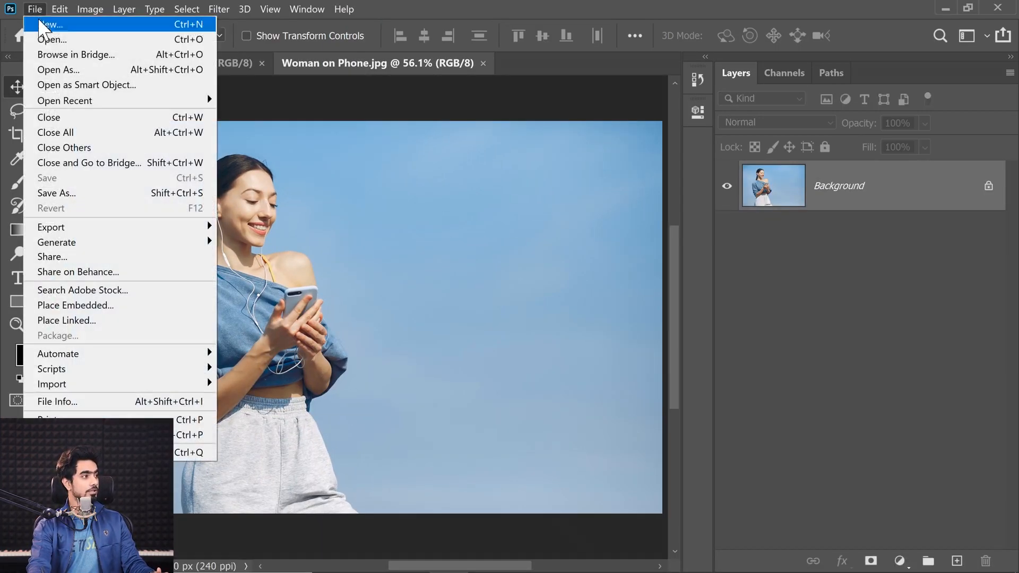
left_click(66, 192)
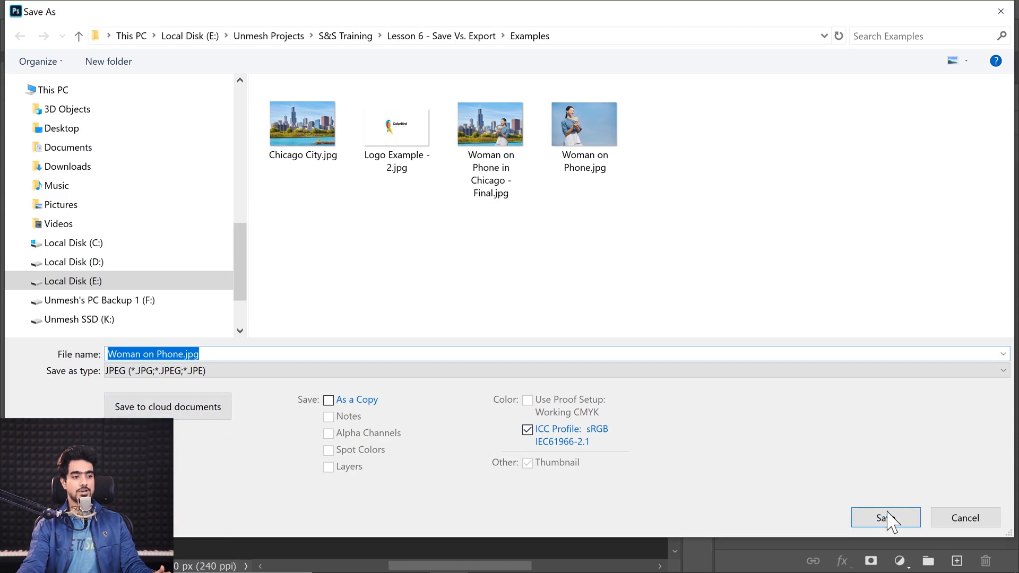
left_click(961, 526)
Add two blank layers above the Background and enter the 40 px text BLUE PHONE CASE in the sky beside the woman
left_click(956, 561)
left_click(957, 561)
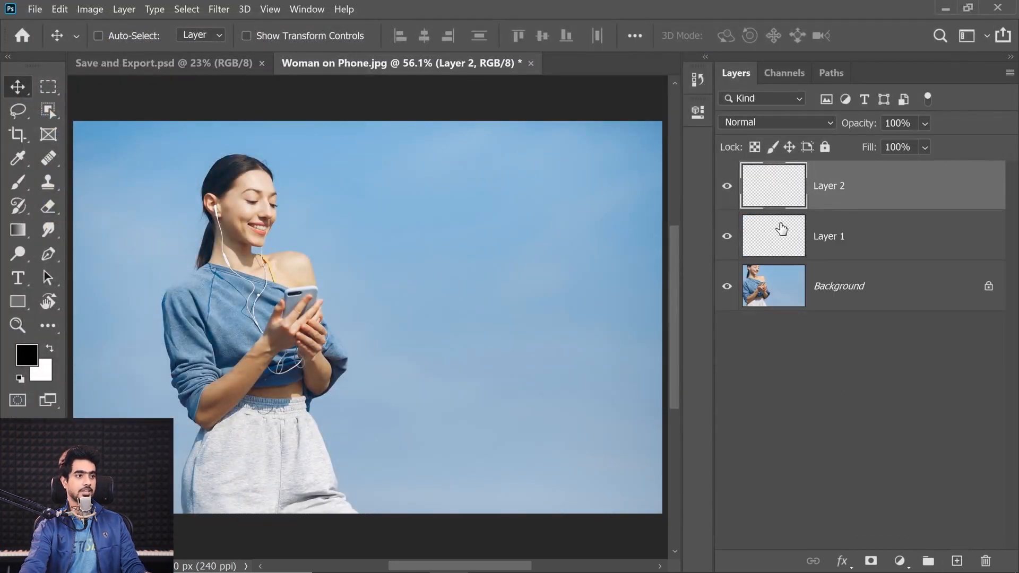
left_click(17, 278)
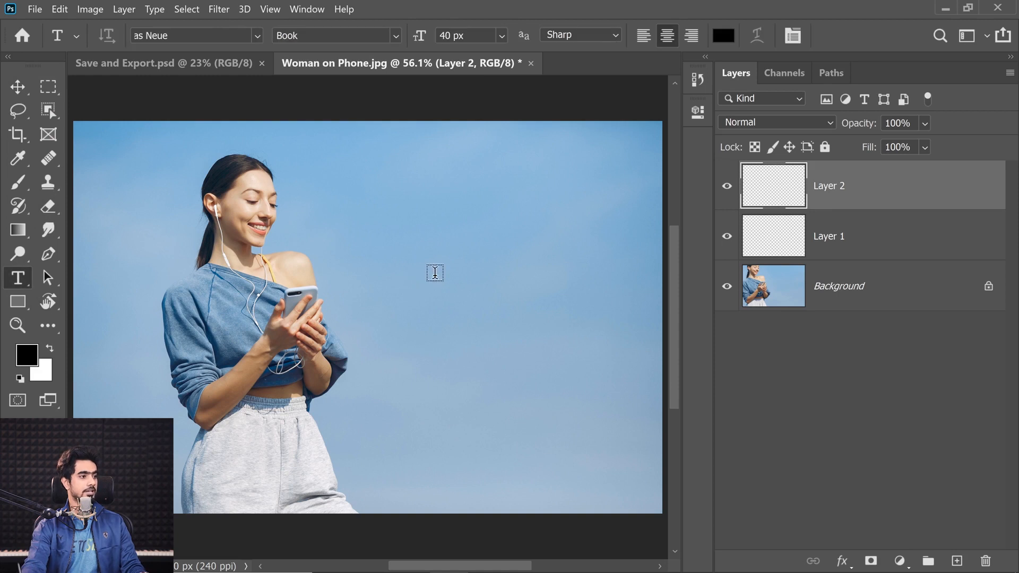
left_click(433, 273)
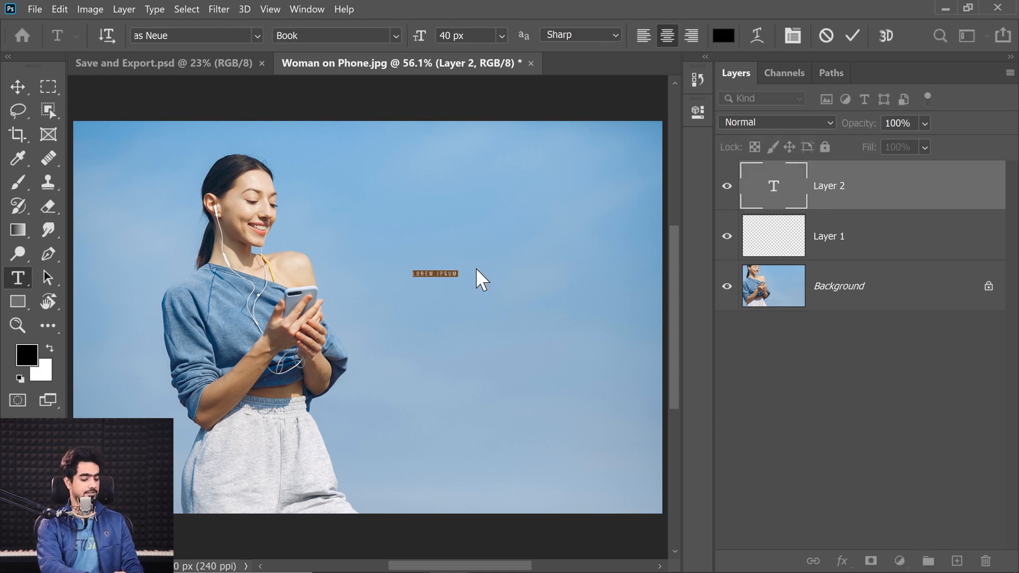
type("BL")
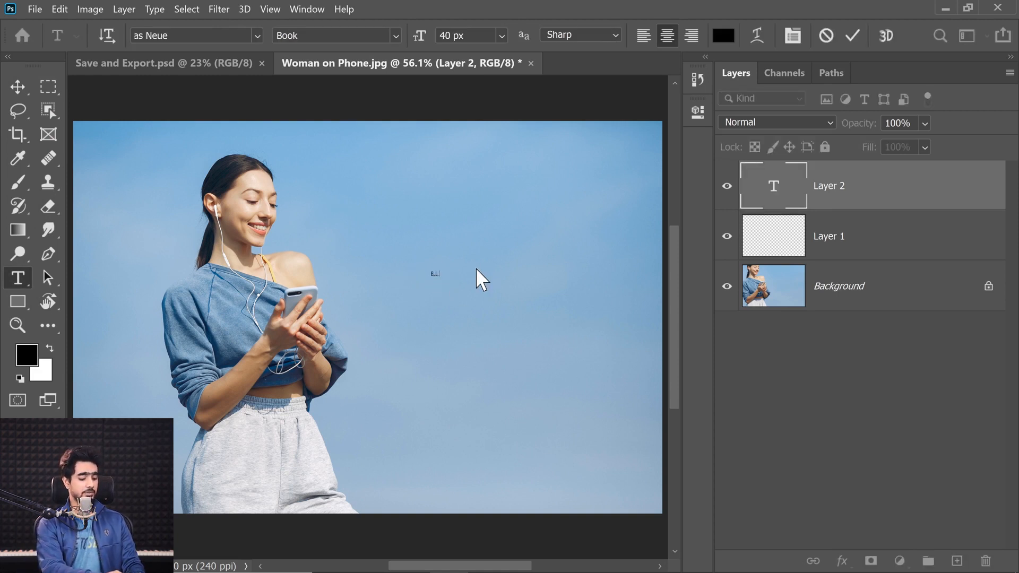
type("UE PHONE")
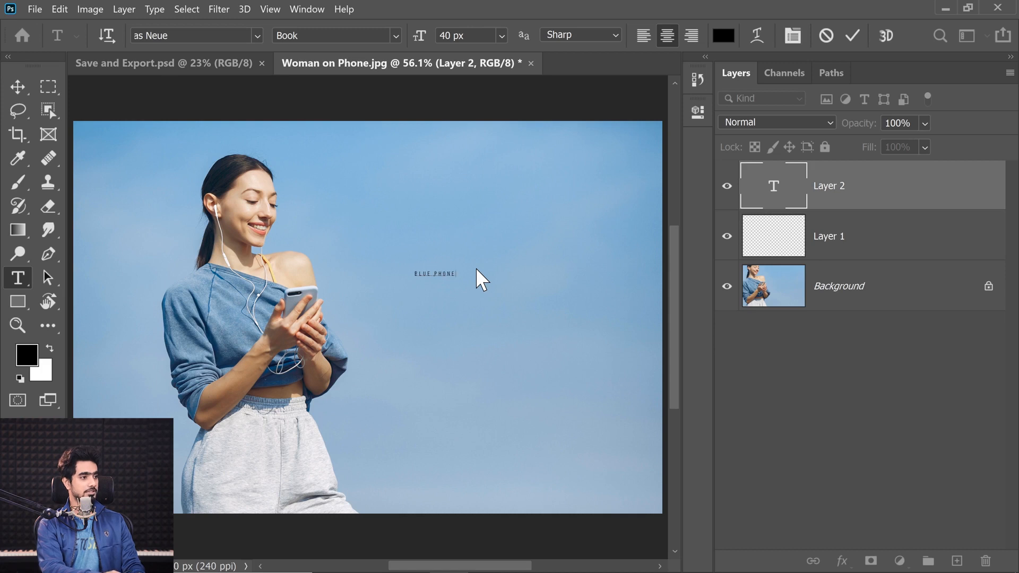
type(" CASE")
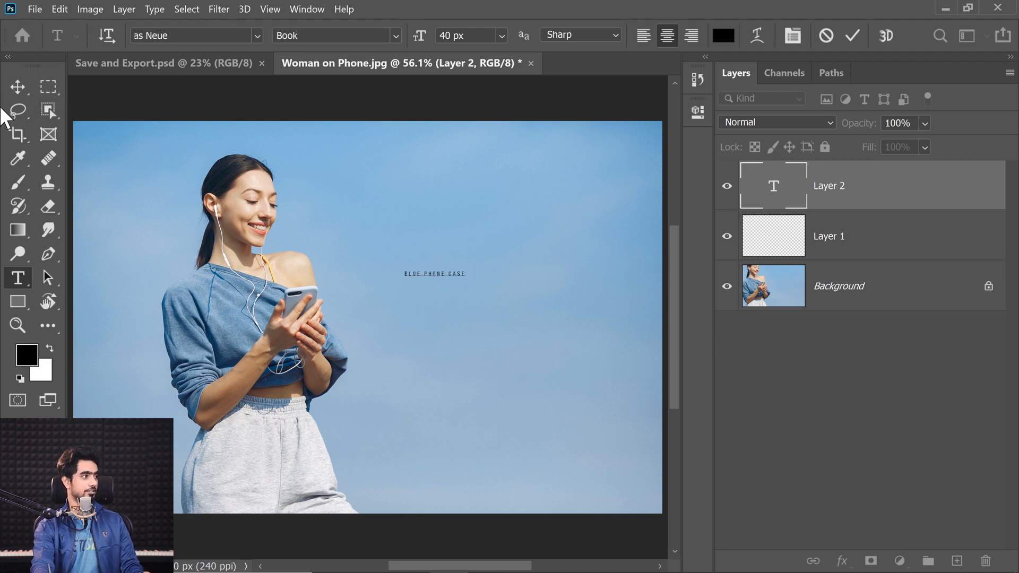
left_click(18, 88)
Scale the BLUE PHONE CASE text up to about 154 px and position it across the sky beside the woman's phone
key("ctrl+t")
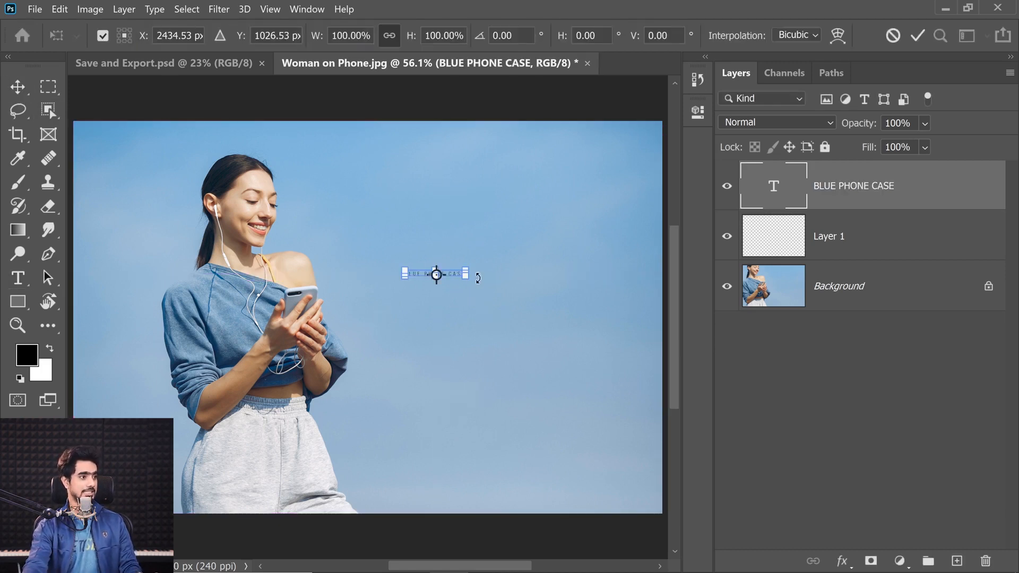
left_click_drag(479, 288, 610, 318)
left_click_drag(572, 284, 554, 312)
key("Return")
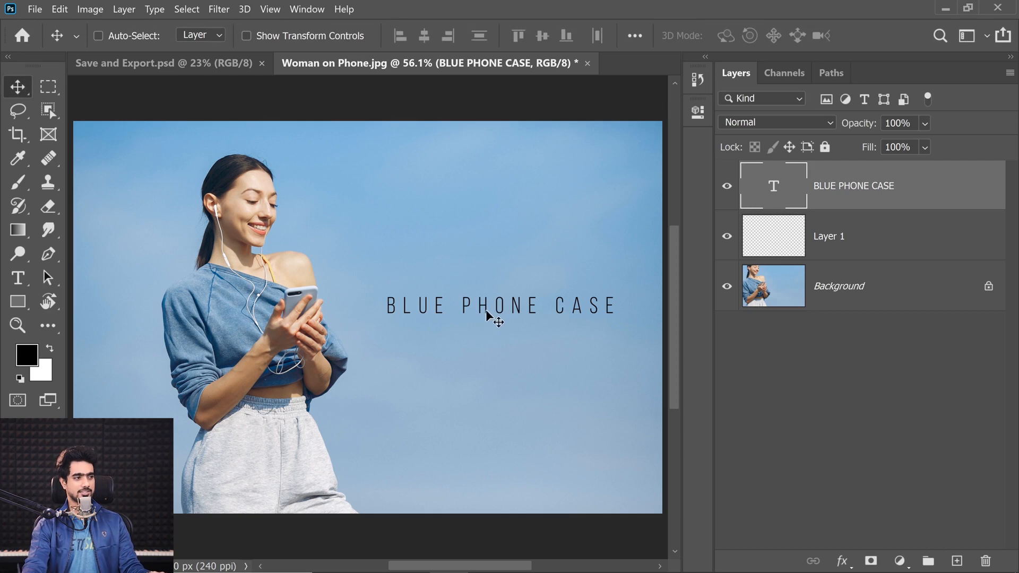
Set the font style of the BLUE PHONE CASE text to Bold
double_click(779, 183)
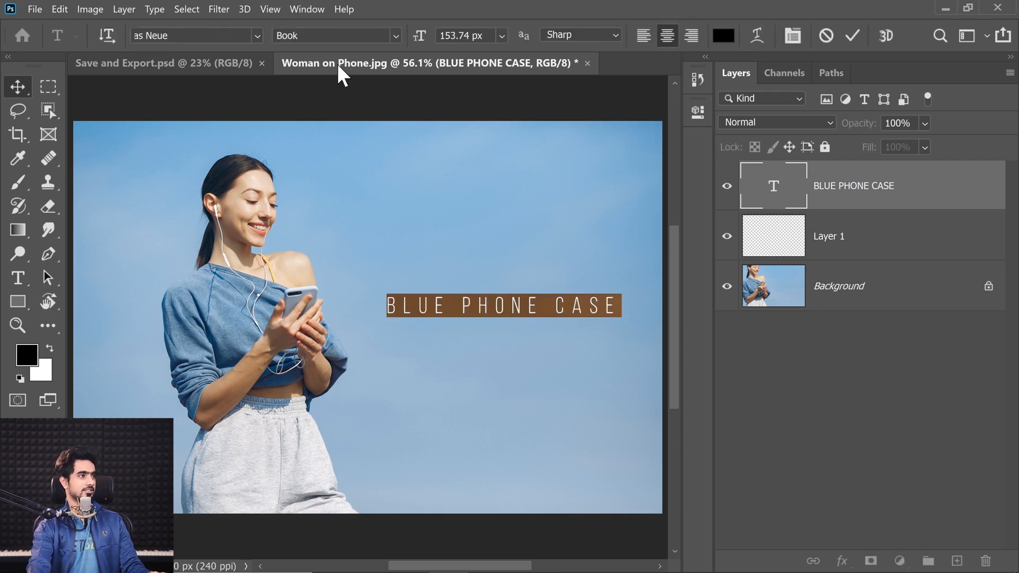
left_click(396, 35)
left_click(317, 110)
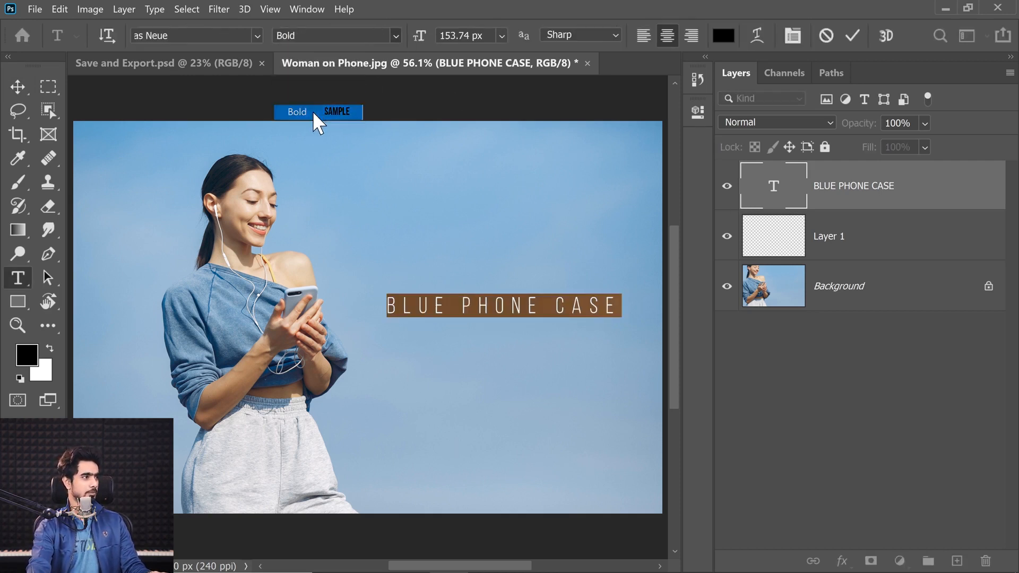
left_click(27, 87)
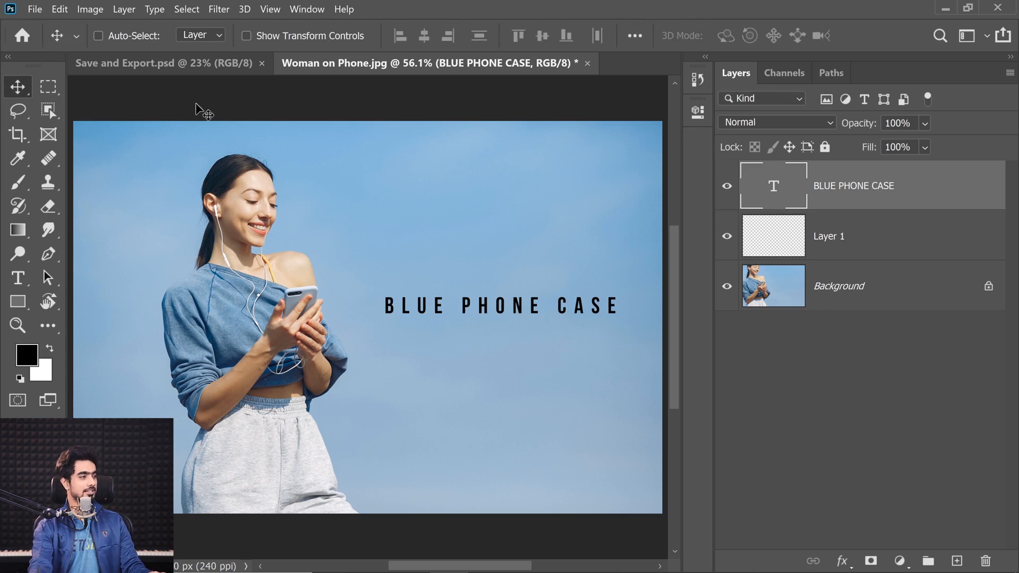
Save the layered document as a cloud document named Woman on Phone
left_click(35, 10)
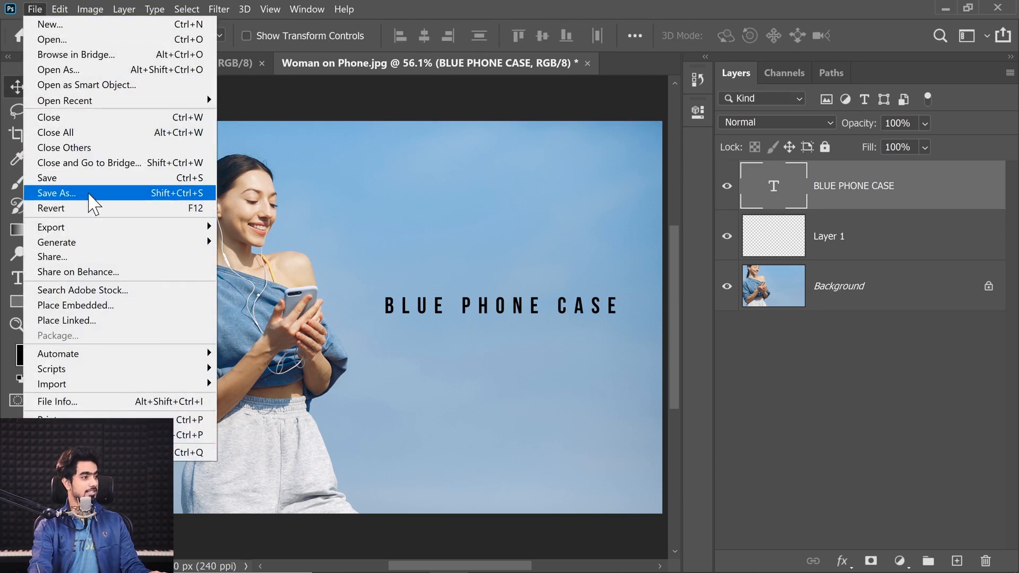
left_click(89, 194)
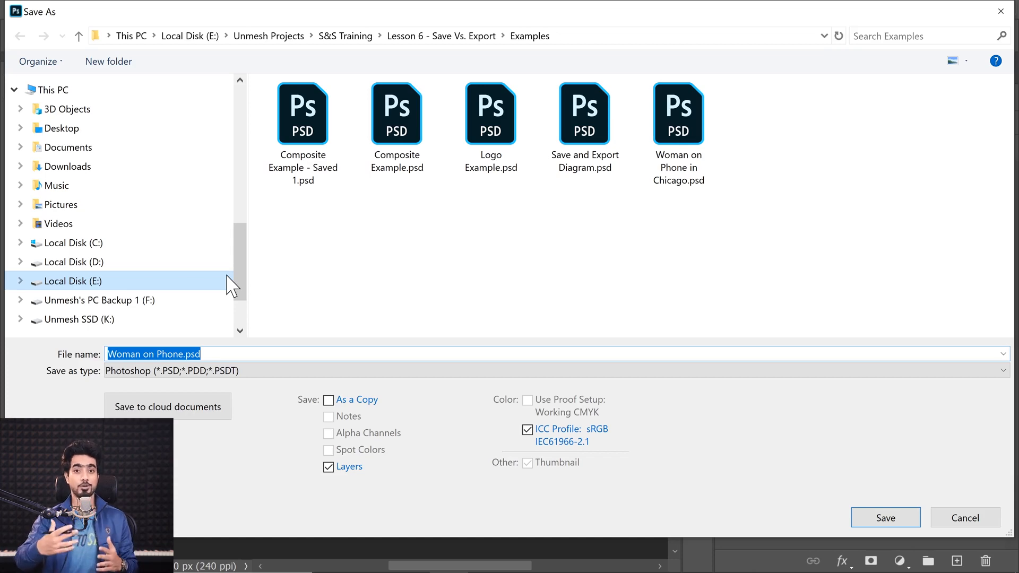
left_click(173, 412)
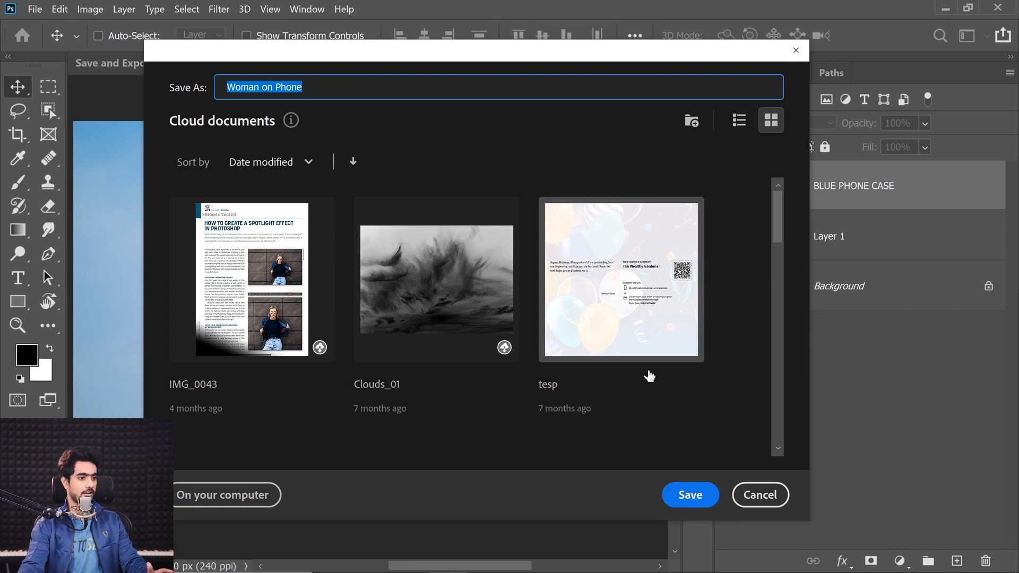
left_click(691, 499)
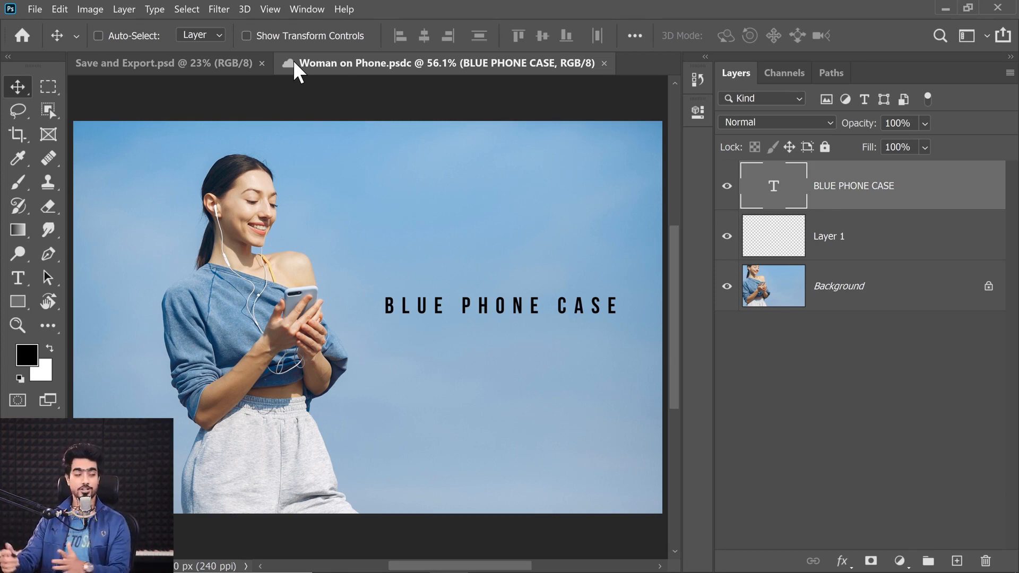
Compare the computer and cloud document locations for opening files, browse the cloud documents, and open Woman on Phone from the cloud
left_click(35, 9)
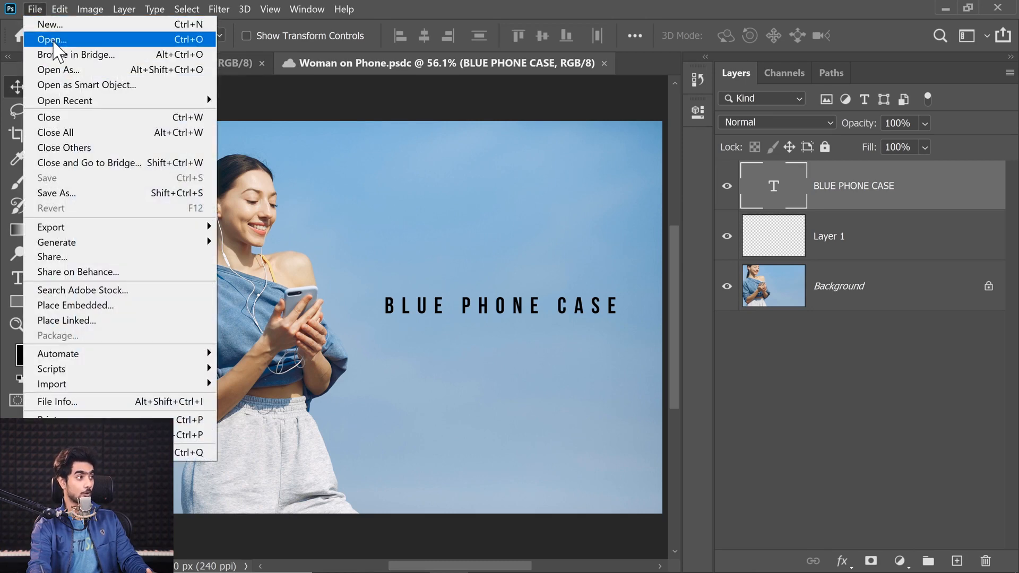
left_click(55, 43)
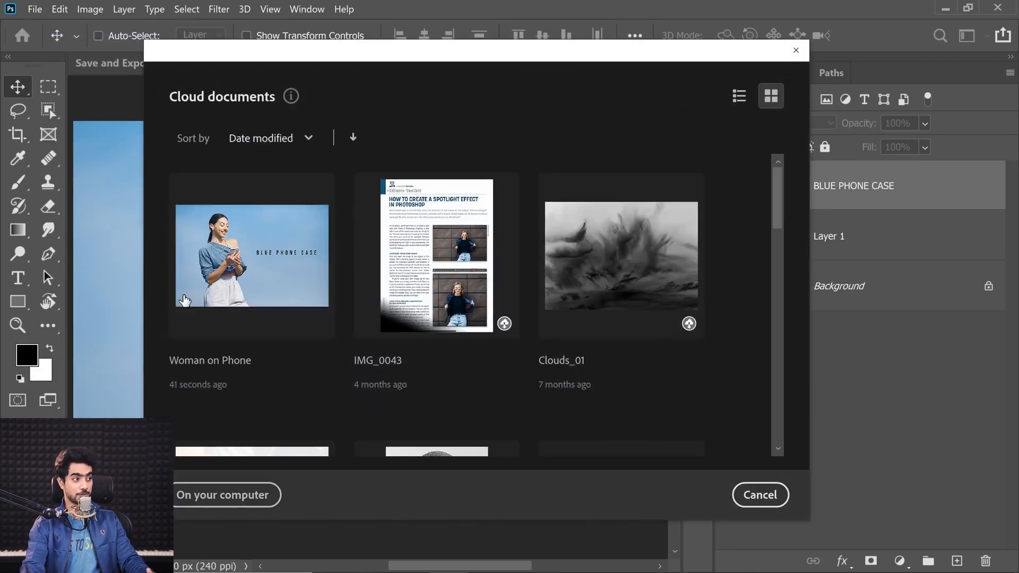
left_click(213, 497)
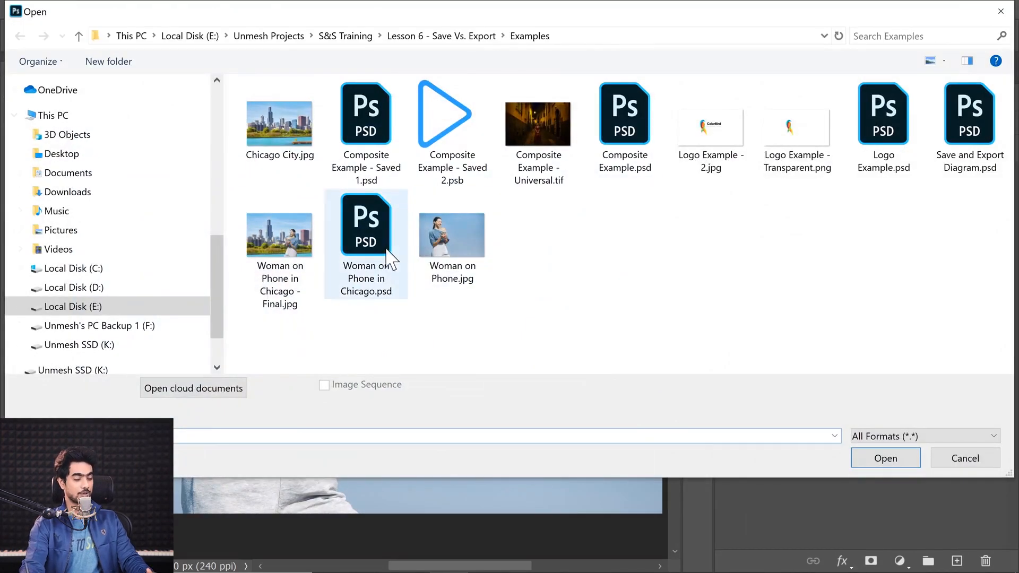
left_click(197, 393)
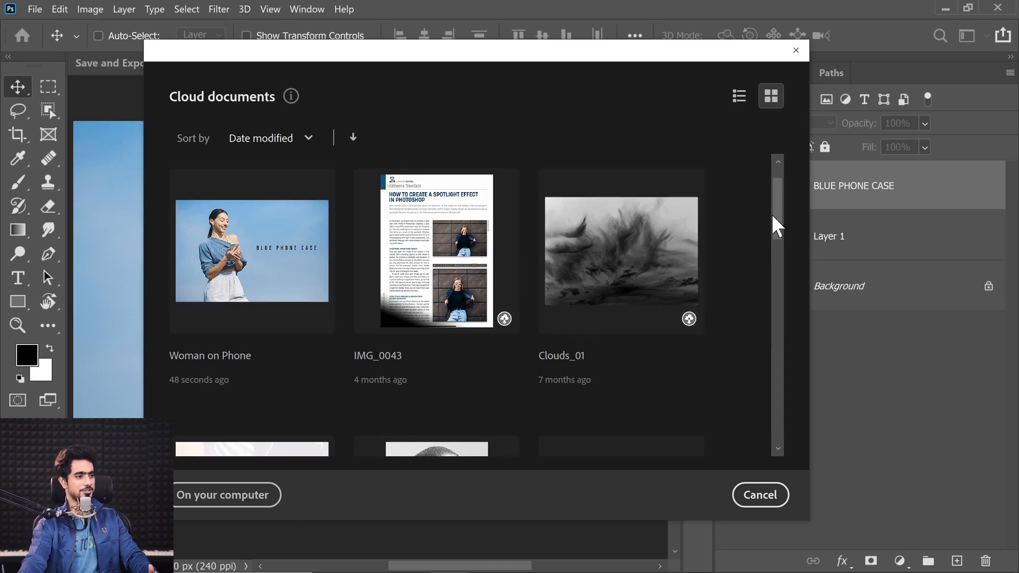
mouse_move(775, 223)
left_mouse_down()
mouse_move(762, 286)
mouse_move(785, 215)
left_mouse_up()
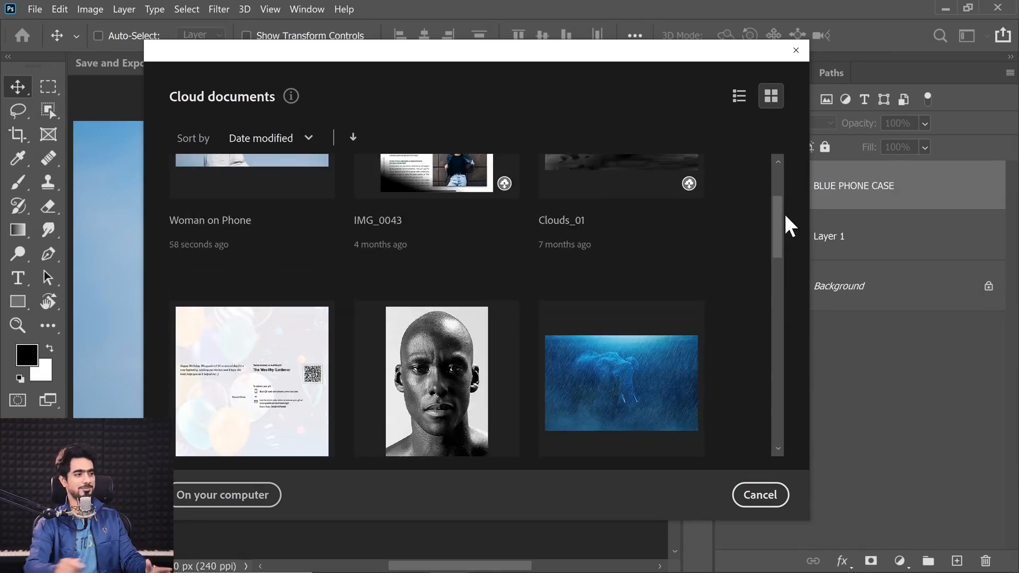
left_click_drag(776, 252, 734, 199)
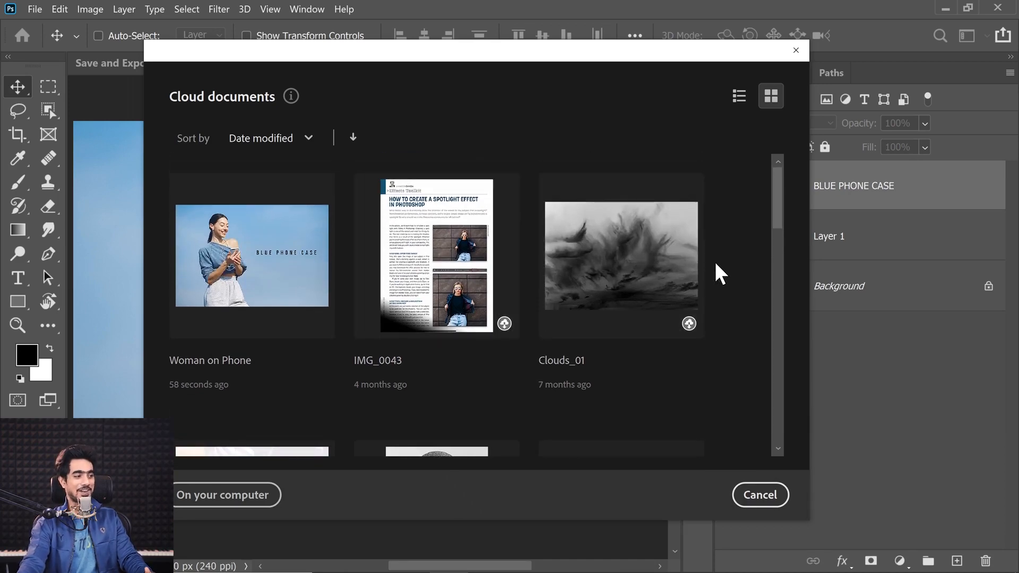
left_click(255, 279)
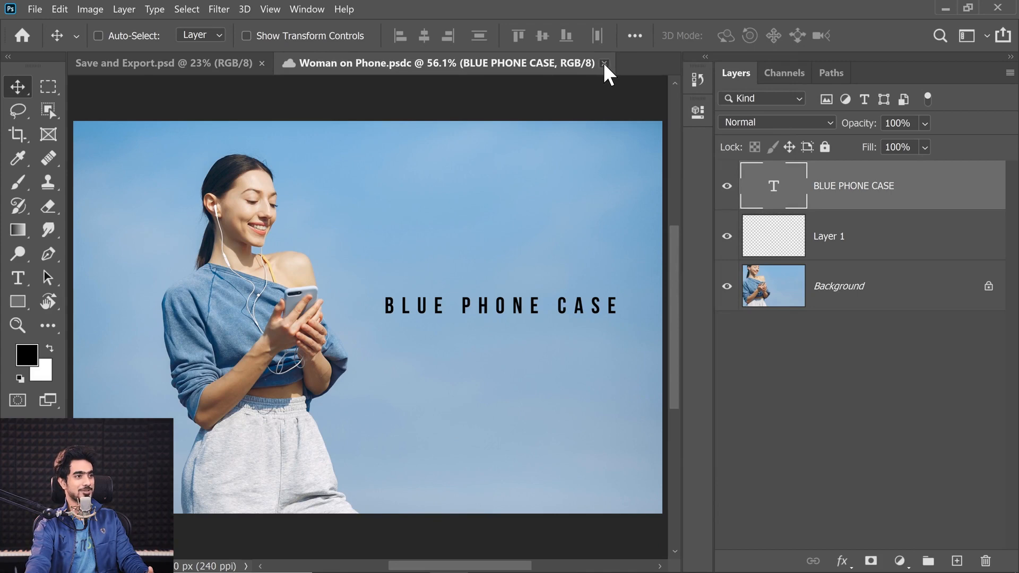
Save a copy of the cloud document without layers as Woman on Phone_3.psd in the Examples folder on the computer
left_click(35, 9)
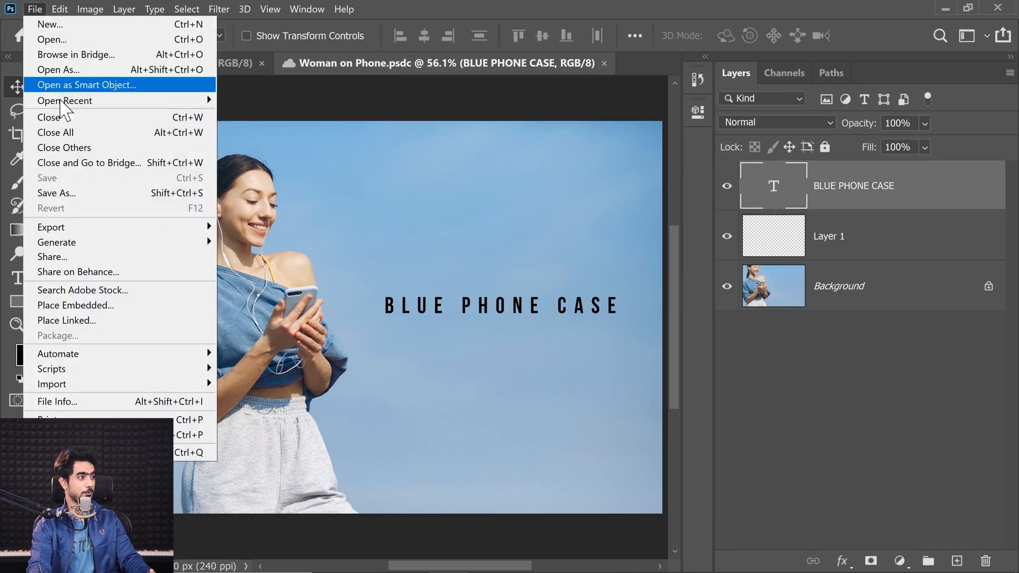
left_click(43, 193)
left_click(223, 495)
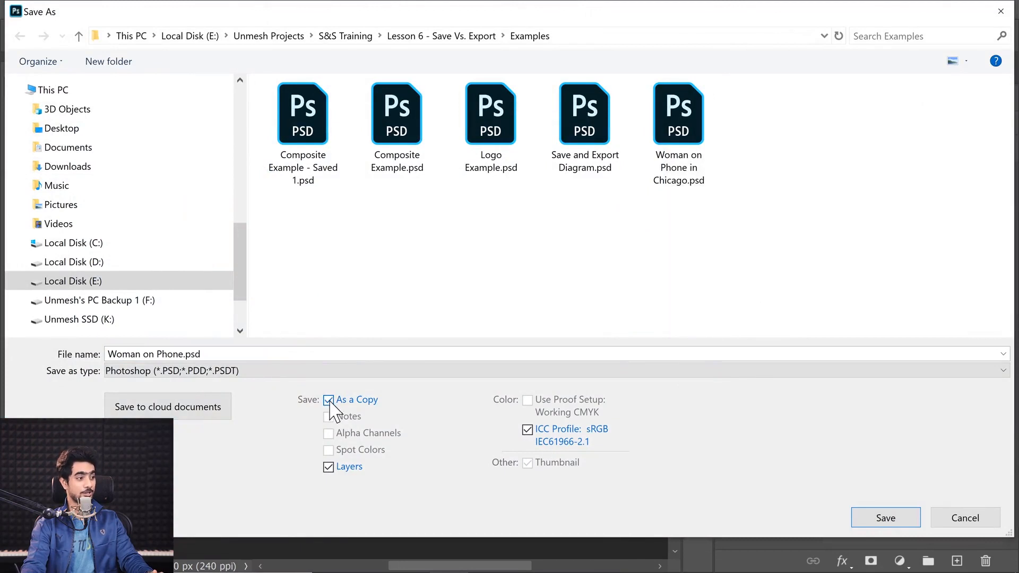
left_click(329, 467)
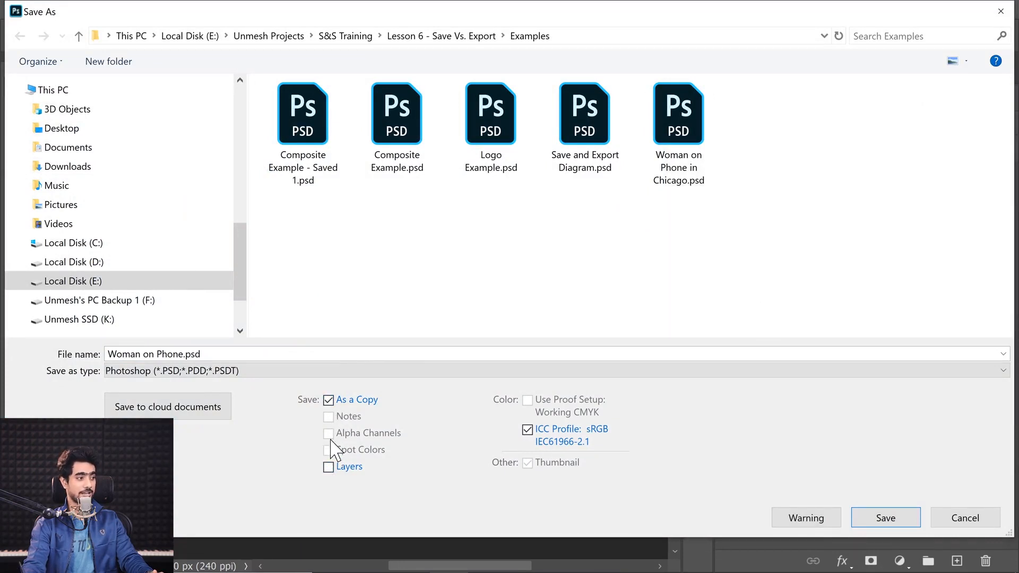
left_click(183, 354)
left_click(183, 354)
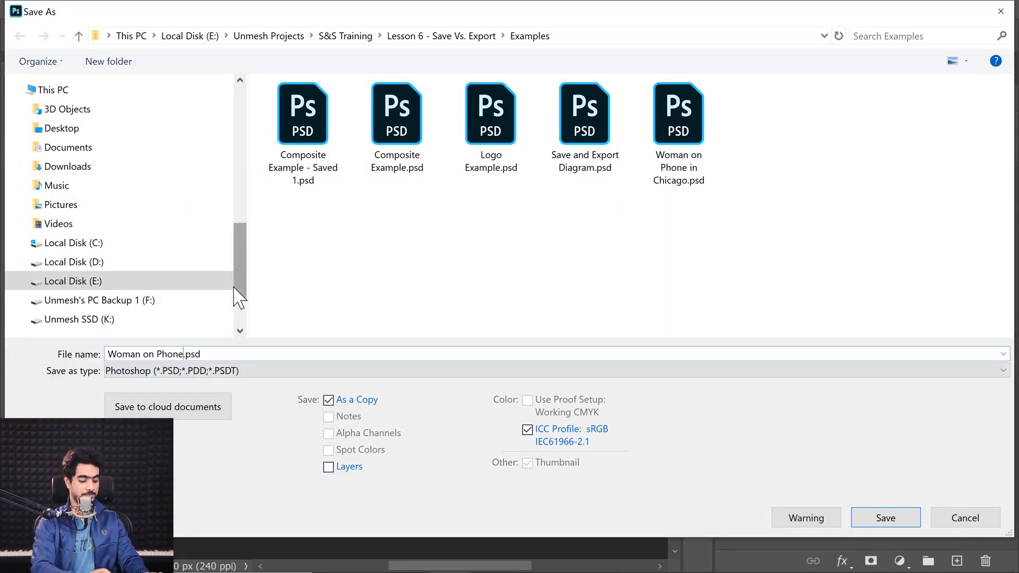
type("_2")
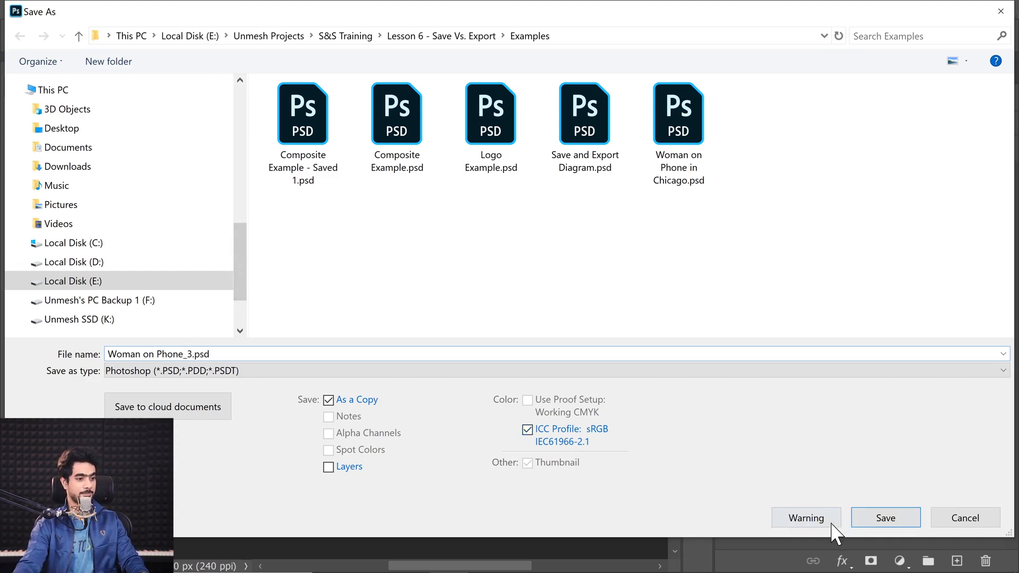
left_click(891, 520)
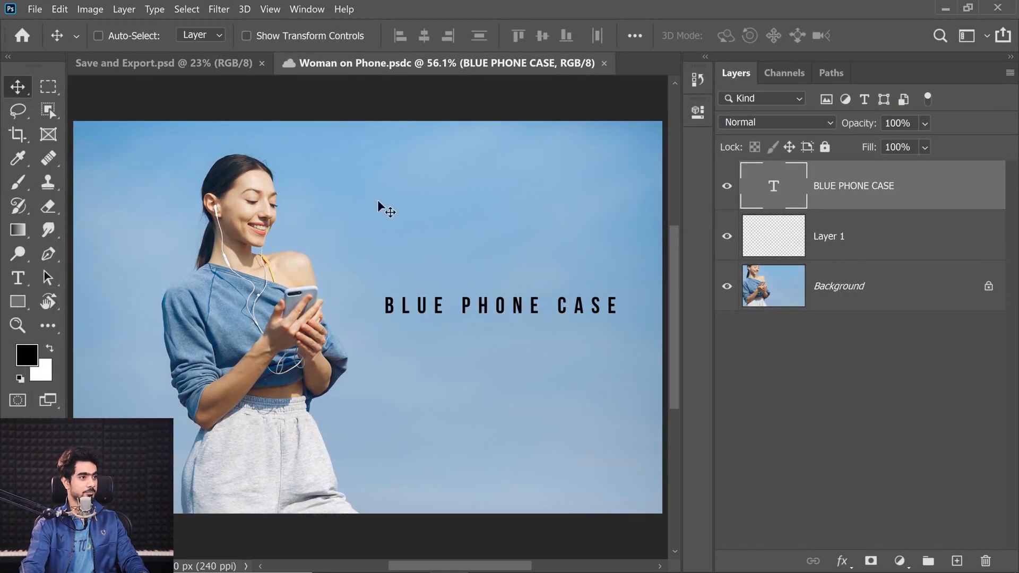
Switch to File Explorer and open Woman on Phone_3.psd from the Examples folder in Photoshop
left_click(417, 565)
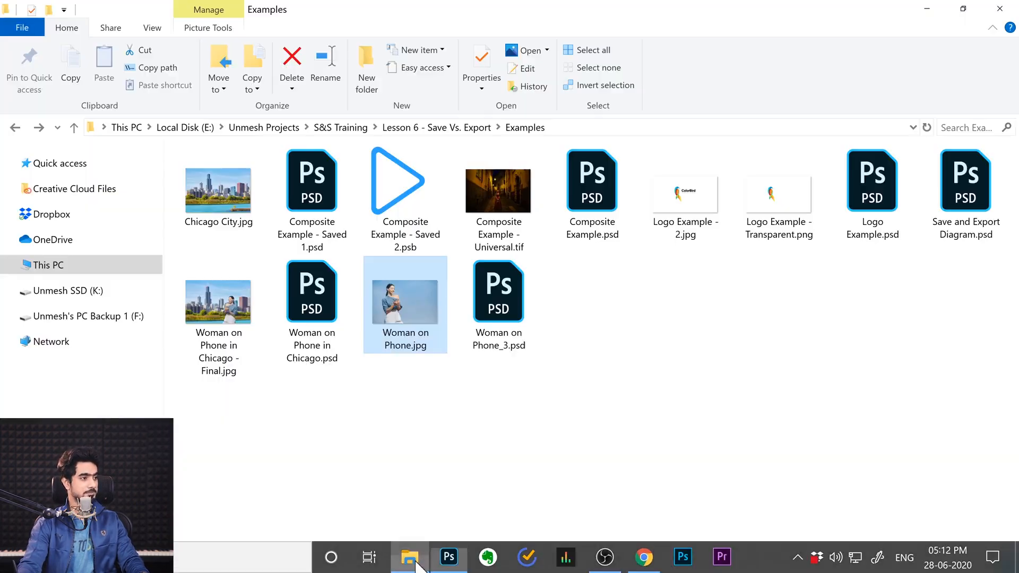
left_click(499, 305)
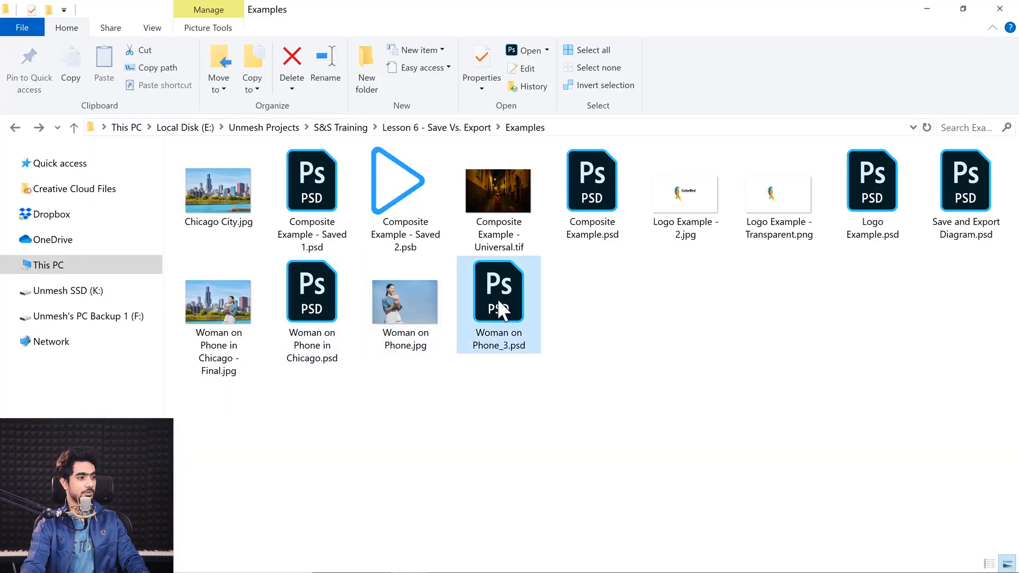
double_click(501, 286)
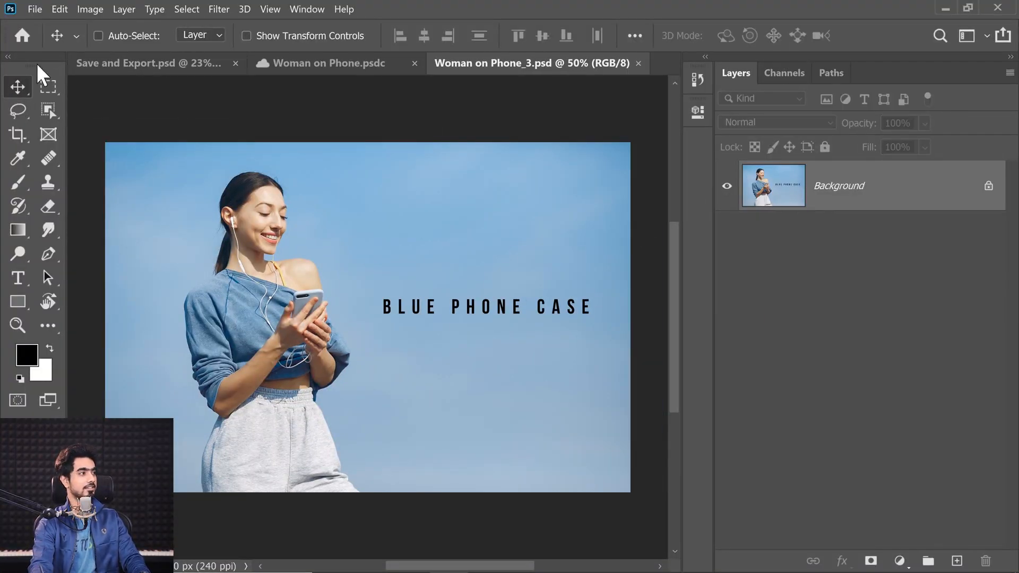
Check which Save As options, including As a Copy and Layers, are available for Woman on Phone_3.psd, and close without saving
left_click(35, 9)
left_click(61, 193)
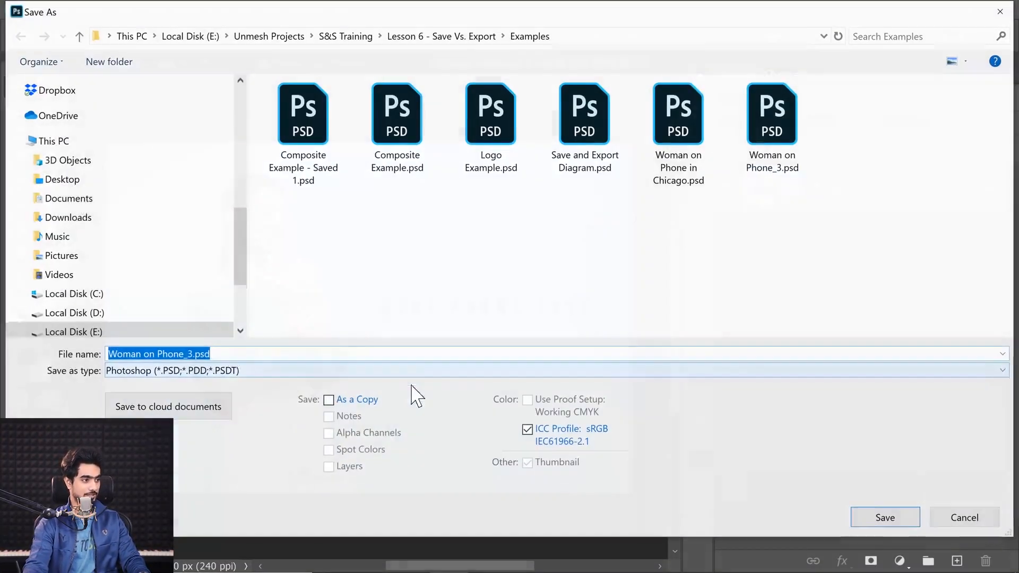
left_click(327, 399)
left_click(328, 400)
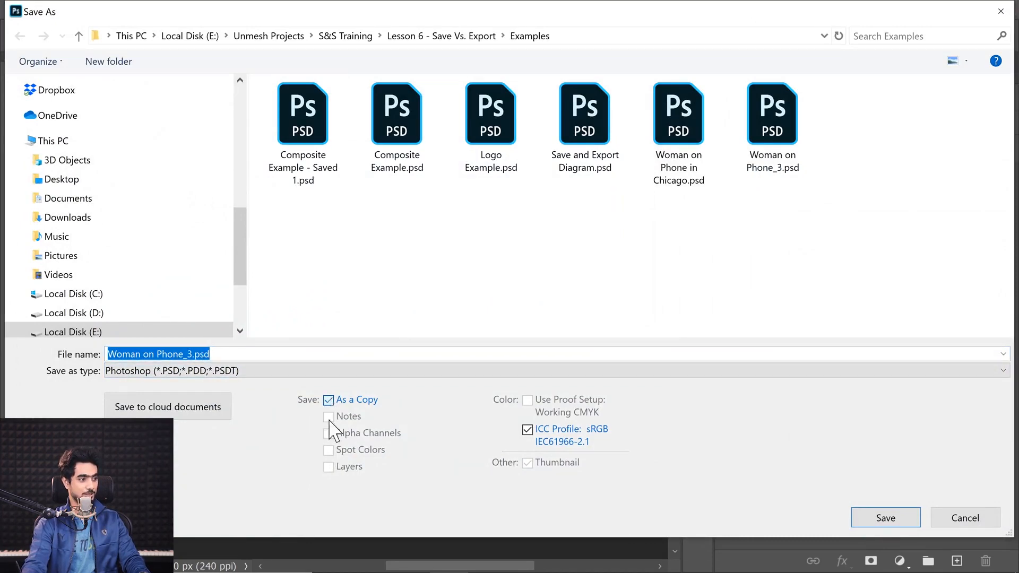
left_click(963, 518)
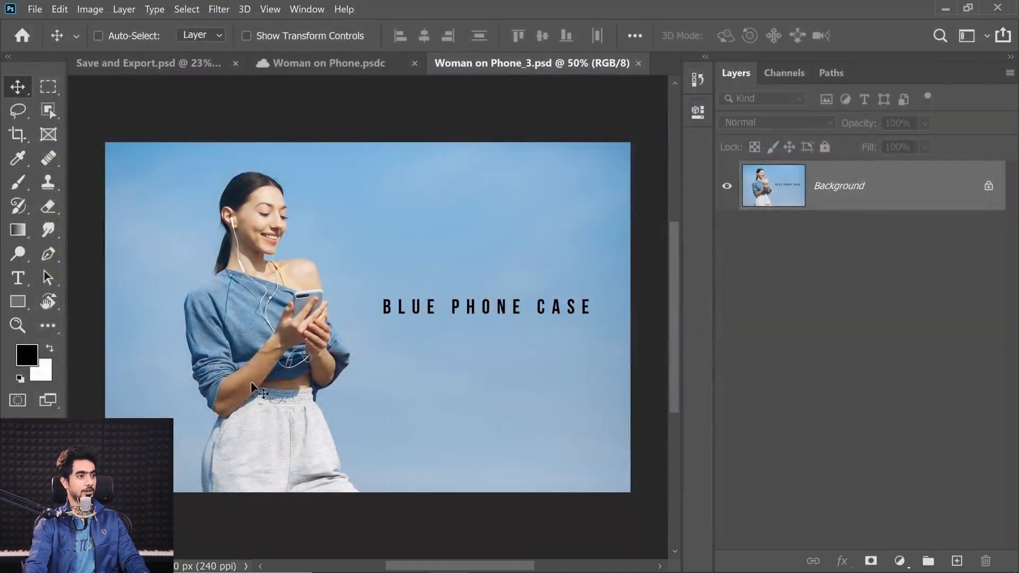
Review the Save As options for the layered Woman on Phone cloud document, and close the dialog without saving
left_click(371, 65)
left_click(35, 9)
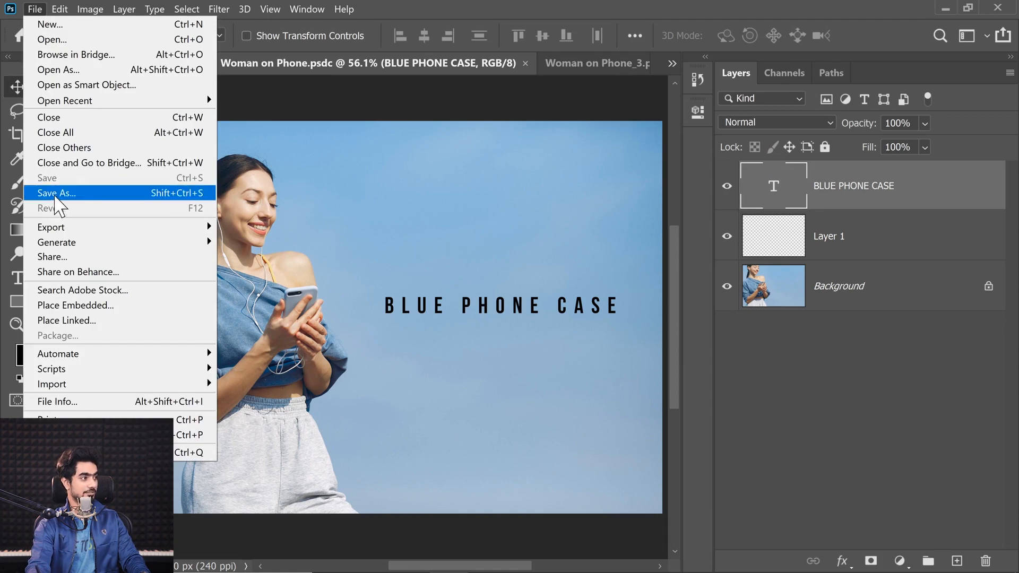
left_click(53, 193)
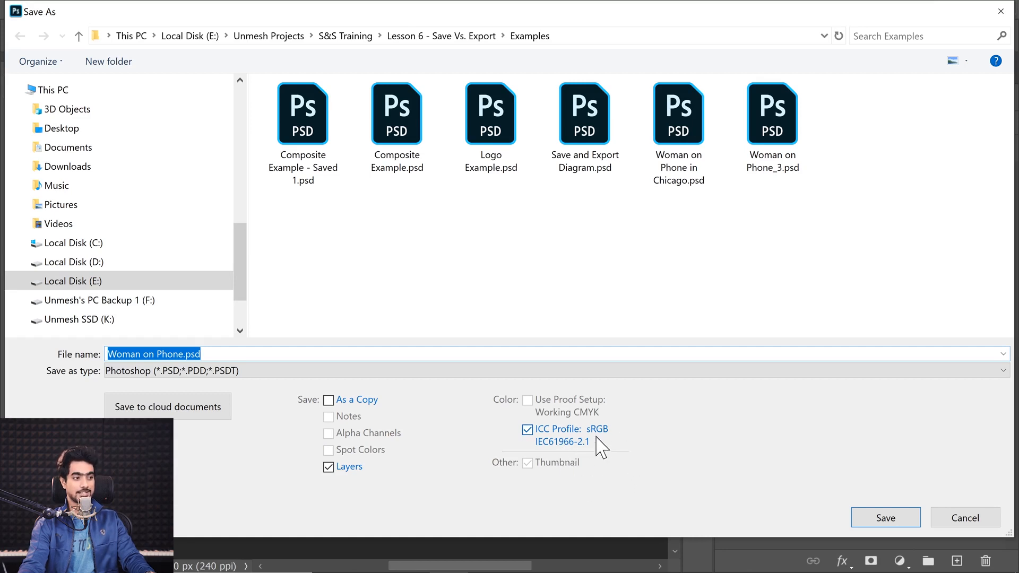
left_click(970, 522)
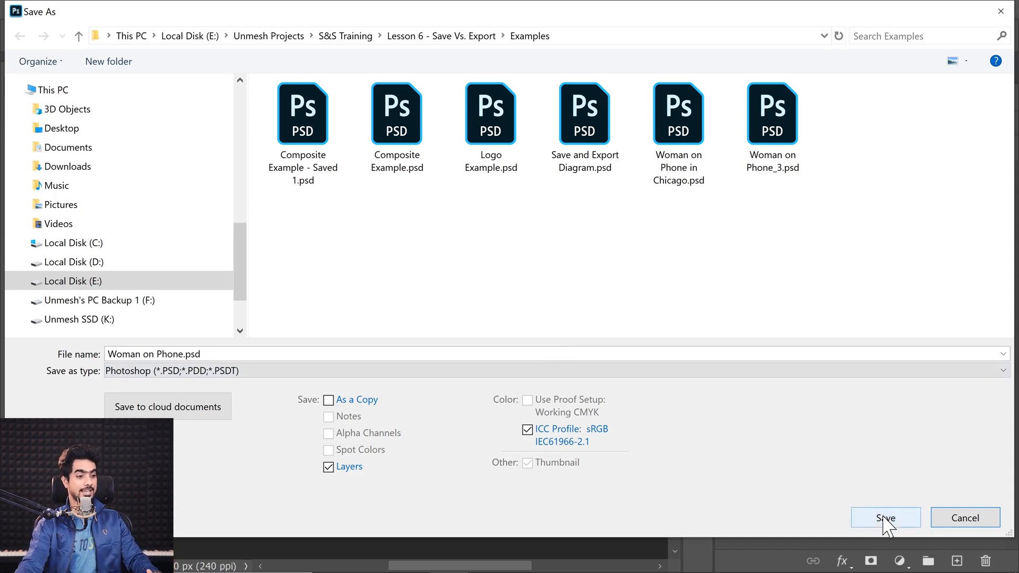
left_click(966, 519)
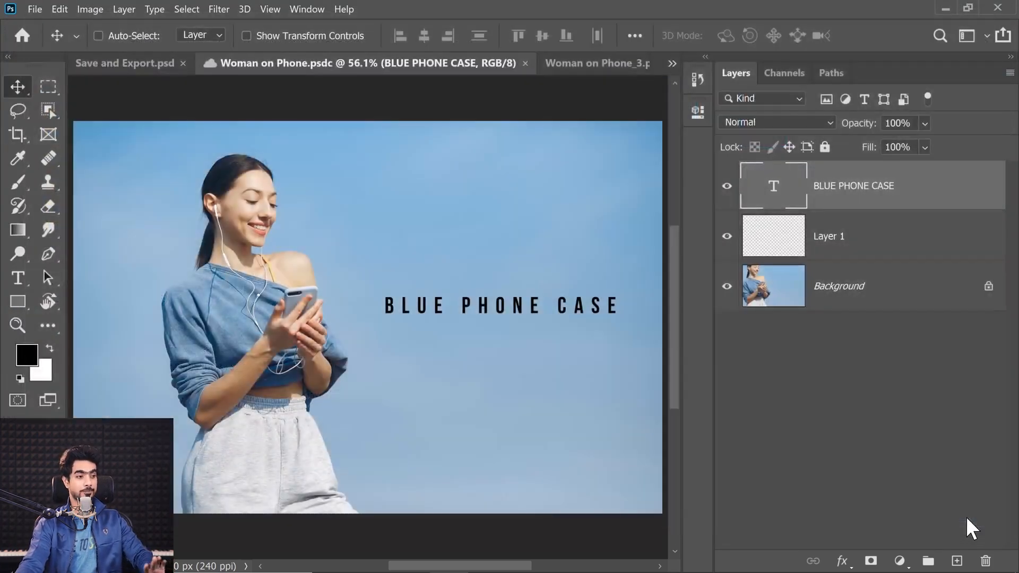
Close both Woman on Phone documents and open Woman on Phone in Chicago.psd from the Examples folder
left_click(522, 65)
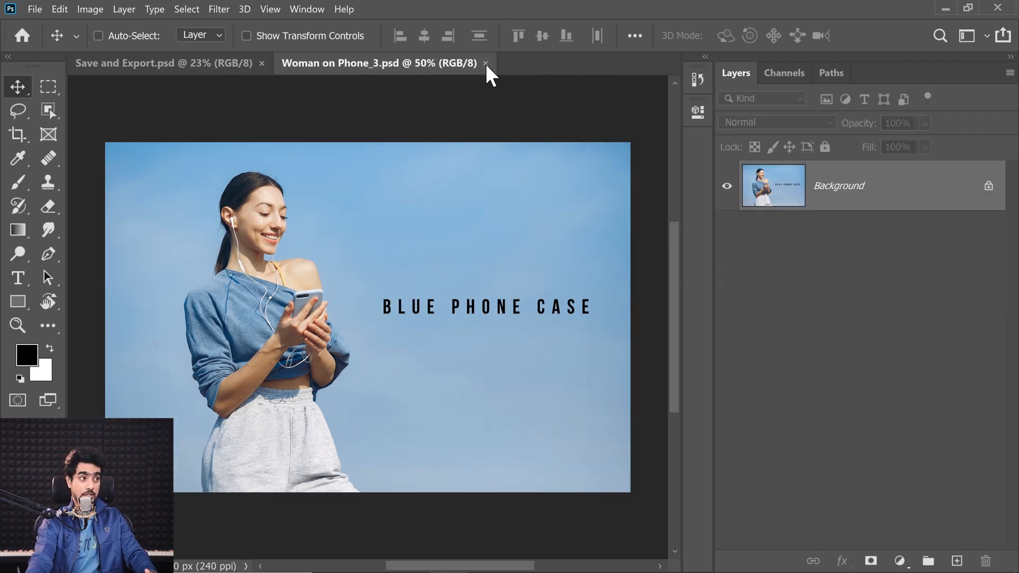
left_click(484, 64)
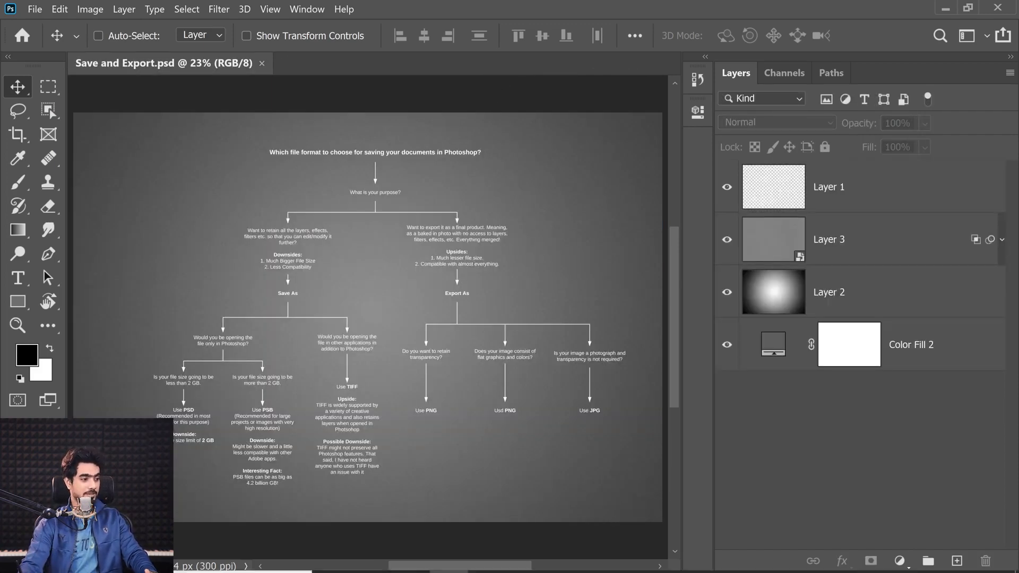
left_click(411, 556)
left_click(421, 467)
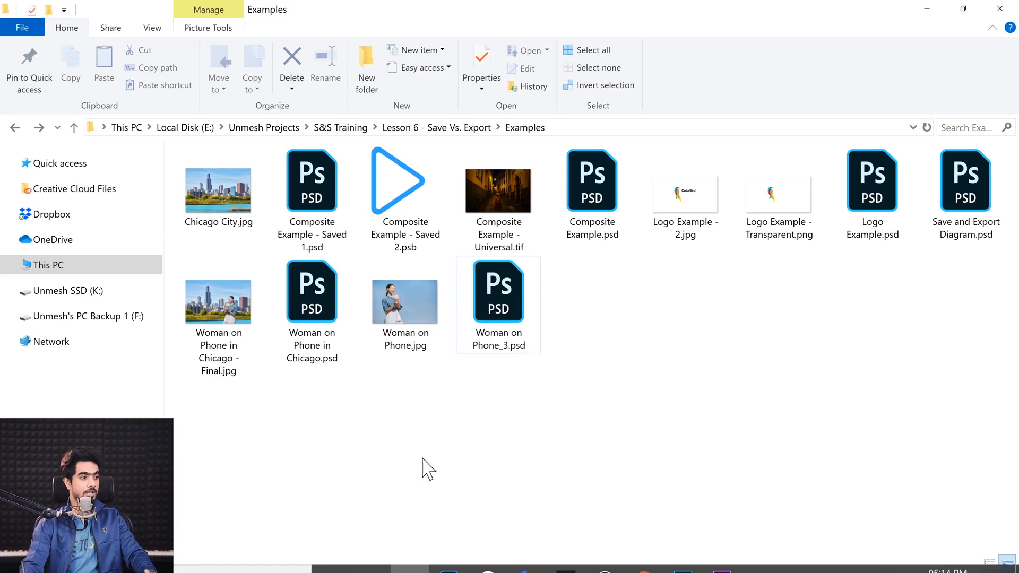
double_click(306, 315)
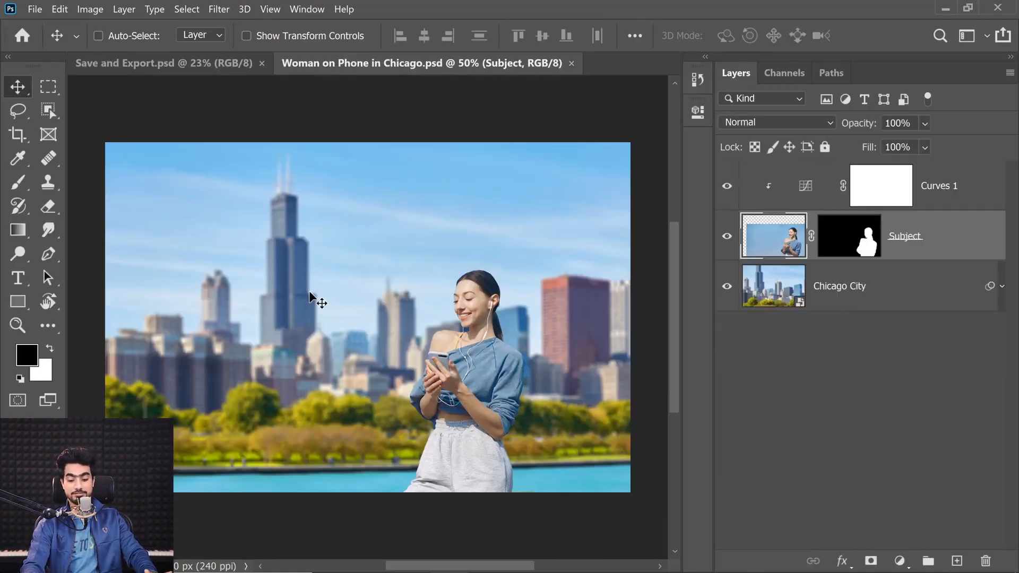
Set up a JPG export of the Chicago composite with Export As, adding 0.5x, 0.75x and 0.25x sizes alongside 1x
key("ctrl+0")
left_click(36, 12)
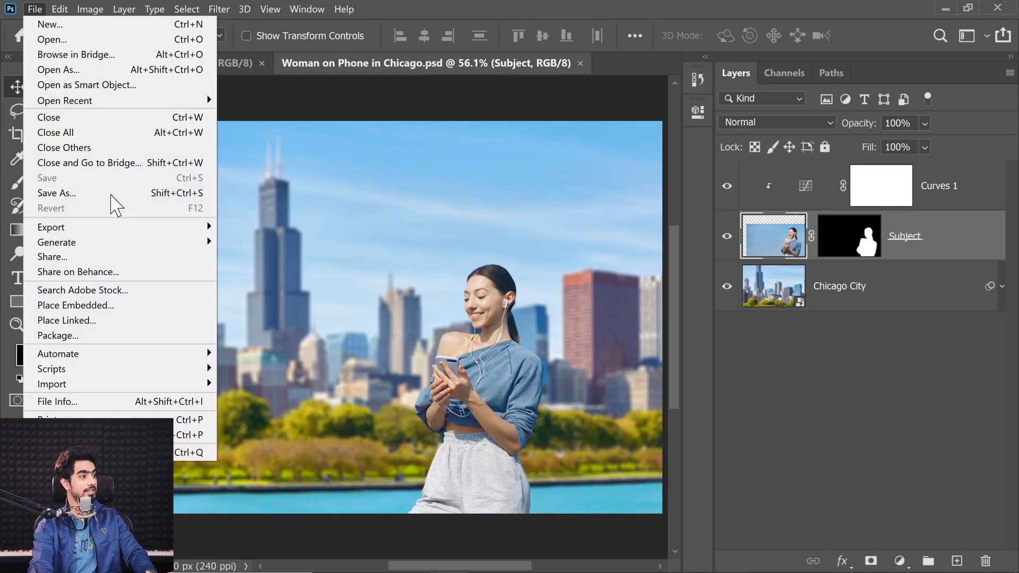
mouse_move(119, 229)
left_click(253, 242)
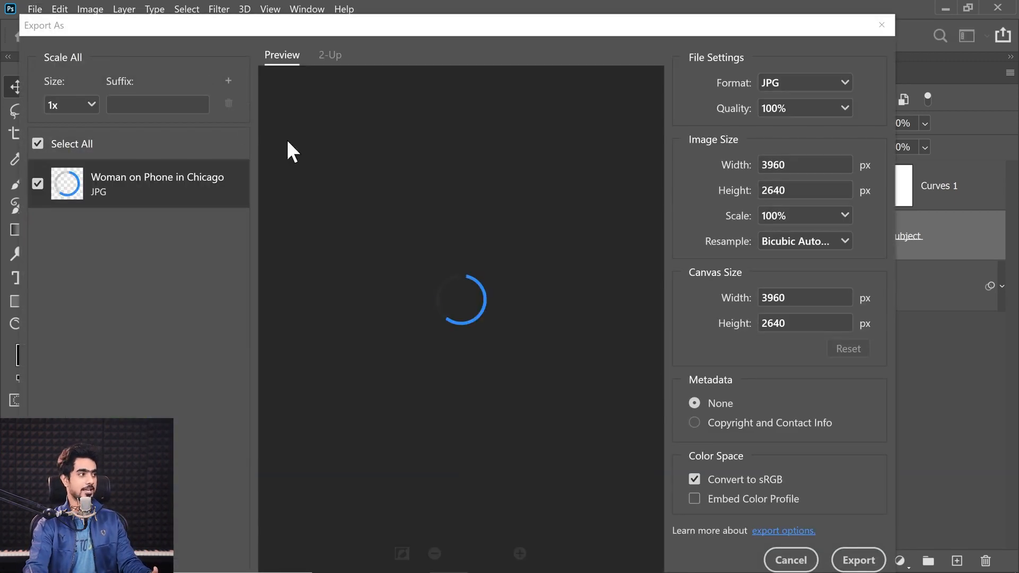
left_click_drag(168, 27, 249, 70)
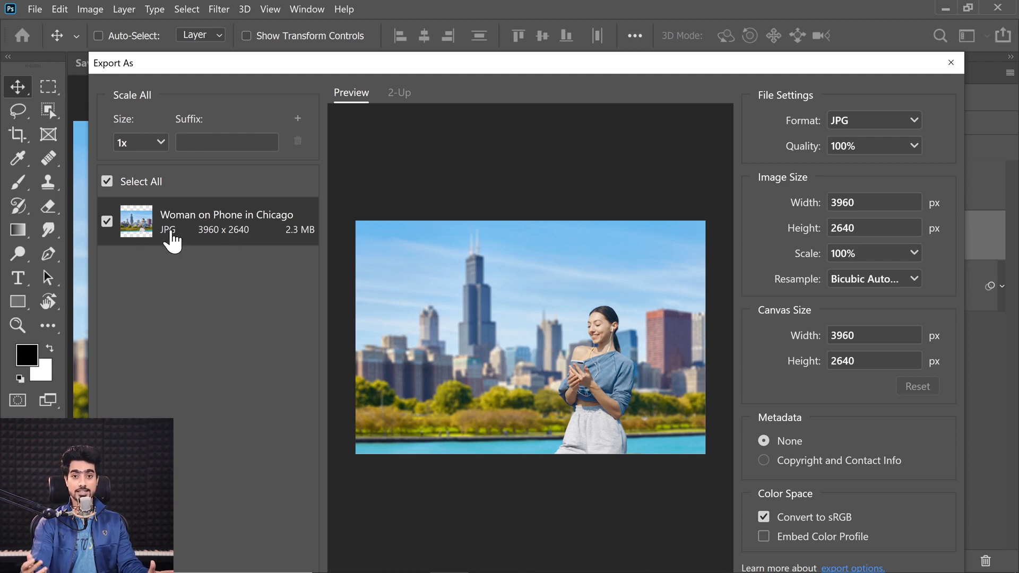
left_click(298, 119)
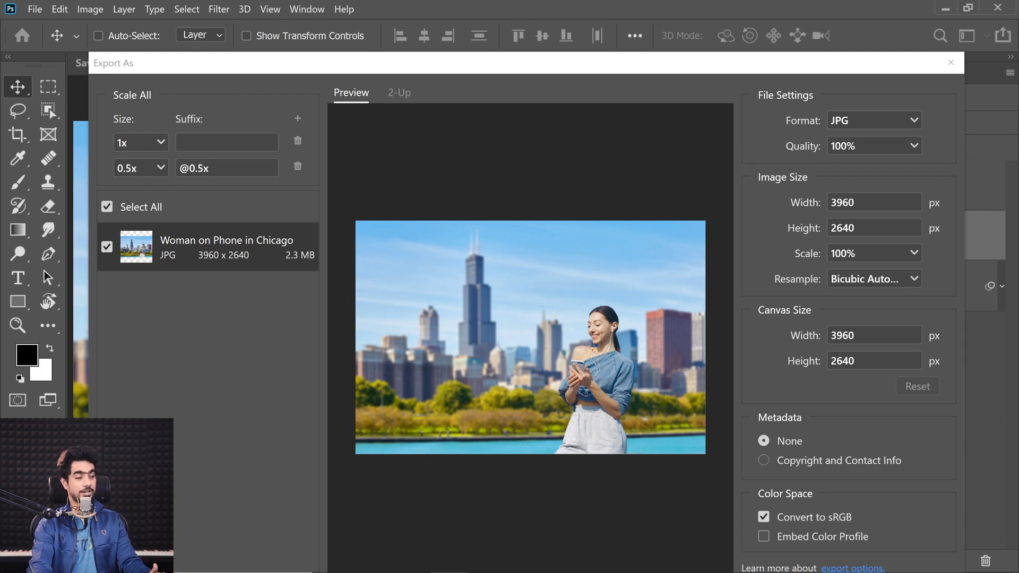
left_click(297, 118)
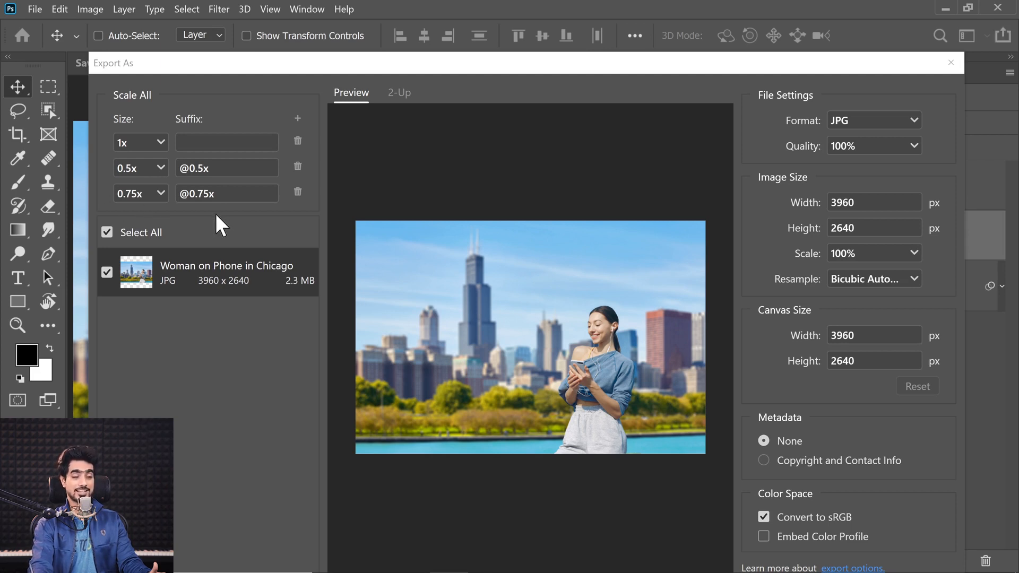
left_click(298, 120)
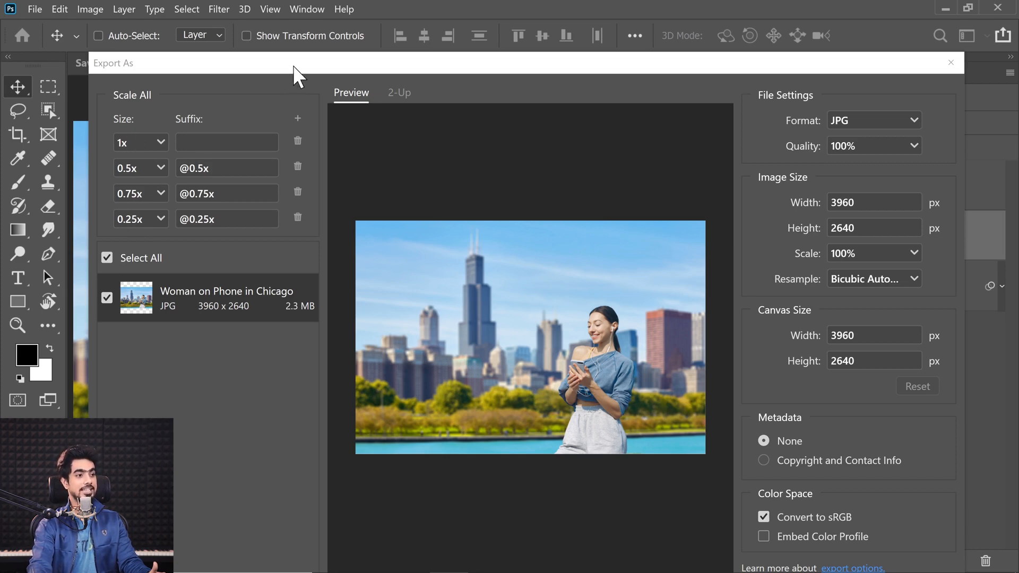
Export the JPG at all four sizes into a new folder named WOP inside Examples
left_click_drag(297, 74, 223, 34)
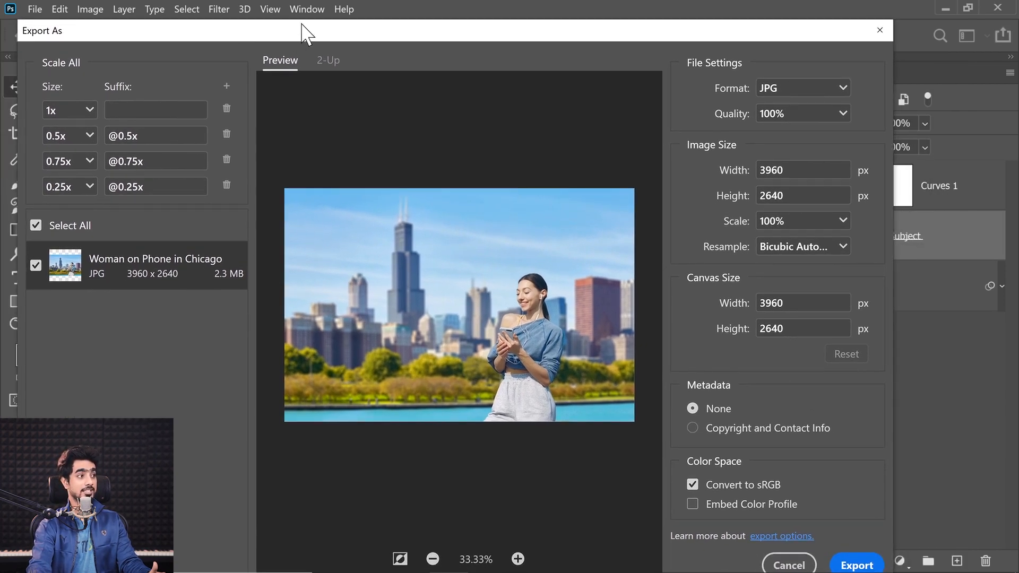
left_click_drag(301, 24, 274, 35)
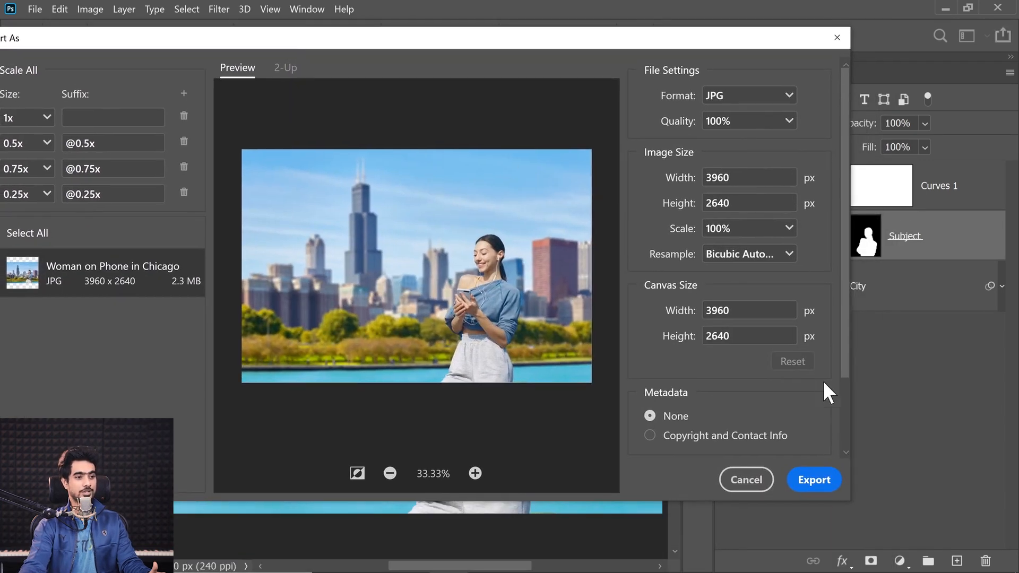
left_click(814, 480)
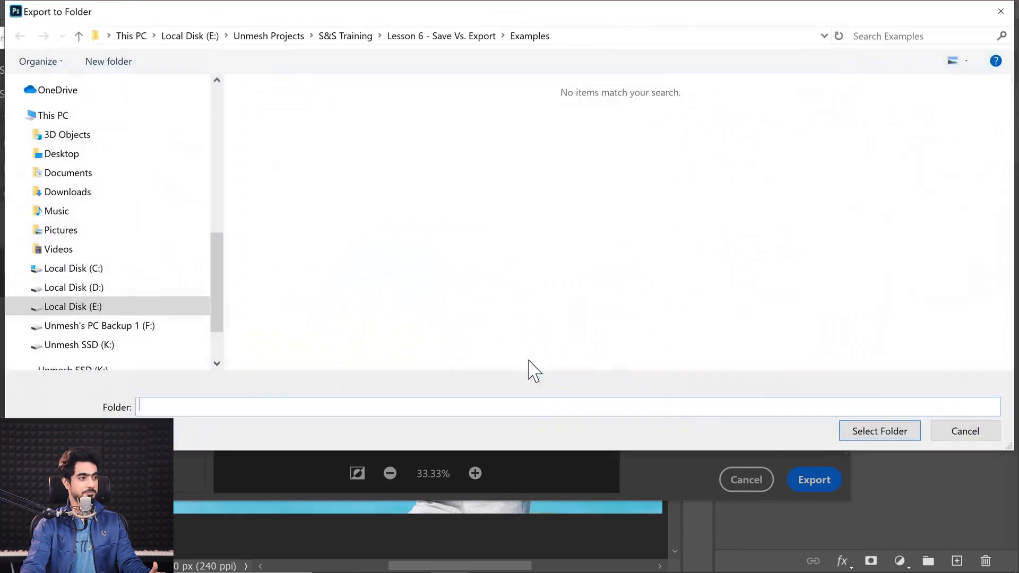
left_click(109, 62)
type("WOP")
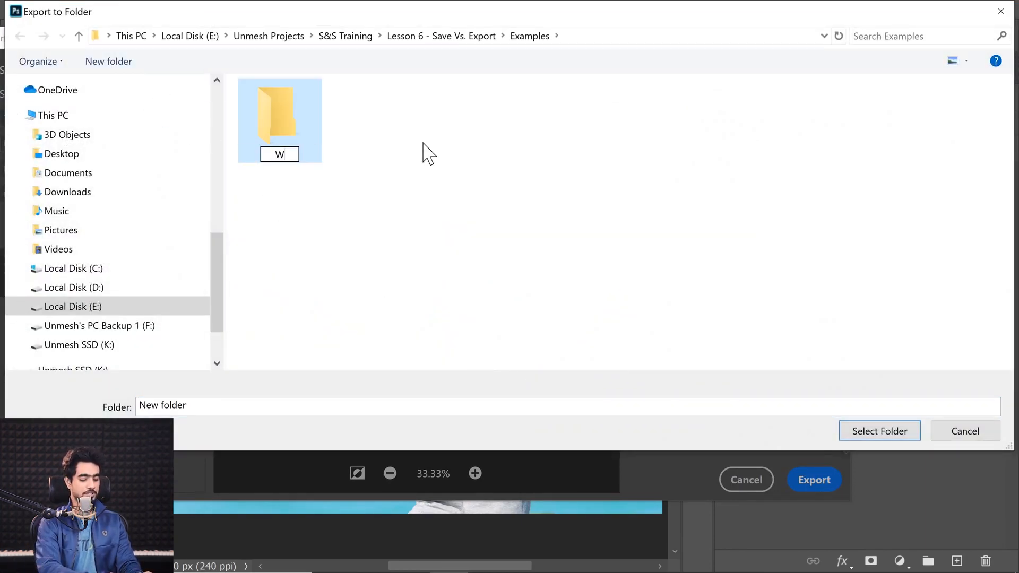
key("Return")
double_click(287, 130)
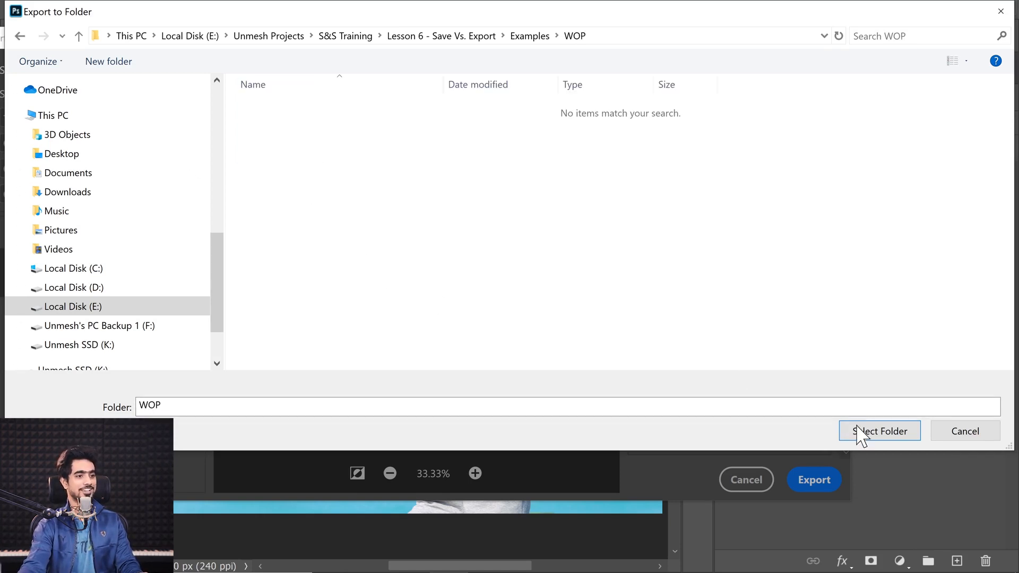
left_click(875, 434)
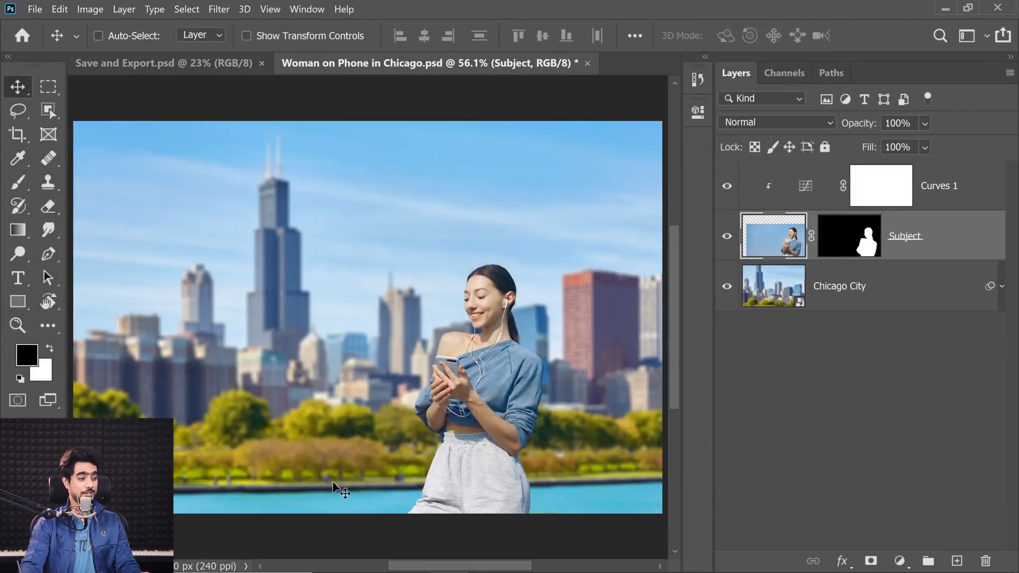
Switch to File Explorer and inspect the exported JPG files in the WOP folder
mouse_move(382, 571)
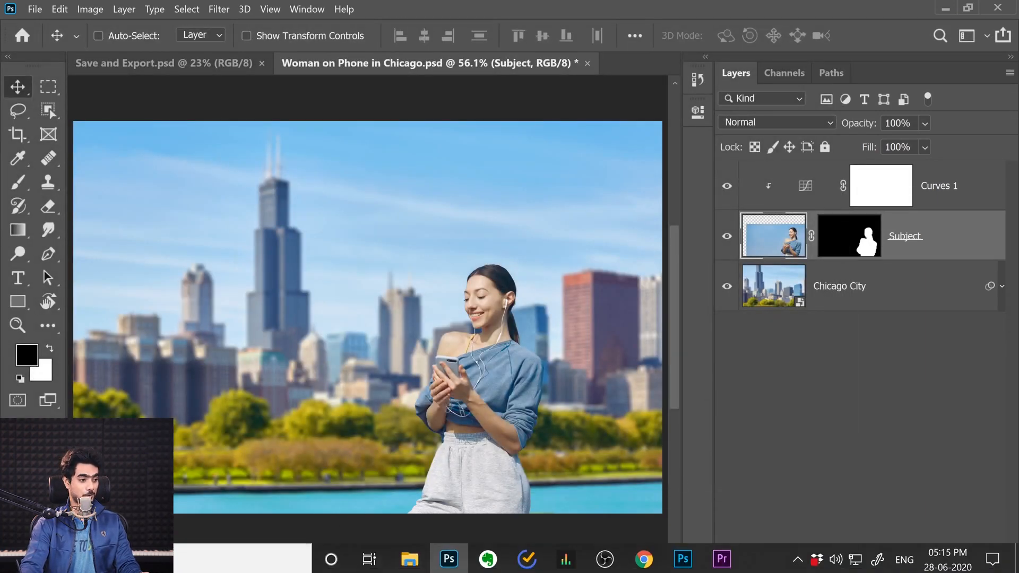
left_click(413, 561)
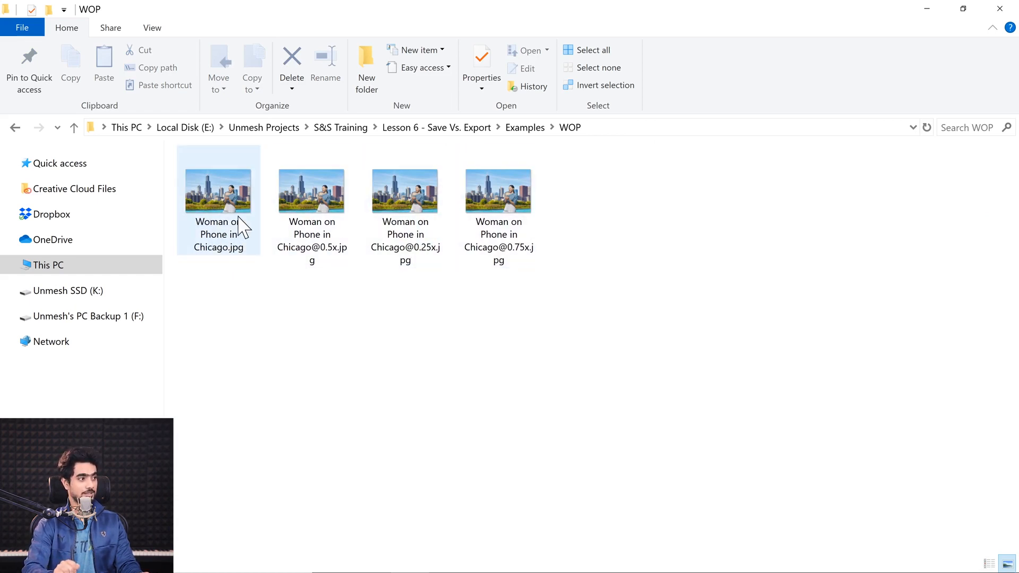
mouse_move(238, 217)
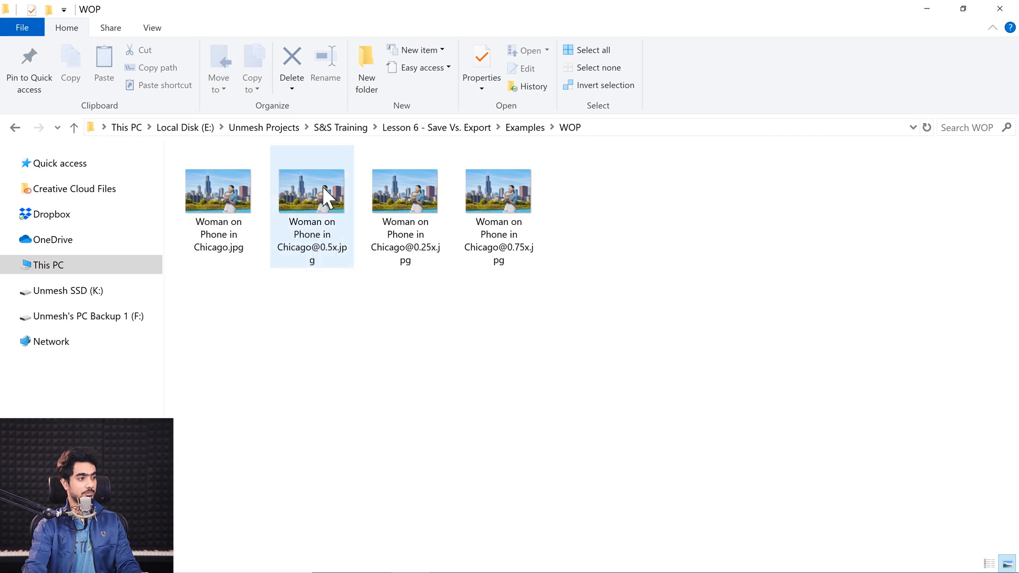
Return to Photoshop and reopen Export As for the Woman on Phone in Chicago composite
mouse_move(320, 190)
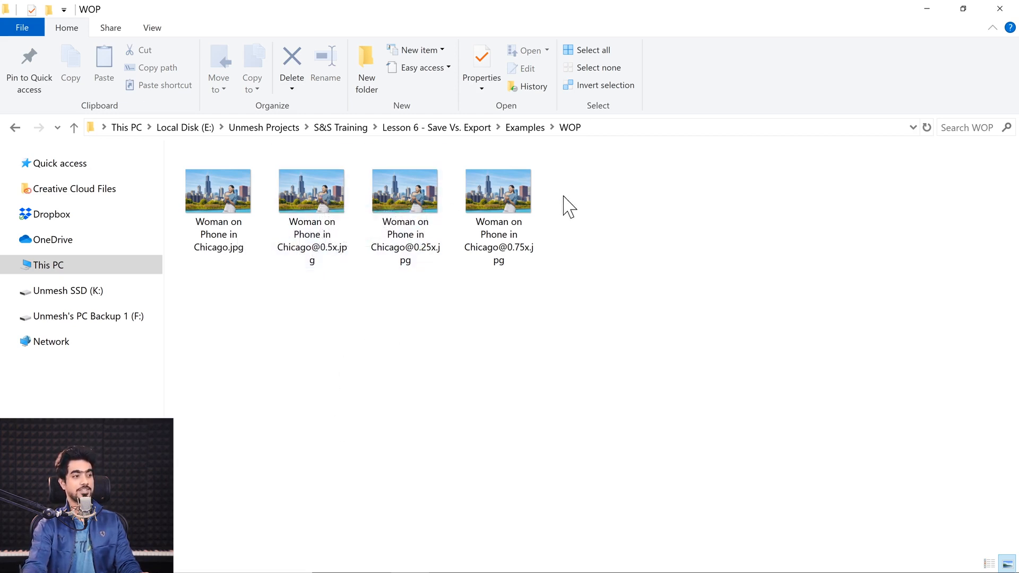
left_click_drag(255, 313, 603, 213)
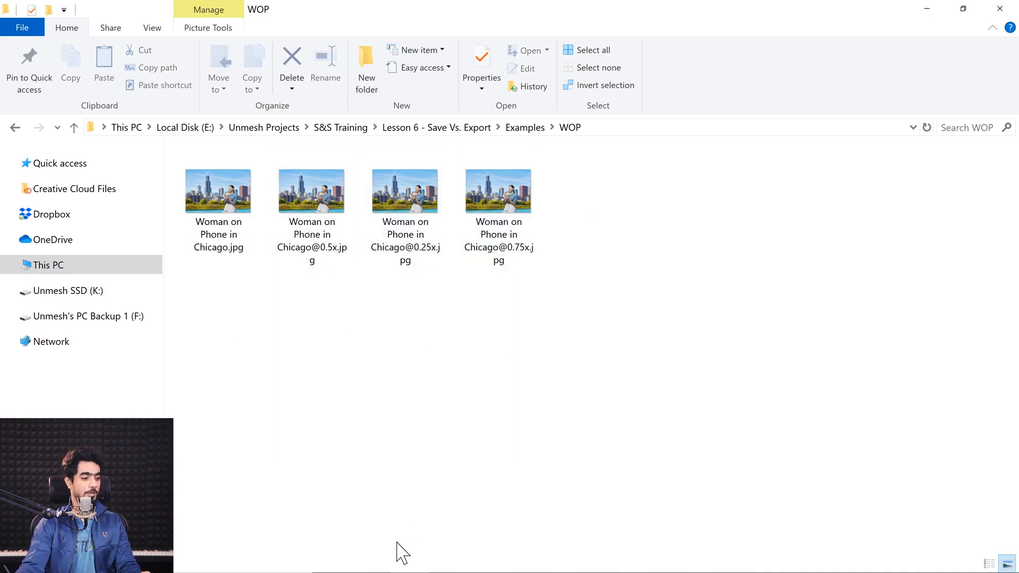
mouse_move(477, 559)
left_click(444, 561)
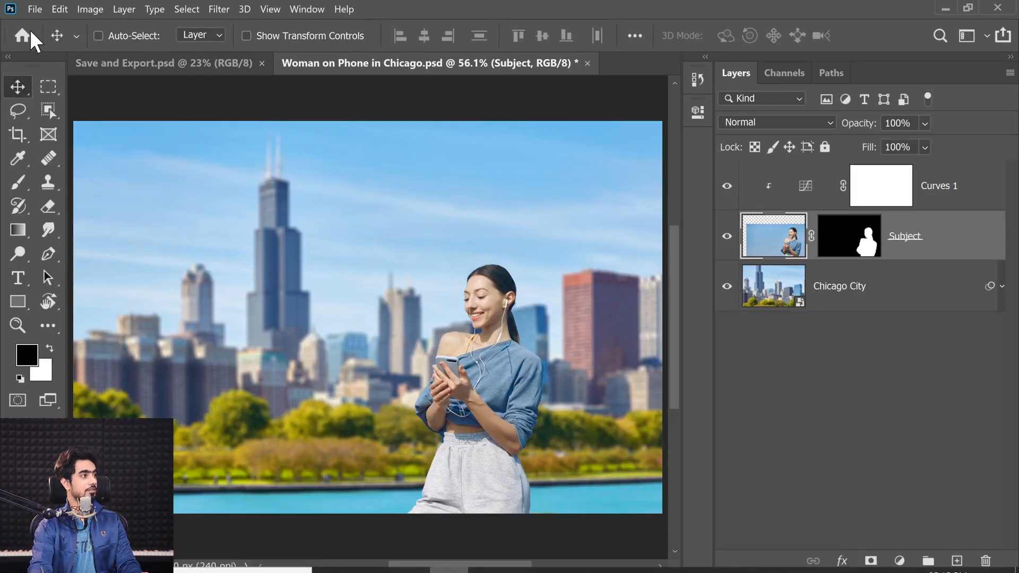
left_click(34, 9)
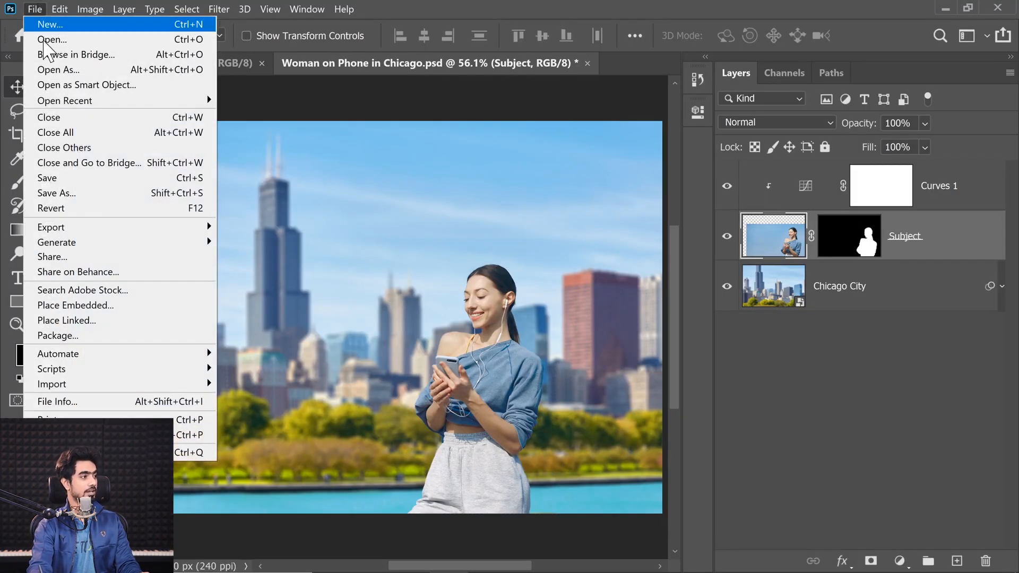
mouse_move(95, 228)
left_click(265, 237)
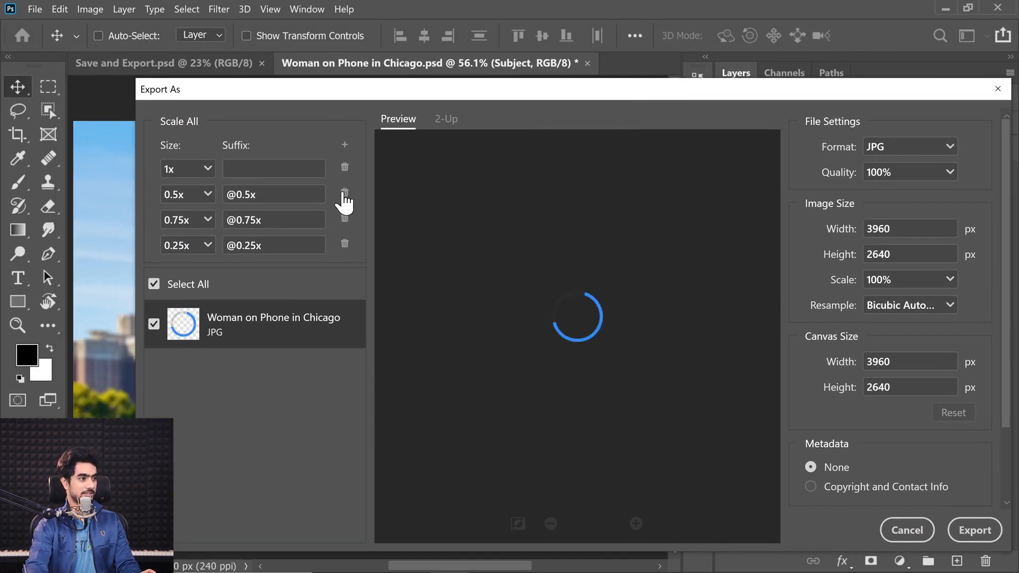
Remove the 0.5x, 0.75x and 0.25x sizes from the export, leaving only 1x
left_click(345, 193)
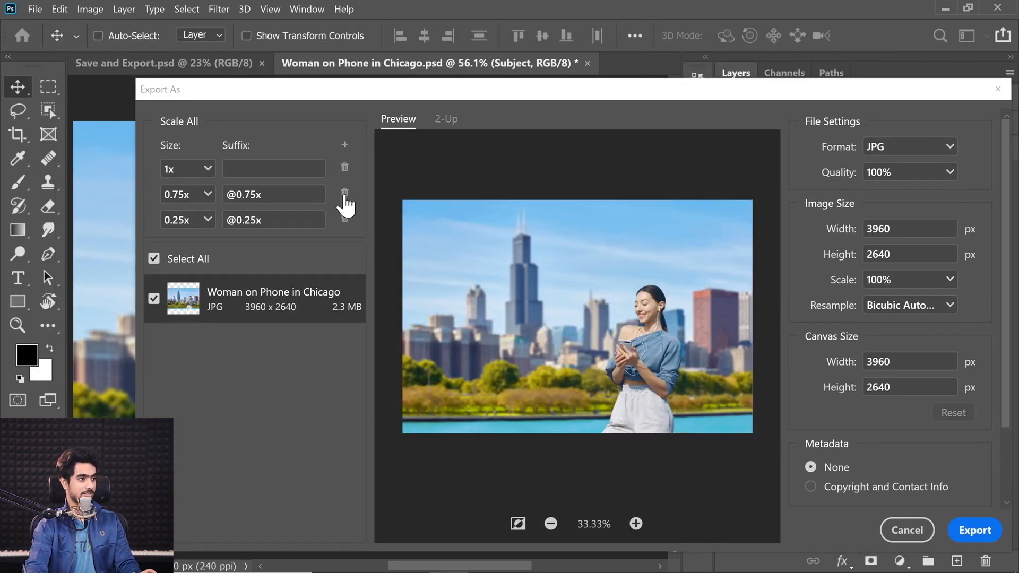
left_click(344, 194)
left_click(345, 194)
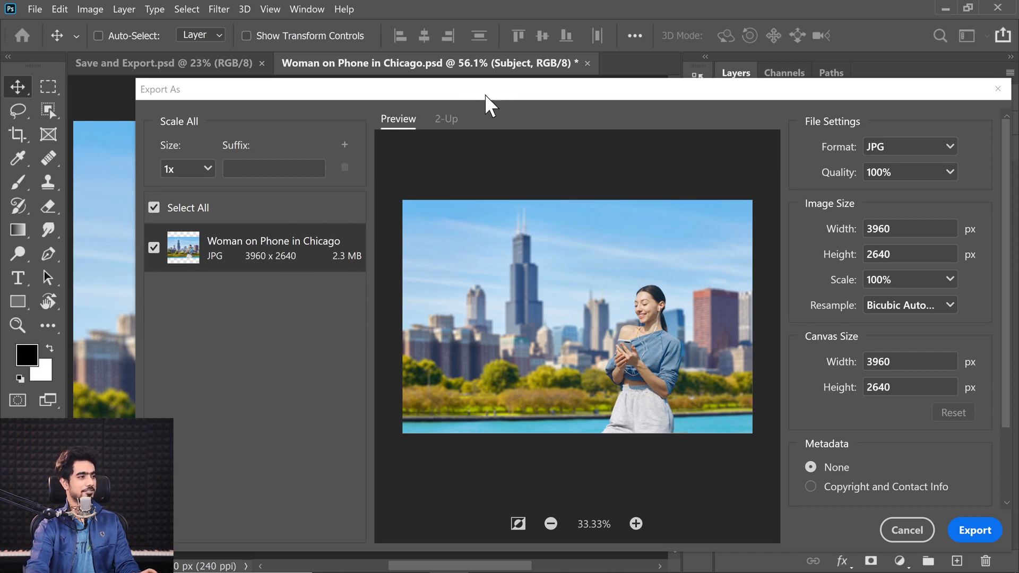
left_click_drag(486, 102, 239, 102)
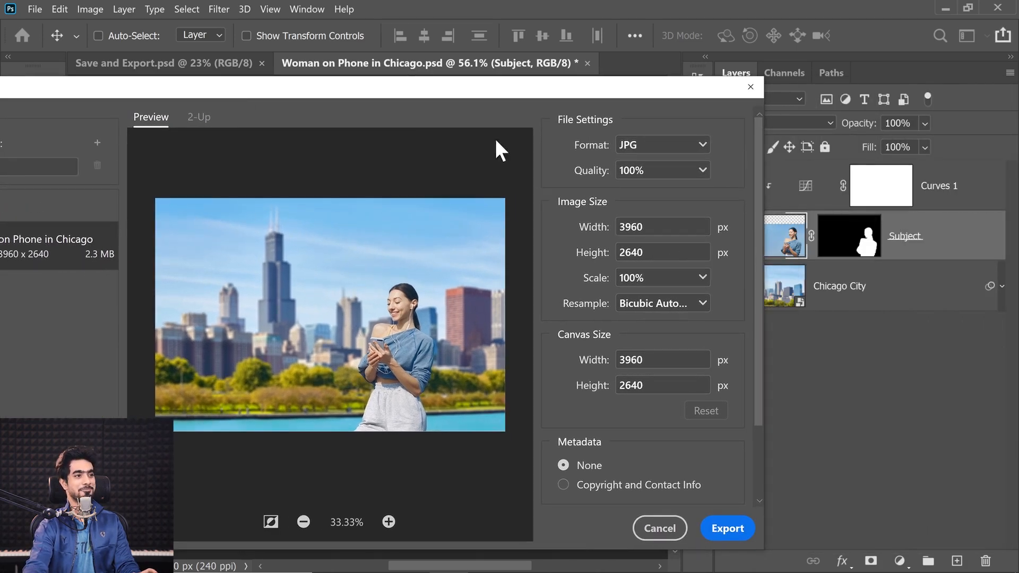
Try PNG as the export format and return the format to JPG
left_click(645, 146)
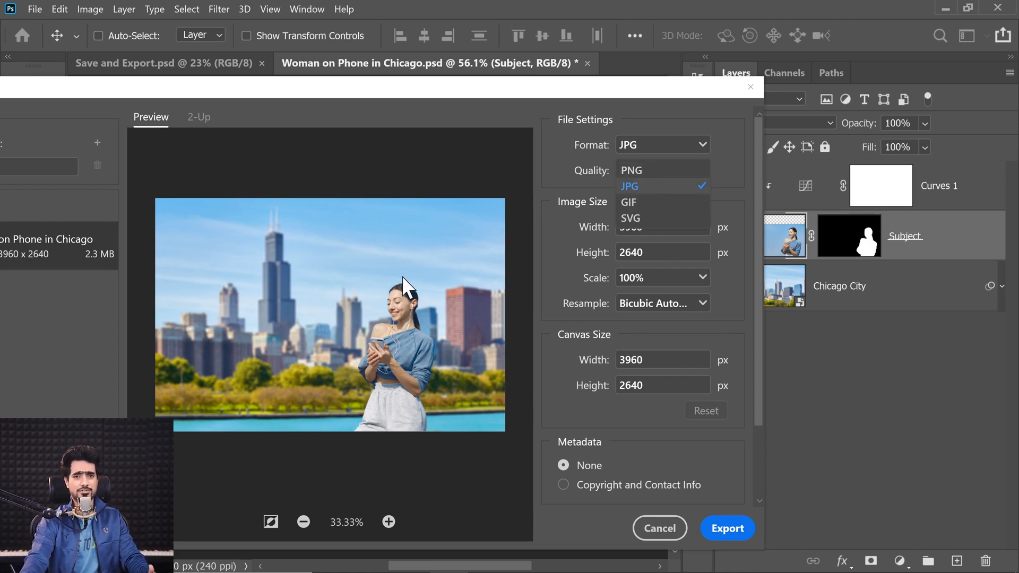
left_click(624, 188)
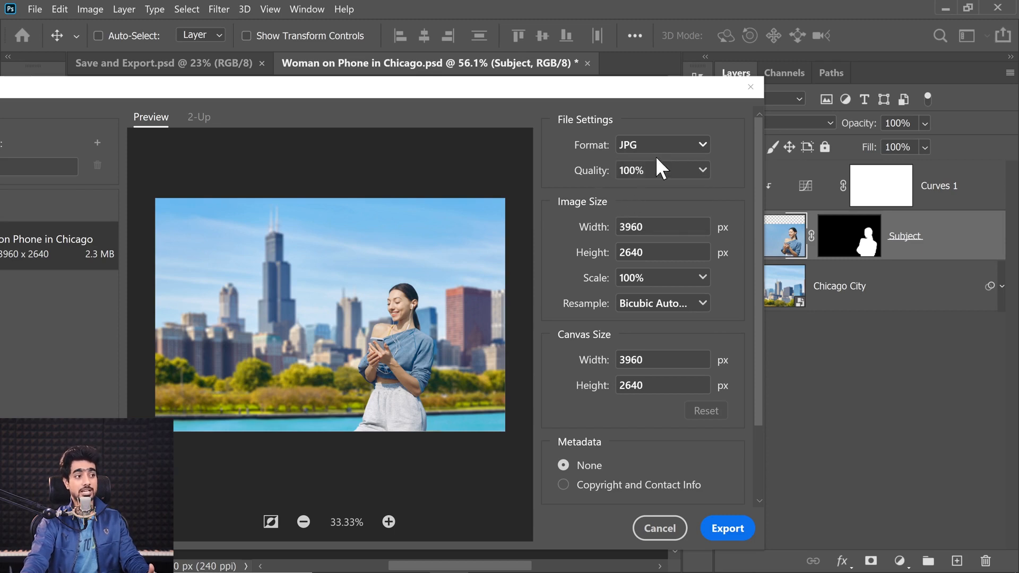
left_click(655, 154)
left_click(631, 170)
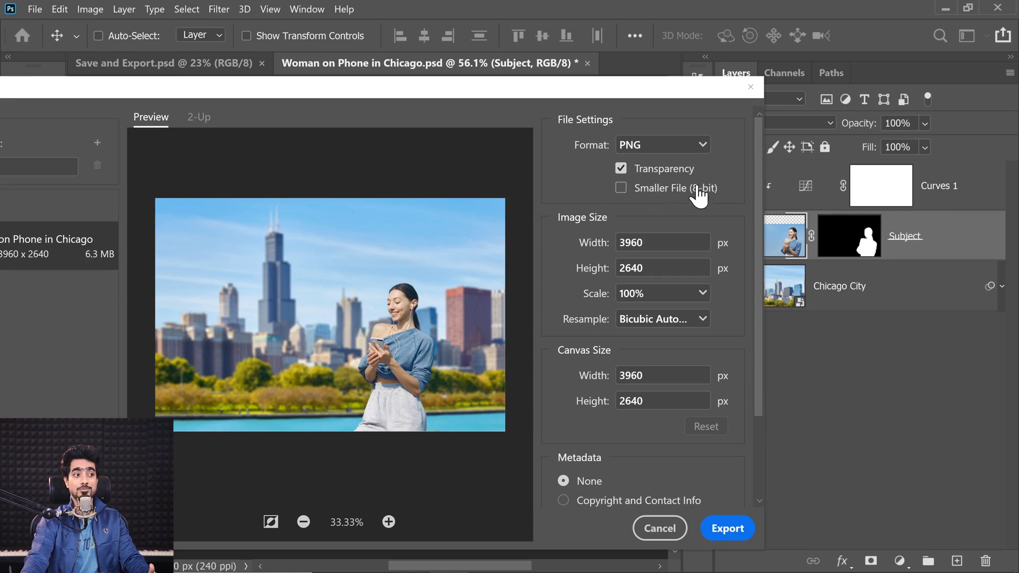
left_click(658, 155)
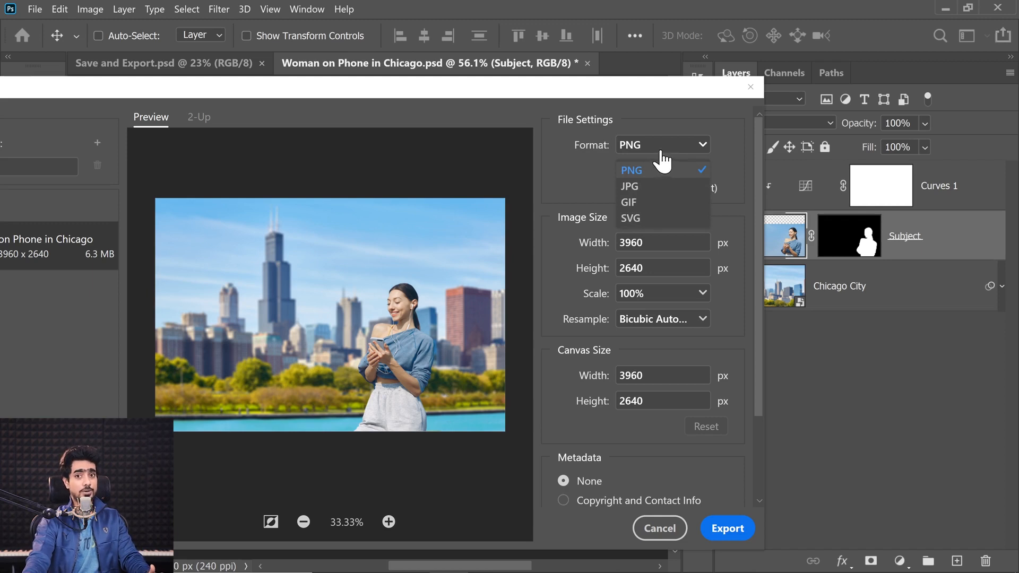
left_click(631, 187)
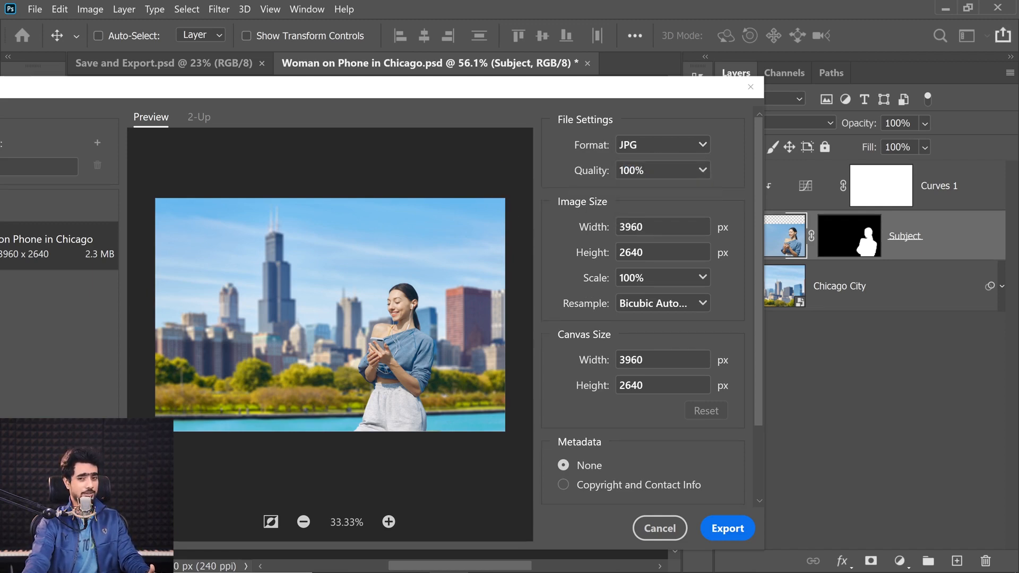
Lower the JPG quality to 71% with the export preview at 300% on the woman's face
left_click(388, 522)
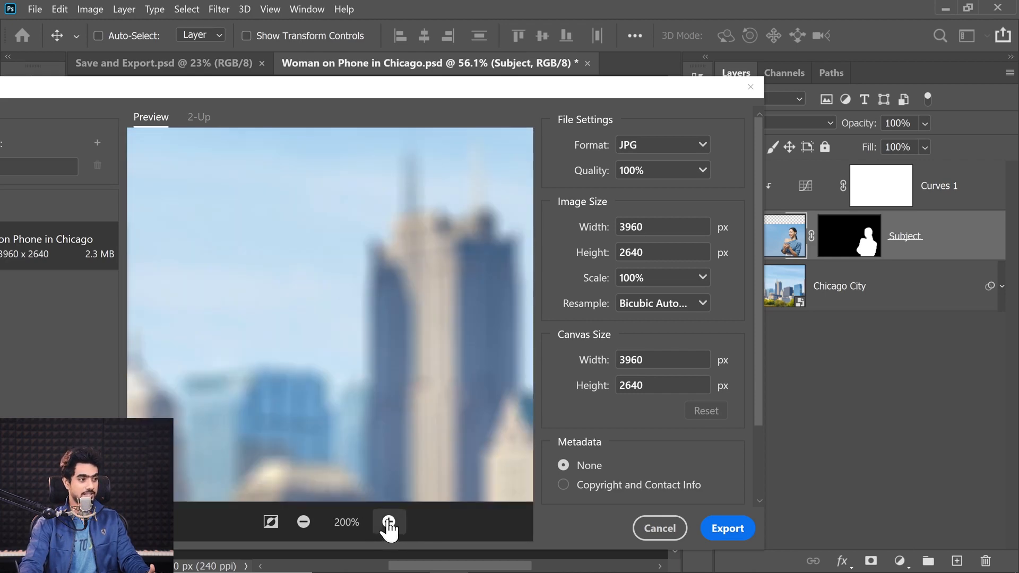
left_click(388, 522)
left_click_drag(451, 345, 397, 391)
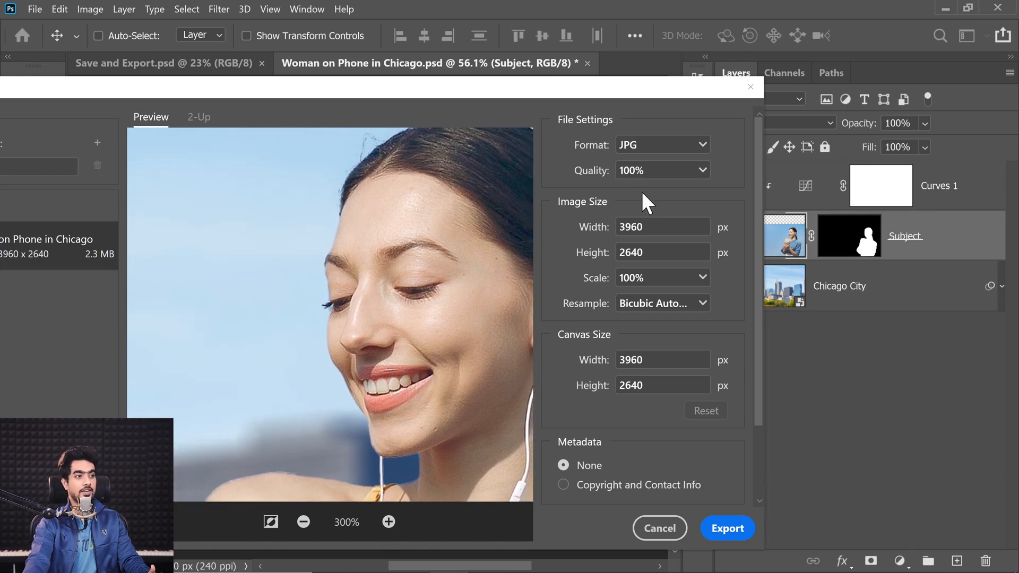
left_click(701, 171)
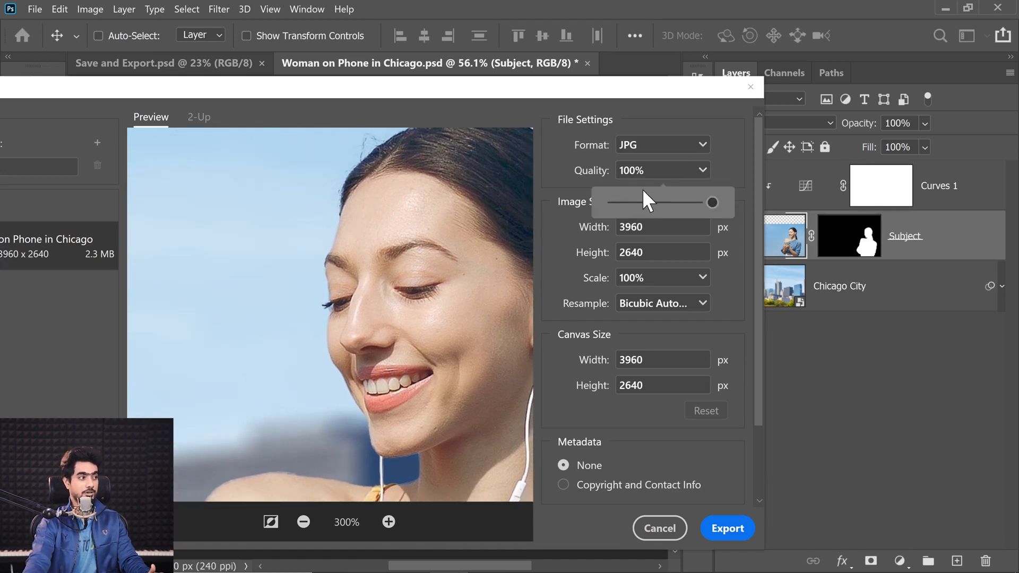
left_click_drag(505, 95, 606, 112)
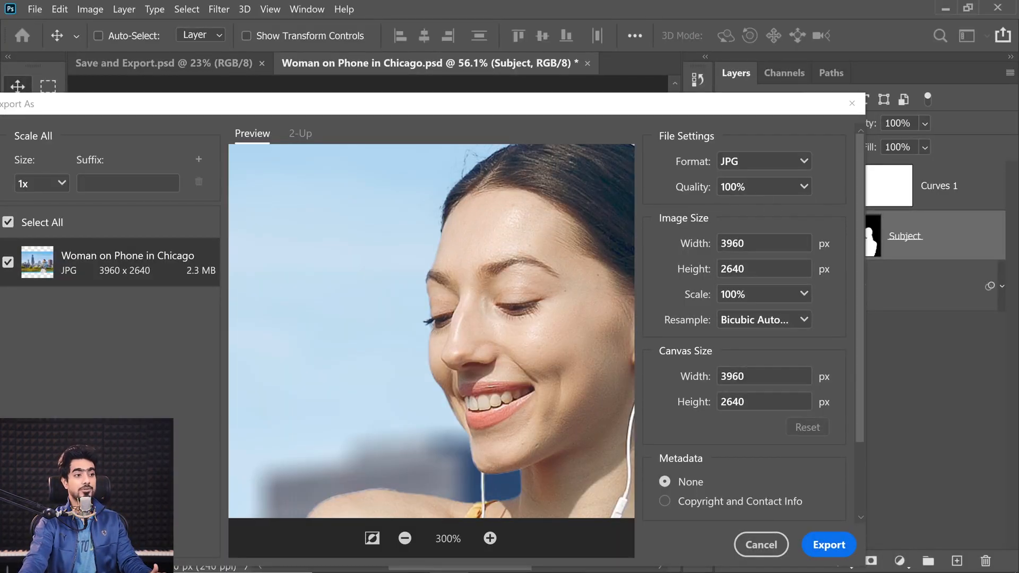
left_click(804, 186)
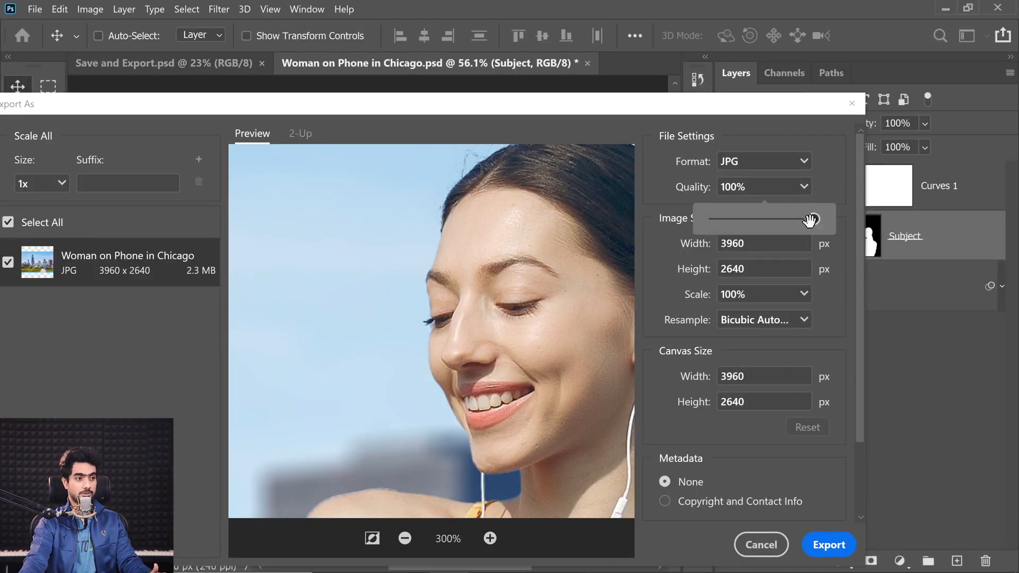
left_click_drag(813, 220, 785, 220)
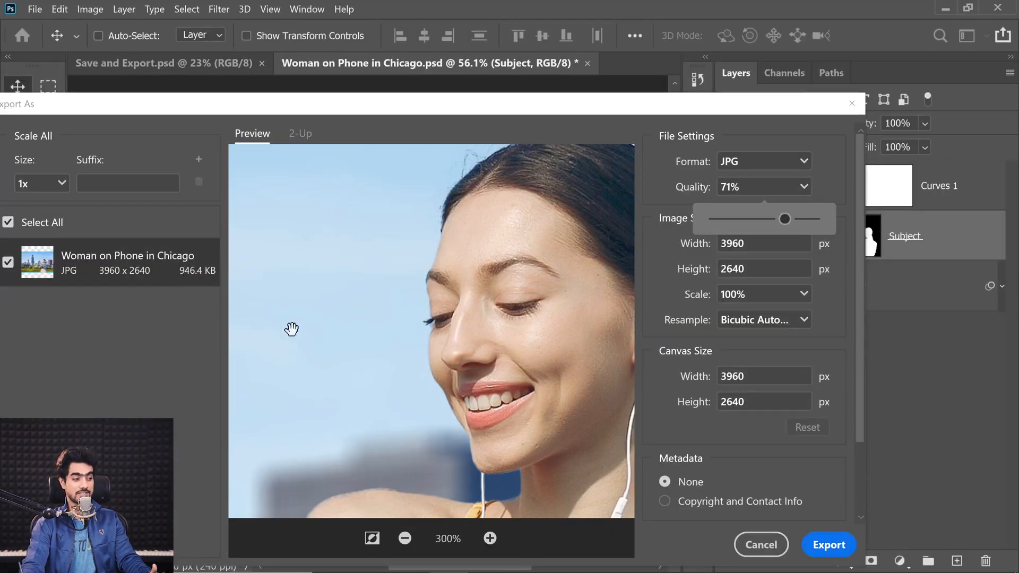
Examine the woman's face in the export preview at 400% and 500% for compression artifacts
left_click(485, 539)
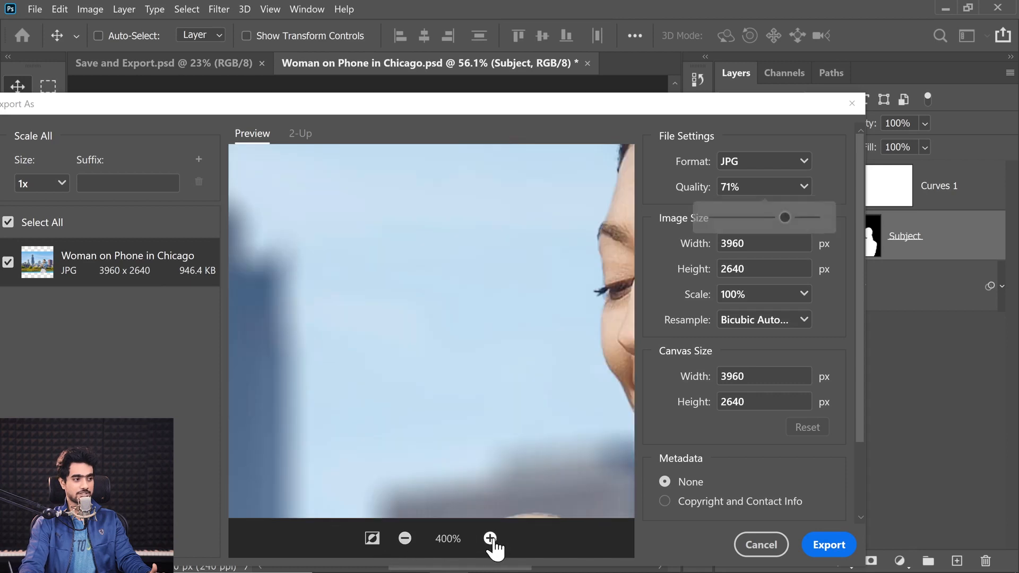
left_click_drag(520, 448, 422, 429)
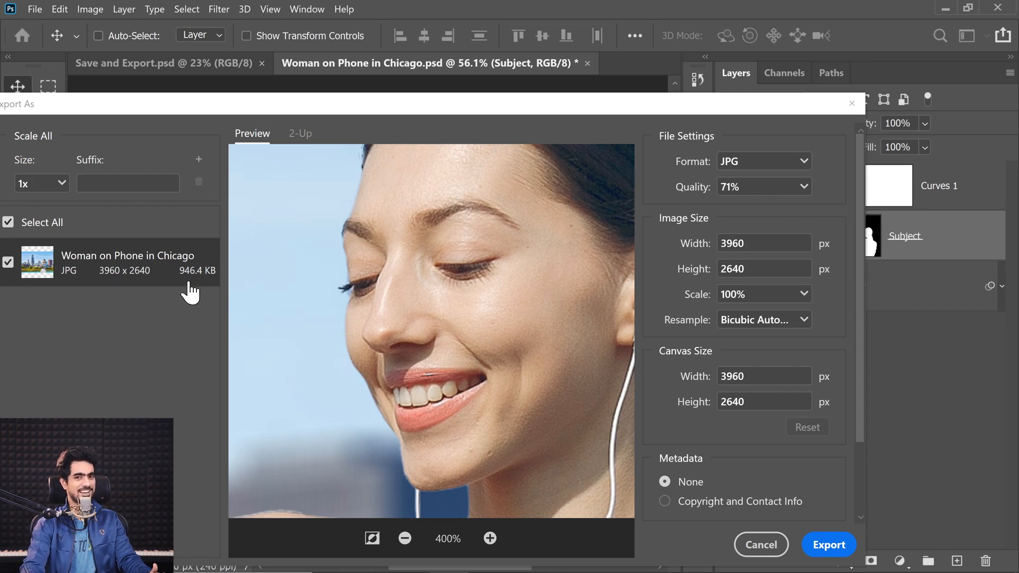
left_click(799, 190)
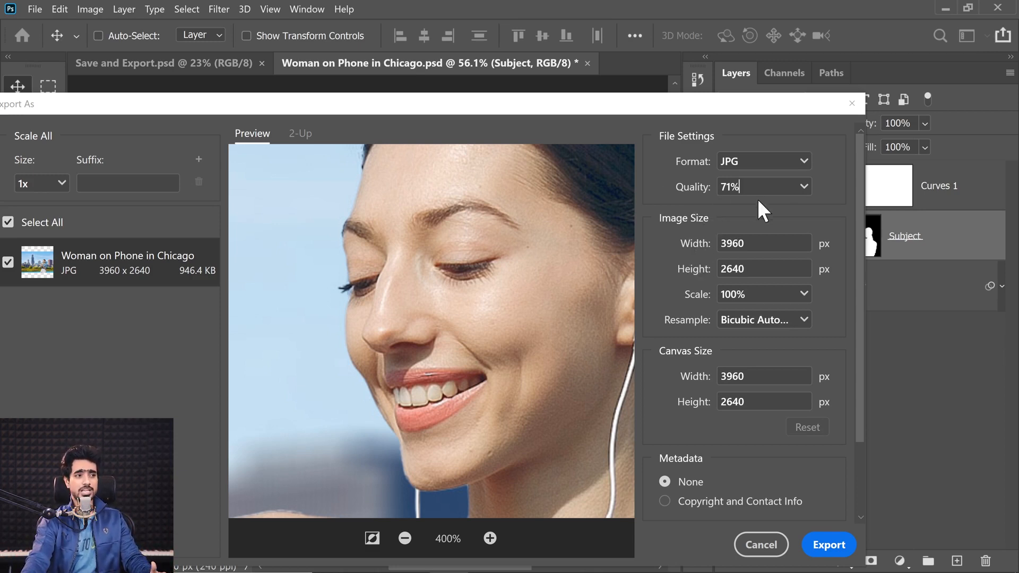
left_click(803, 191)
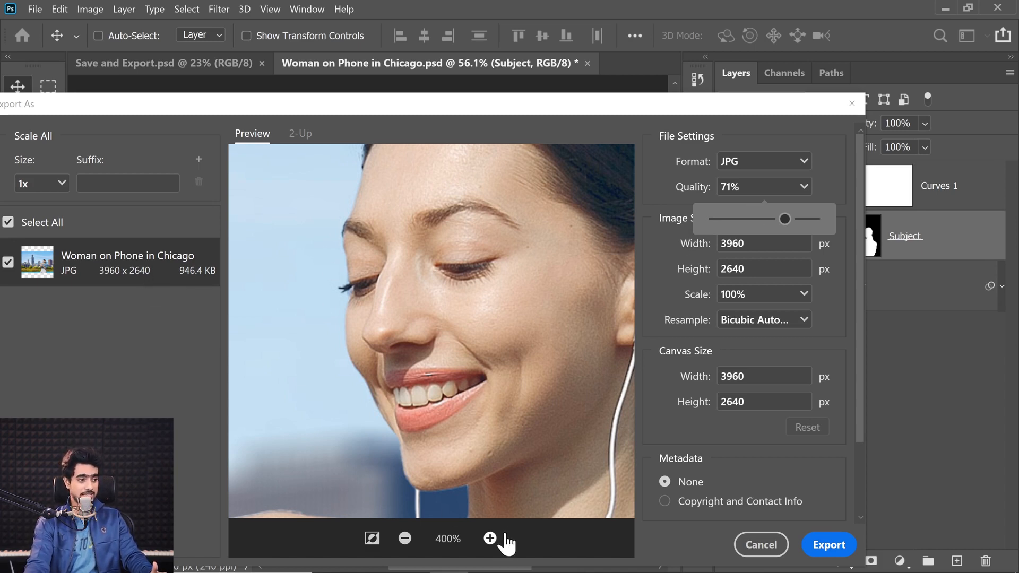
left_click(489, 538)
left_click_drag(443, 439, 218, 418)
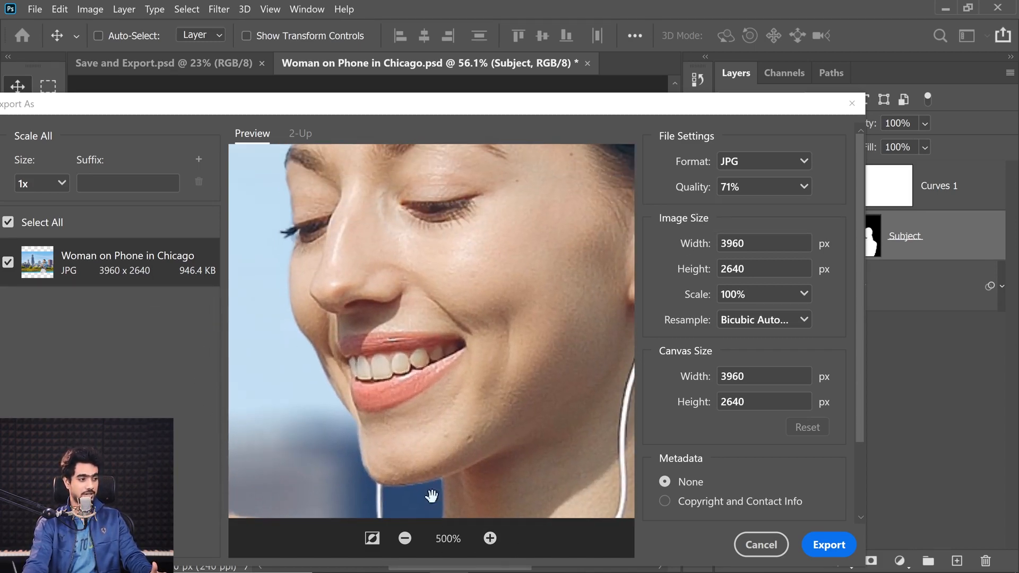
left_click_drag(423, 438, 468, 438)
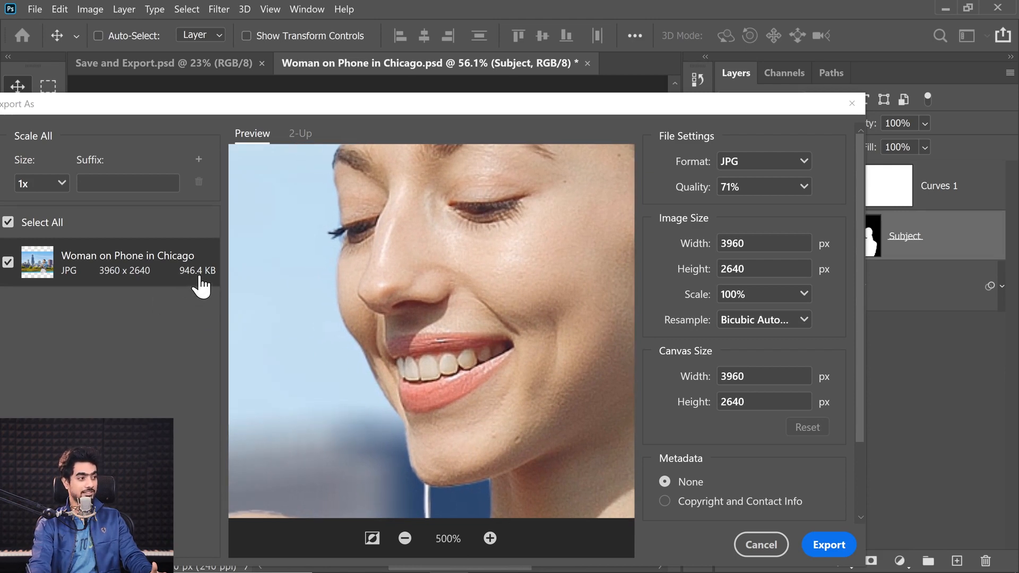
Reduce the JPG quality to 4% and further to 1%, comparing the compression around the woman's face and background
left_click(800, 190)
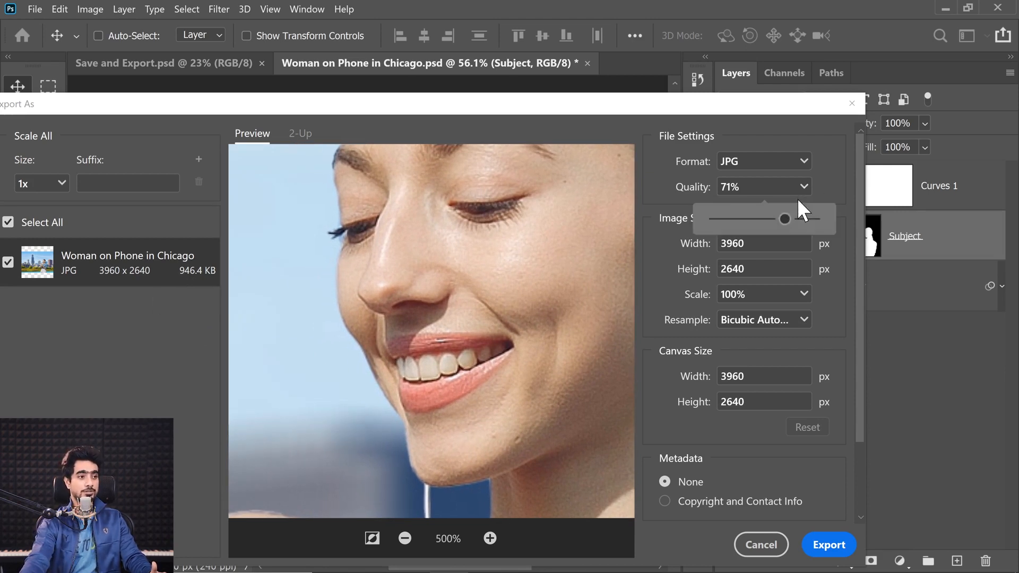
left_click_drag(764, 219, 717, 219)
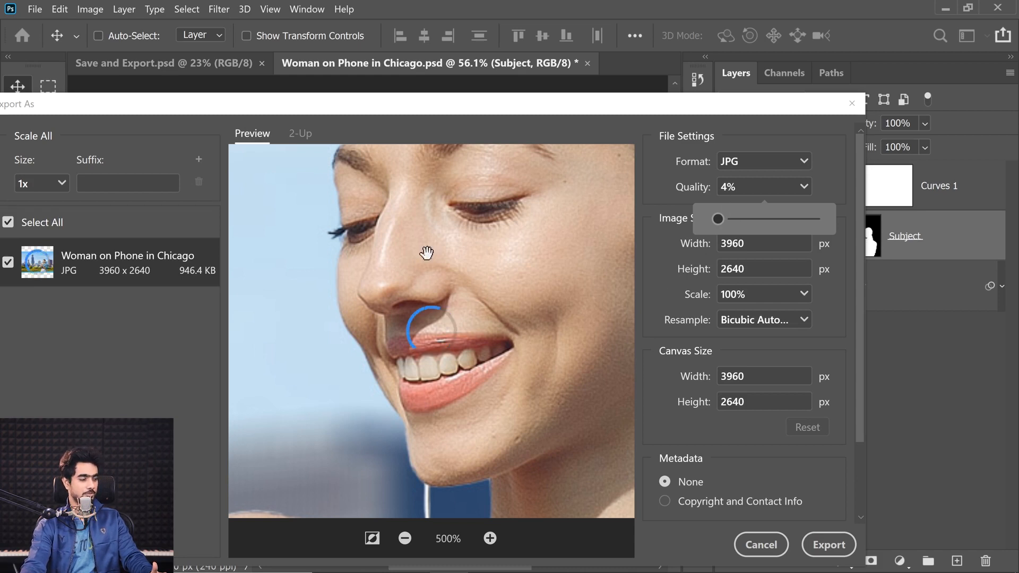
left_click_drag(435, 344, 467, 279)
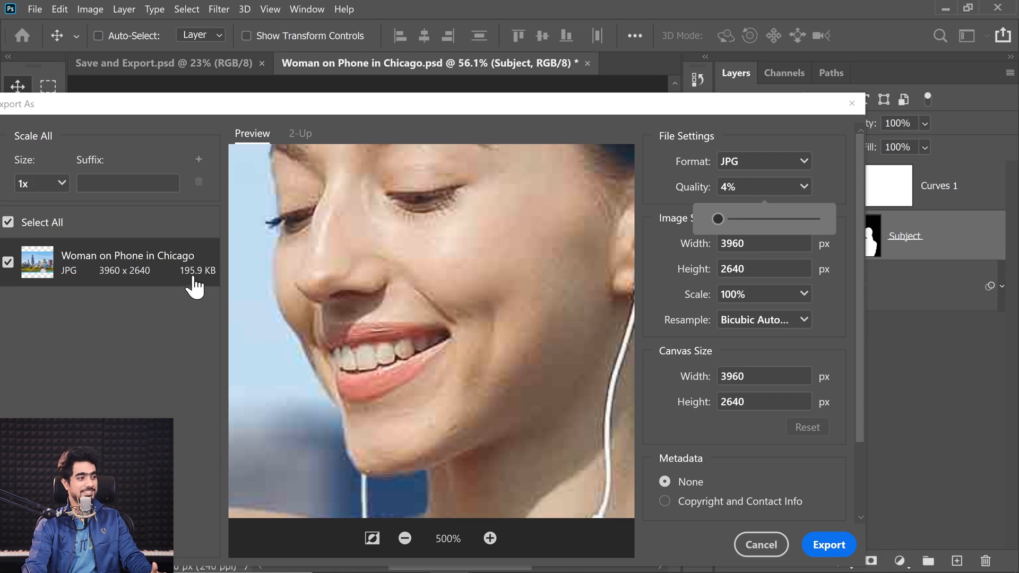
left_click_drag(727, 224, 652, 243)
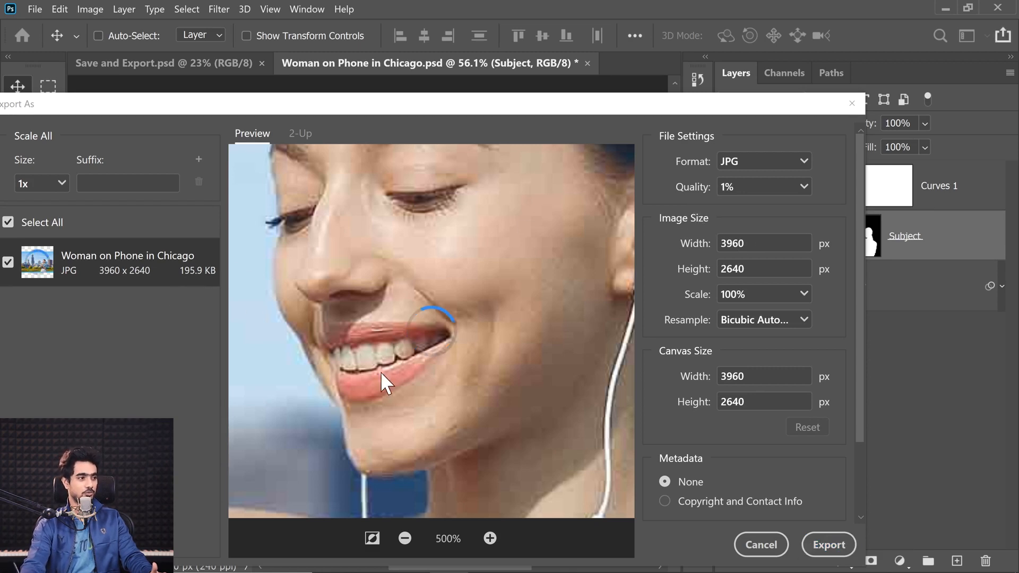
left_click_drag(393, 280, 430, 398)
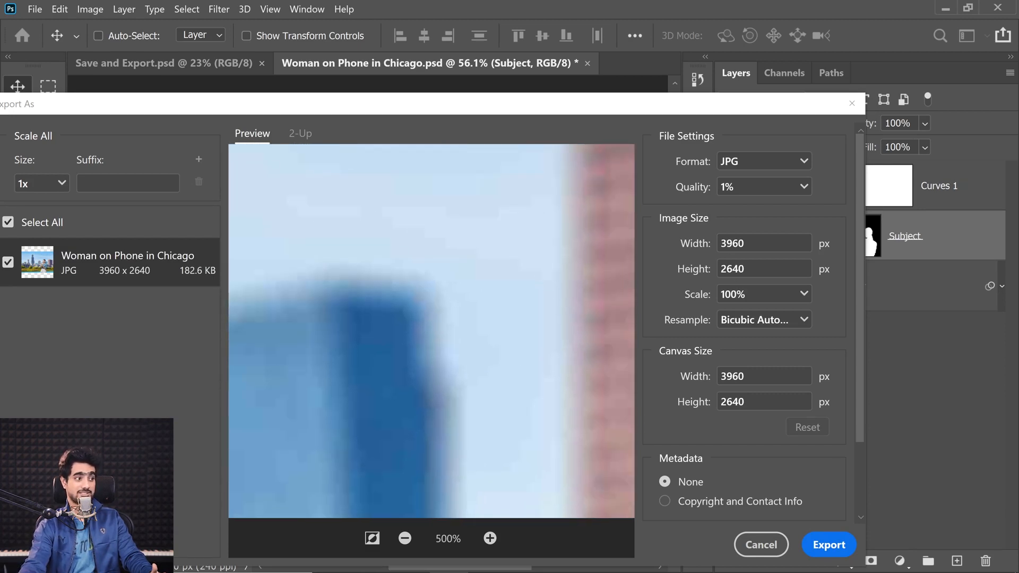
left_click_drag(488, 366, 392, 438)
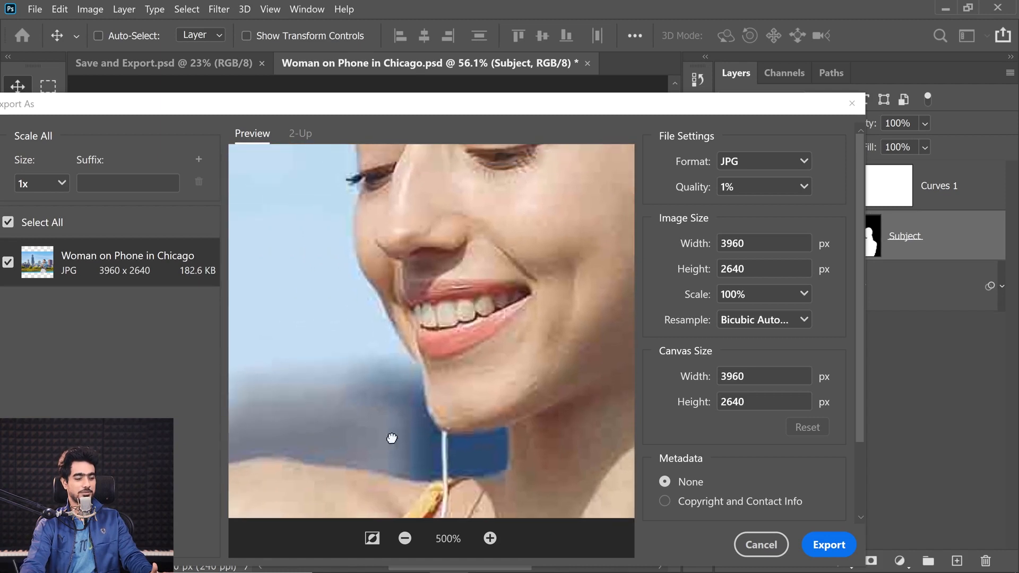
Set the JPG export quality back to 100%
left_click(802, 187)
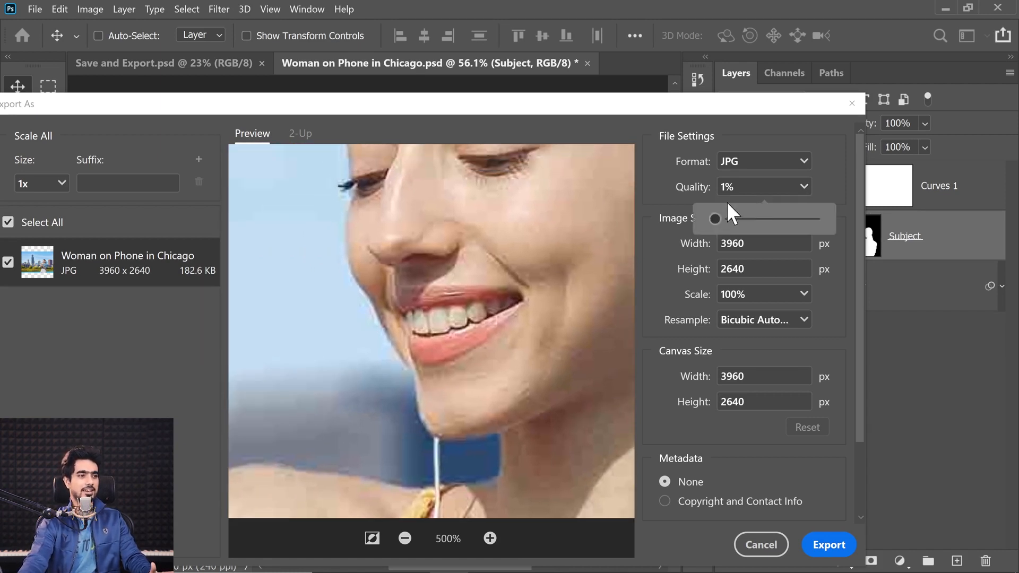
left_click_drag(728, 205, 855, 209)
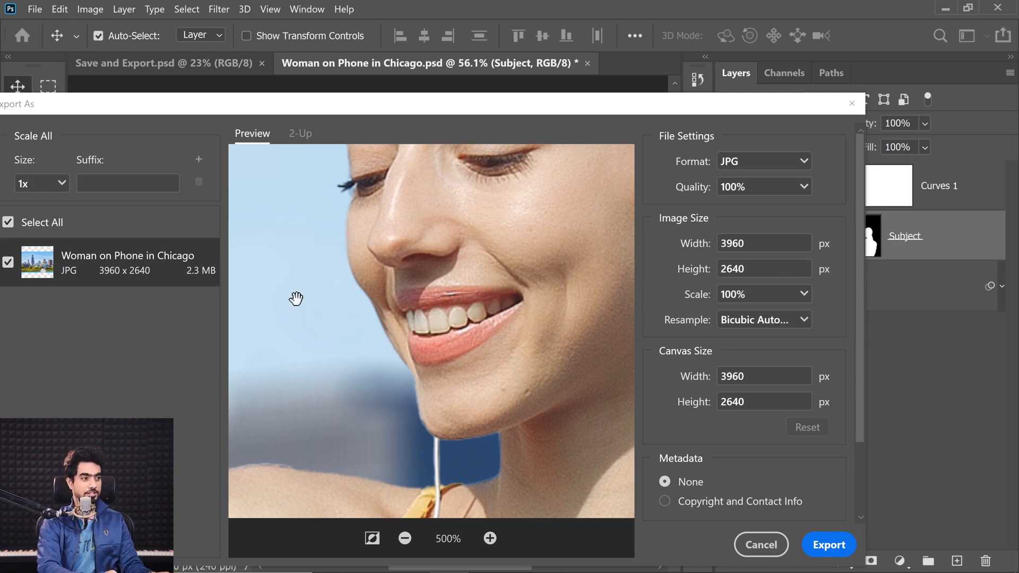
left_click(406, 538)
left_click(406, 538)
left_click(406, 539)
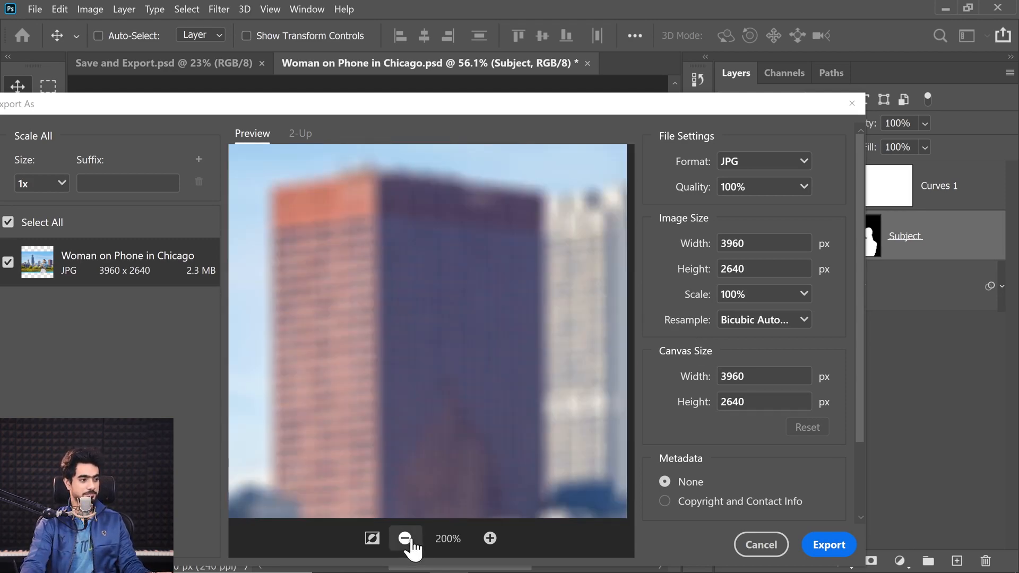
left_click(406, 539)
left_click(405, 539)
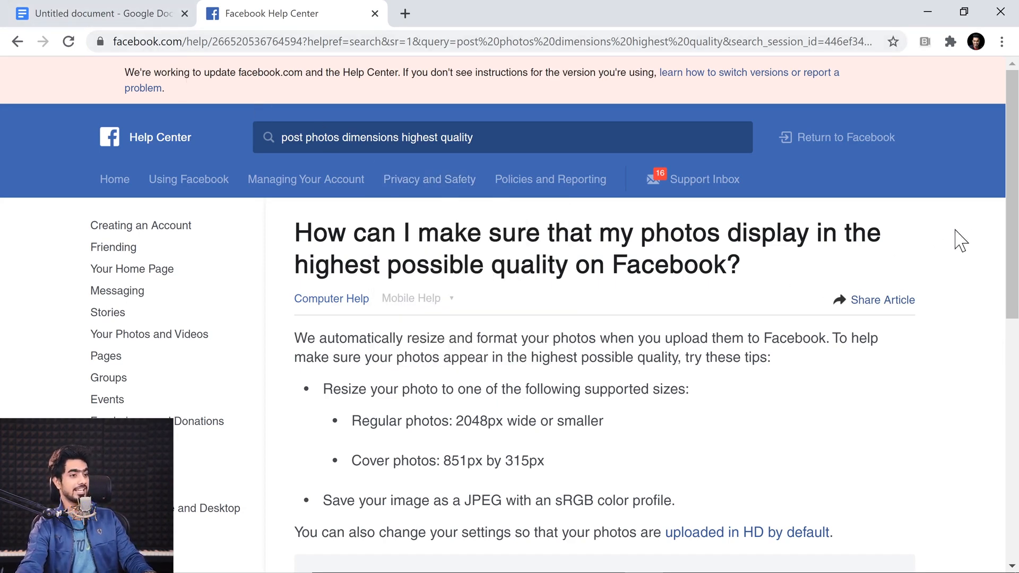
Examine the supported photo sizes in Facebook's help article, especially the width for regular photos
left_click_drag(1010, 262, 1010, 308)
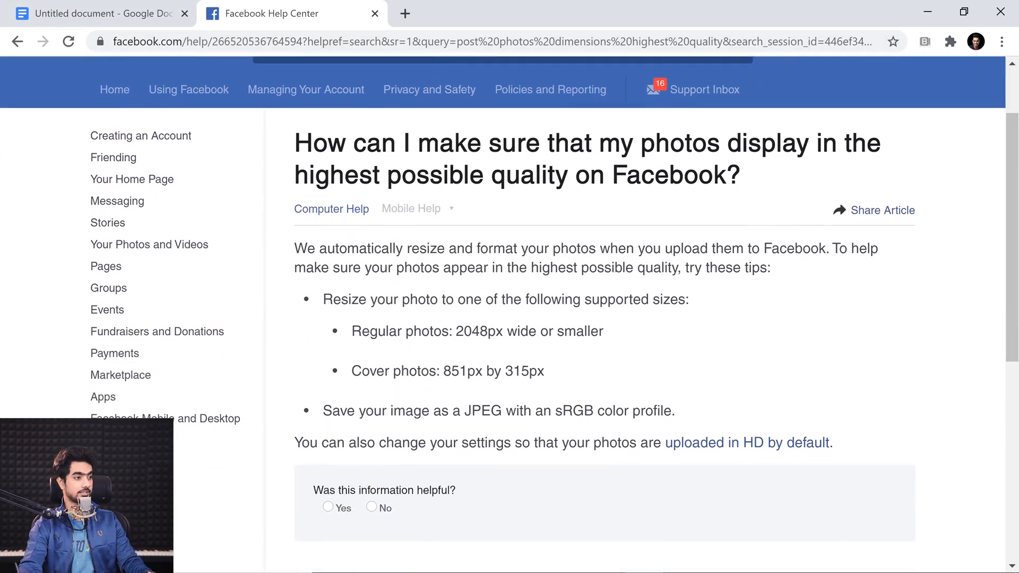
left_click_drag(425, 300, 685, 300)
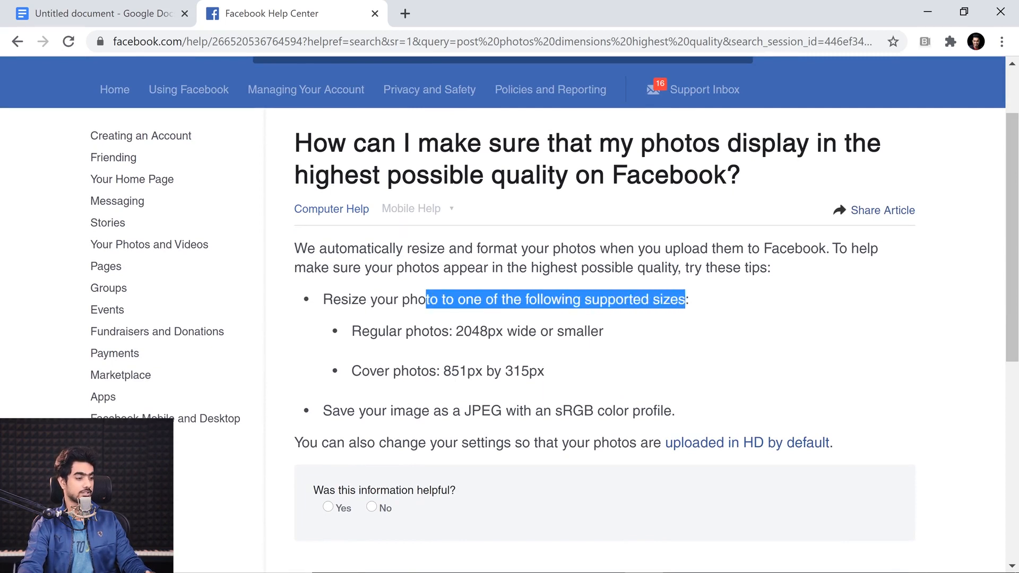
left_click_drag(352, 331, 528, 331)
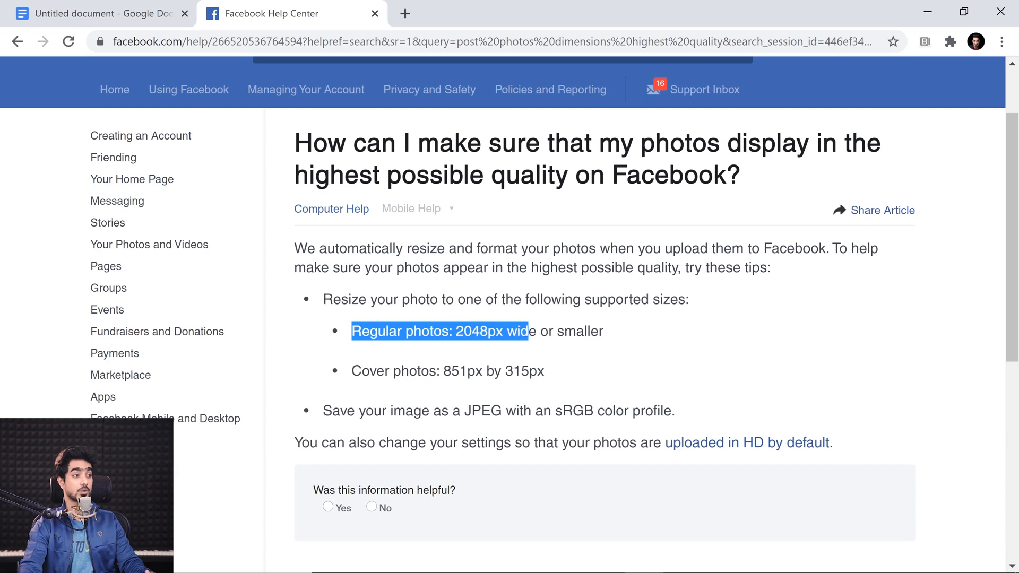
left_click_drag(456, 331, 496, 331)
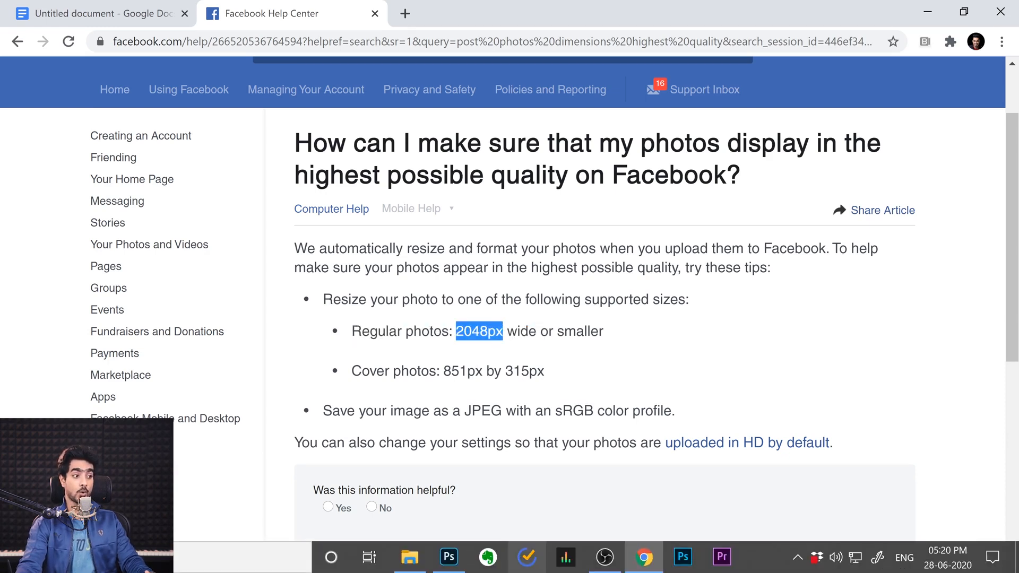
Switch to Photoshop and set the export image width to 2048 px
left_click(448, 557)
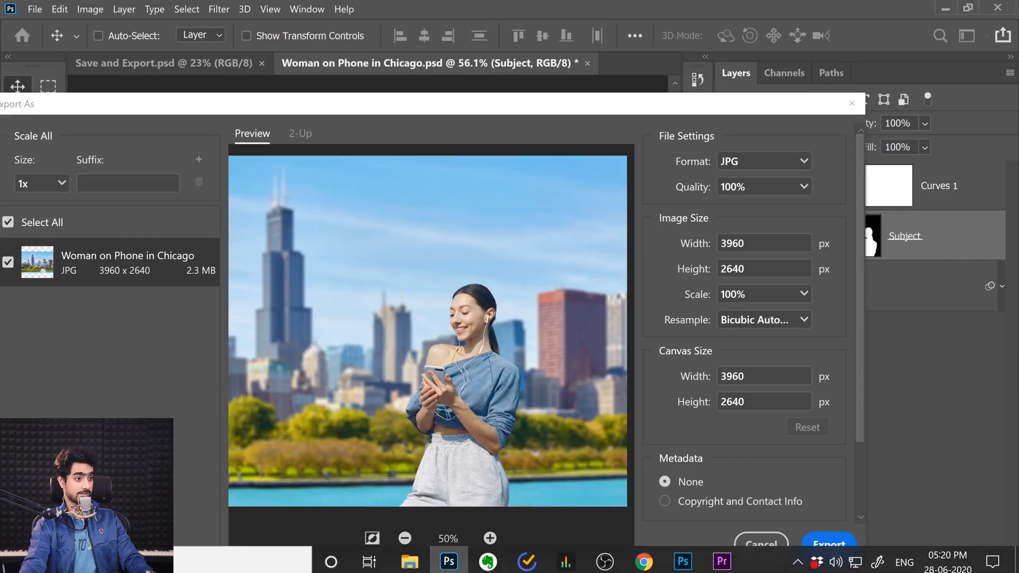
left_click(661, 247)
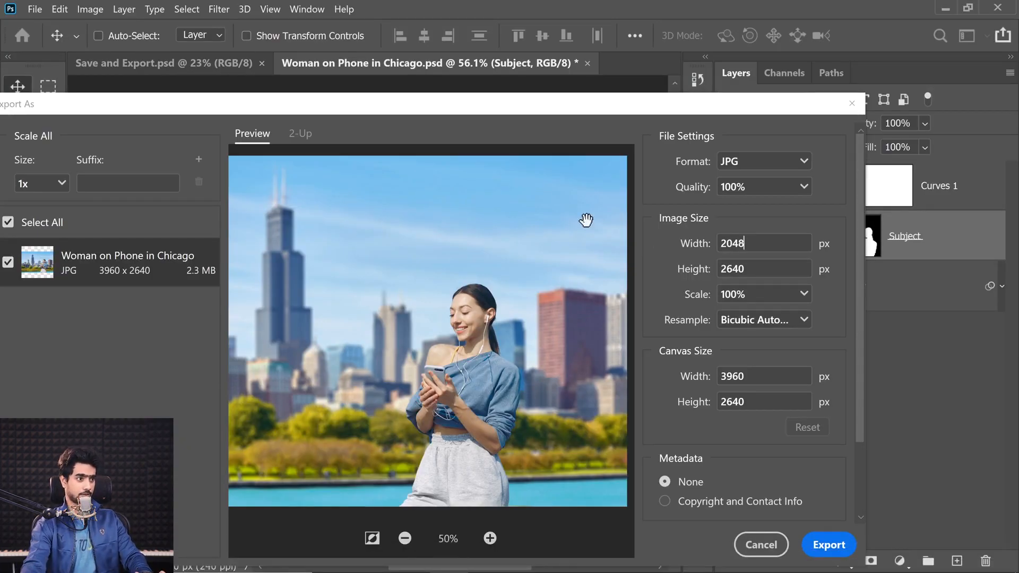
left_click(764, 269)
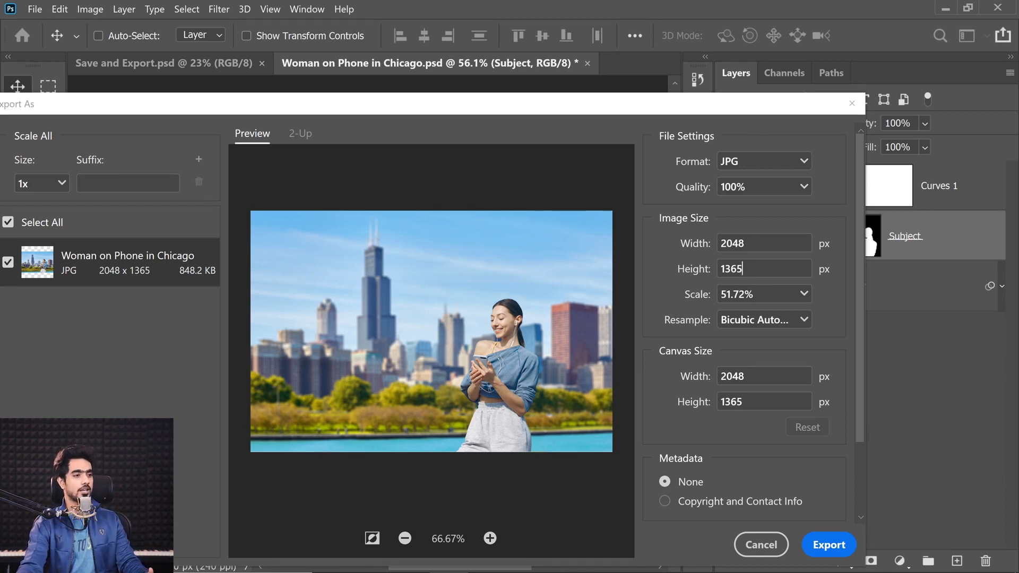
Scale the export image to 50% and further to 200%
left_click(804, 297)
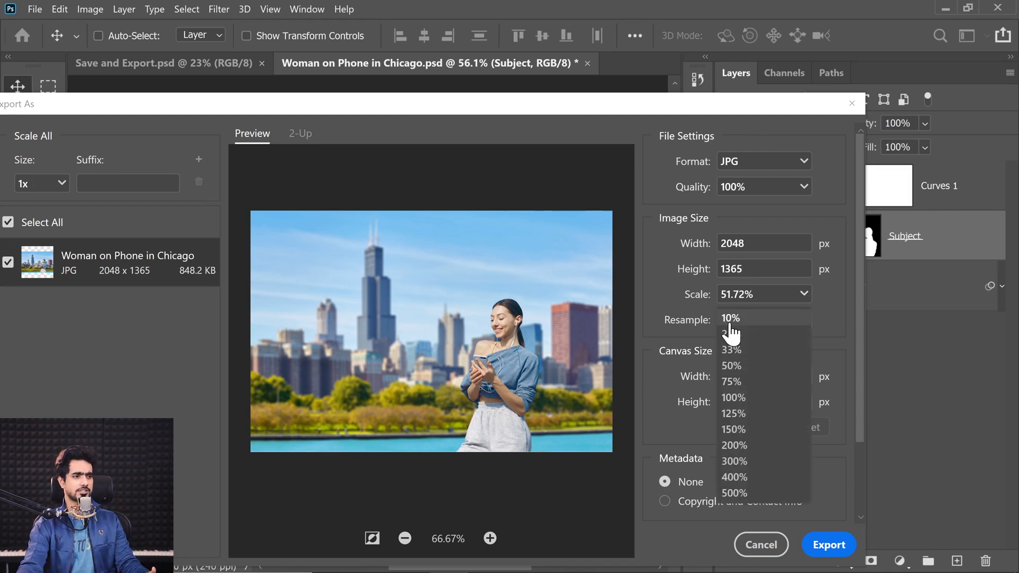
left_click(734, 367)
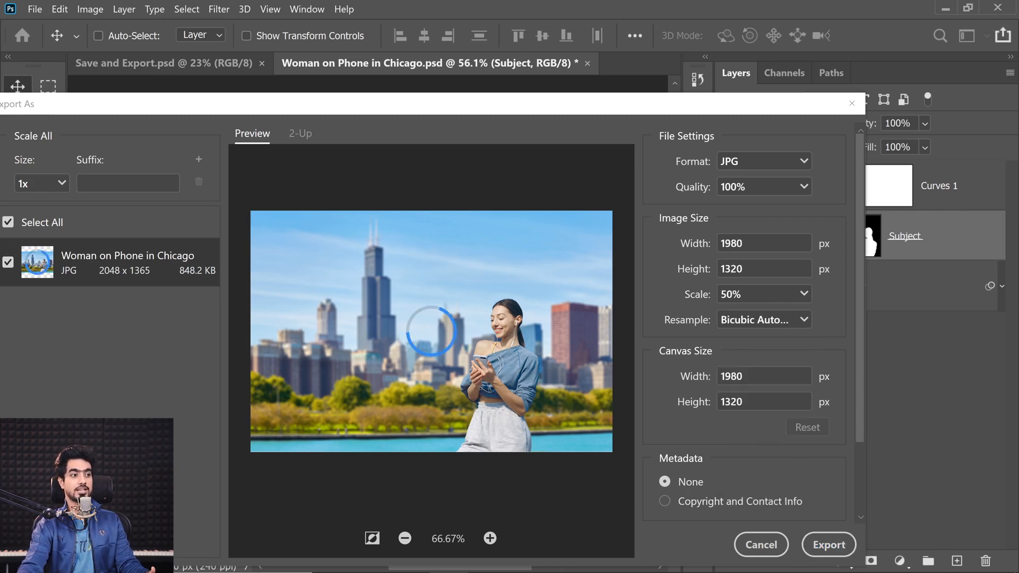
left_click(806, 295)
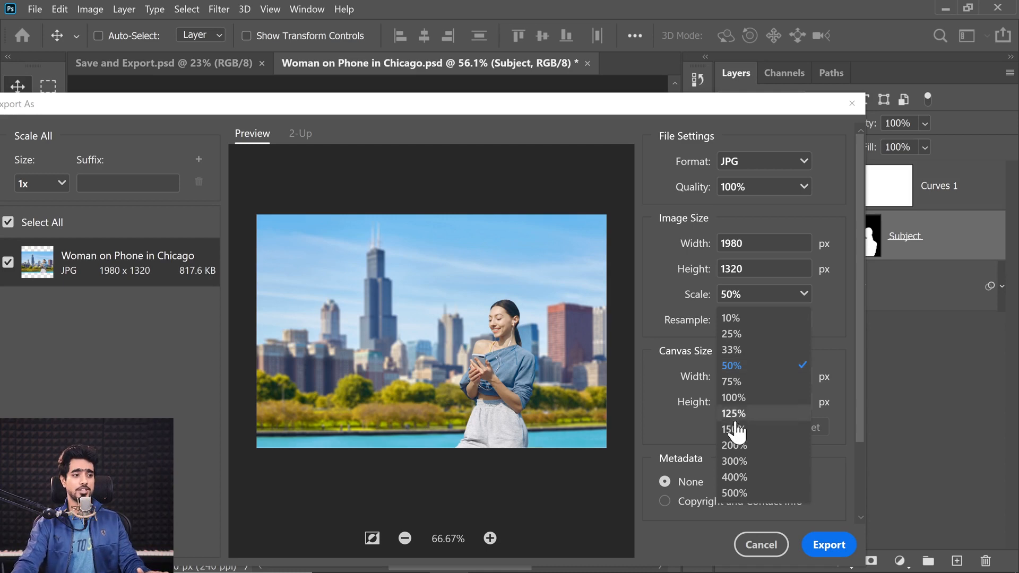
left_click(732, 448)
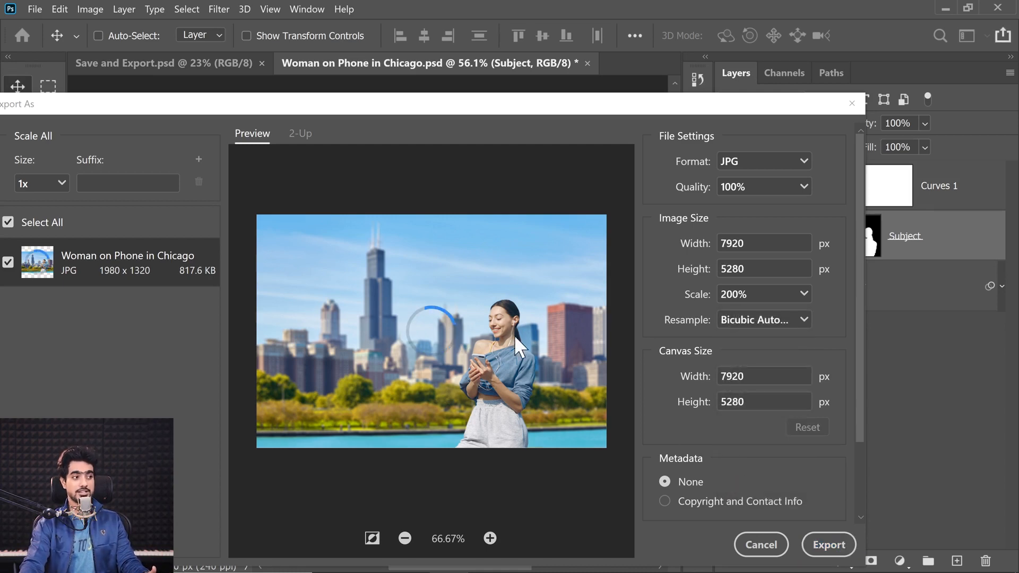
Review the available resampling methods and return the export image scale to 100%
left_click(764, 321)
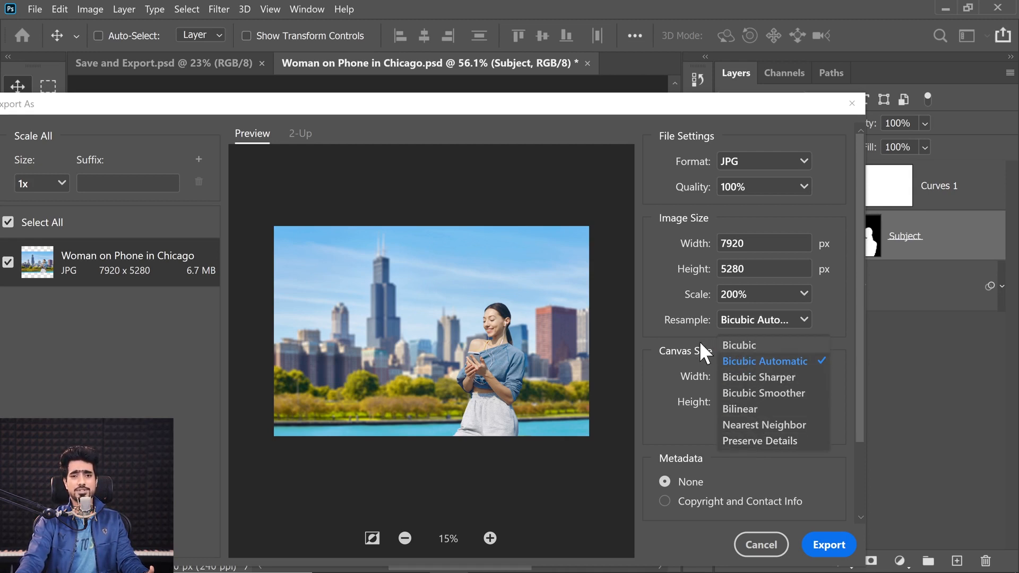
left_click(682, 326)
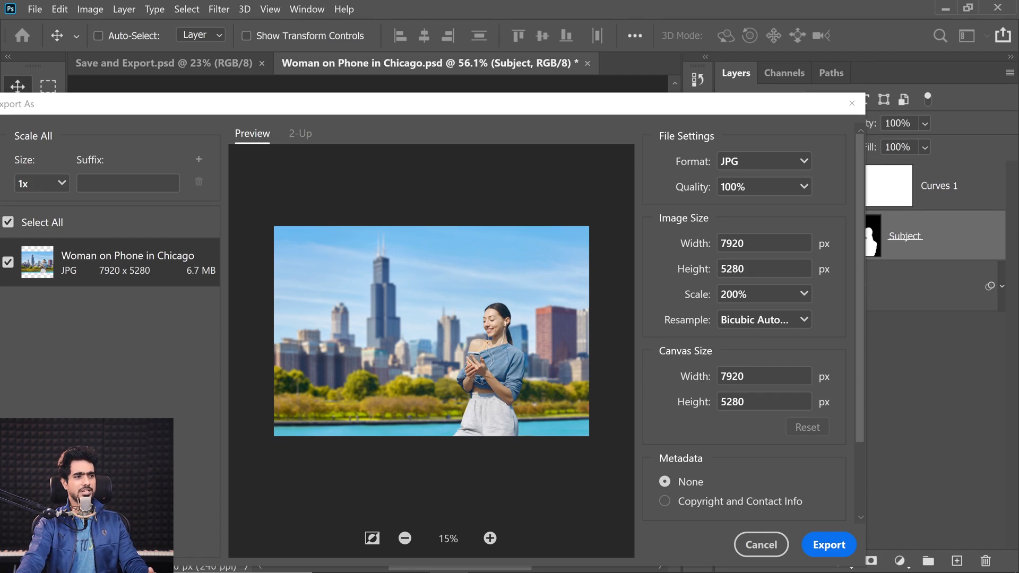
left_click(803, 295)
left_click(763, 405)
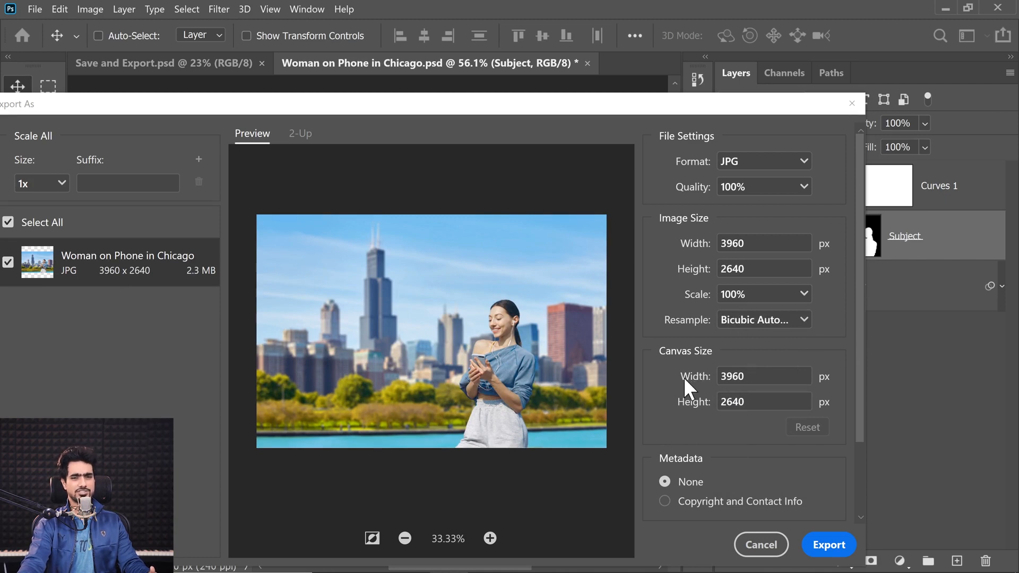
Enlarge the export canvas to 5000 by 4000 px and reset it to its original size
left_click_drag(683, 377, 796, 375)
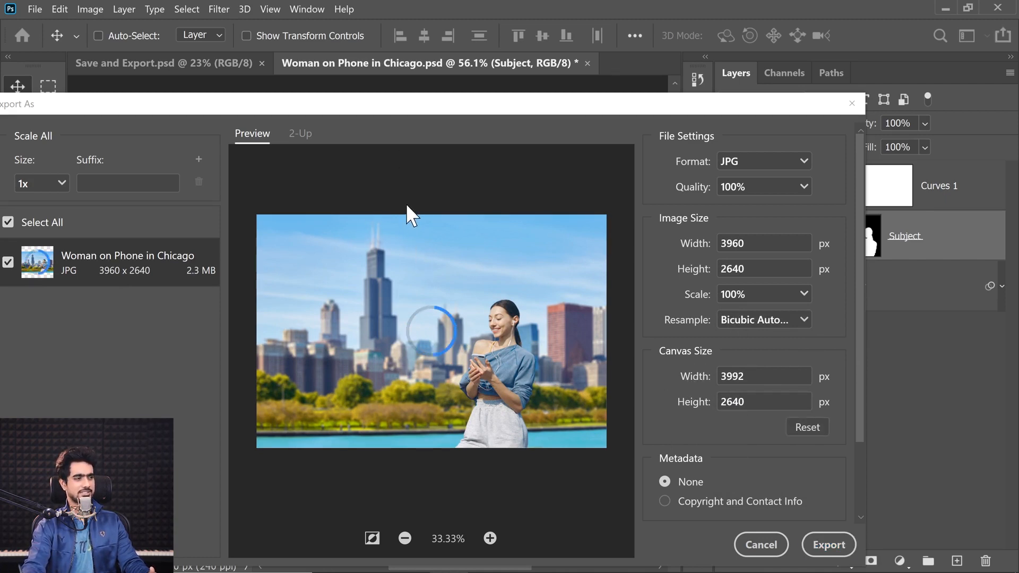
left_click_drag(685, 377, 977, 380)
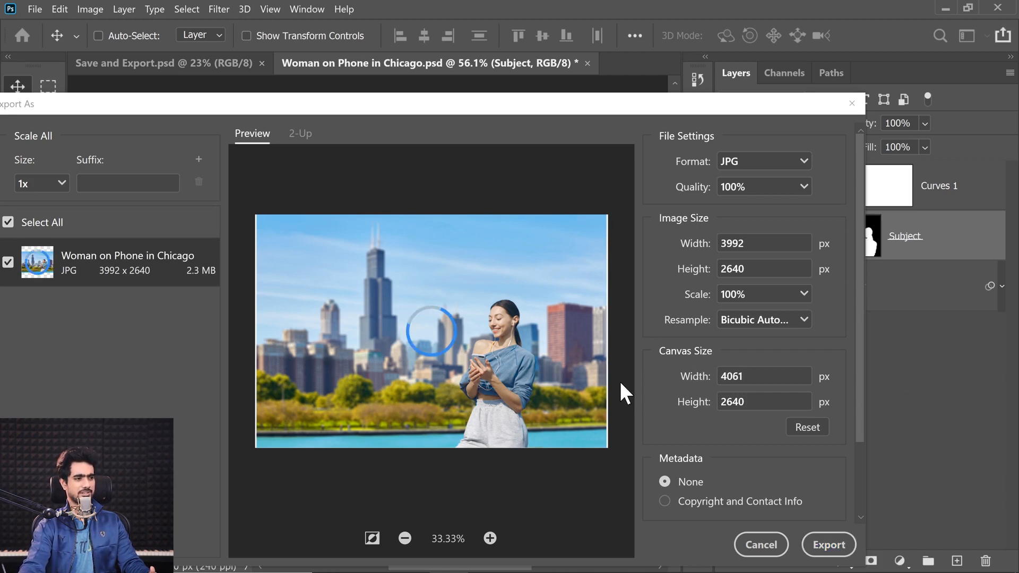
left_click(695, 380)
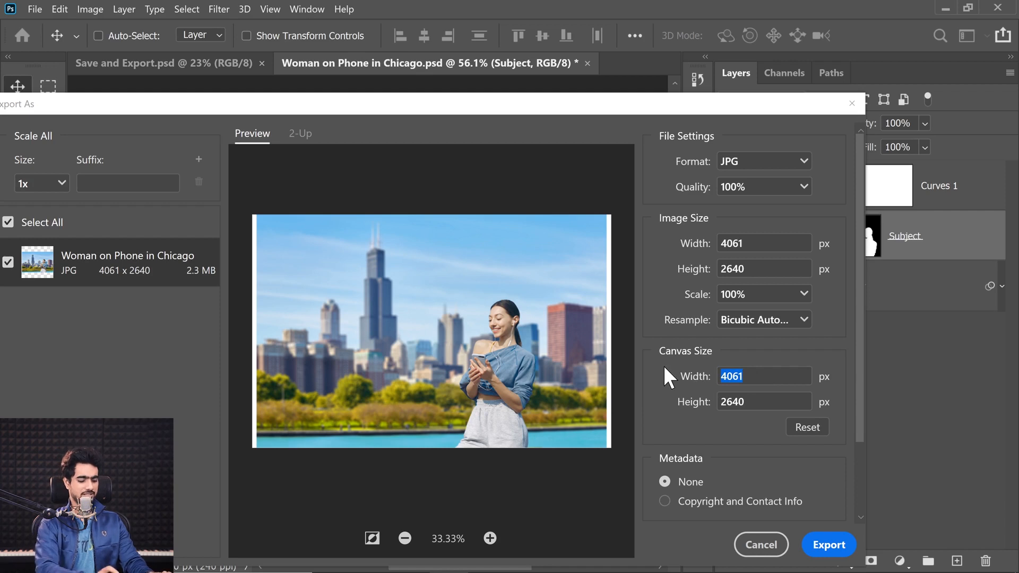
type("5000")
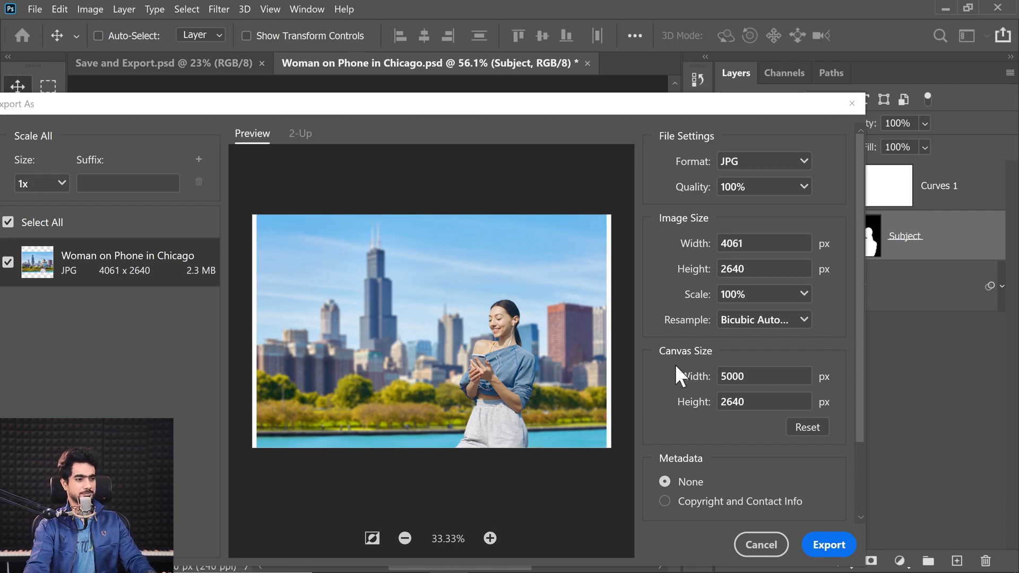
left_click(751, 402)
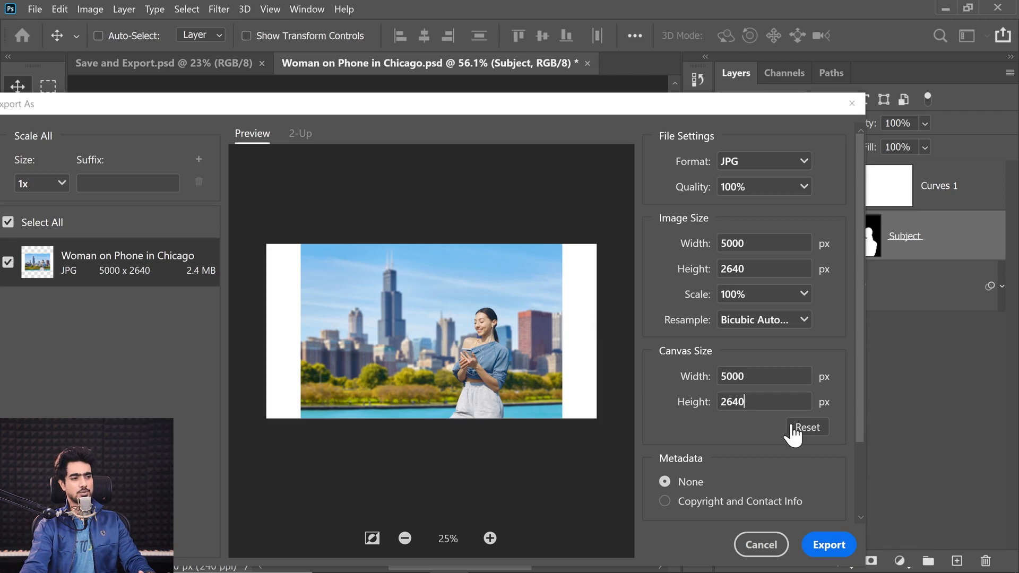
left_click(682, 409)
type("4000")
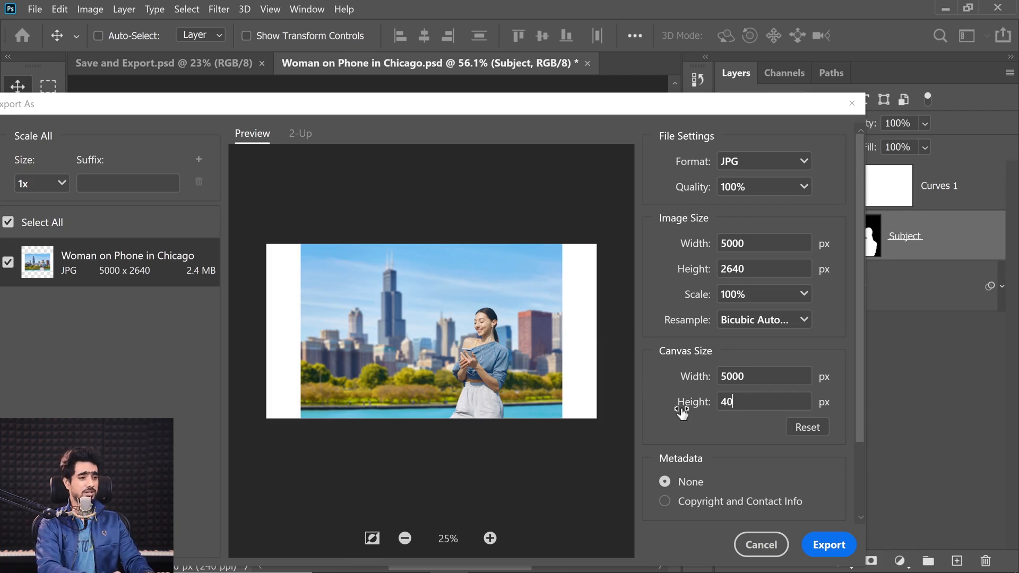
key("shift+Tab")
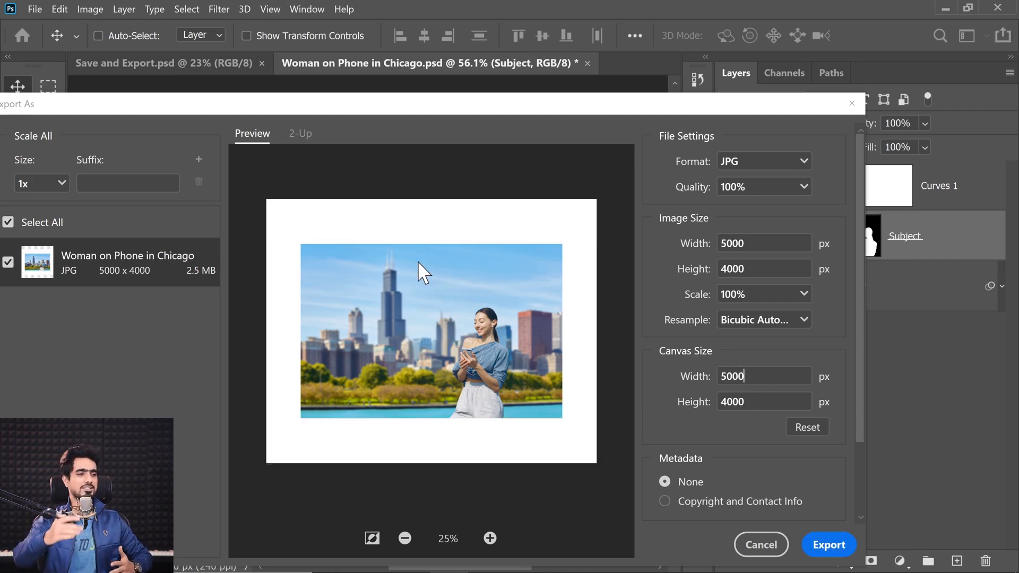
left_click(802, 431)
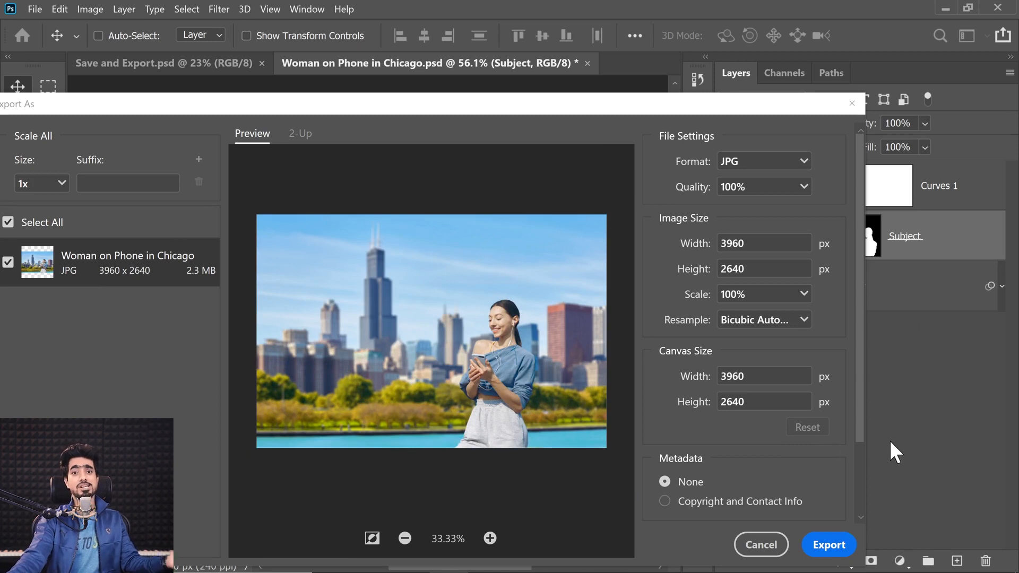
Review the metadata and color space options, cancel the export, and enter ABCD as the author title in the document's file information
scroll(851, 425, "down", 3)
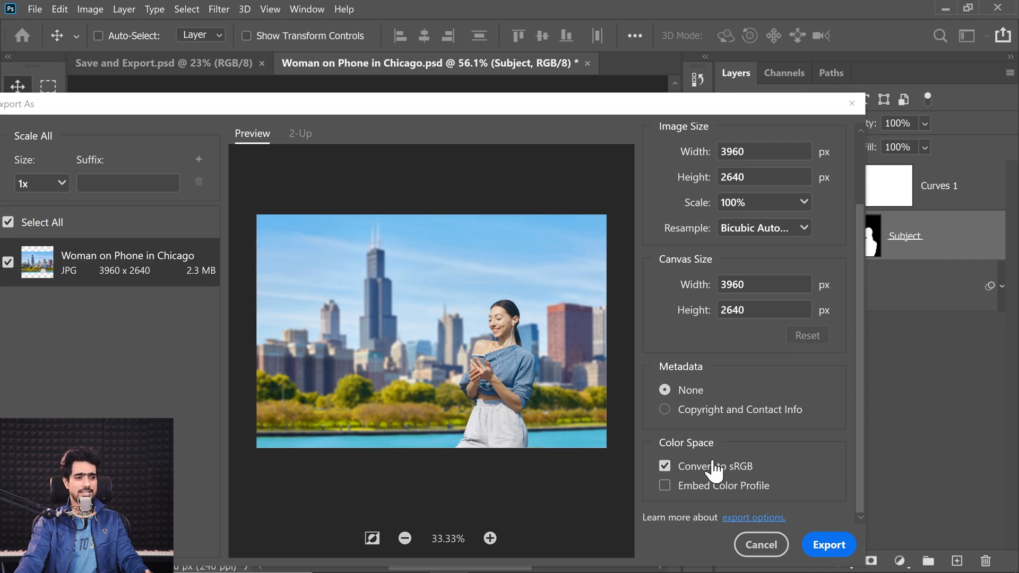
left_click(761, 548)
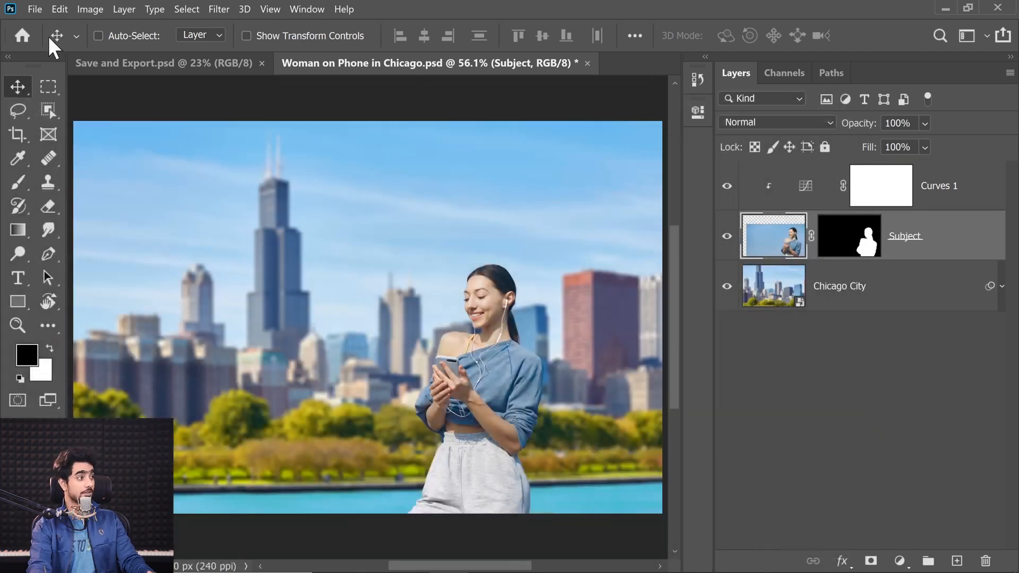
left_click(35, 9)
left_click(63, 403)
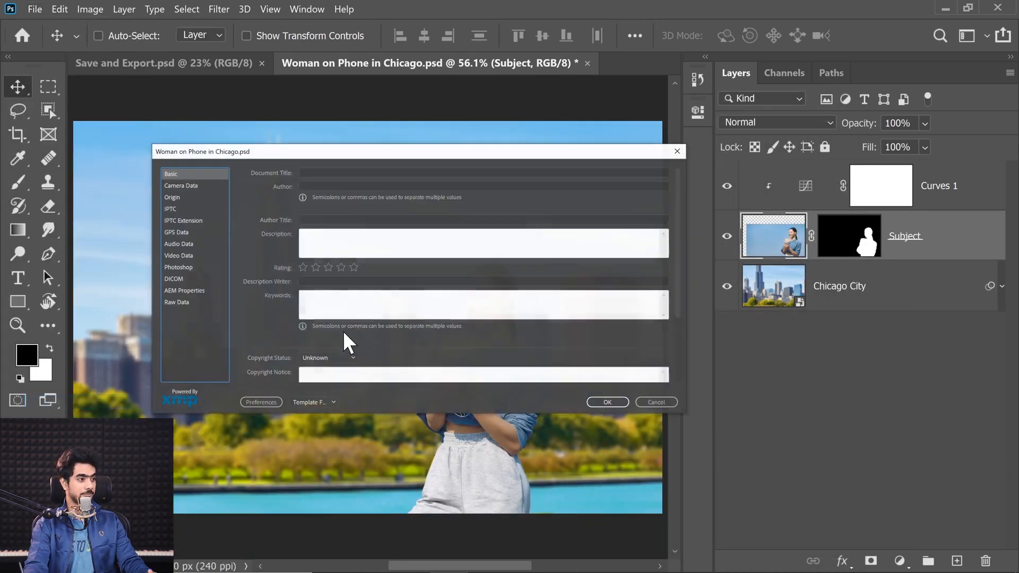
left_click(321, 218)
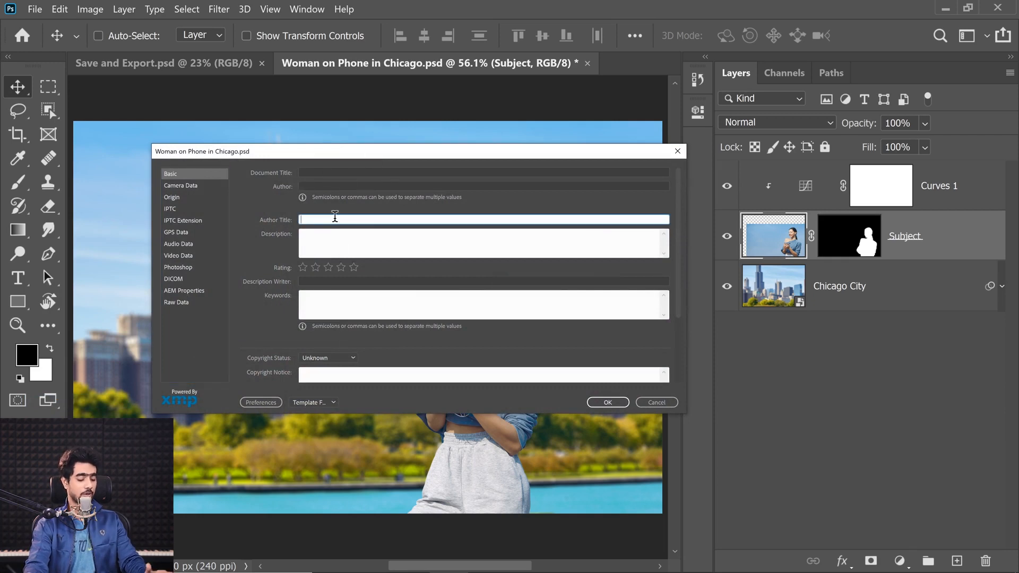
type("A")
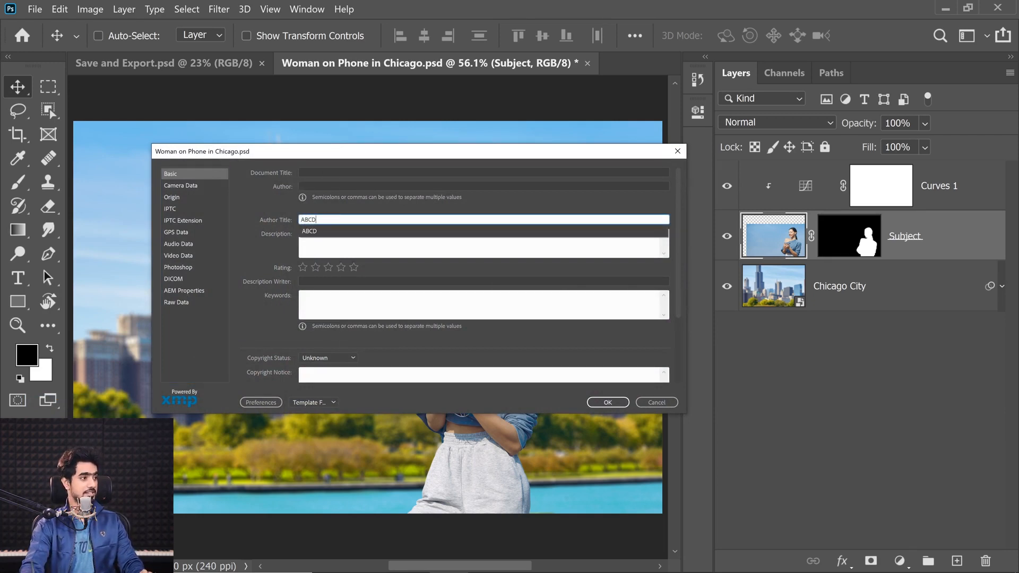
type("BCD")
Fill in a short description in the file information and set the copyright status to Copyrighted
left_click(343, 248)
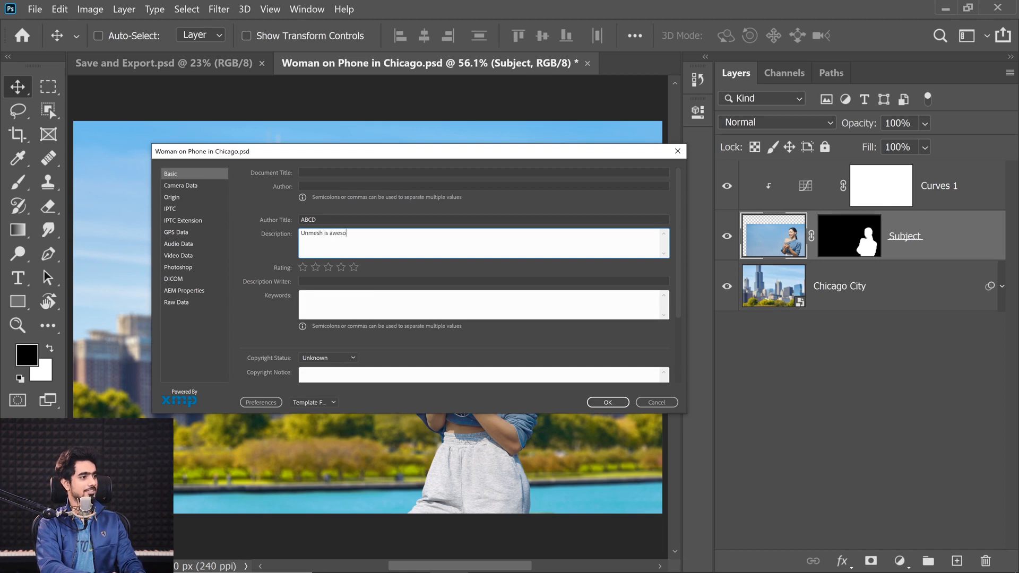
left_click(317, 302)
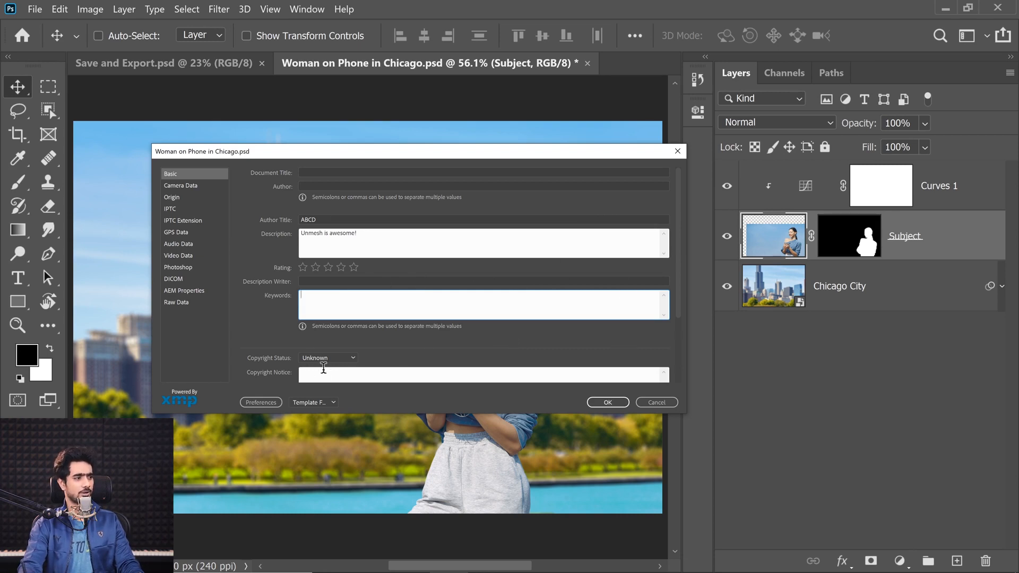
left_click(333, 358)
left_click(338, 386)
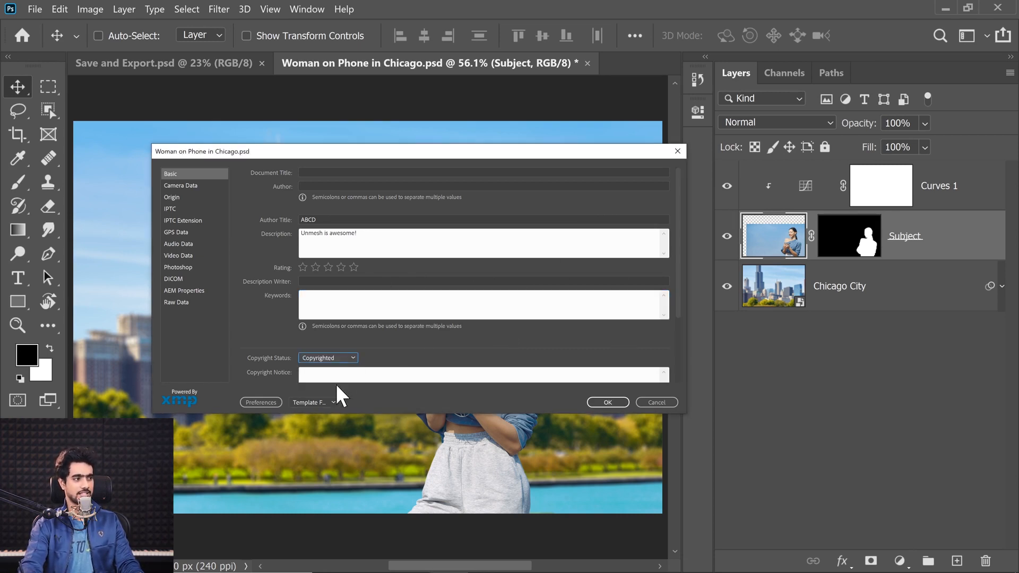
Add the copyright notice "You are a thief" and apply the file information to the document
left_click(323, 373)
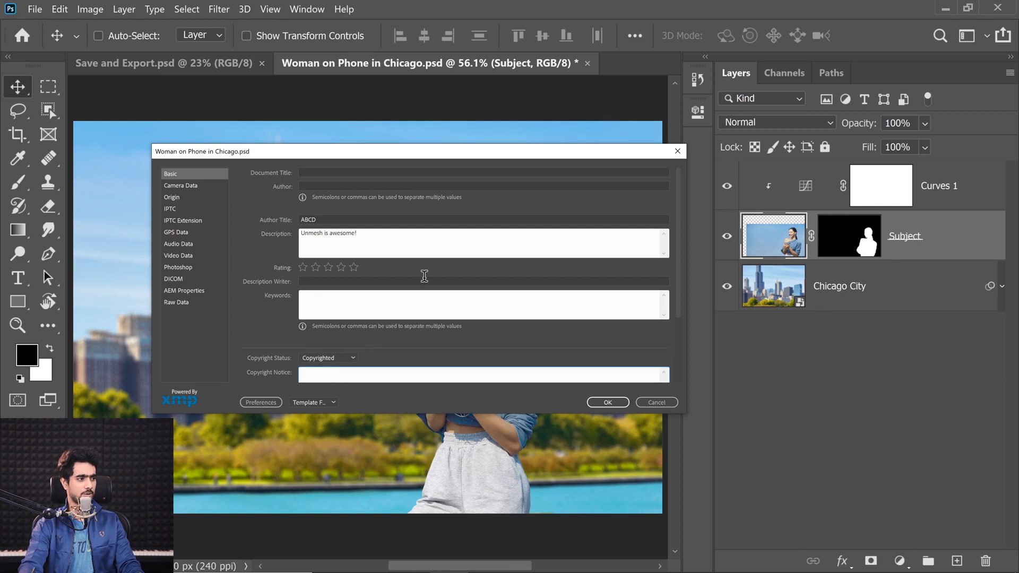
type("You are a ")
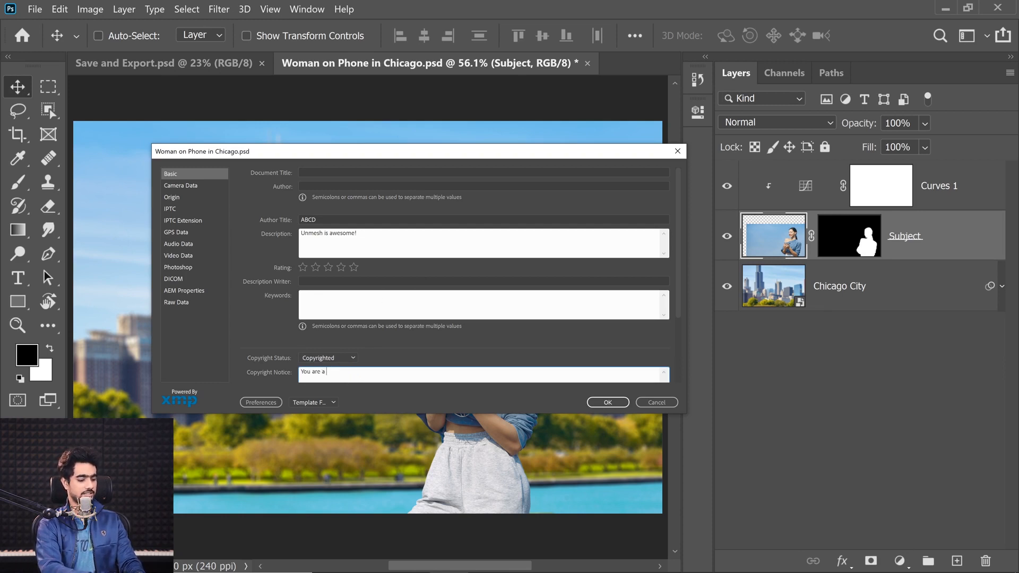
type("thief")
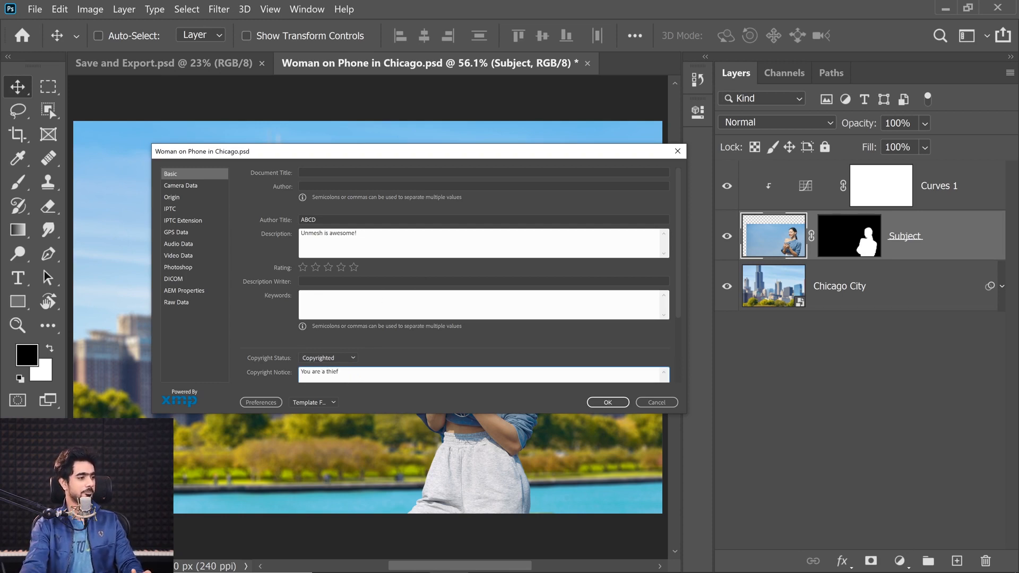
left_click(608, 404)
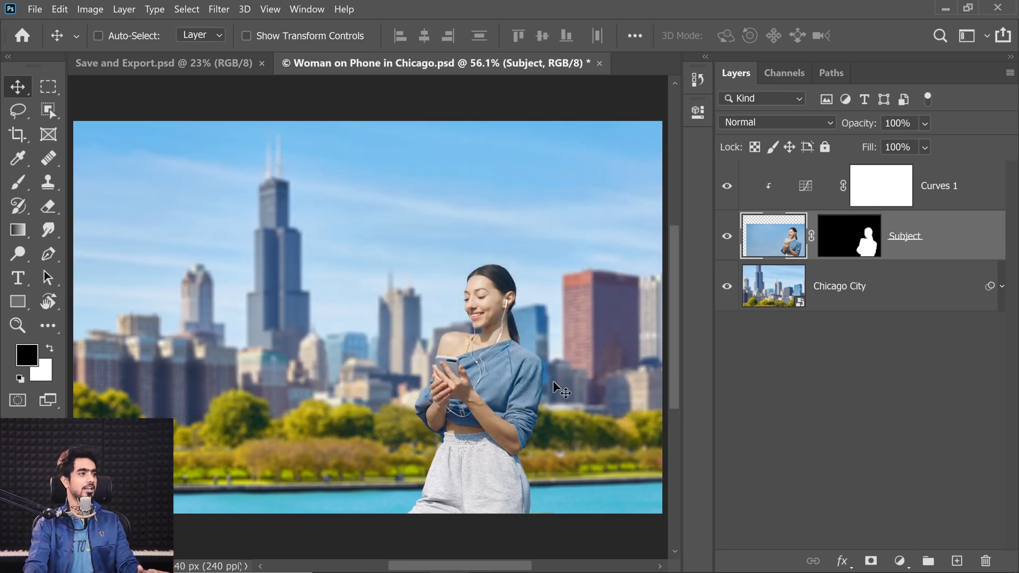
Open the Export As settings for the Chicago composite and set the metadata to Copyright and Contact Info
left_click(35, 9)
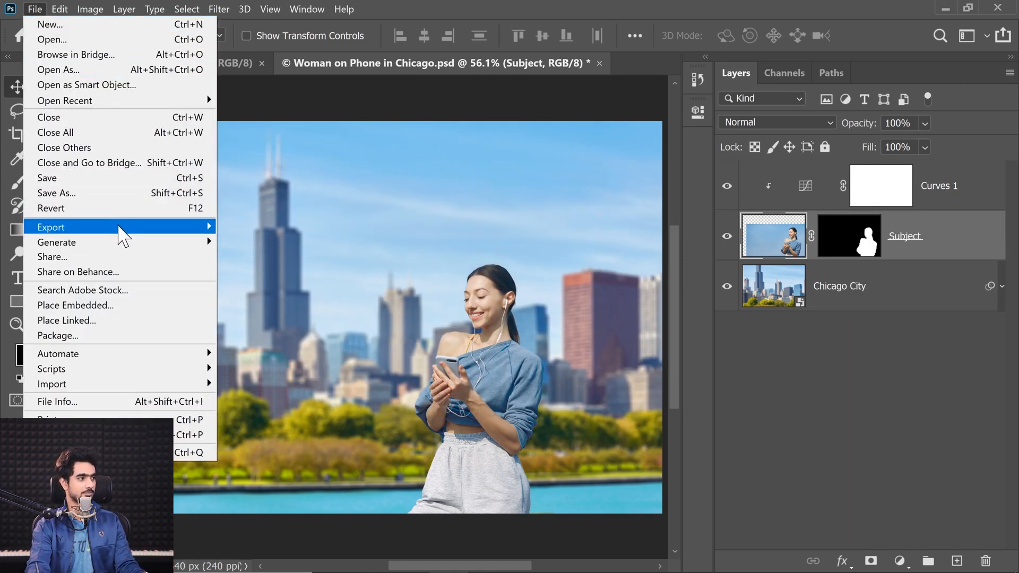
mouse_move(117, 228)
left_click(249, 241)
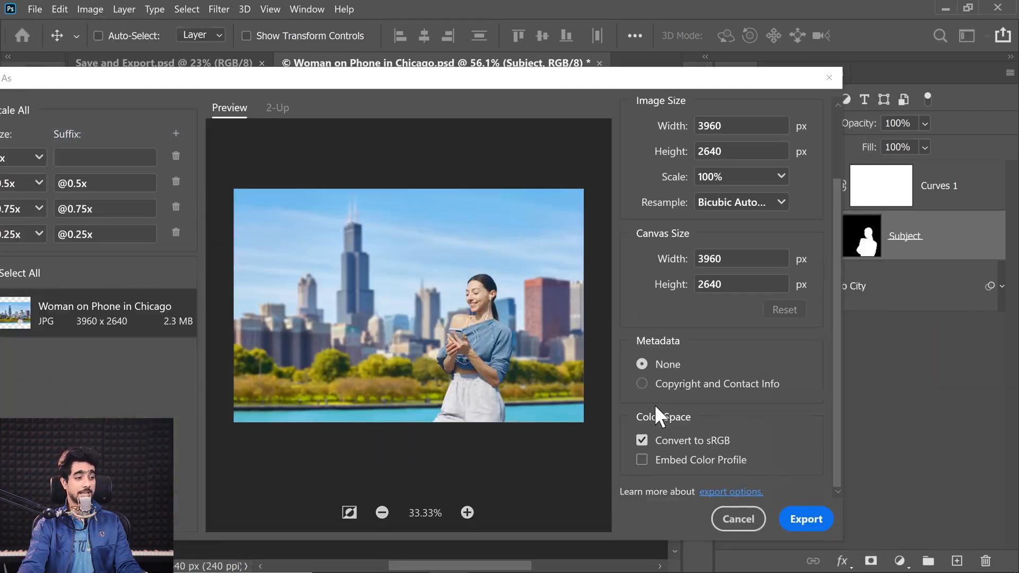
left_click(646, 387)
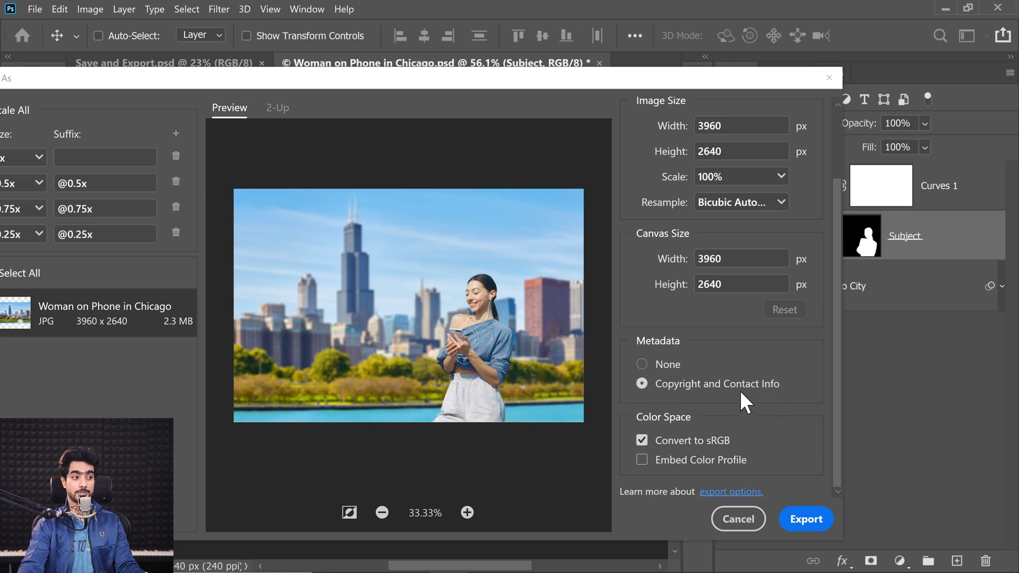
left_click(644, 385)
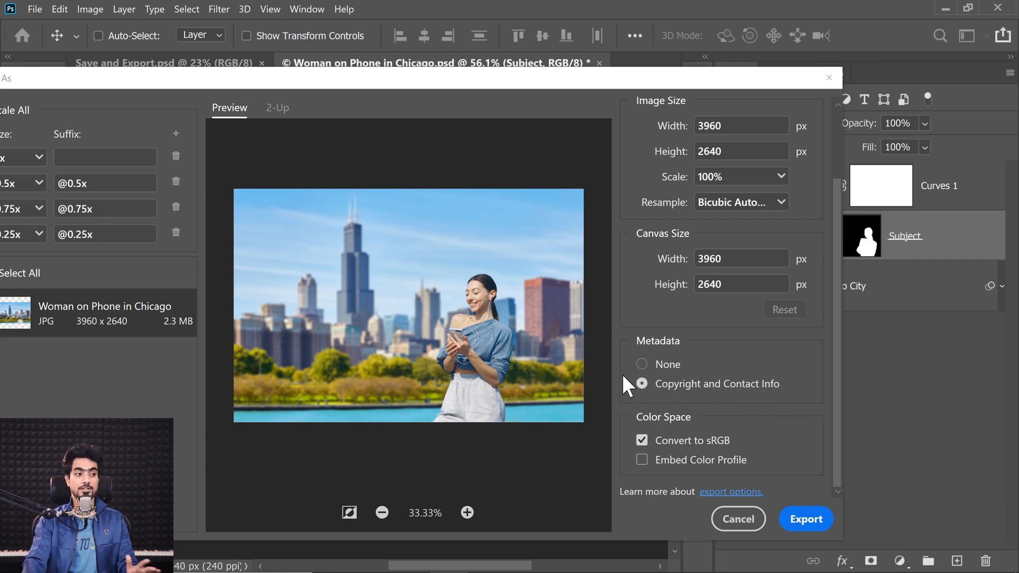
left_click(643, 368)
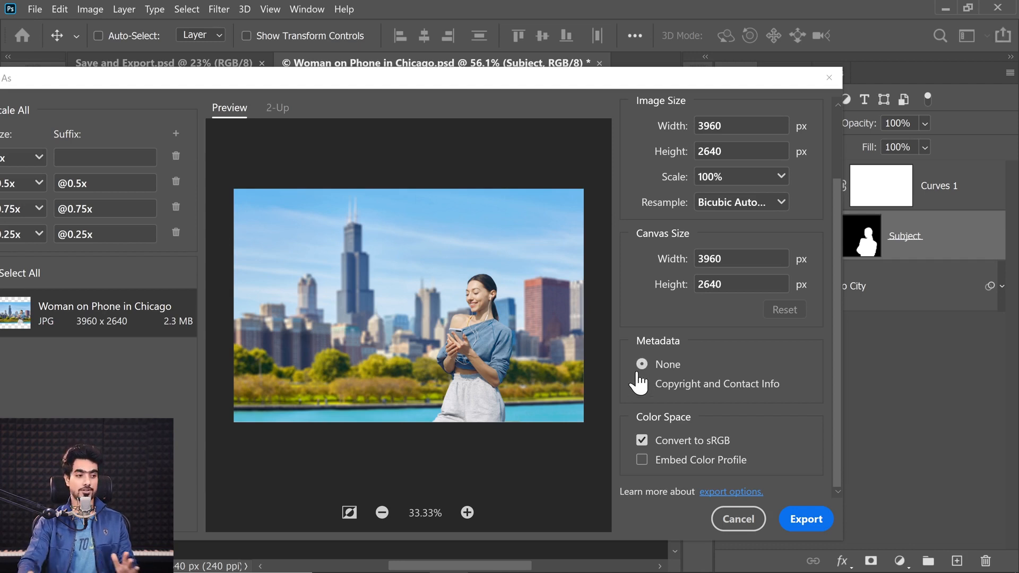
Remove the 0.5x, 0.75x and 0.25x sizes from the export, keeping only the 1x version
left_click_drag(173, 82, 308, 105)
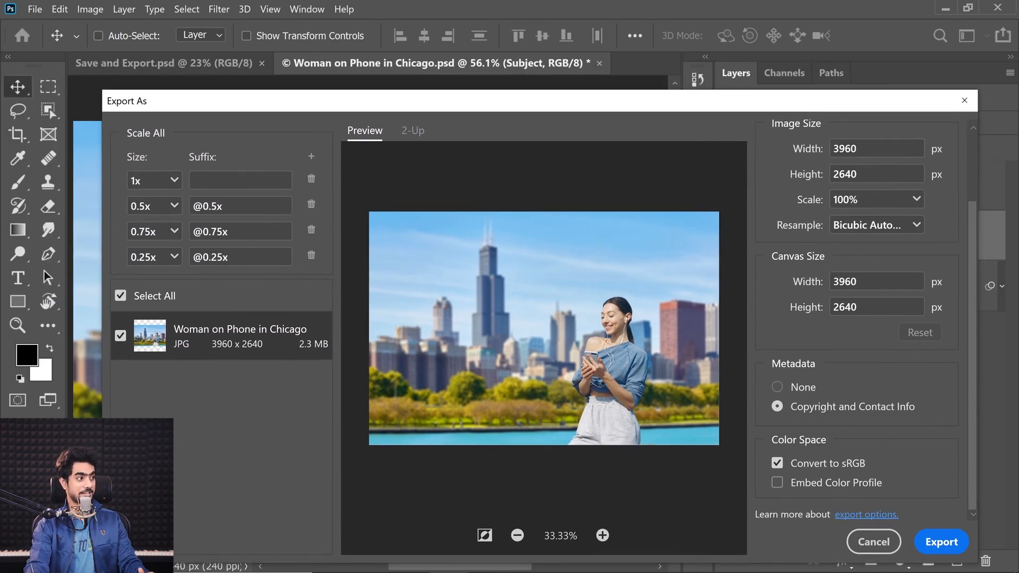
left_click(311, 204)
left_click(310, 204)
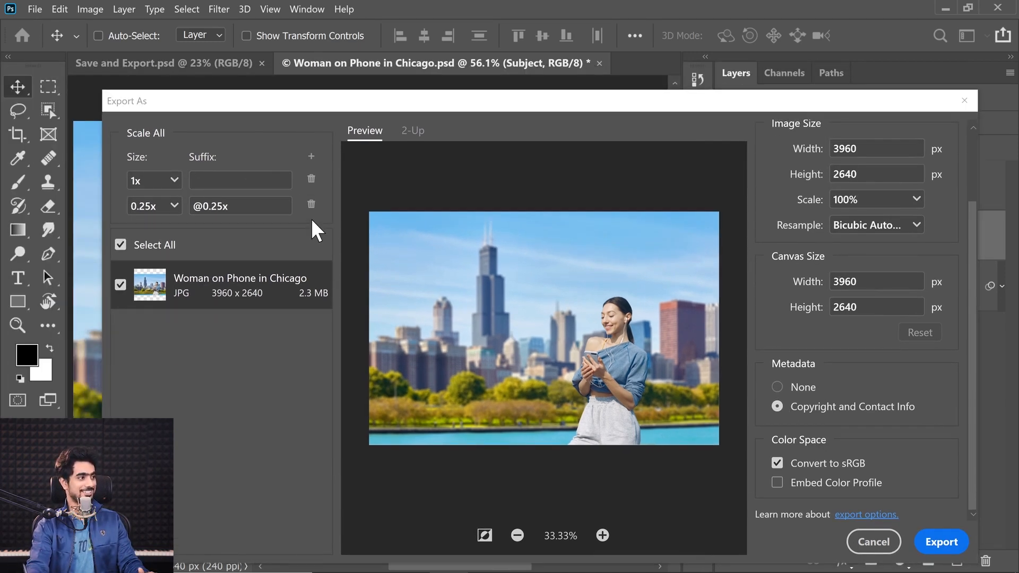
left_click(311, 204)
Export the image into the Examples folder as "Woman on Phone in Chicago - 5.jpg"
left_click_drag(427, 99, 290, 83)
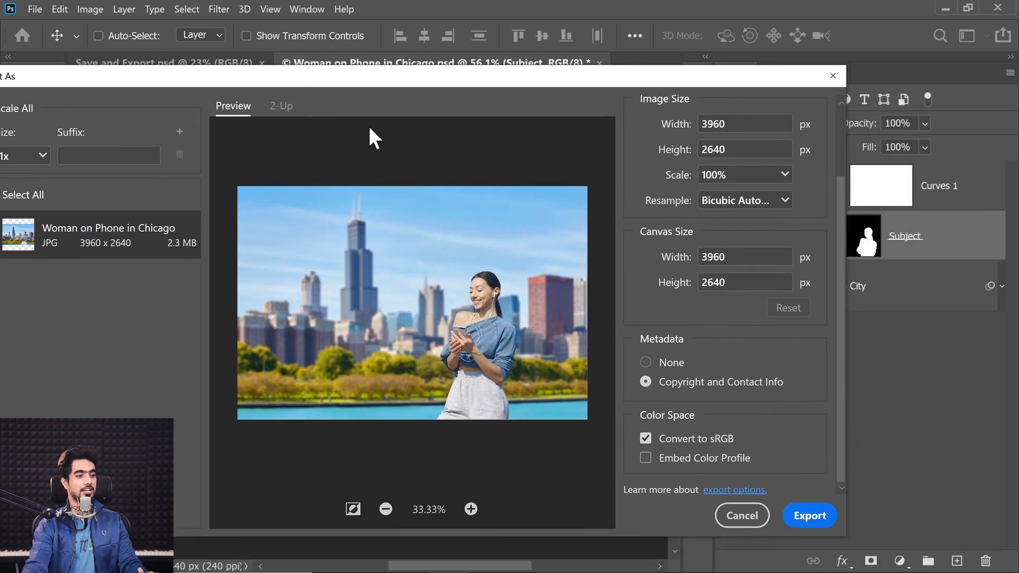
left_click(810, 515)
left_click(230, 354)
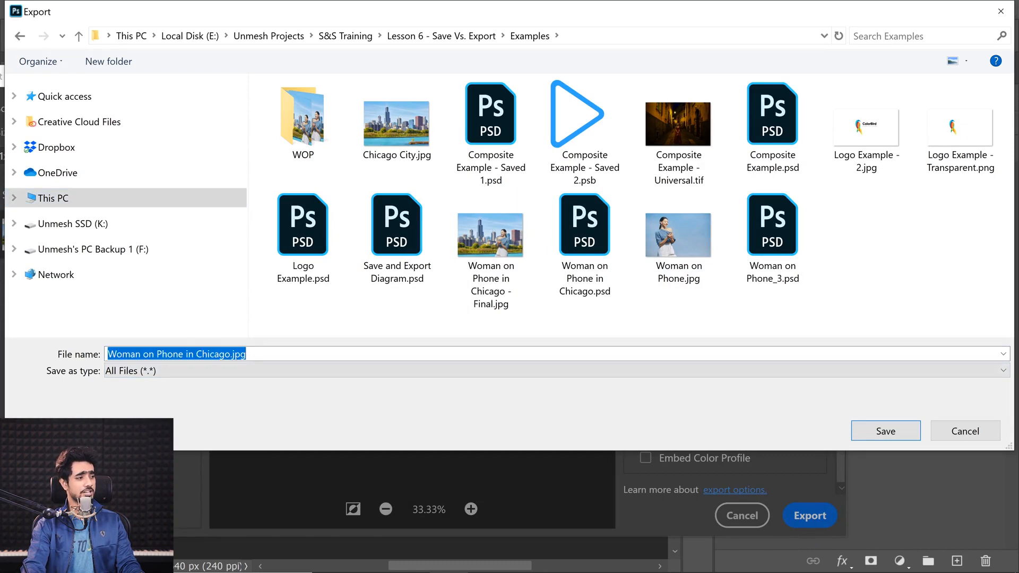
left_click(231, 354)
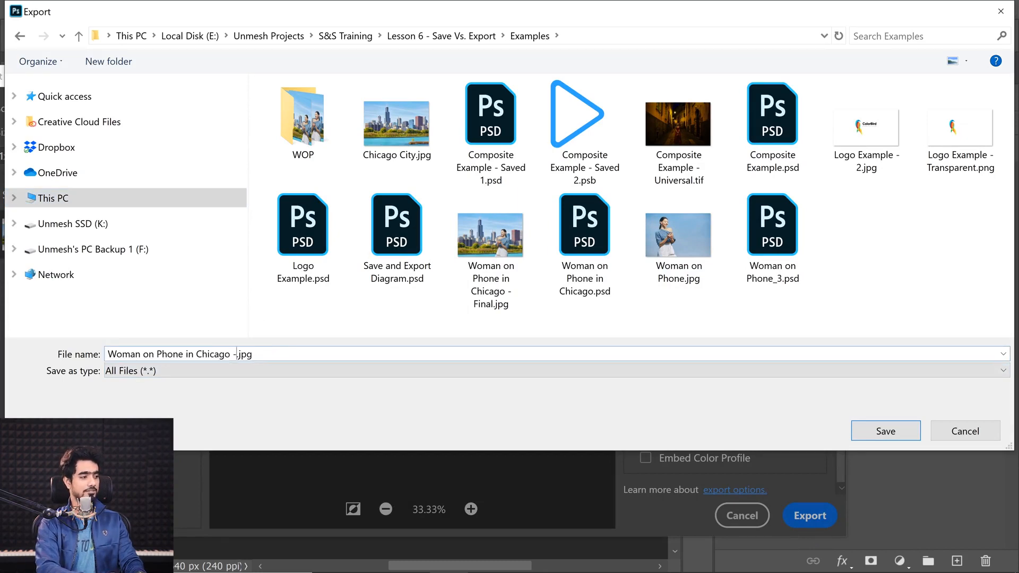
type("- 5")
key("Return")
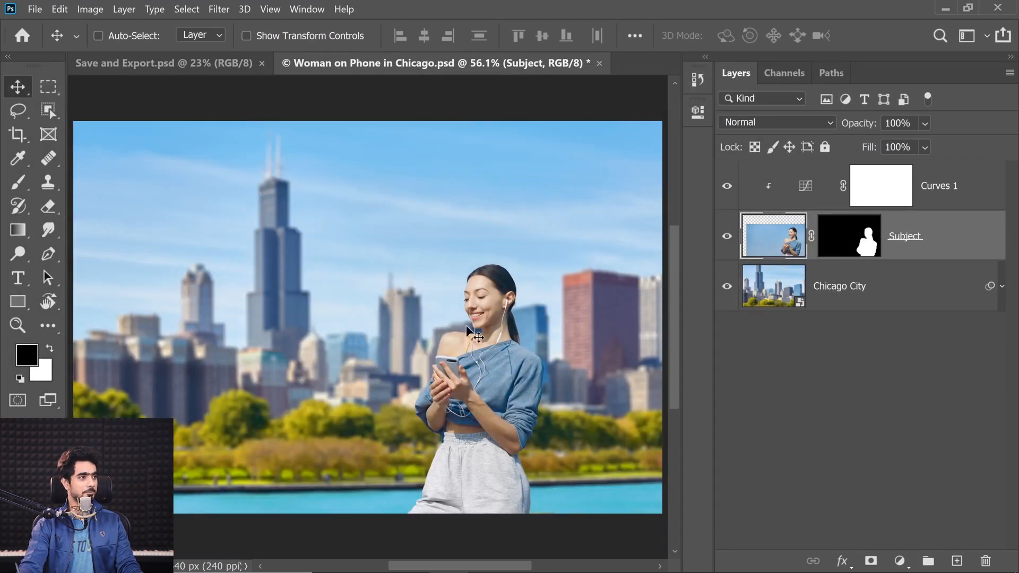
Switch to File Explorer, go to the Examples folder, and open "Woman on Phone in Chicago - 5.jpg" in Photoshop, fitted to the window
left_click(409, 557)
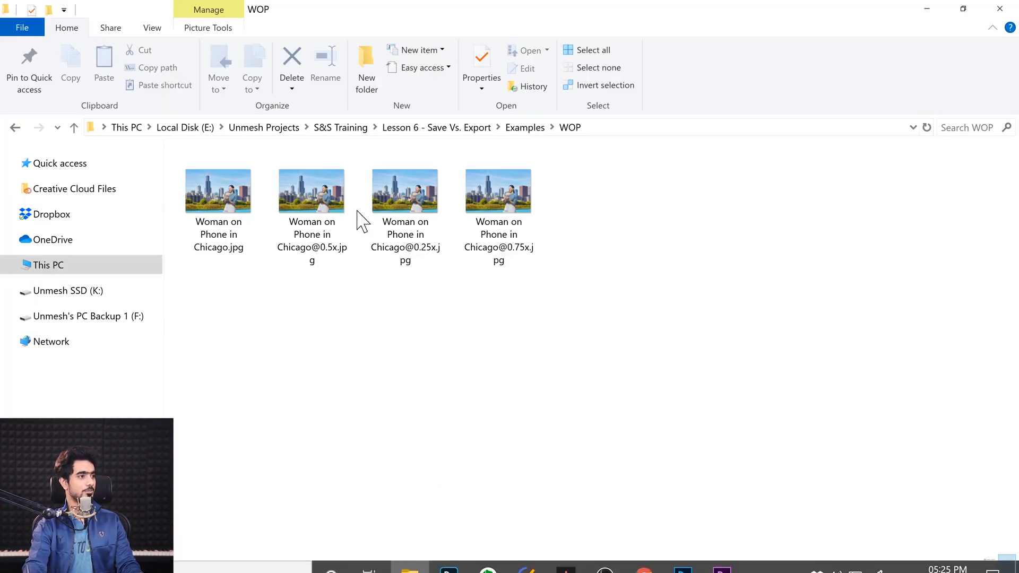
left_click(516, 129)
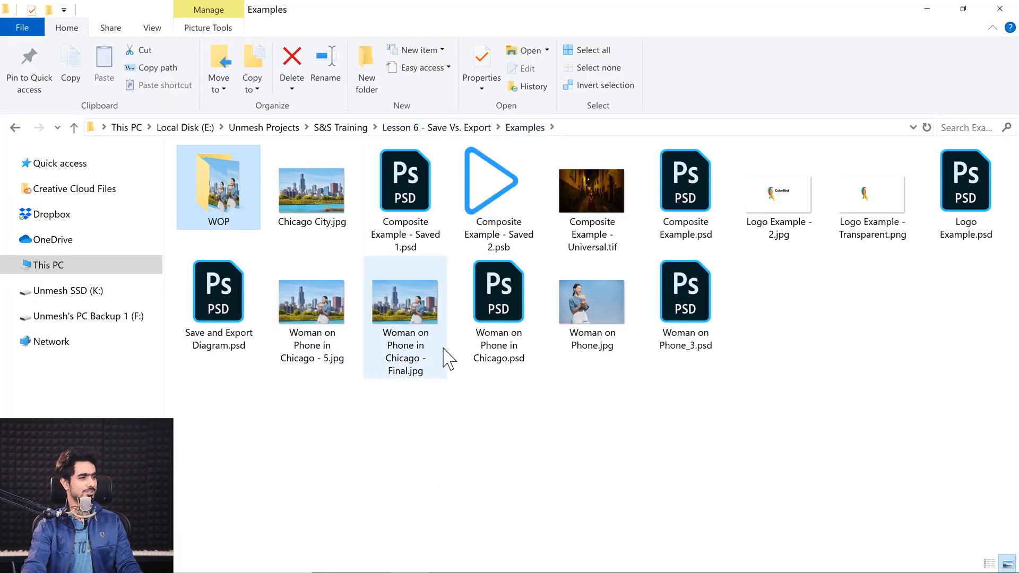
left_click_drag(330, 325, 613, 90)
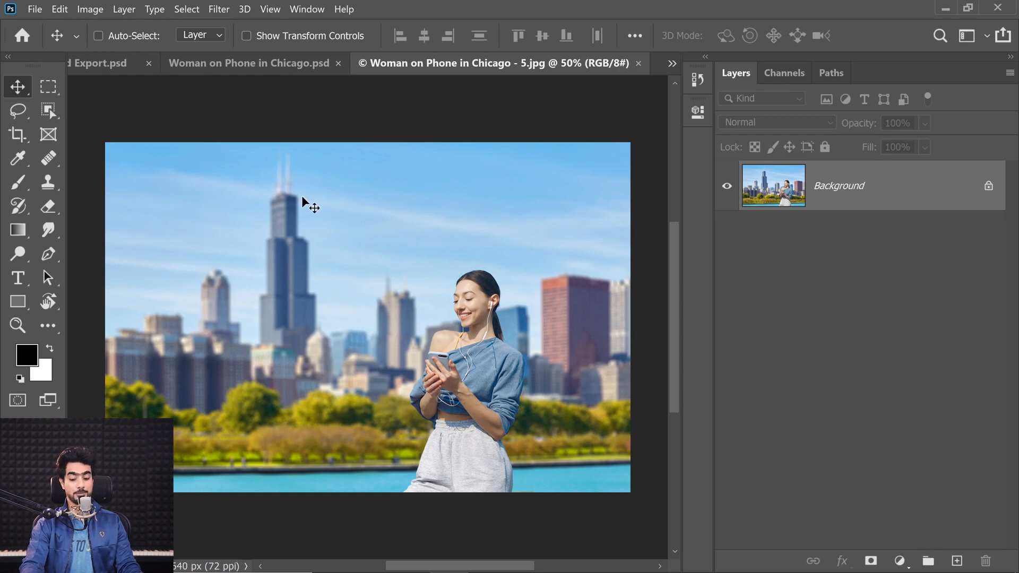
key("ctrl+0")
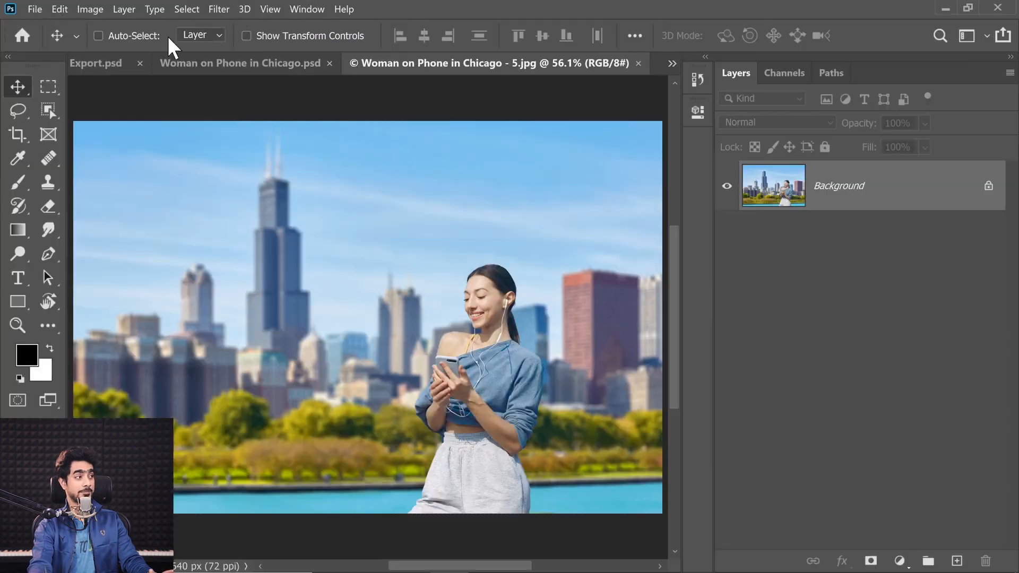
Check the author title and copyright entries in the exported JPG's file information, and close the JPG
left_click(34, 9)
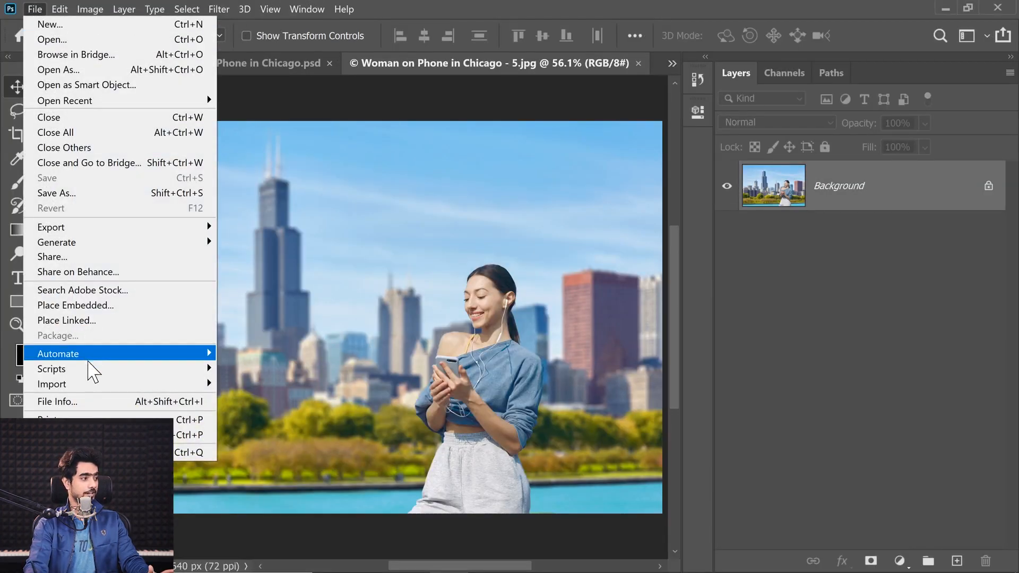
left_click(72, 402)
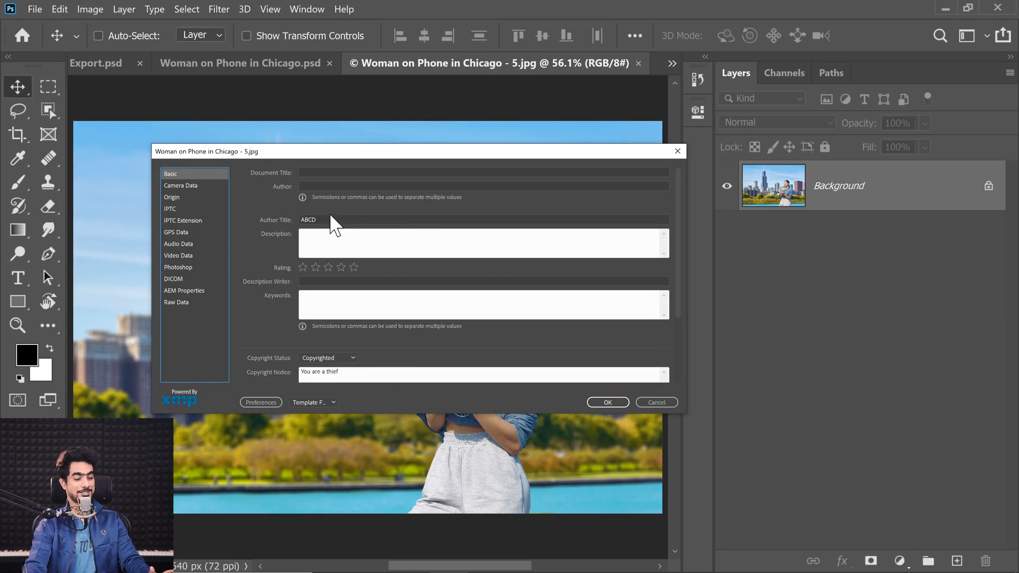
left_click(663, 404)
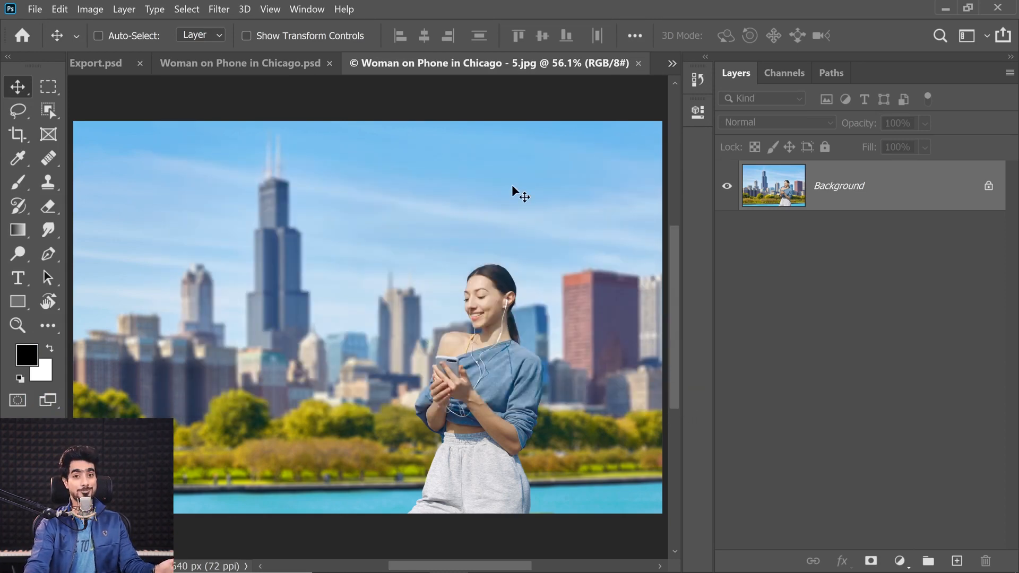
left_click(638, 63)
Reopen the Export As settings for the composite and examine the color space options, toggling Convert to sRGB off and back on
left_click(35, 9)
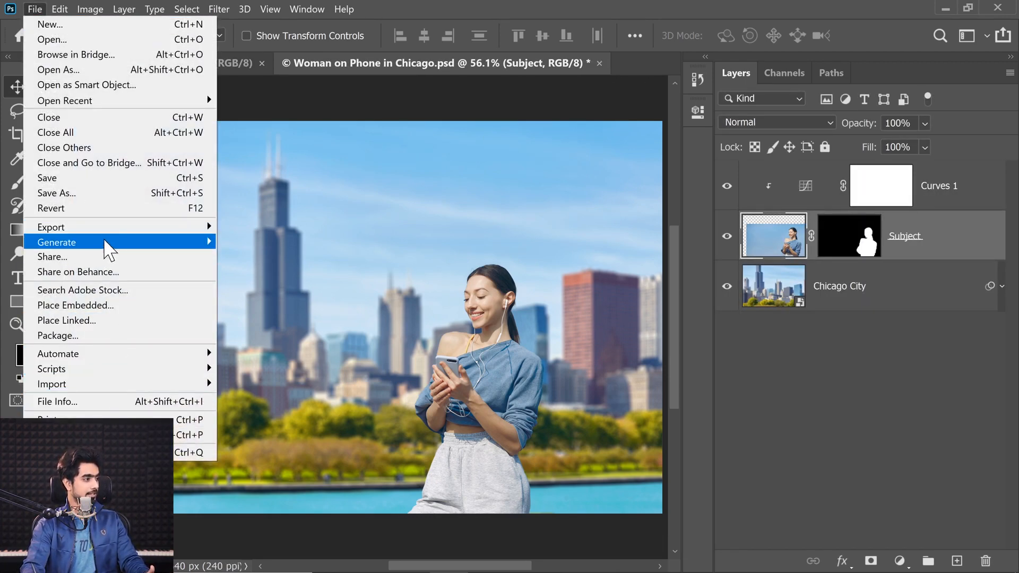
mouse_move(119, 228)
left_click(265, 243)
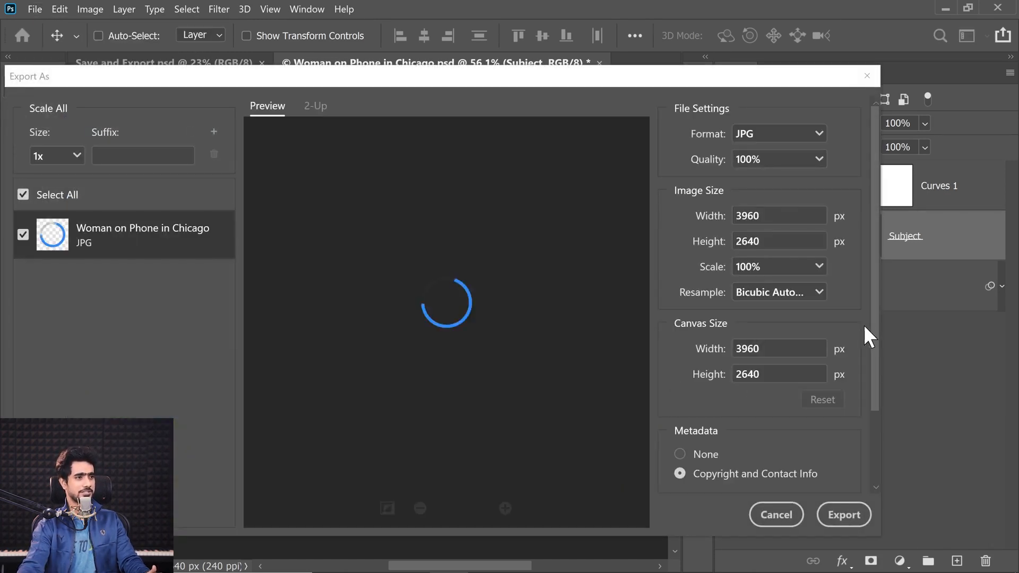
left_click_drag(875, 331, 869, 383)
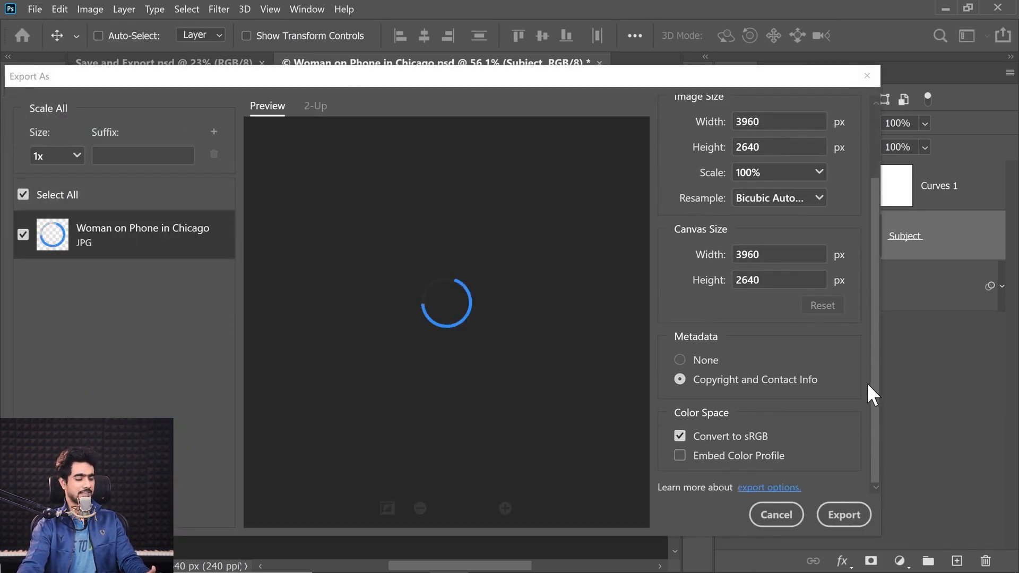
left_click(681, 437)
left_click(682, 438)
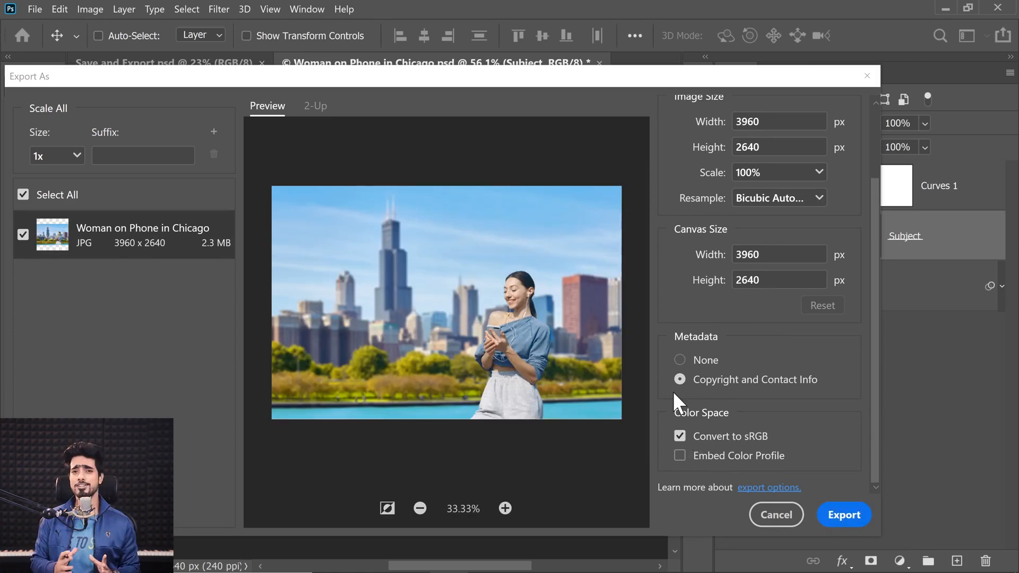
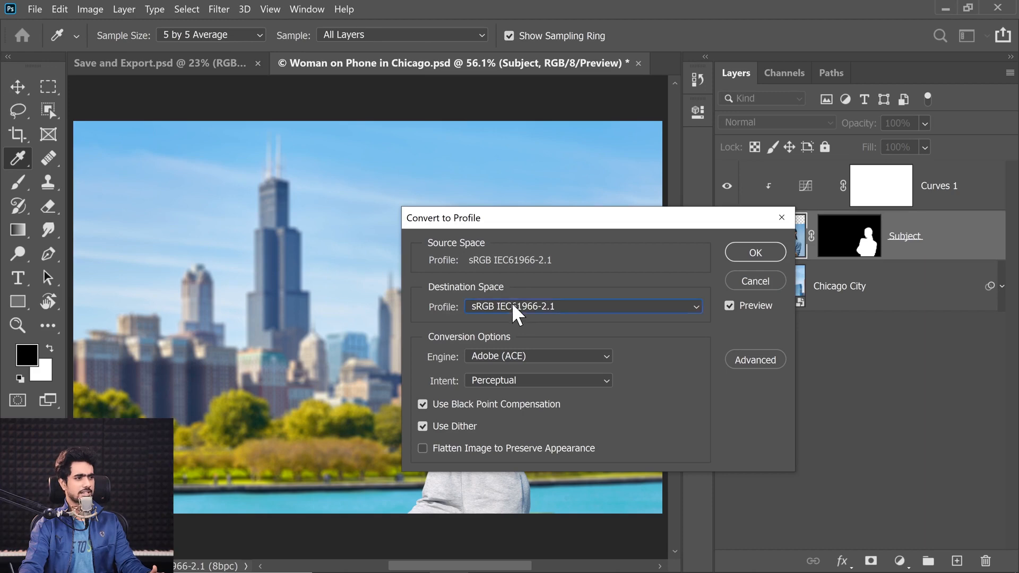
Convert the document's color profile to ProPhoto RGB without rasterizing the smart objects
left_click(511, 303)
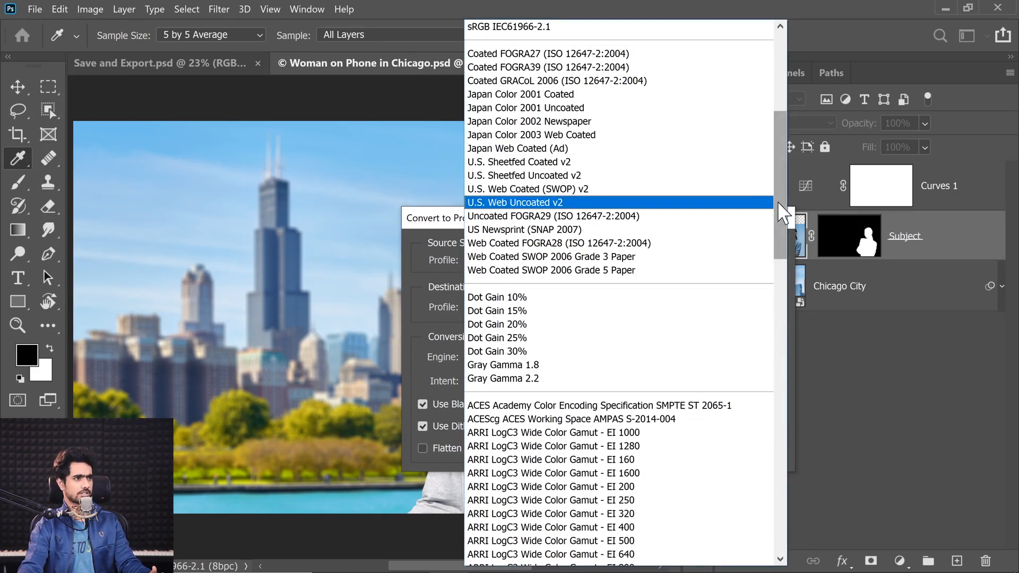
left_click_drag(783, 210, 776, 149)
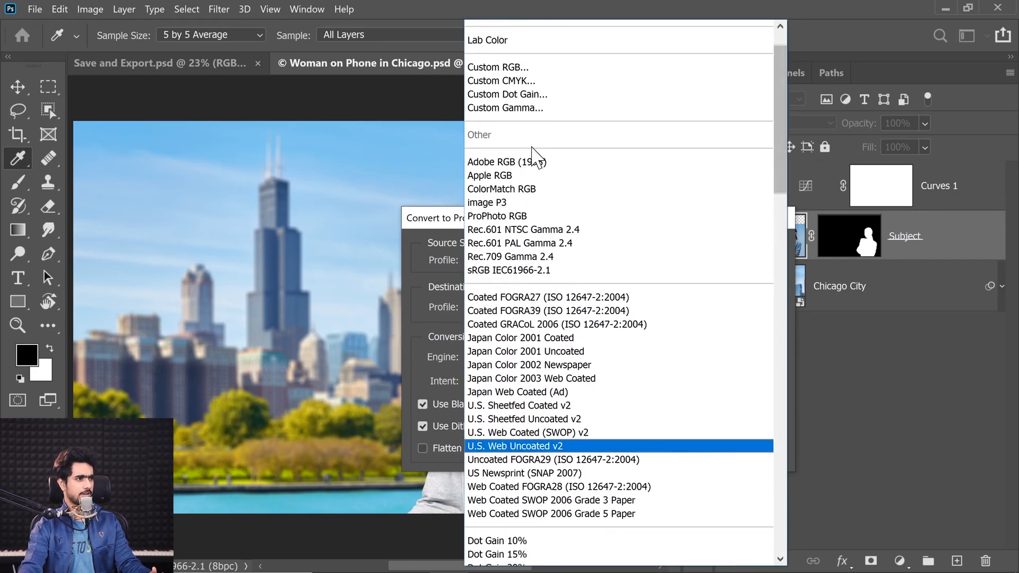
left_click(511, 217)
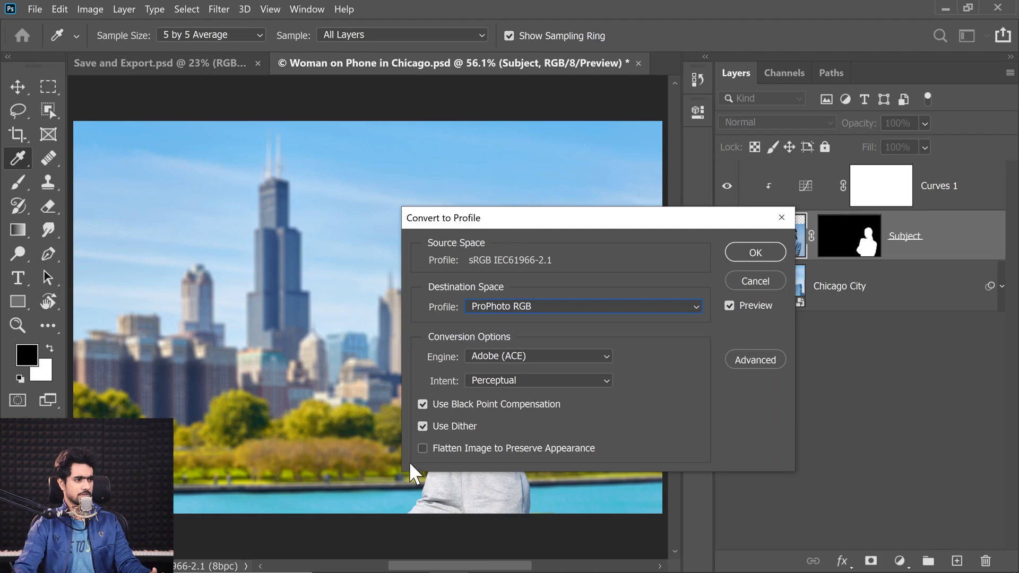
left_click(753, 251)
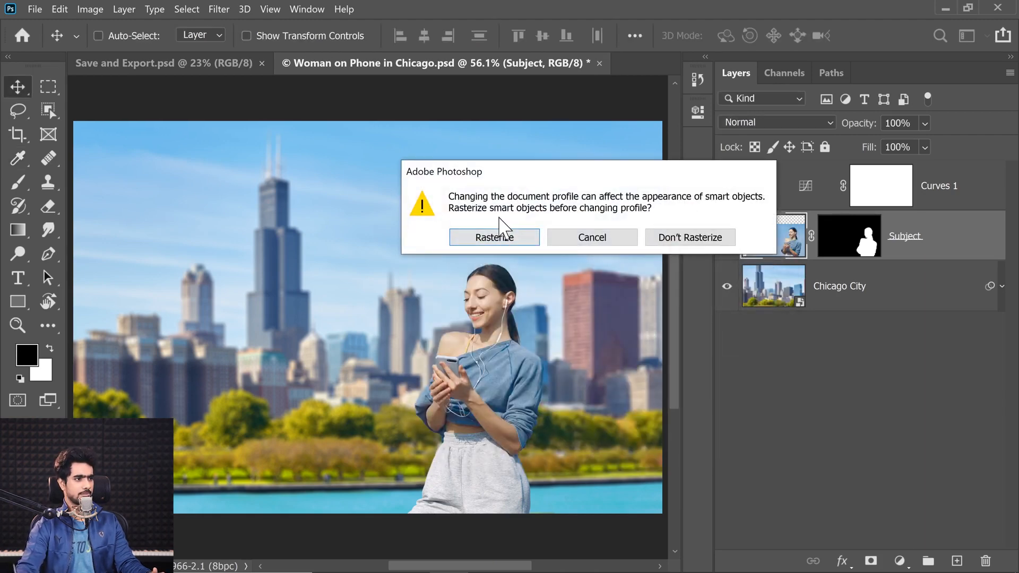
left_click(701, 246)
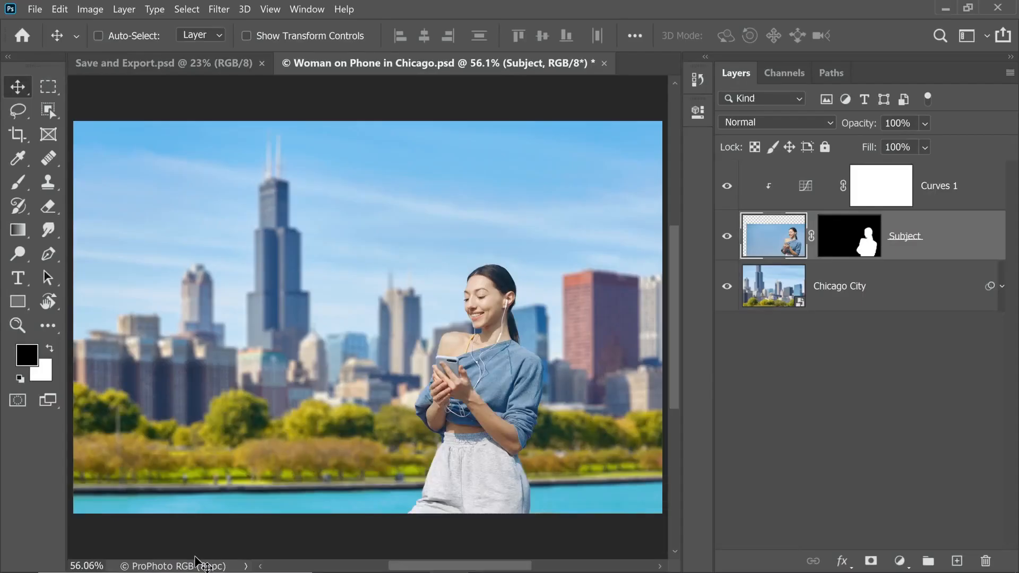
Add a Hue/Saturation adjustment layer above Curves 1 and raise its Saturation to about +57
left_click(923, 194)
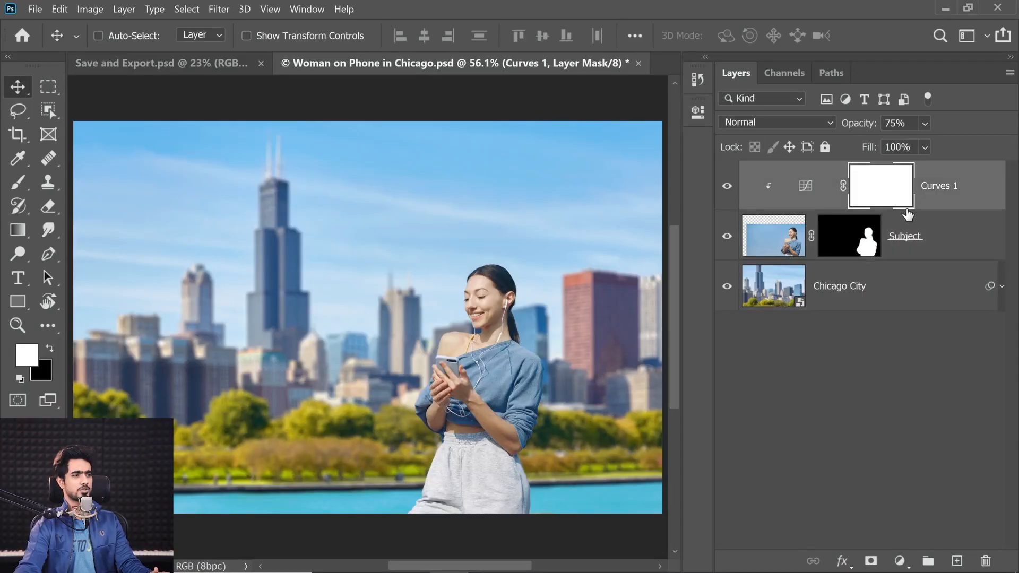
left_click(900, 560)
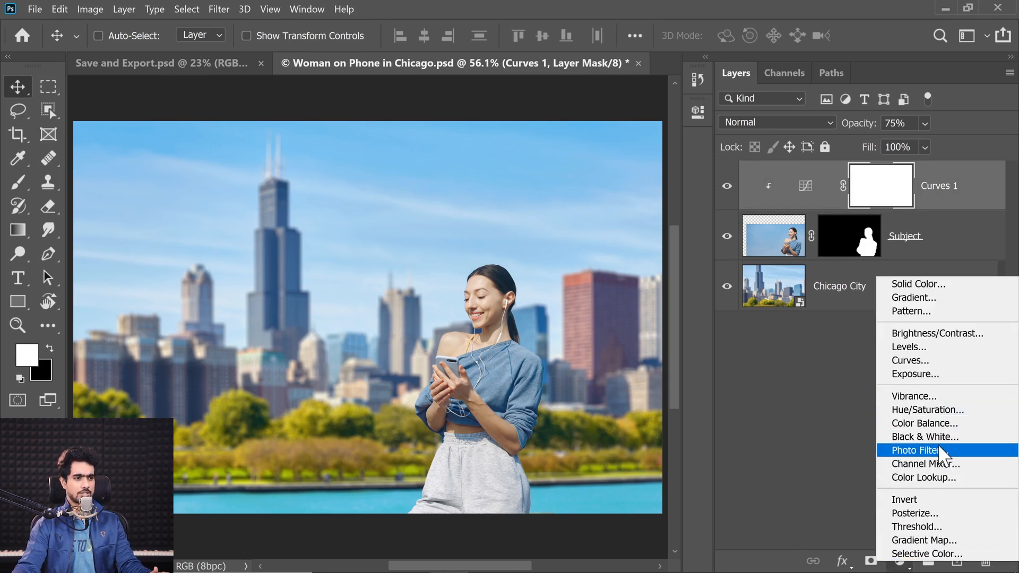
left_click(934, 410)
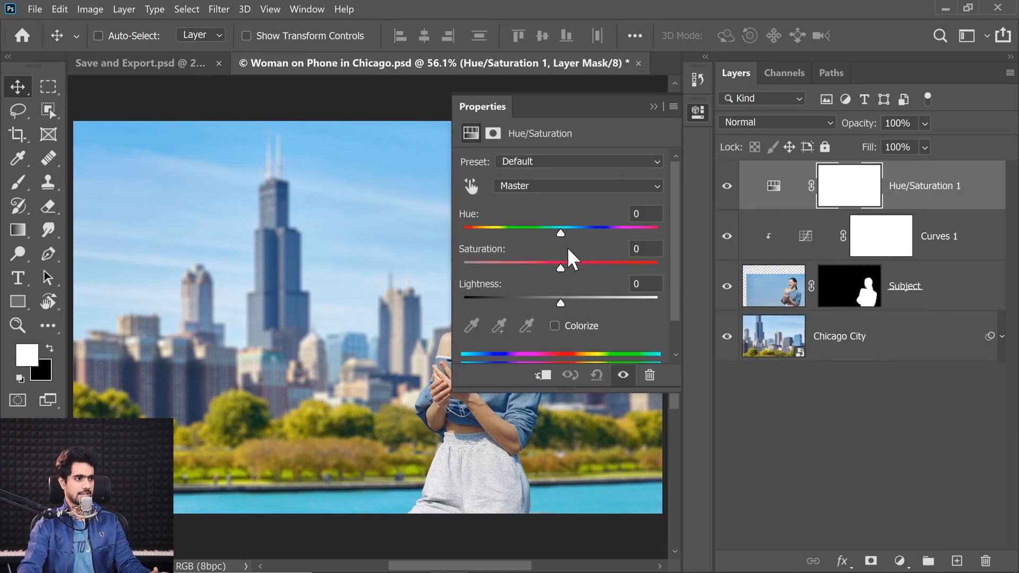
left_click_drag(562, 266, 623, 263)
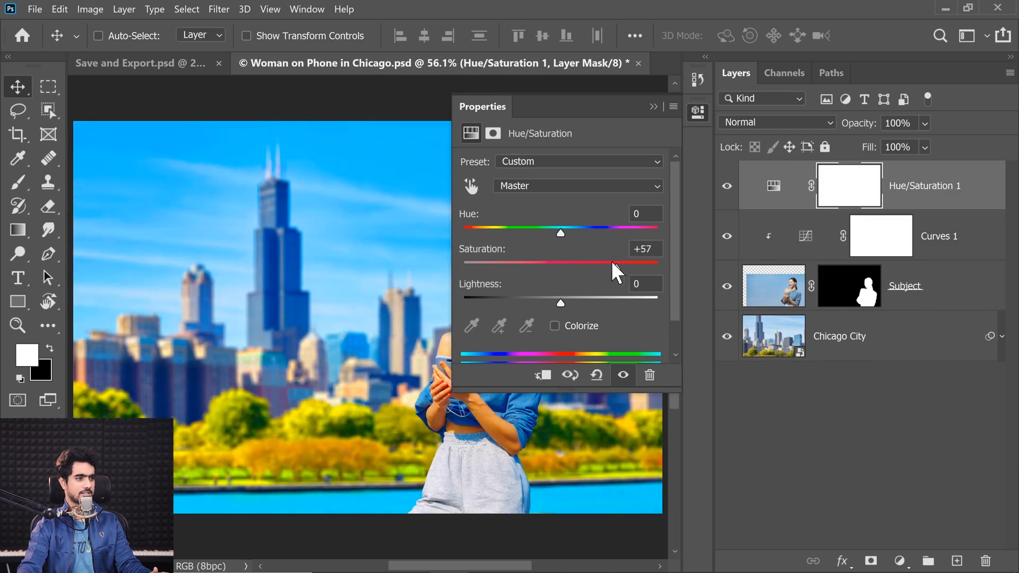
left_click(653, 106)
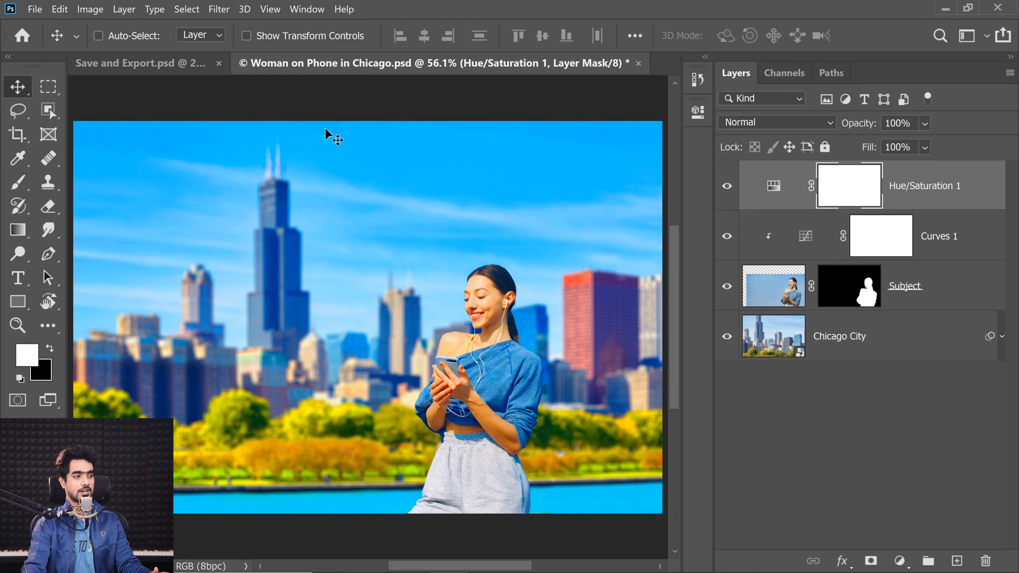
Open the Export As settings for the composite and enlarge the preview to 66.67%, framed on the woman
left_click(34, 9)
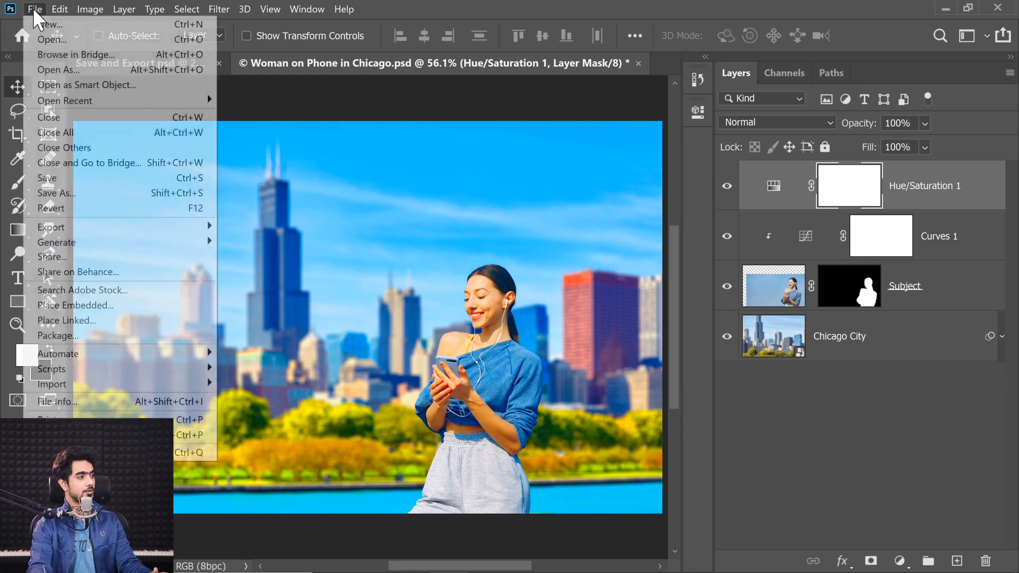
mouse_move(104, 239)
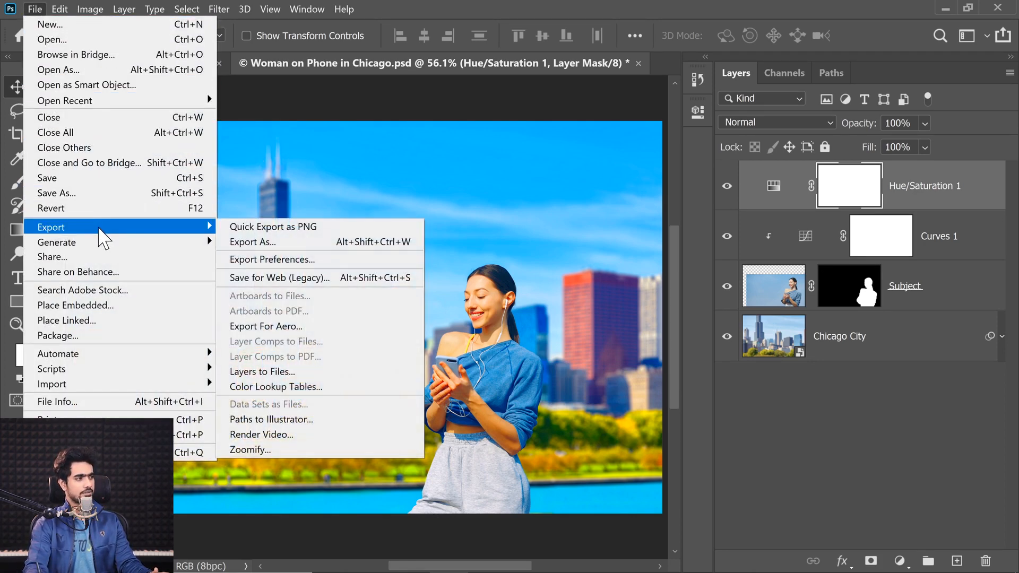
left_click(276, 242)
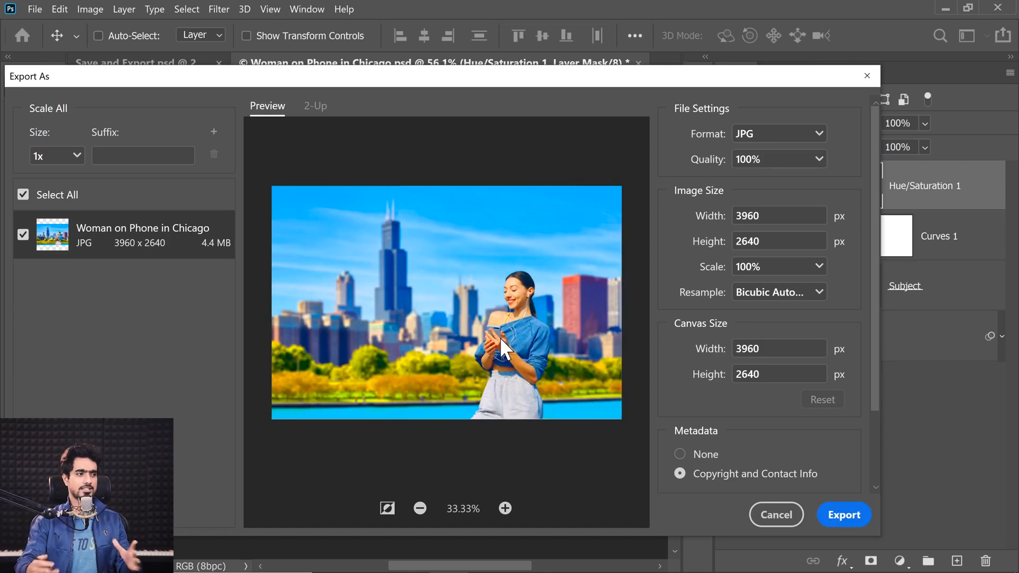
left_click_drag(876, 323, 878, 396)
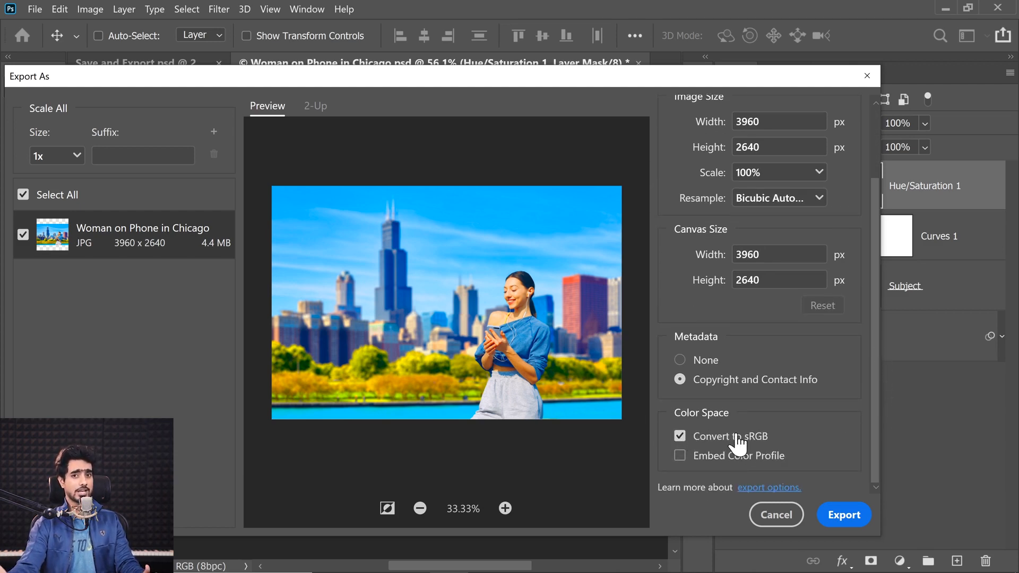
left_click(503, 509)
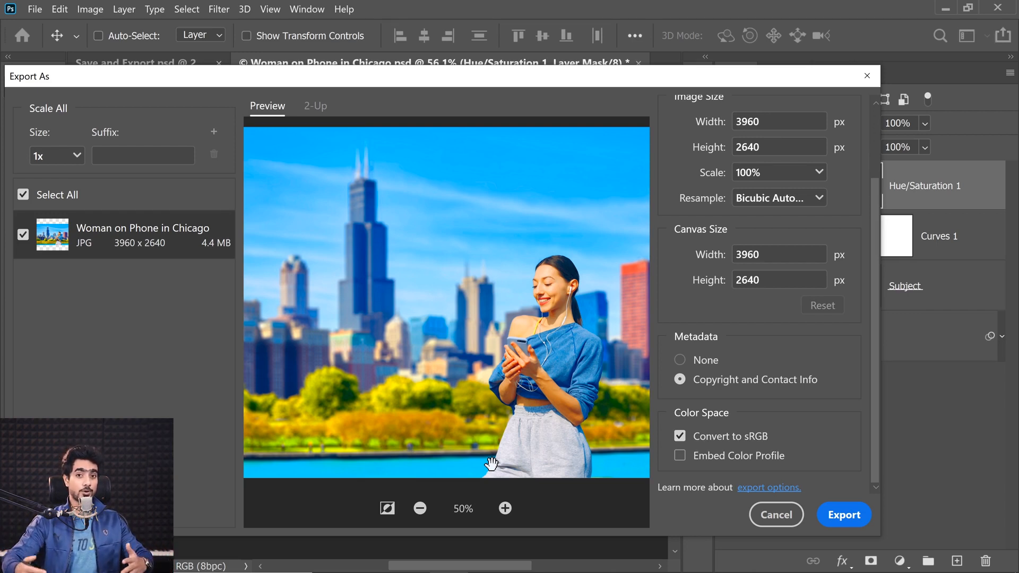
left_click(505, 507)
left_click_drag(562, 275, 498, 328)
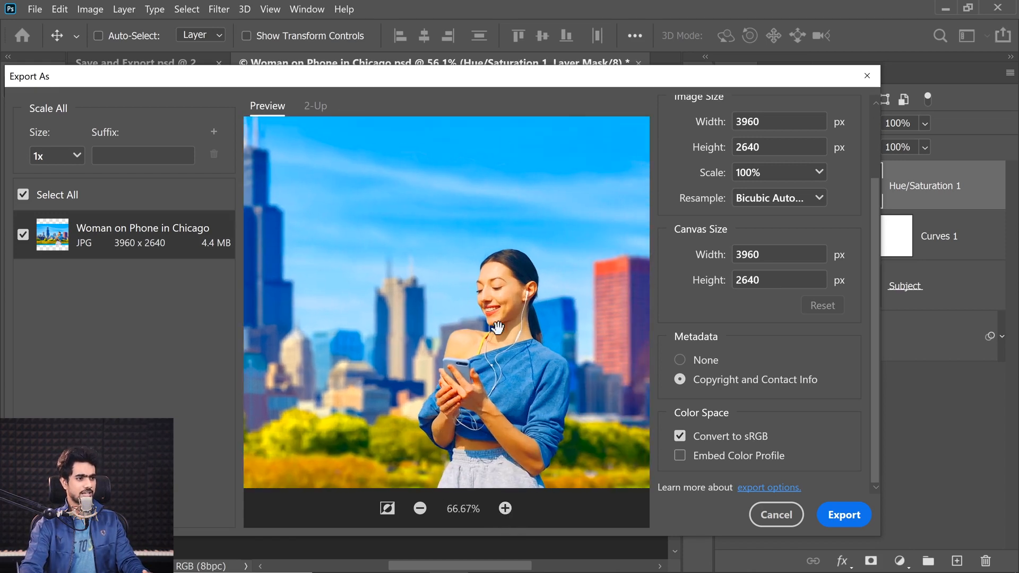
Compare the export preview's colors with Convert to sRGB turned off and back on
left_click(680, 437)
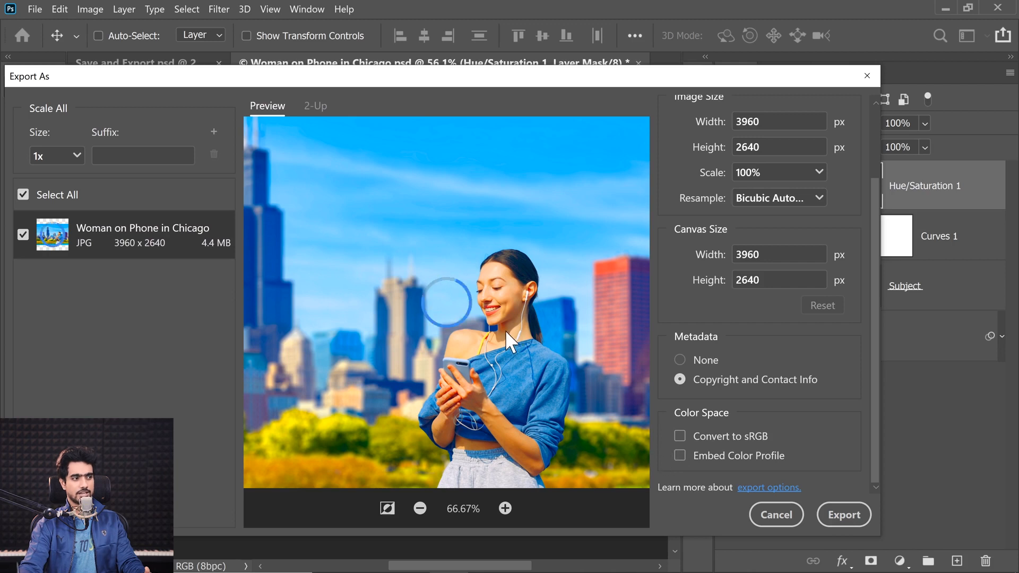
left_click_drag(543, 355, 481, 302)
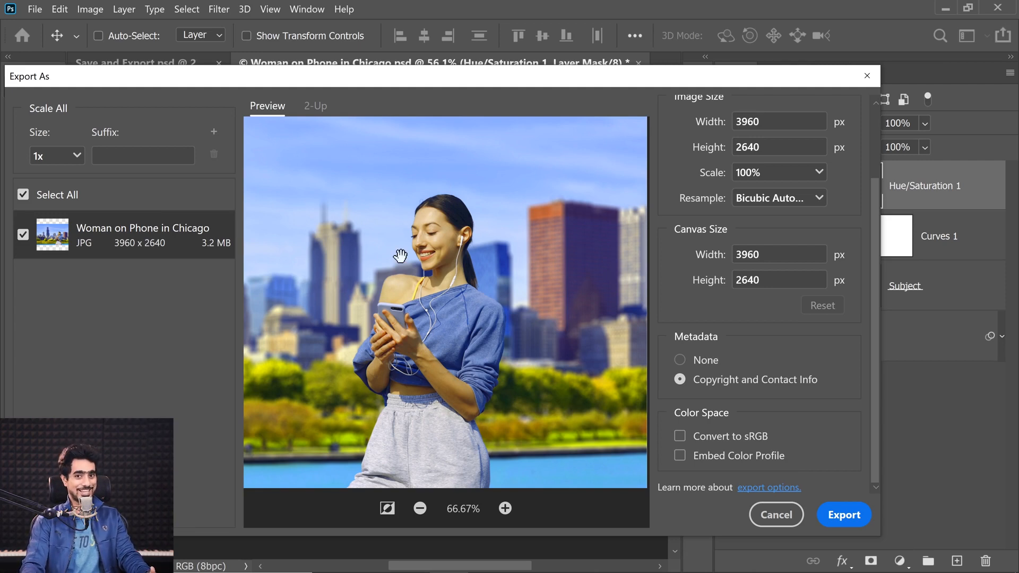
left_click(681, 441)
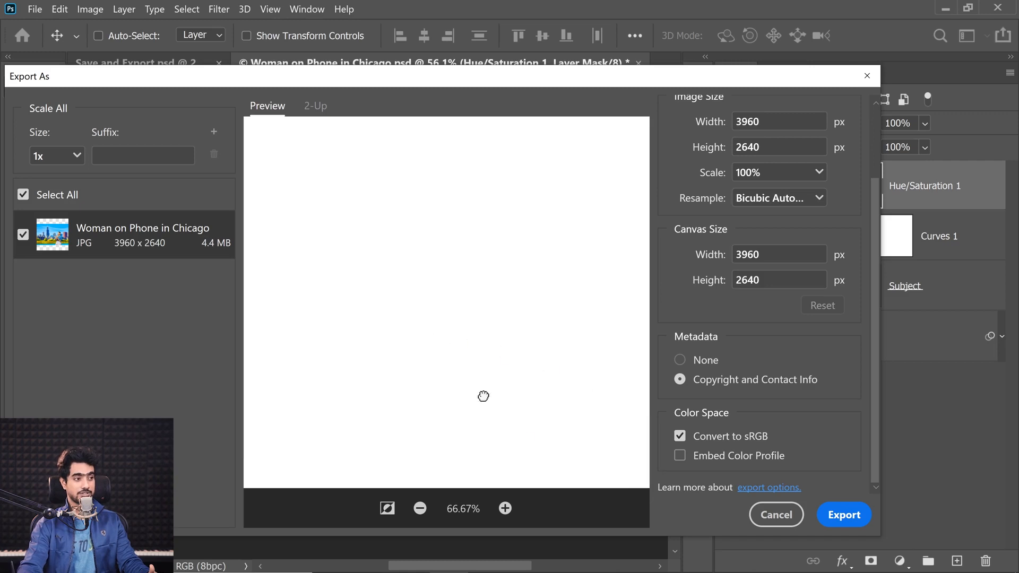
left_click_drag(569, 436, 518, 372)
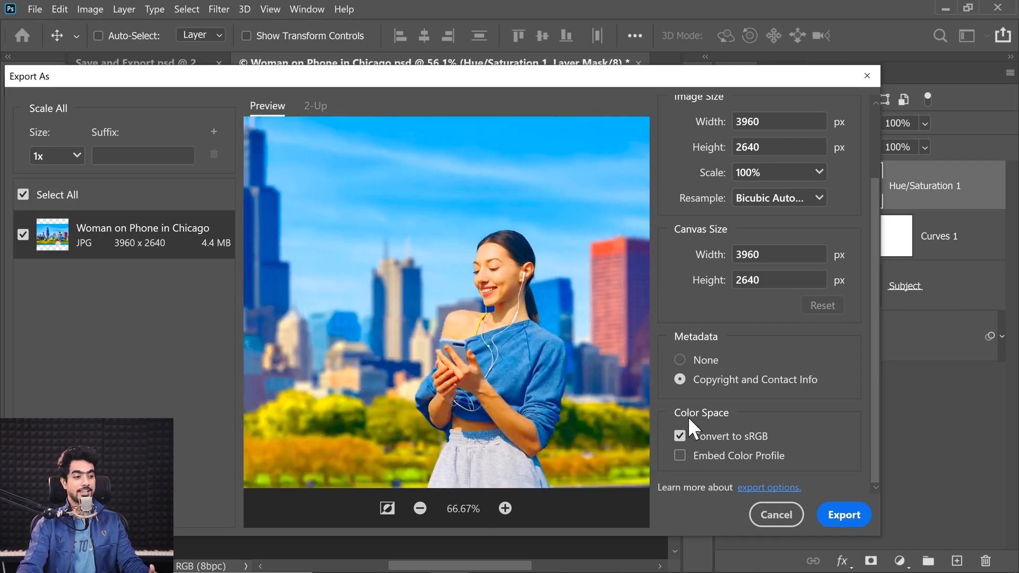
Turn off Convert to sRGB and preview Embed Color Profile, leaving both color space options off
left_click(682, 441)
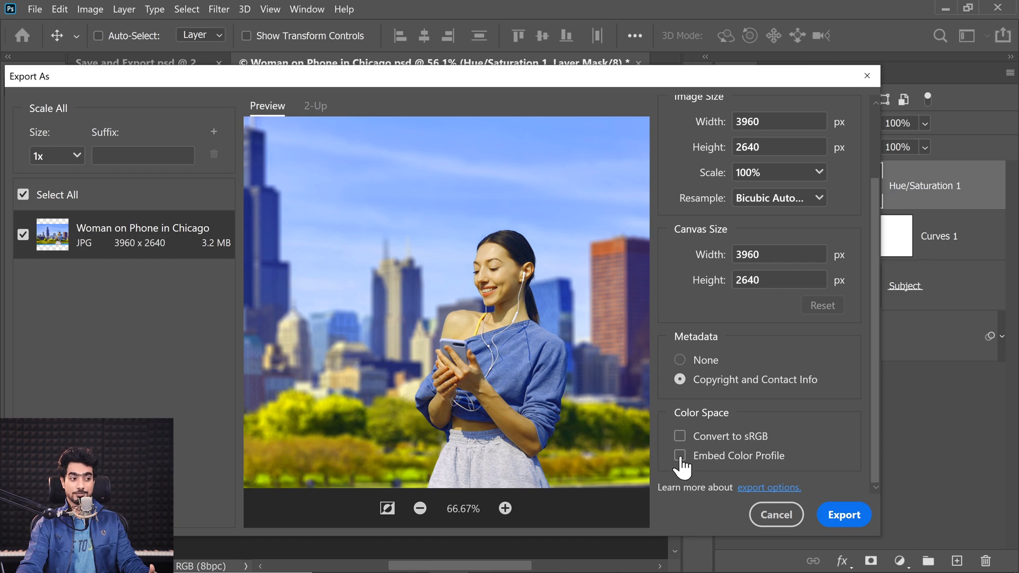
left_click(680, 457)
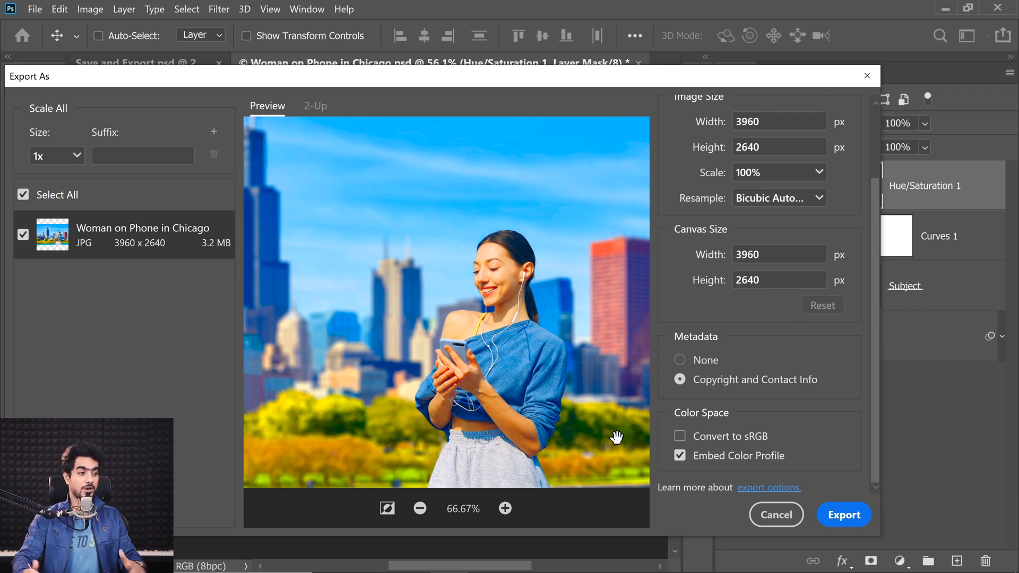
left_click(680, 456)
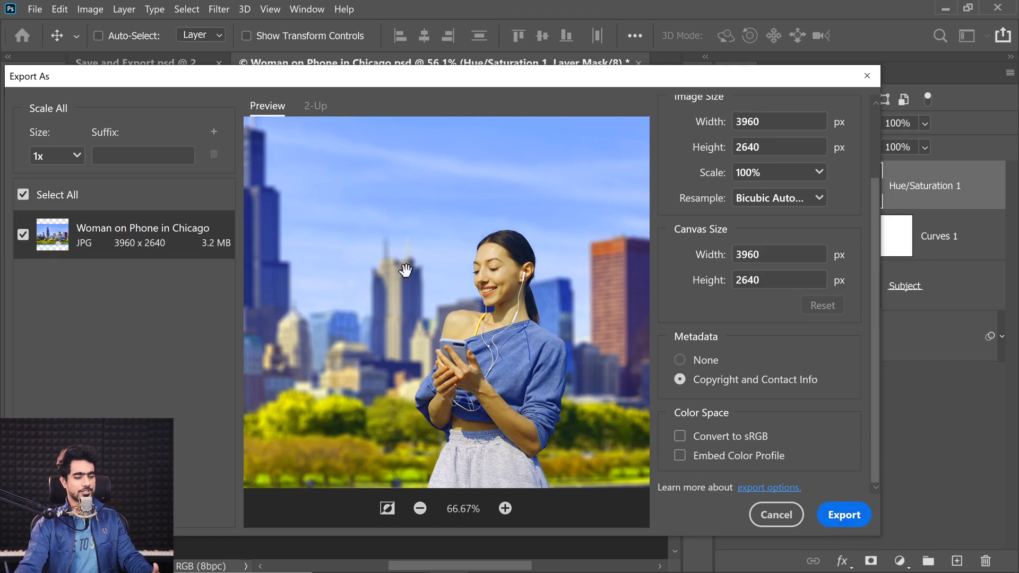
Export the image into the Examples folder as "Woman on Phone in Chicago - 9 Pro Photo.jpg"
left_click(842, 514)
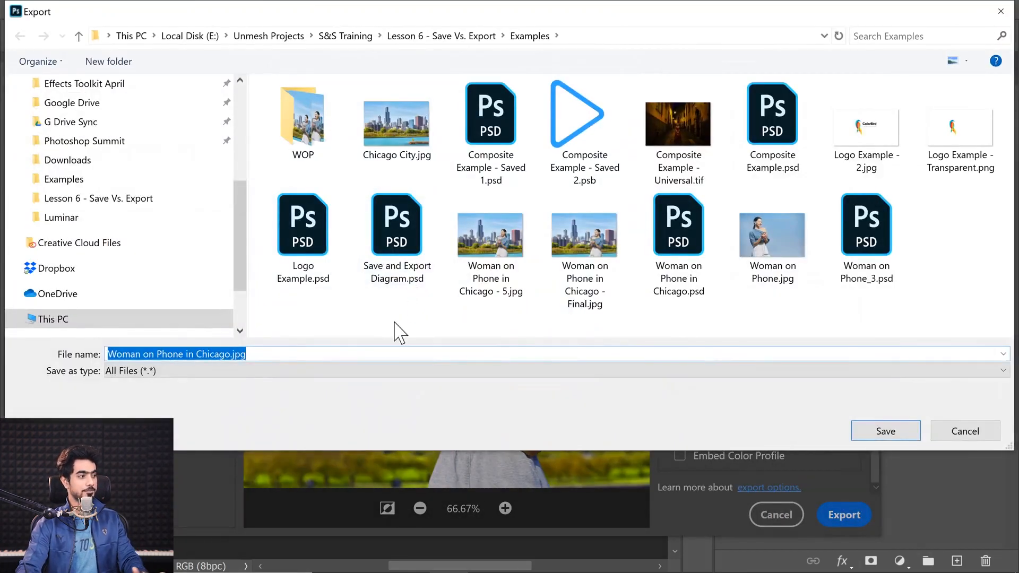
left_click(184, 354)
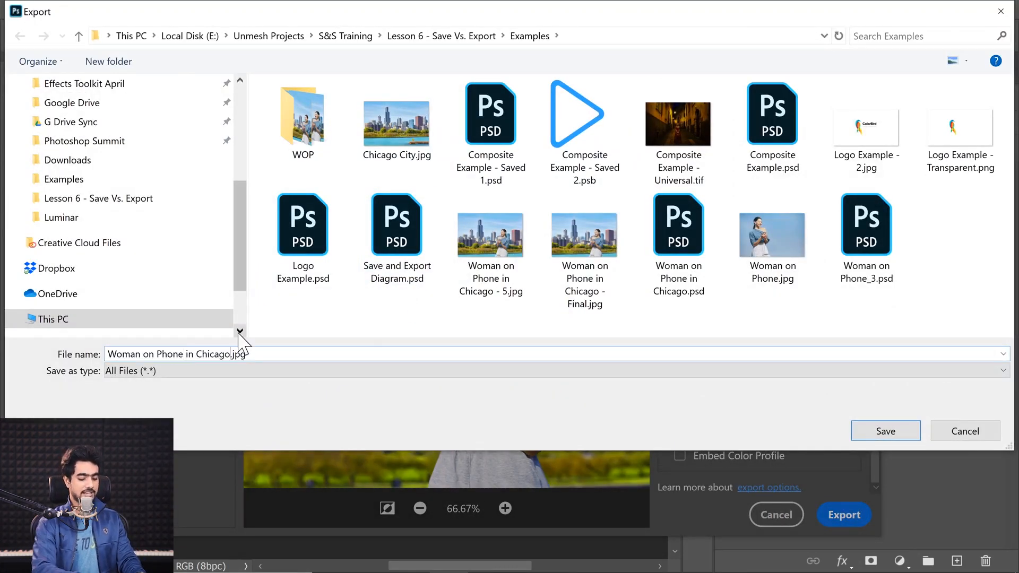
type("-")
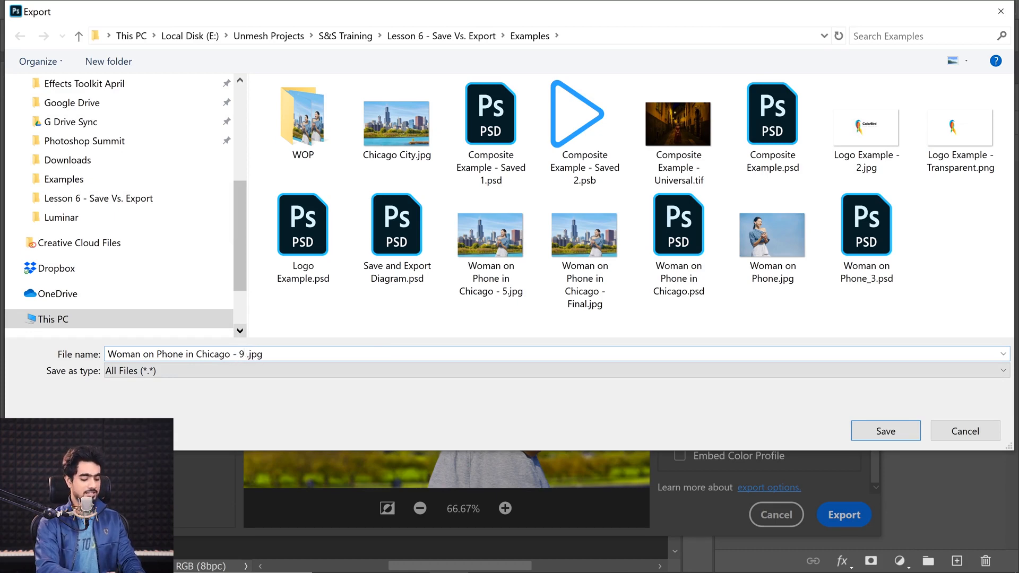
type(" 9 Pro Phot")
key("Return")
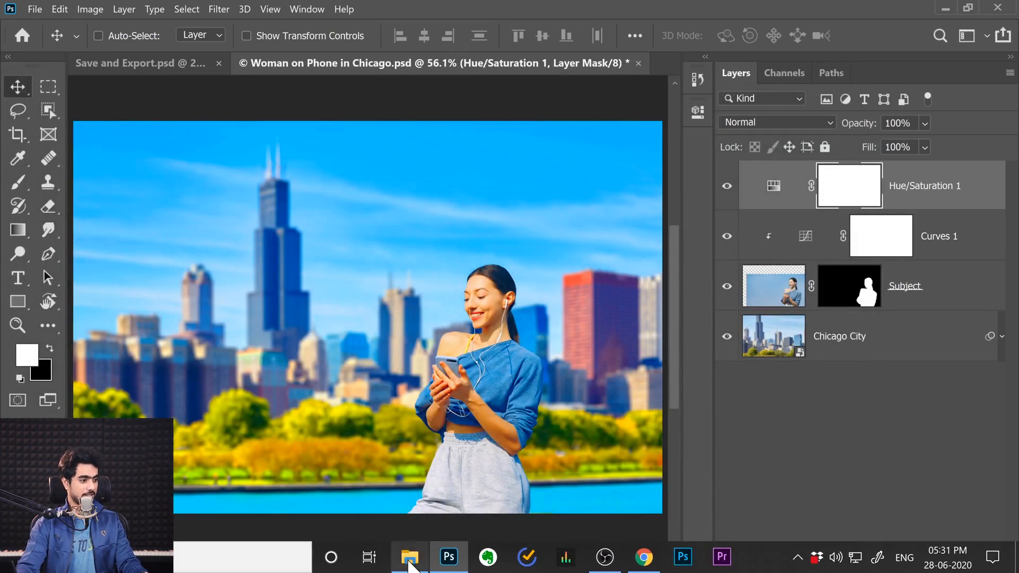
Switch to File Explorer and open "Woman on Phone in Chicago - 9 Pro Photo.jpg" in Photoshop, fitted to the window
left_click(410, 564)
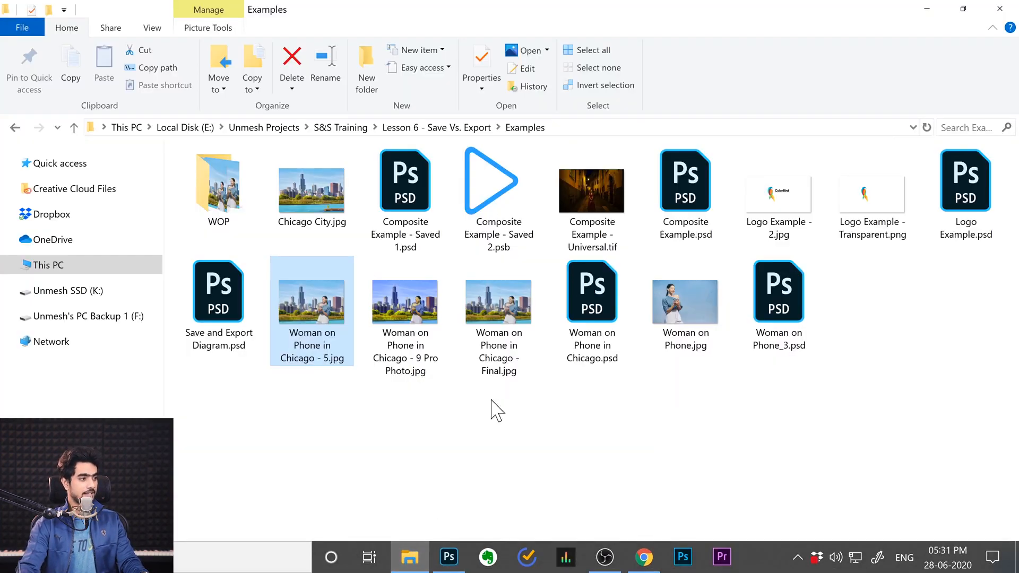
left_click_drag(405, 286, 652, 113)
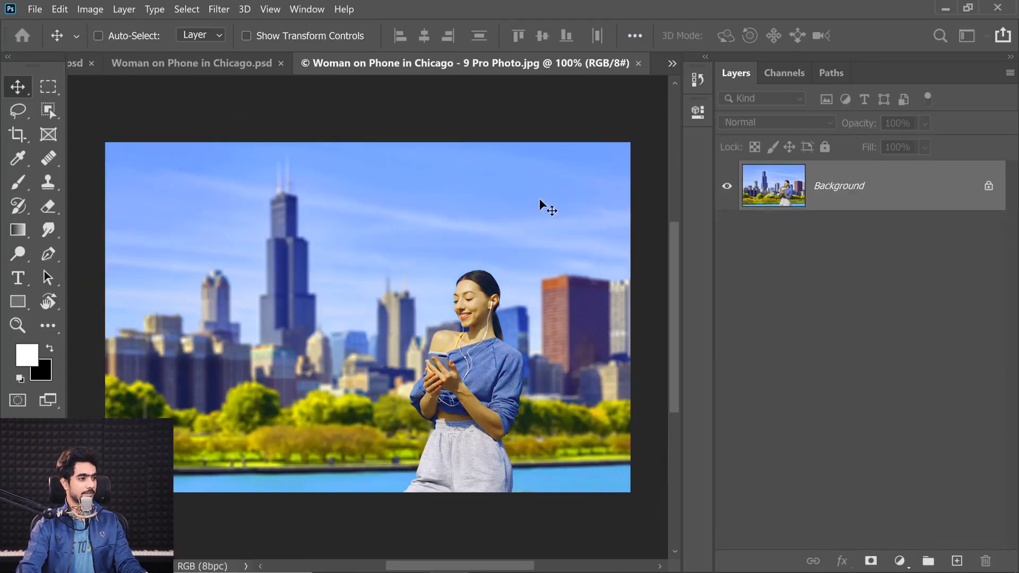
key("ctrl+0")
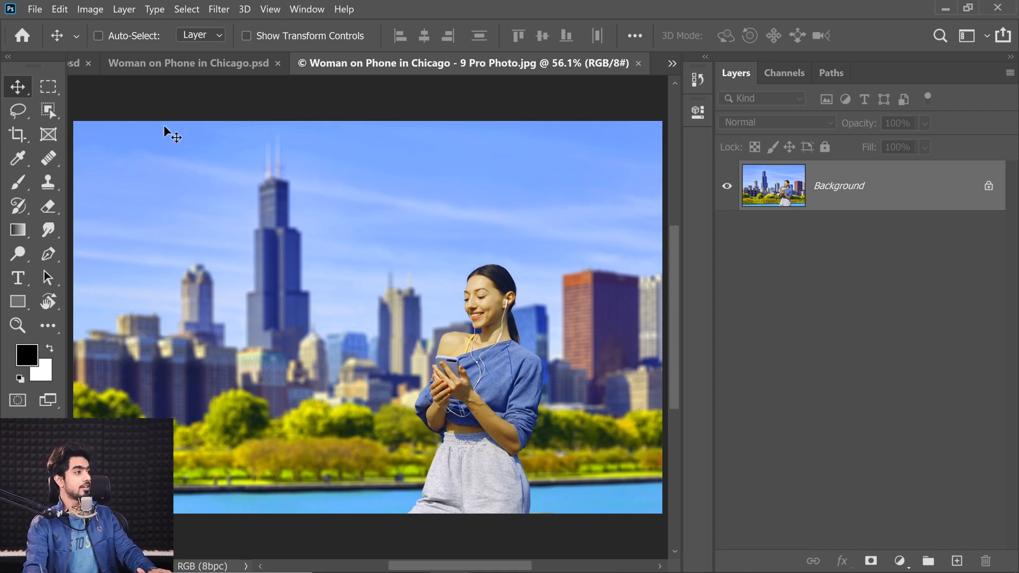
Assign the ProPhoto RGB profile to "Woman on Phone in Chicago - 9 Pro Photo.jpg"
left_click(59, 9)
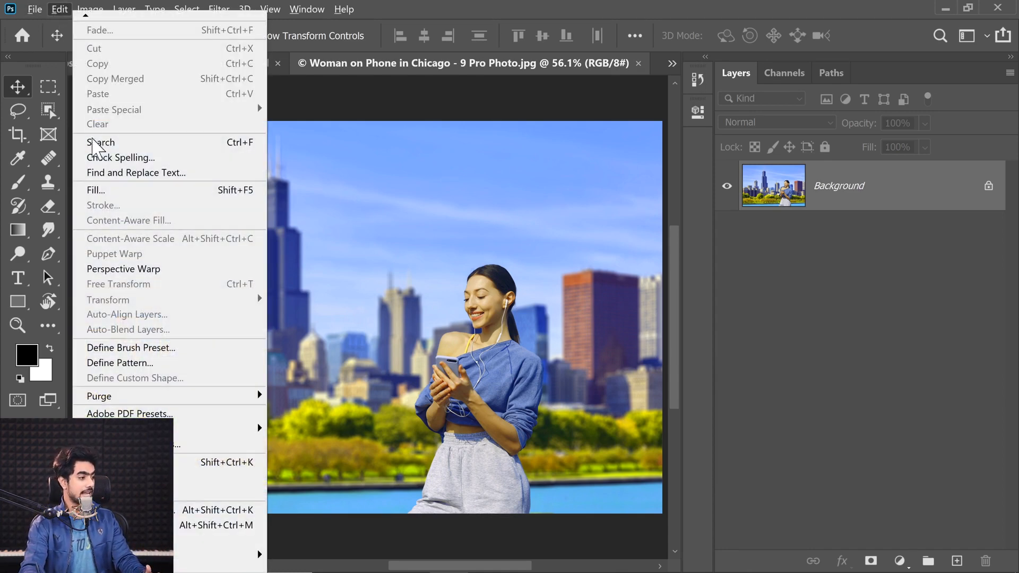
left_click(107, 475)
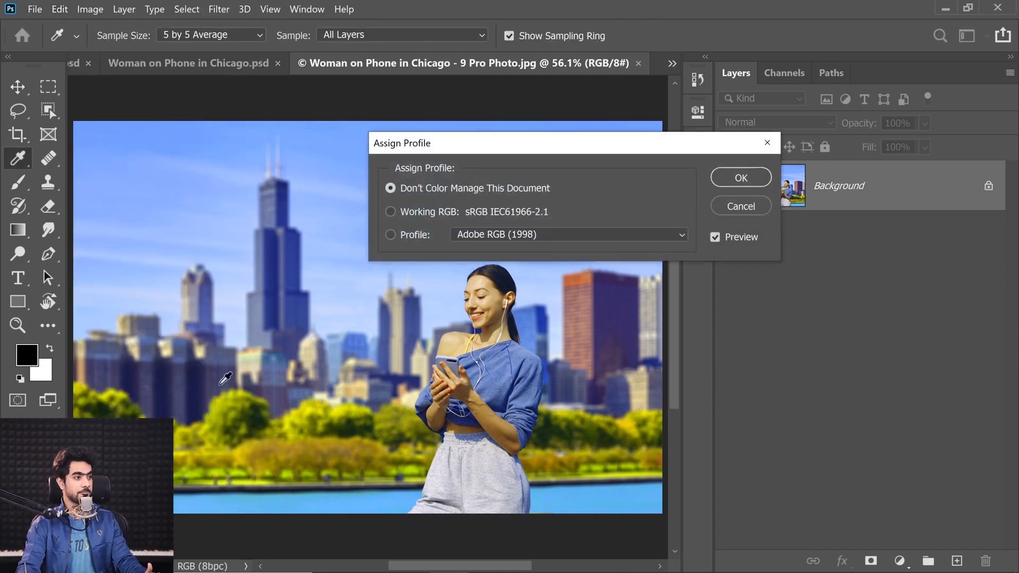
left_click_drag(466, 149, 448, 156)
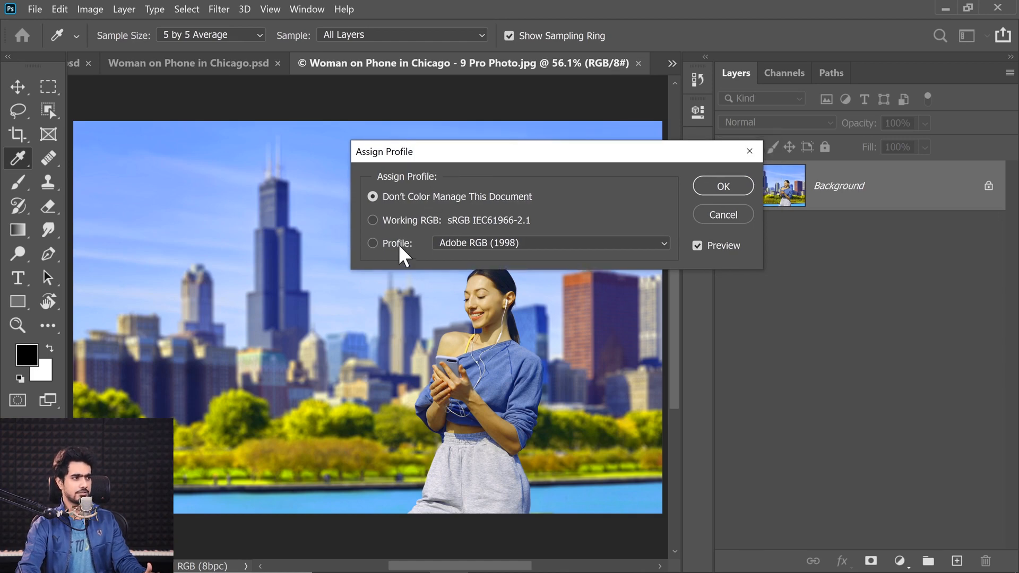
left_click(403, 243)
left_click(467, 242)
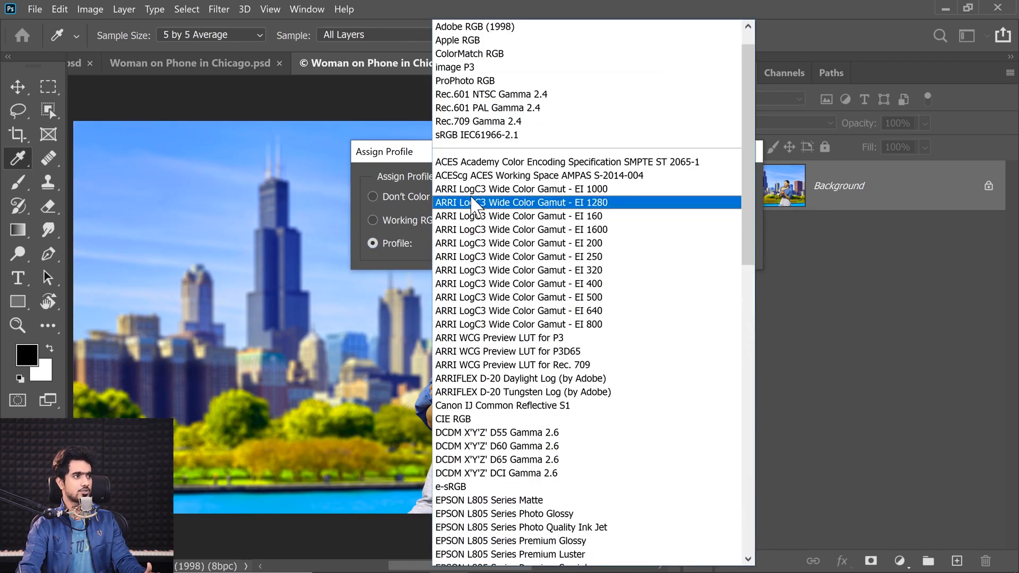
left_click(473, 84)
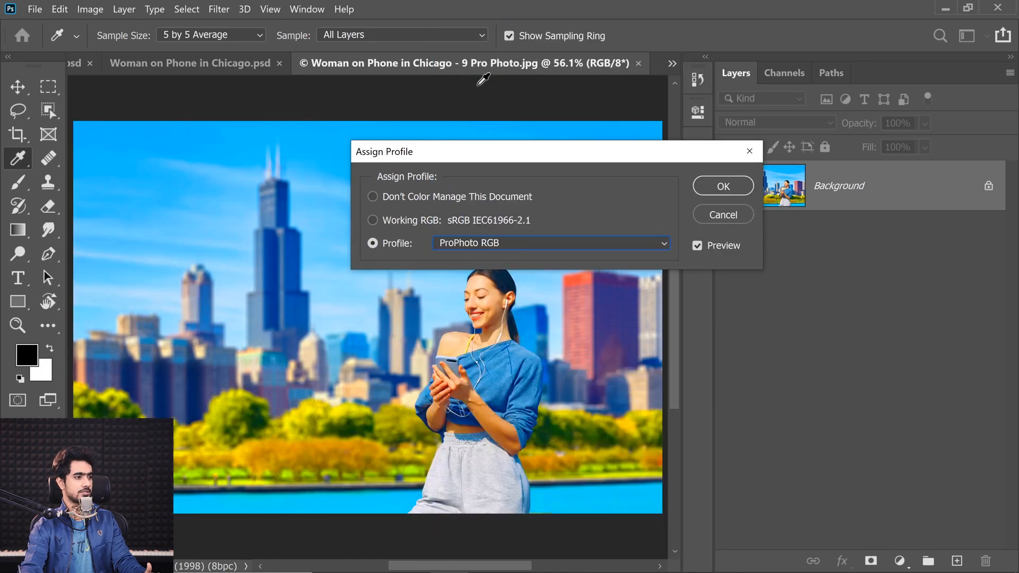
left_click(721, 185)
key("v")
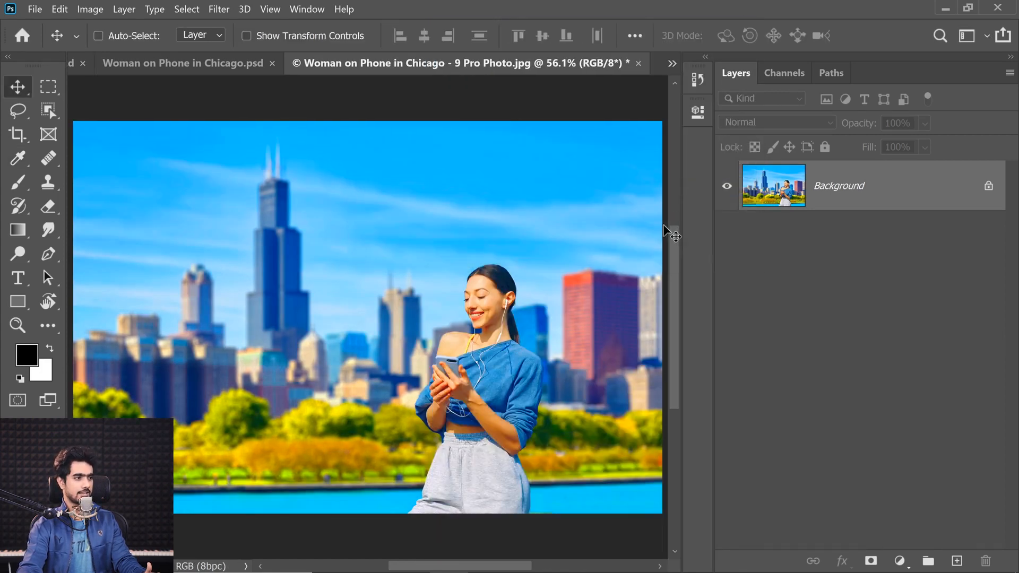
Compare the JPG's colors with "Woman on Phone in Chicago.psd" and undo the profile assignment
left_click(235, 63)
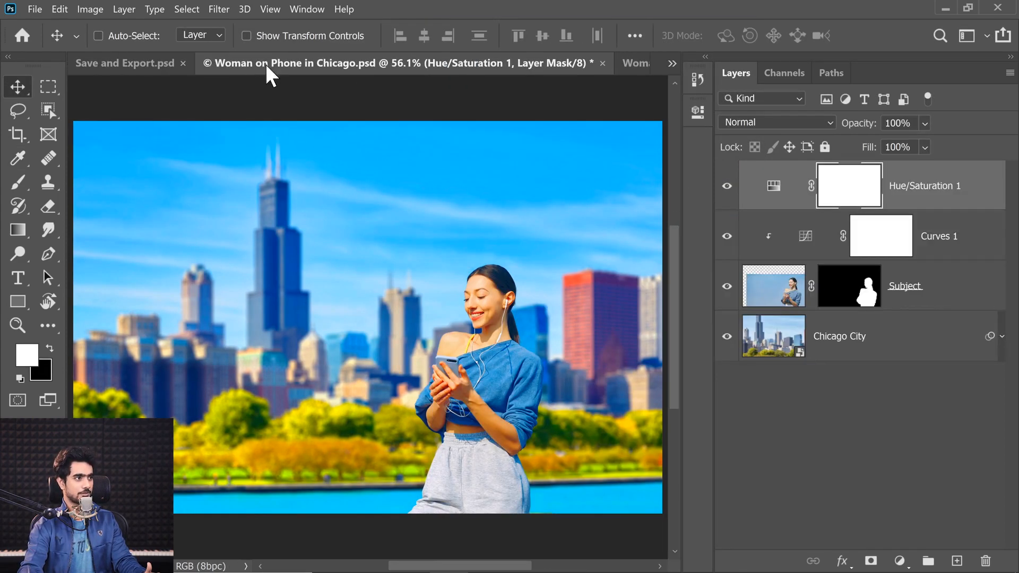
left_click(605, 66)
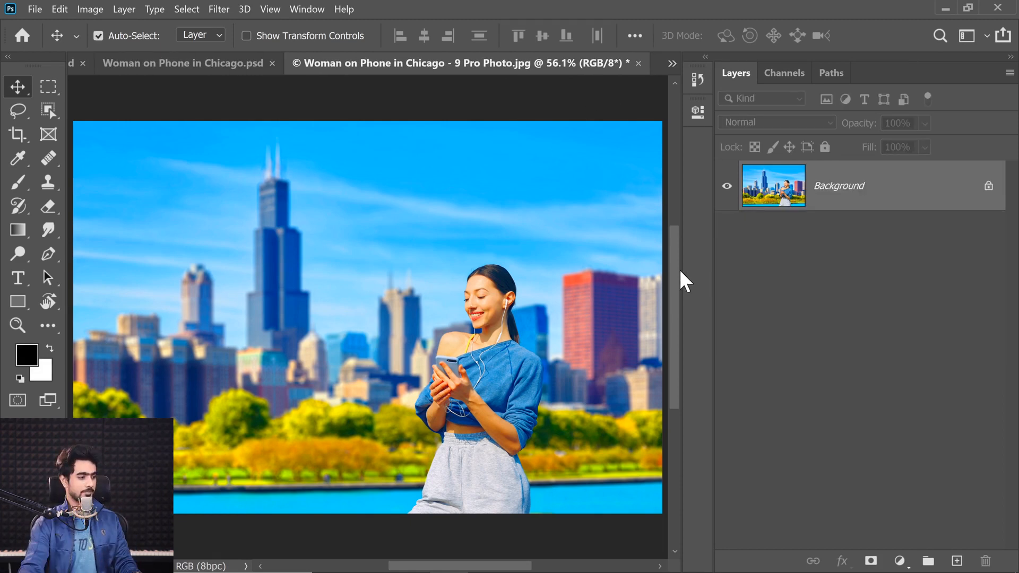
key("ctrl+z")
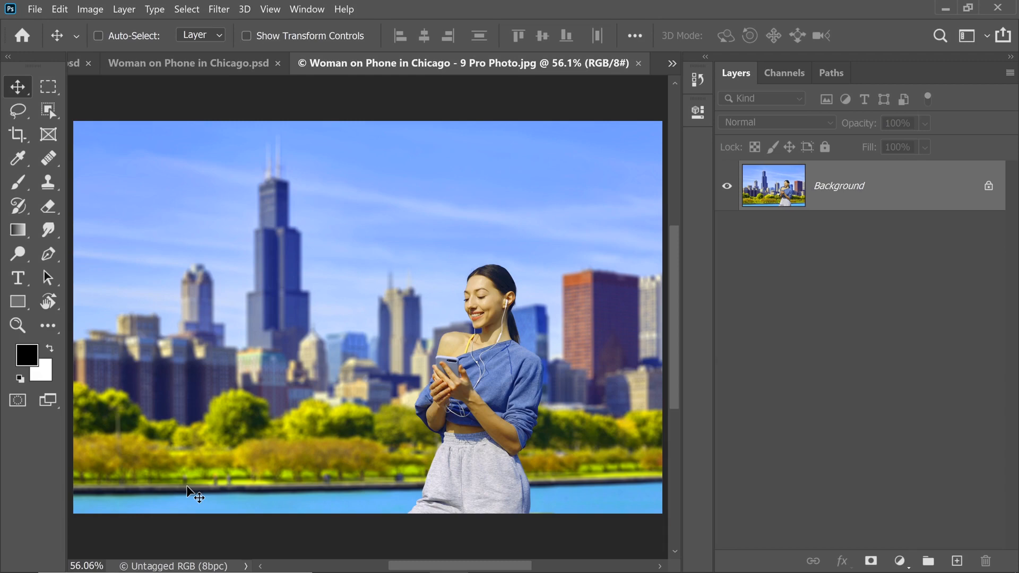
Assign the ProPhoto RGB profile to the untagged JPG again, with the color preview on
left_click(60, 9)
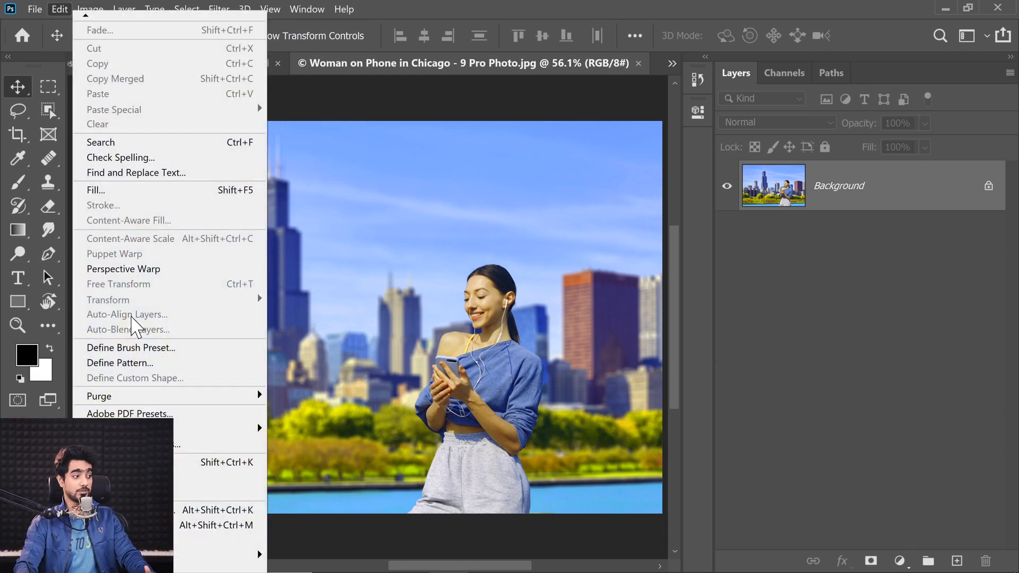
left_click(109, 475)
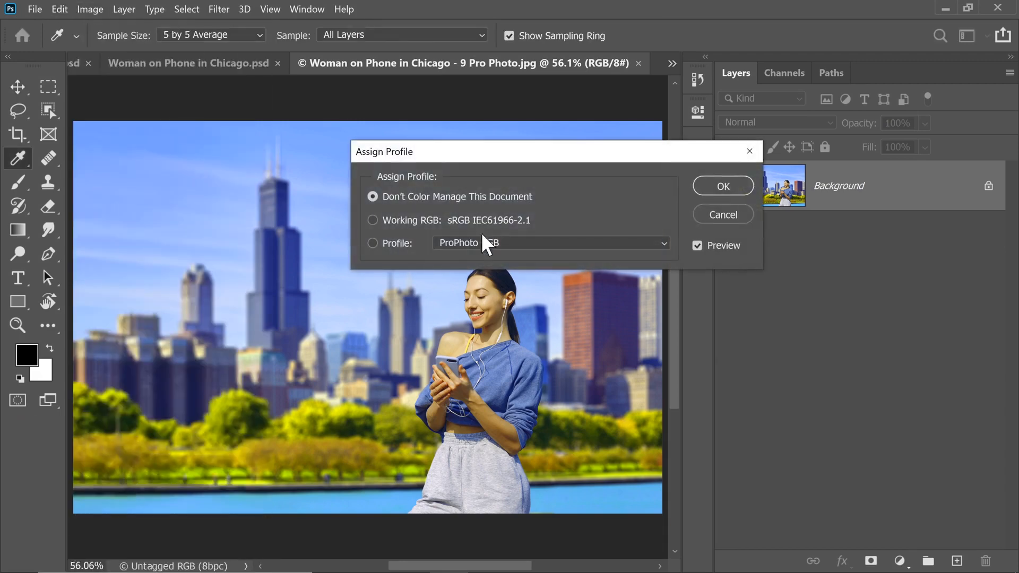
left_click(456, 244)
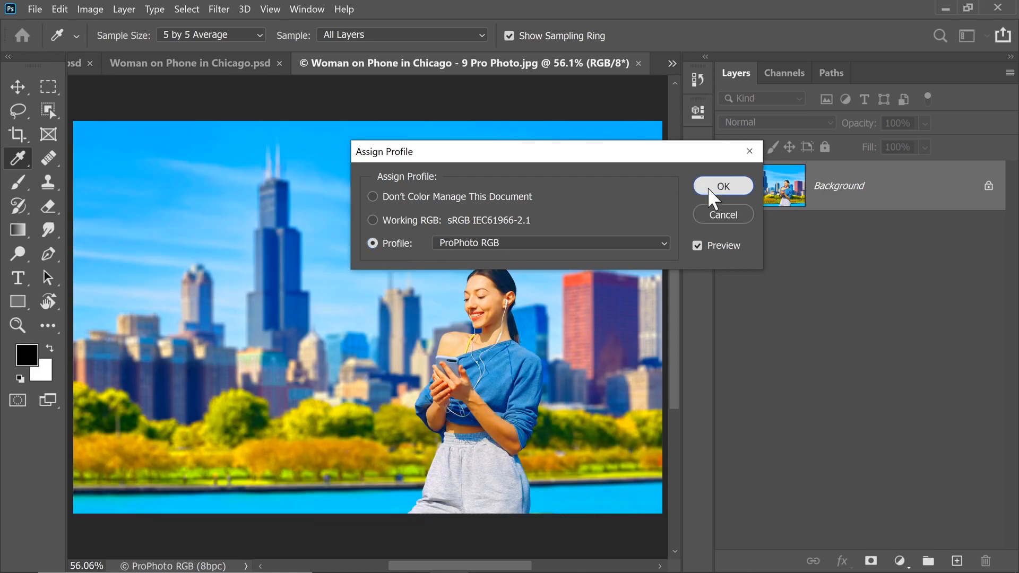
left_click(709, 186)
key("v")
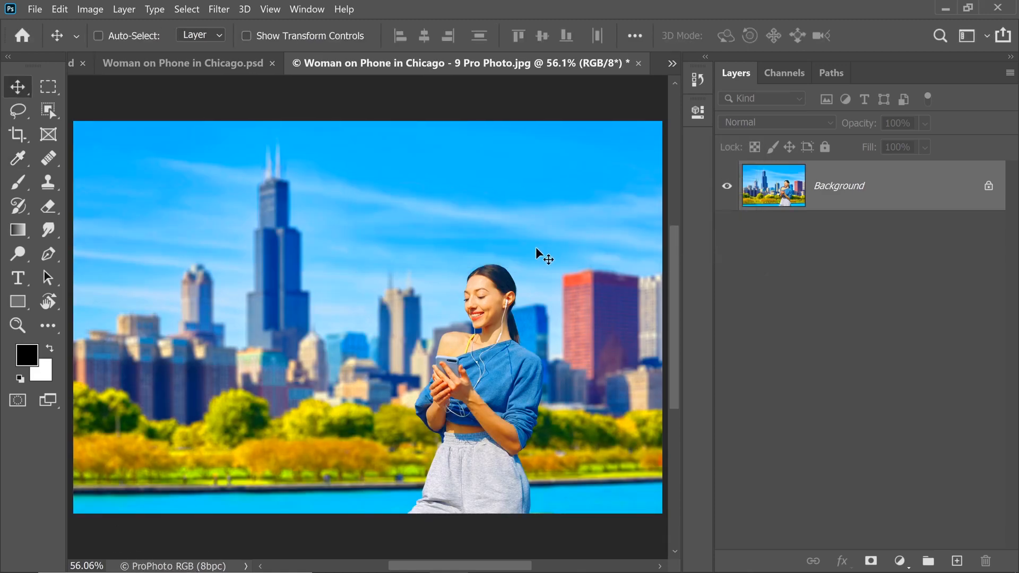
Close the 9 Pro Photo JPG and turn on Embed Color Profile in the Export As settings for "Woman on Phone in Chicago.psd"
left_click(638, 63)
left_click(34, 10)
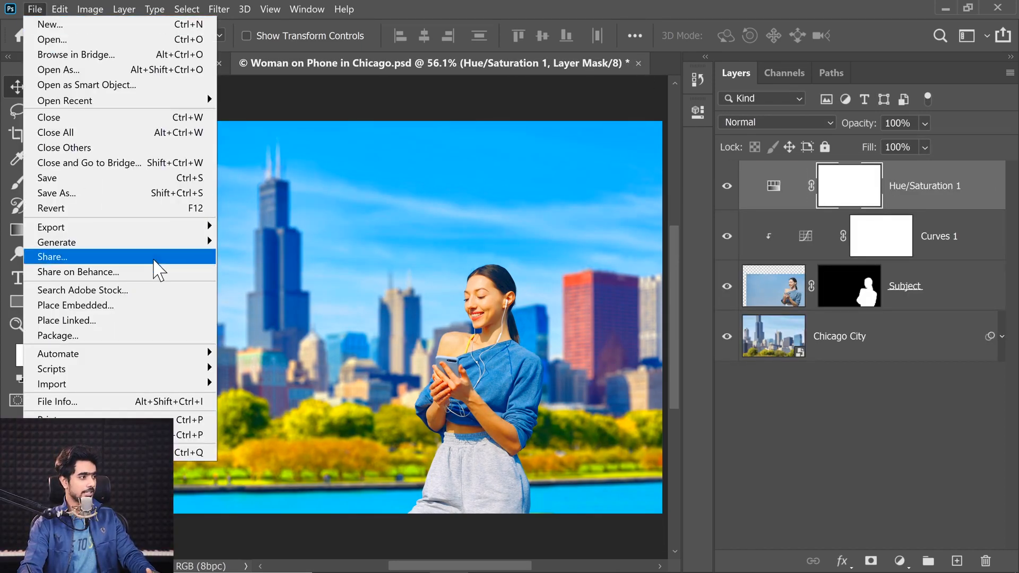
mouse_move(210, 228)
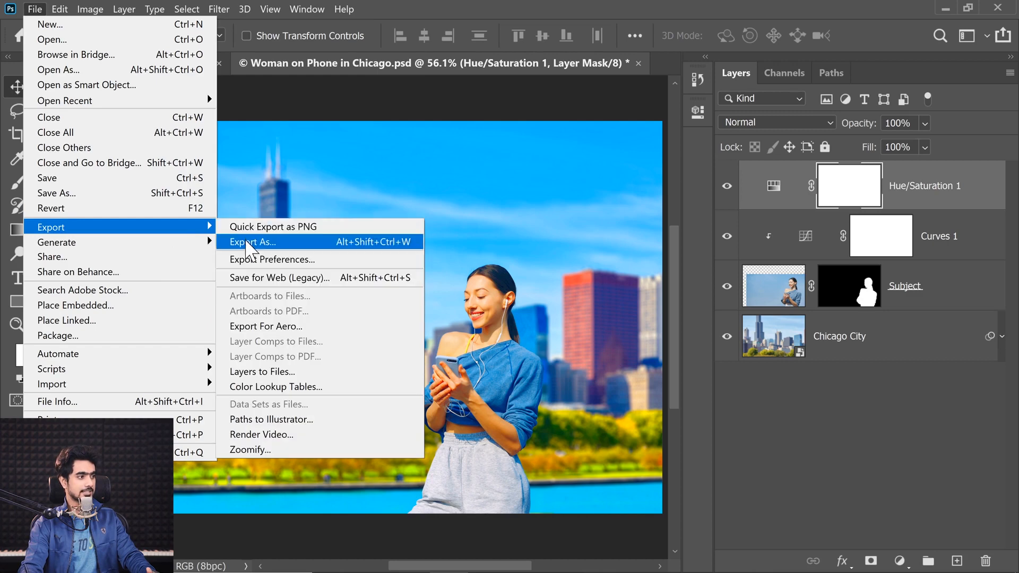
left_click(246, 242)
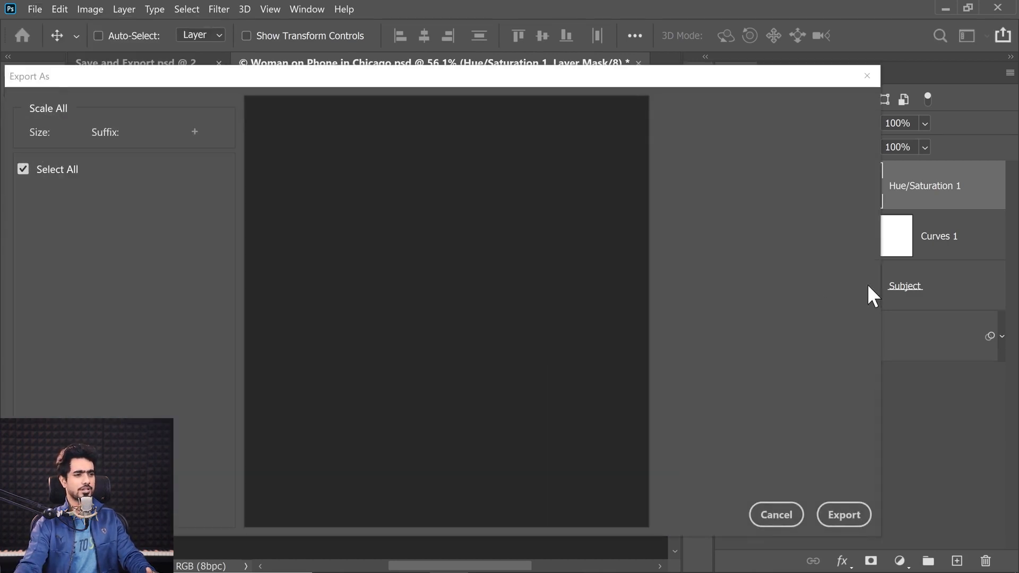
left_click_drag(875, 300, 871, 414)
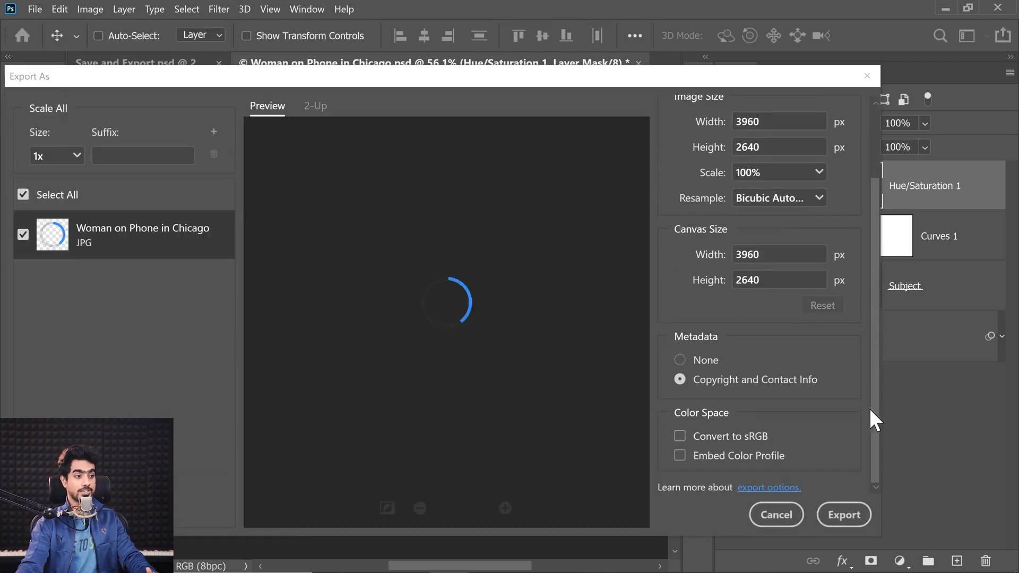
left_click(680, 455)
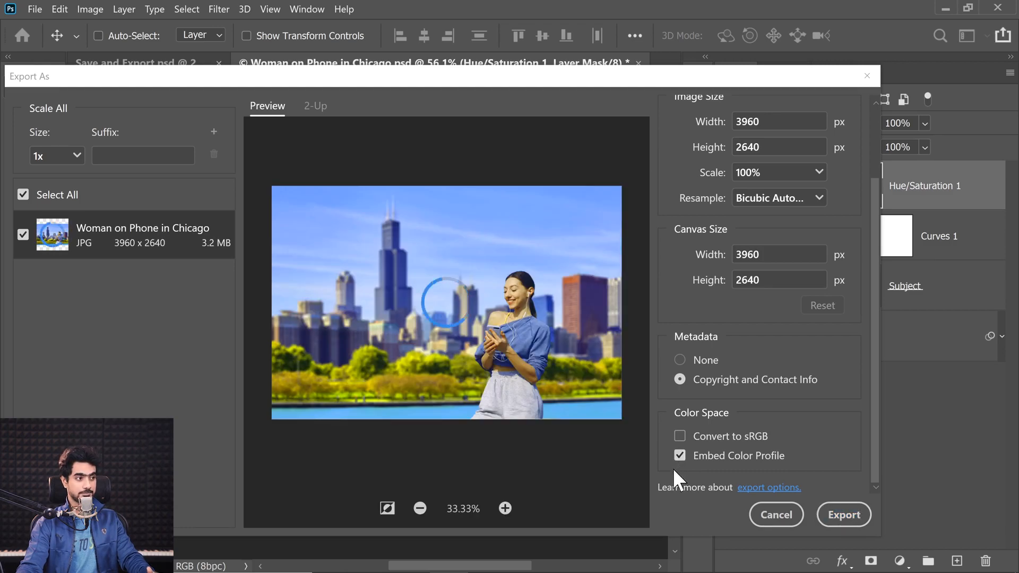
Export the image into the Examples folder as "Woman on Phone in Chicago - Embedded Profile.jpg"
left_click(844, 515)
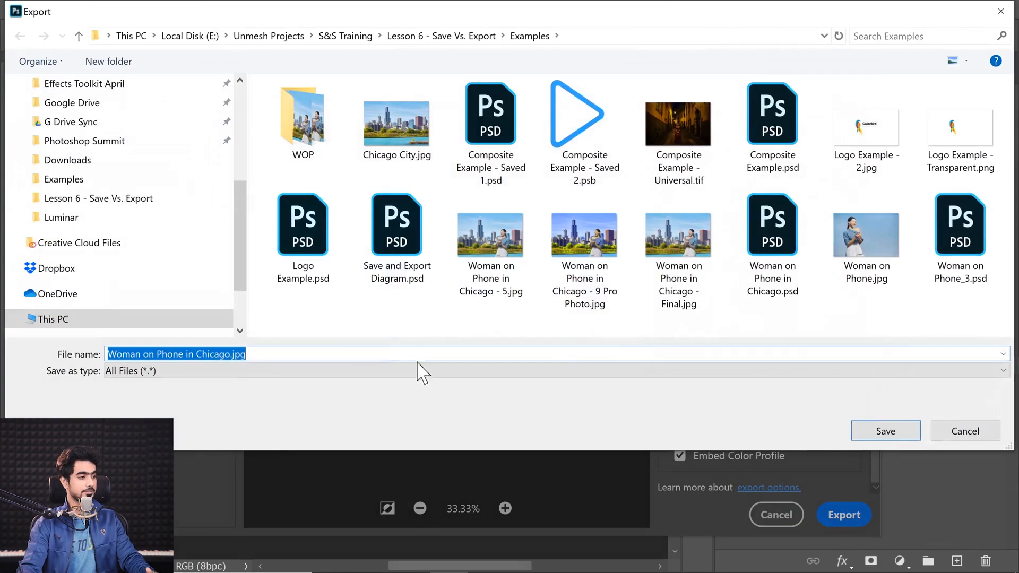
left_click(230, 353)
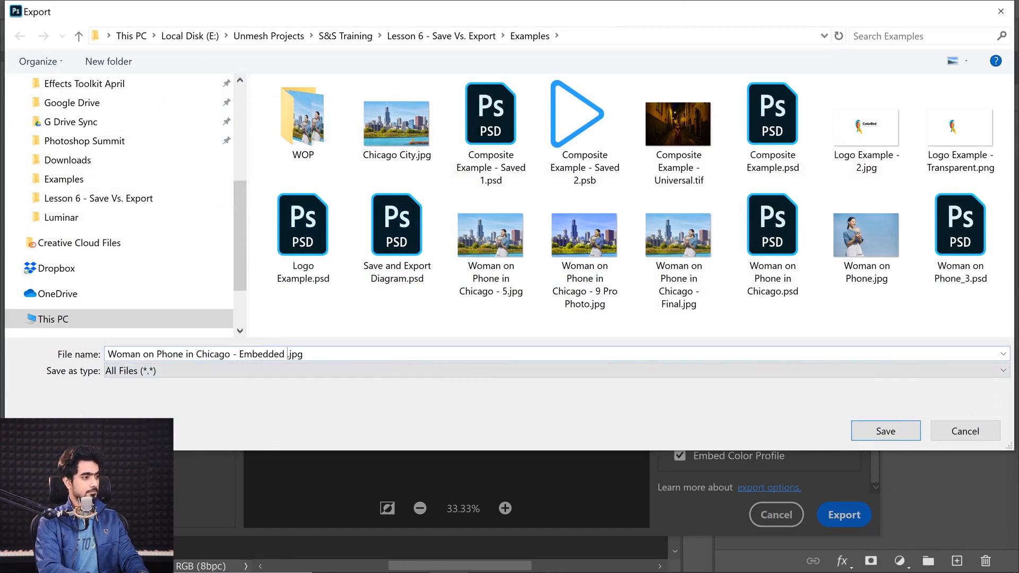
key("Return")
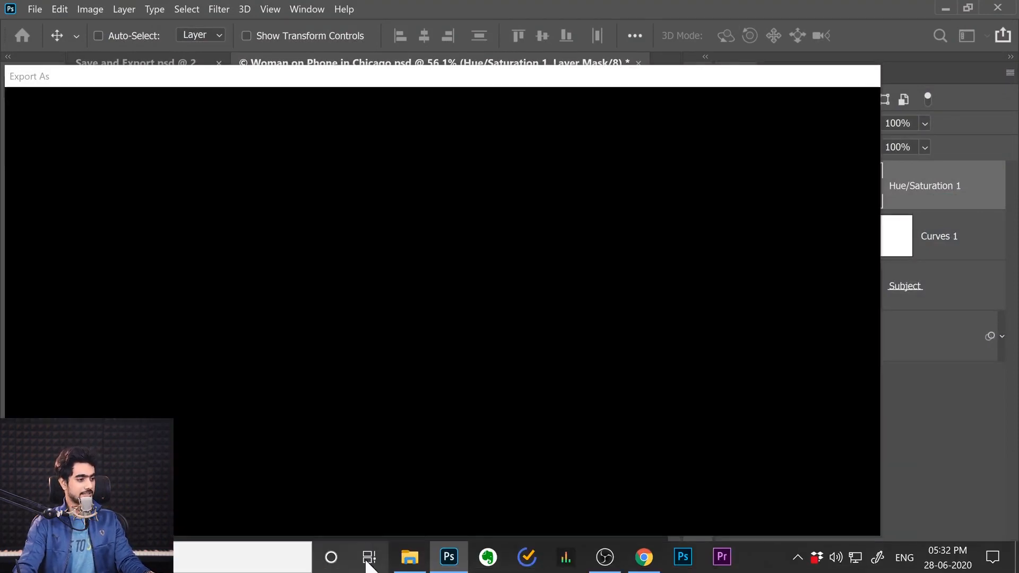
Switch to File Explorer and open "Woman on Phone in Chicago - Embedded Profile.jpg" in Photoshop, fitted to the window
left_click(410, 557)
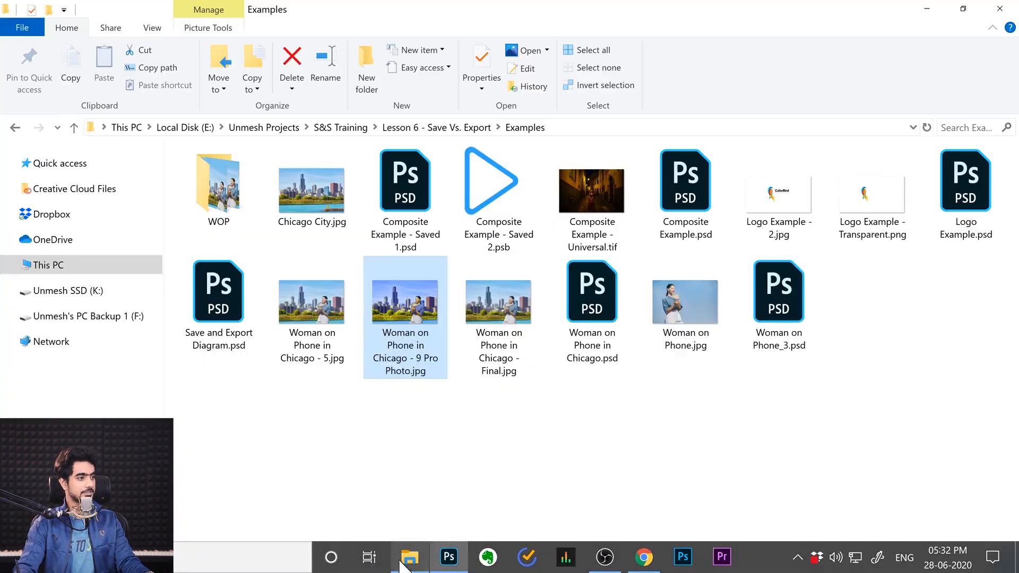
left_click(605, 299)
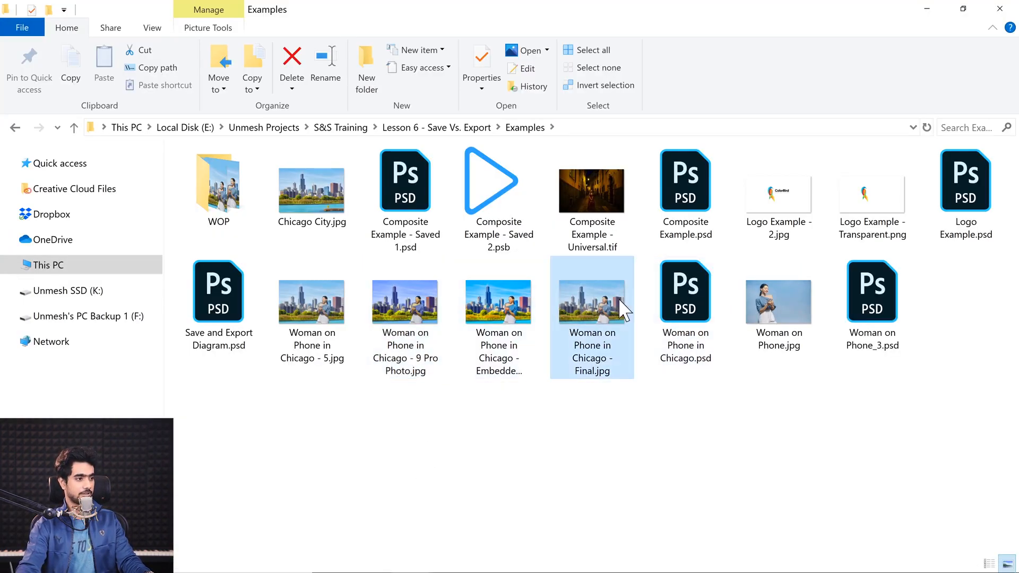
left_click(523, 307)
left_click_drag(522, 307, 670, 67)
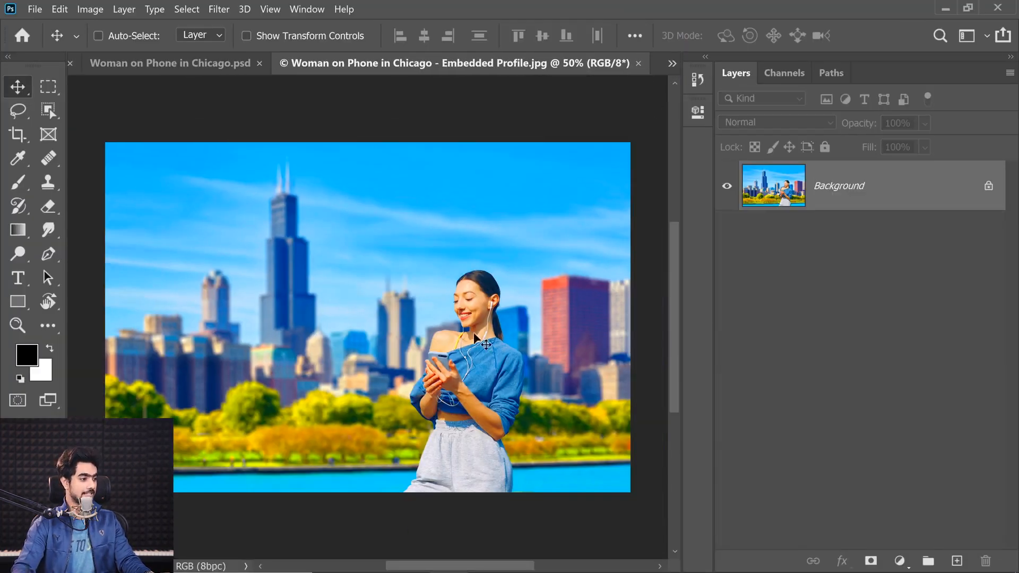
key("ctrl+0")
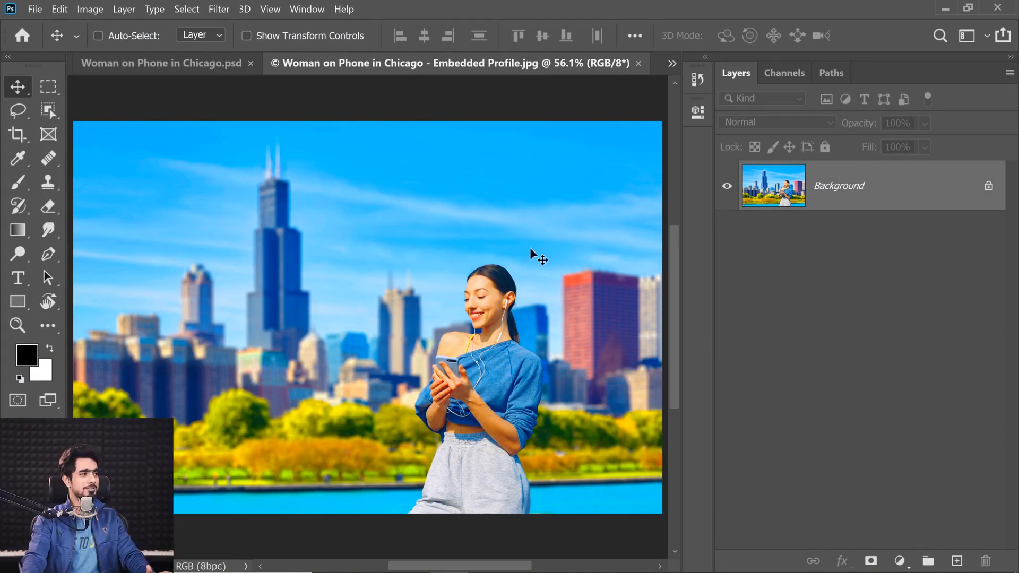
Review the Export As settings and color preview for the Embedded Profile JPG, and cancel the export
left_click(35, 9)
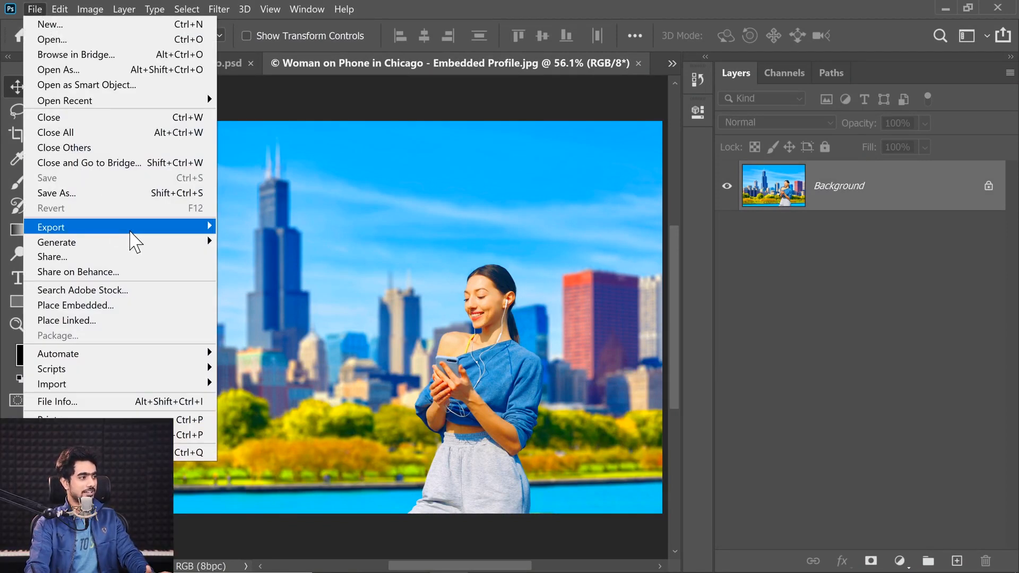
mouse_move(130, 228)
left_click(254, 242)
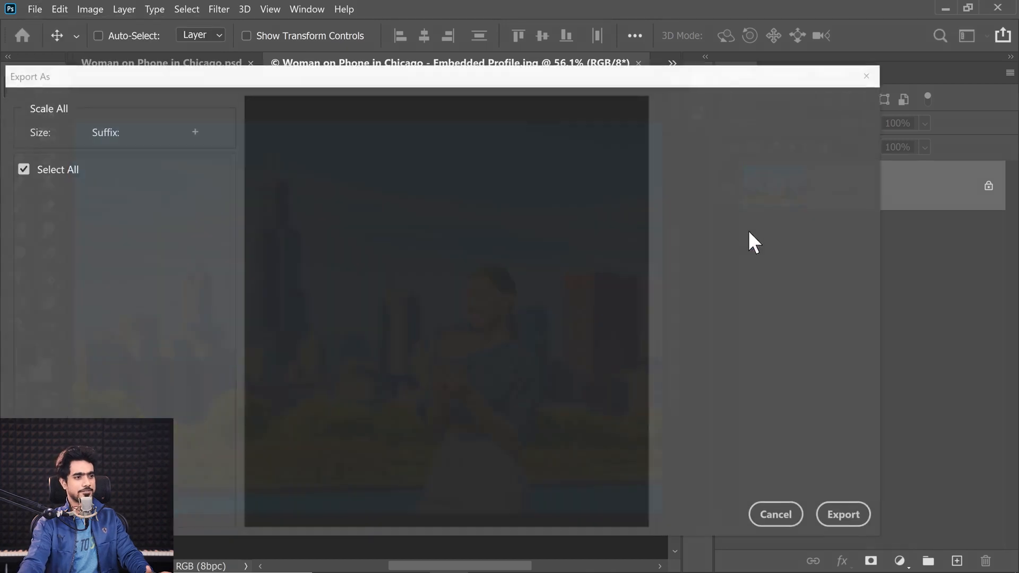
scroll(866, 297, "down", 3)
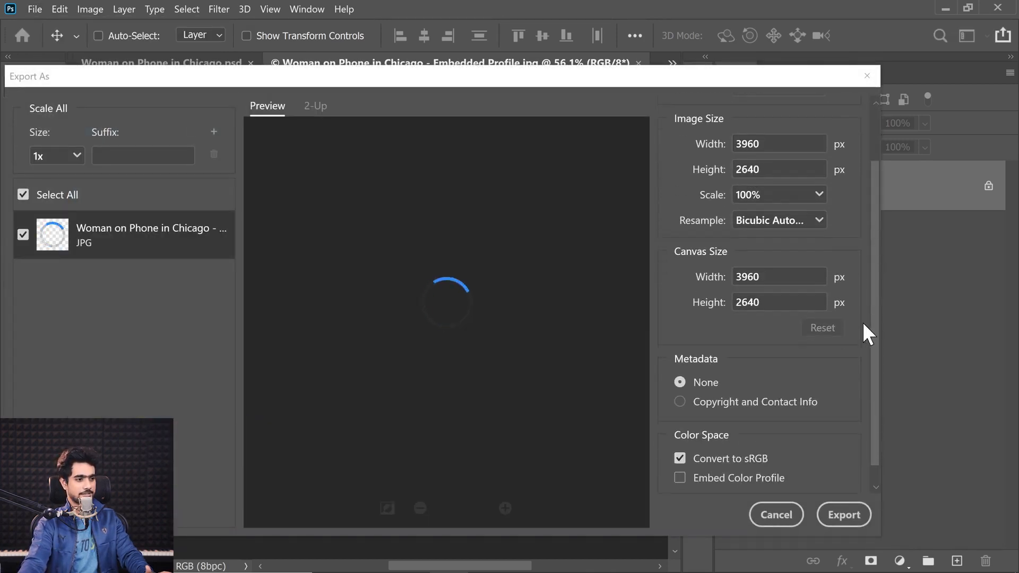
scroll(876, 196, "up", 3)
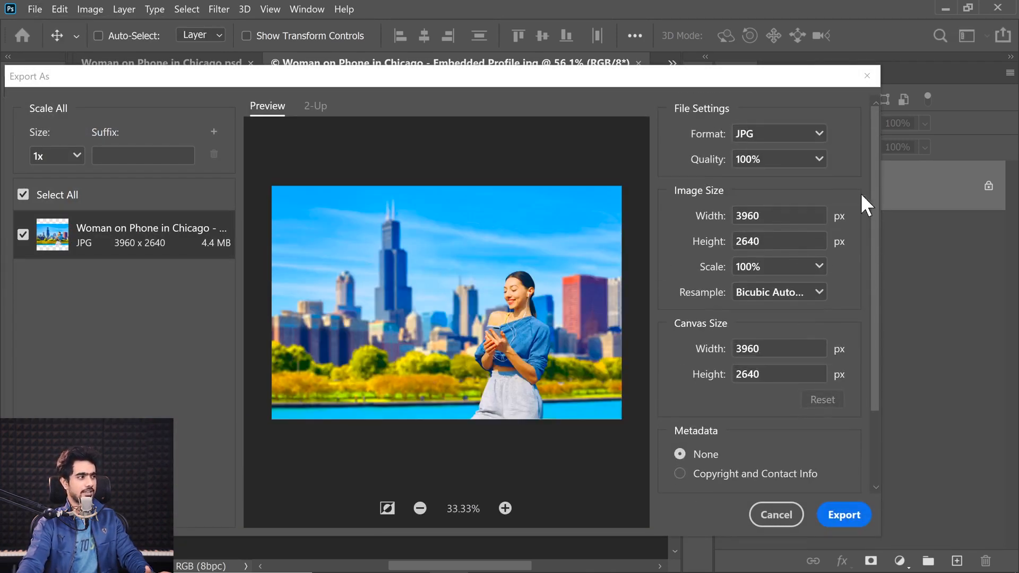
left_click(764, 516)
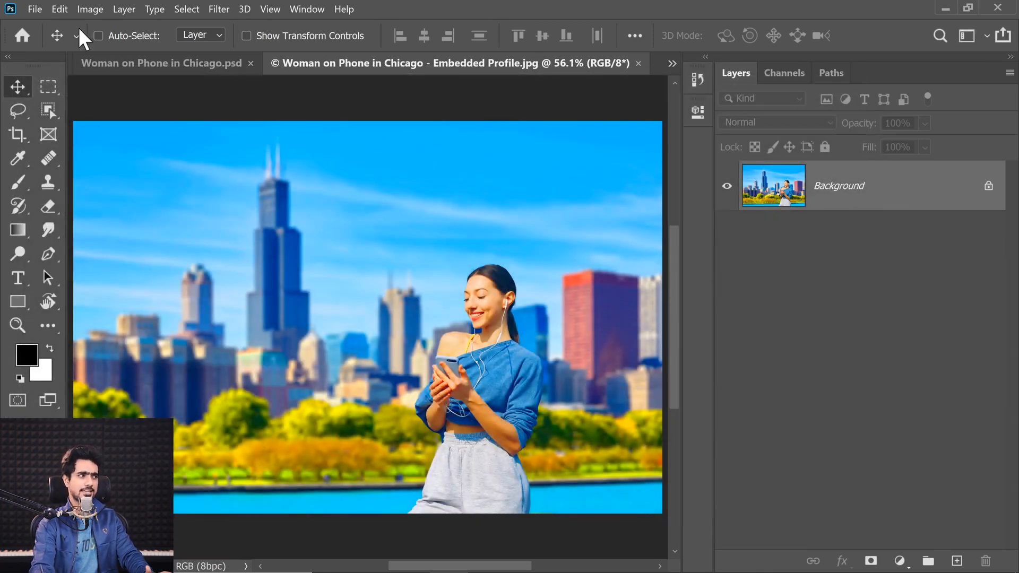
Close "Woman on Phone in Chicago.psd" without saving, and close the Embedded Profile JPG
left_click(257, 64)
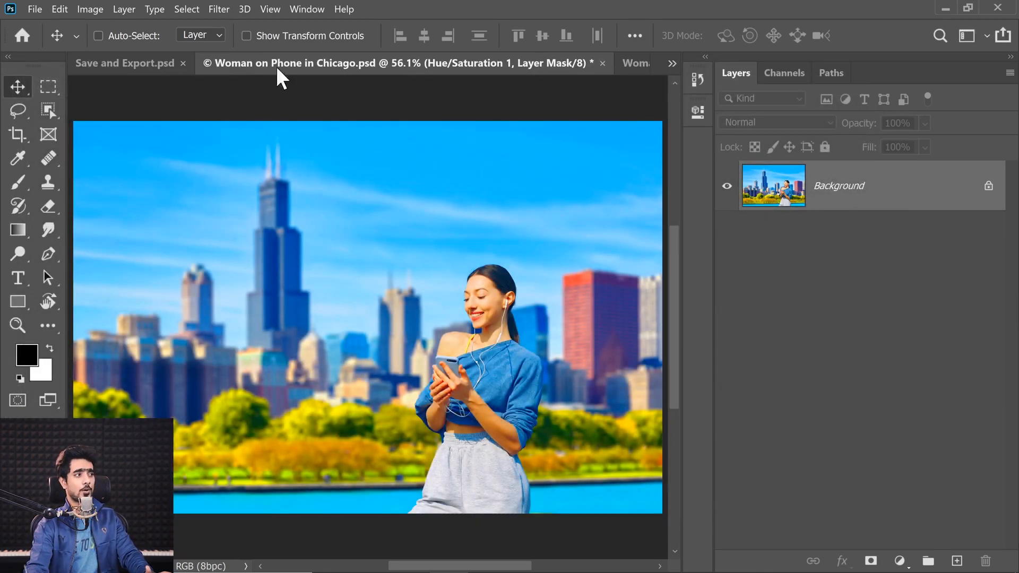
key("ctrl+w")
left_click(551, 234)
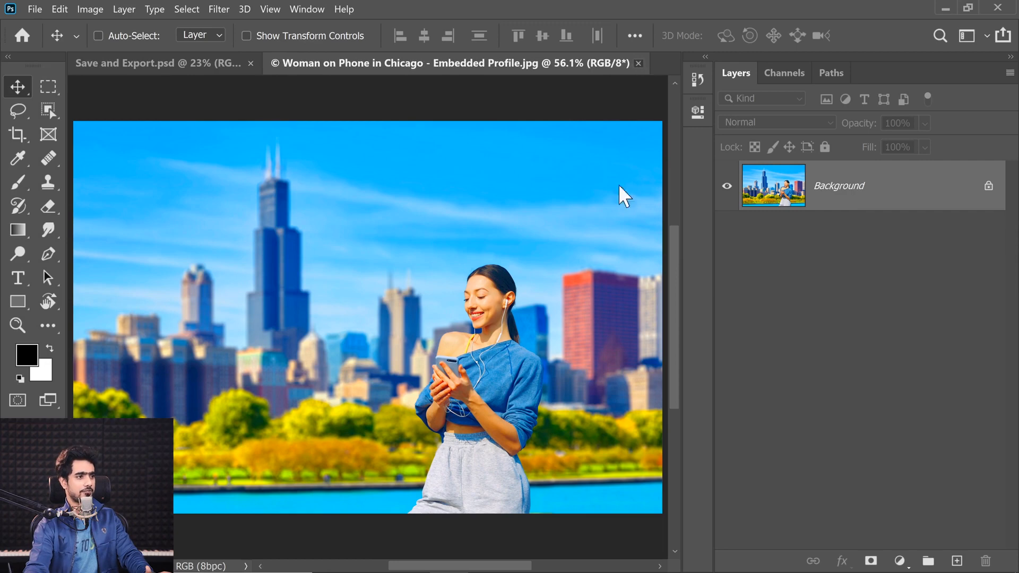
key("ctrl+w")
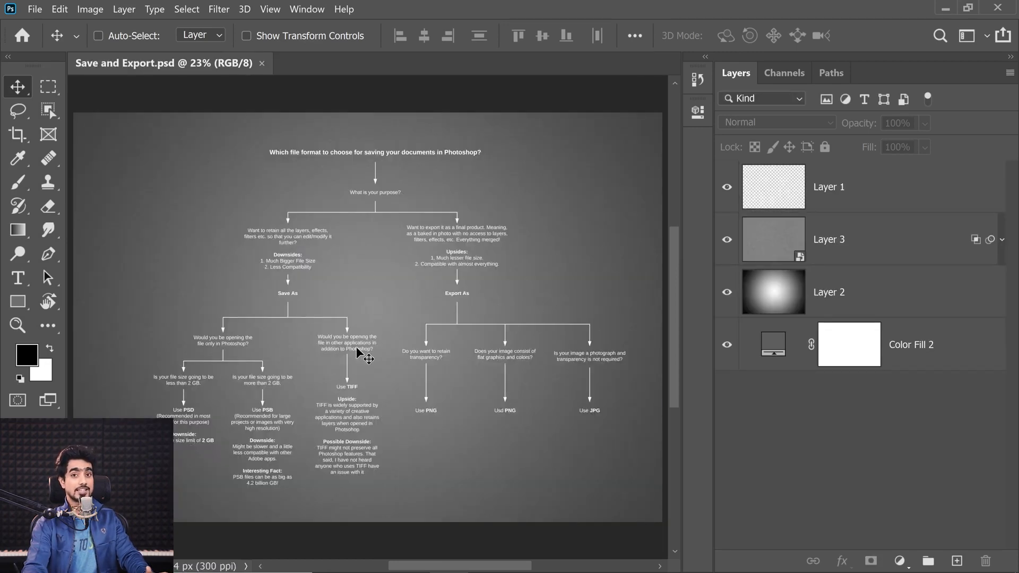
Examine the Save As and Export As branches of the file format flowchart in "Save and Export.psd"
left_click_drag(363, 191, 399, 185)
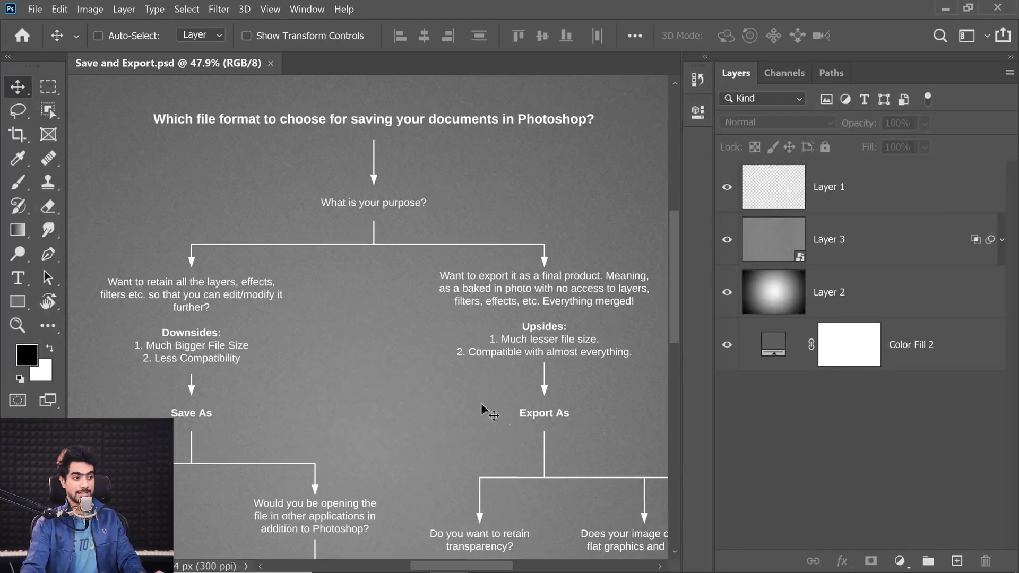
left_click_drag(454, 393, 408, 388)
left_click_drag(355, 425, 350, 337)
left_click_drag(198, 454, 227, 440)
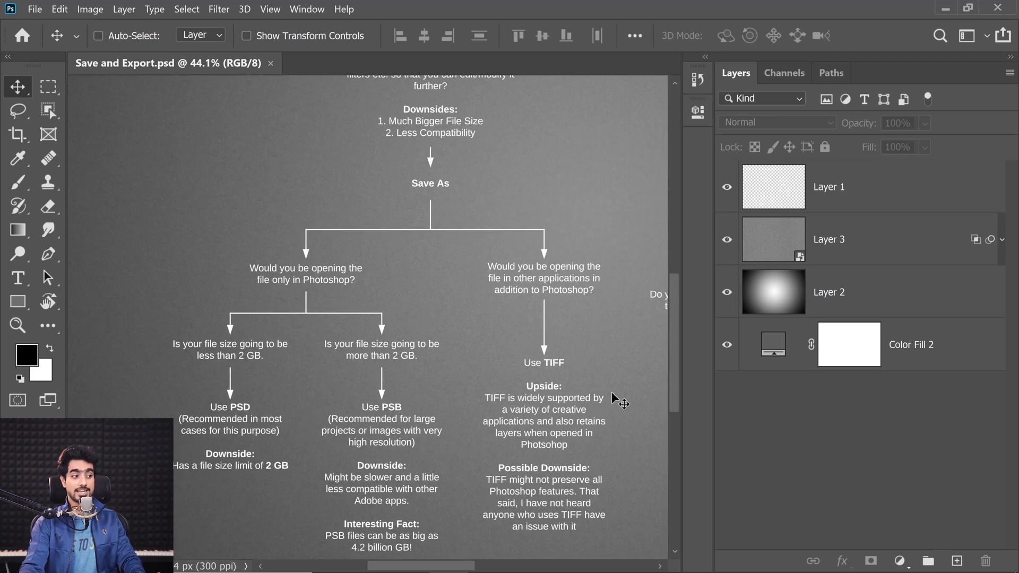
left_click_drag(555, 383, 282, 487)
left_click_drag(529, 369, 355, 315)
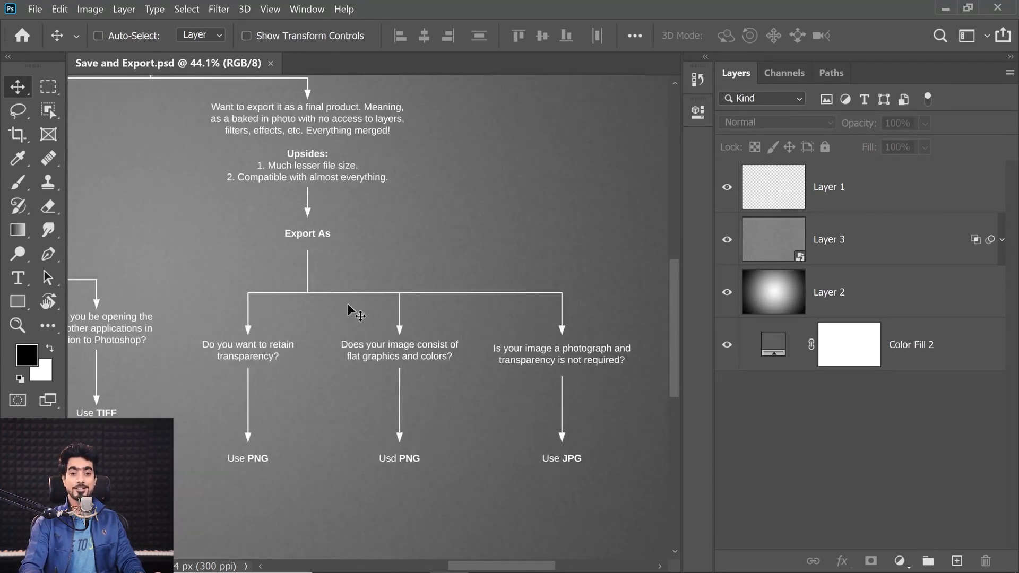
key("ctrl+0")
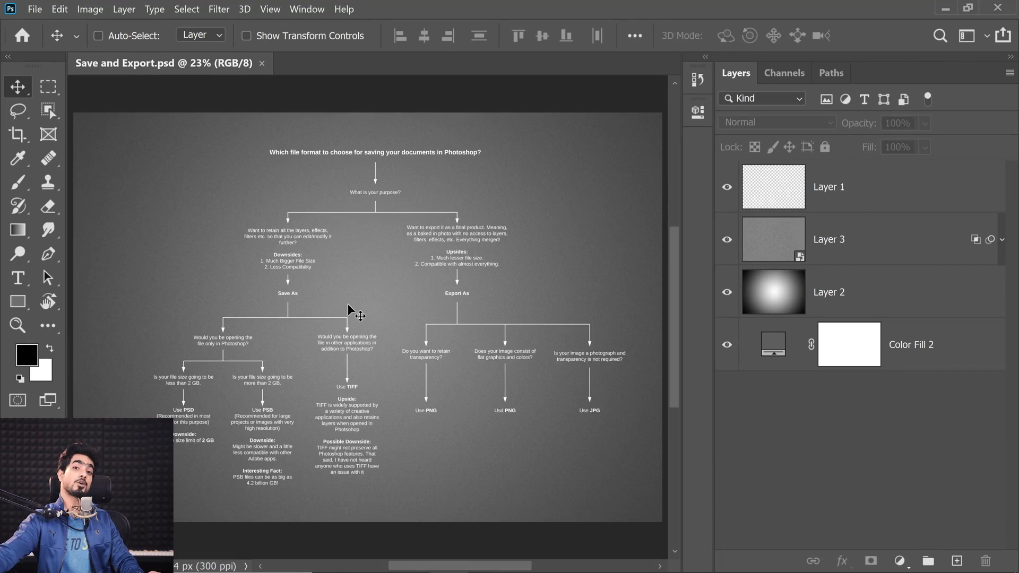